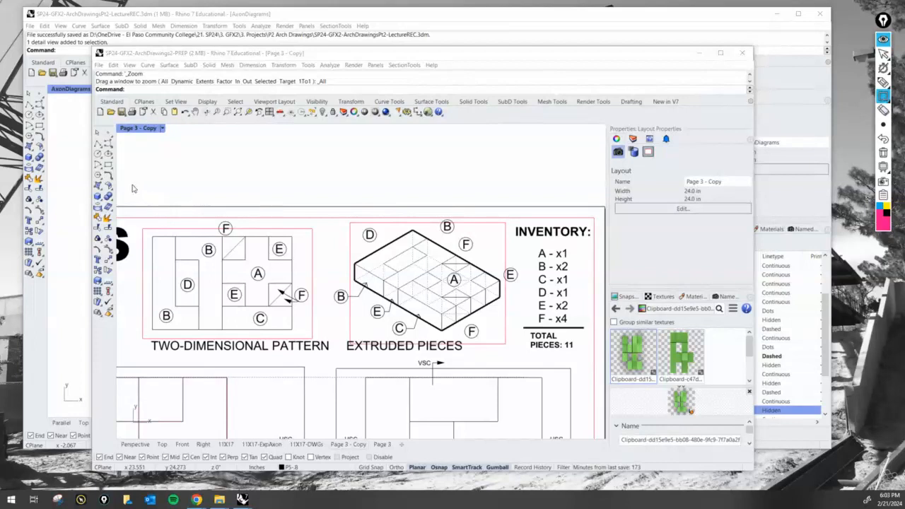
- Mark up the two-dimensional pattern, extruded pieces and inventory on the reference layout with freehand annotations, and clear the marks
left_click_drag(132, 186, 601, 377)
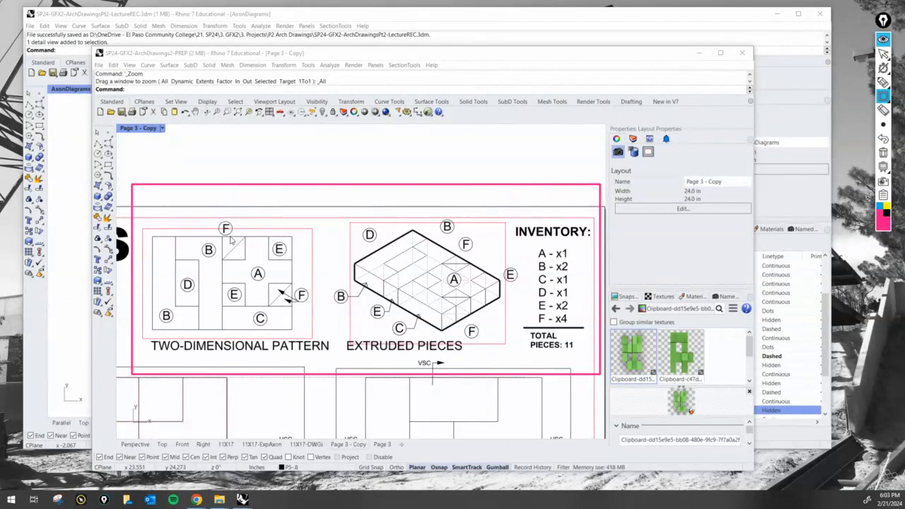
left_click(883, 152)
left_click(883, 82)
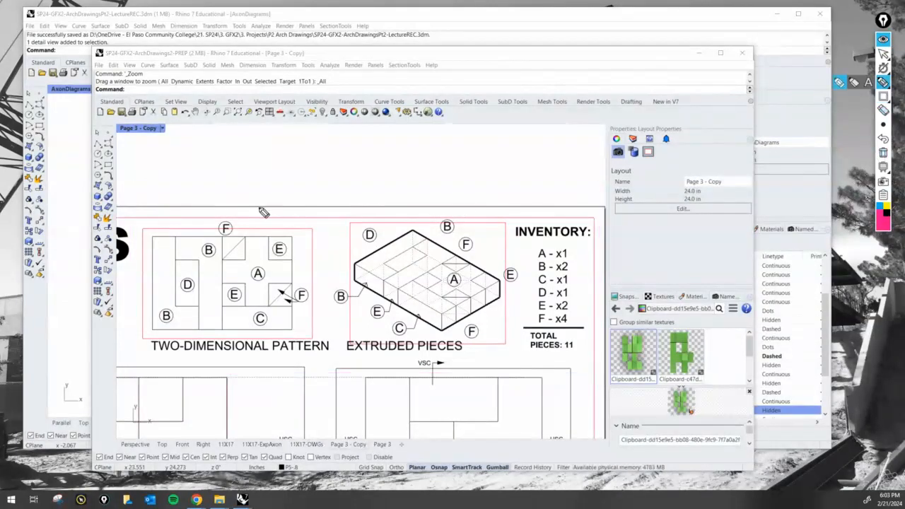
mouse_move(292, 329)
left_mouse_down()
mouse_move(153, 330)
mouse_move(262, 329)
left_mouse_up()
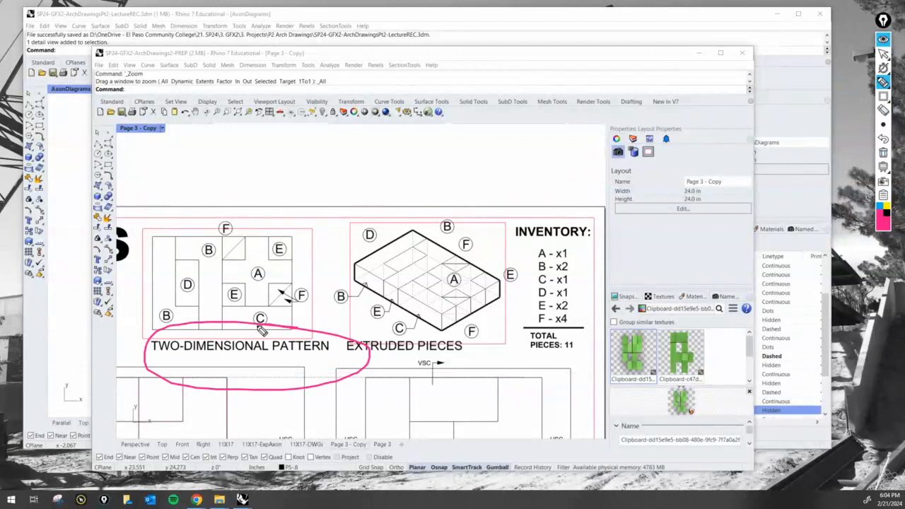
mouse_move(274, 184)
left_mouse_down()
mouse_move(274, 232)
mouse_move(287, 217)
left_mouse_up()
mouse_move(472, 332)
left_mouse_down()
mouse_move(332, 361)
mouse_move(427, 331)
left_mouse_up()
left_click_drag(552, 174, 556, 208)
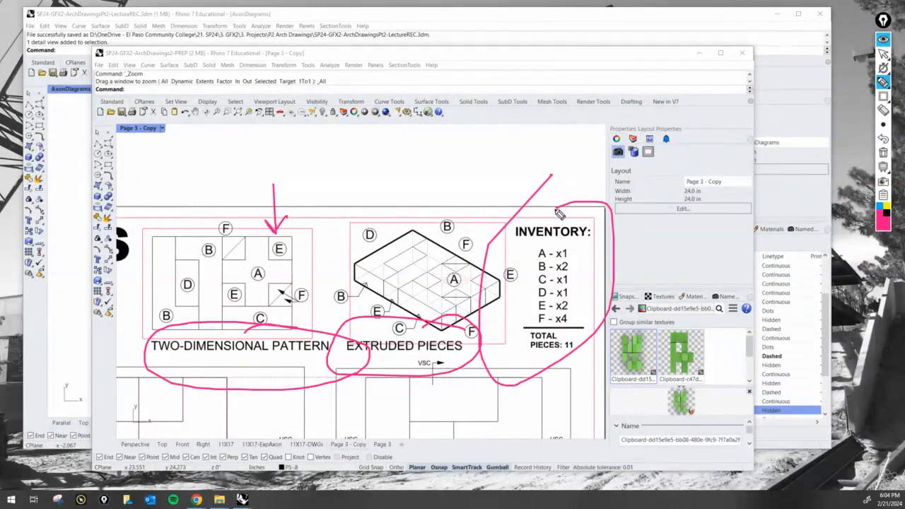
left_click(883, 153)
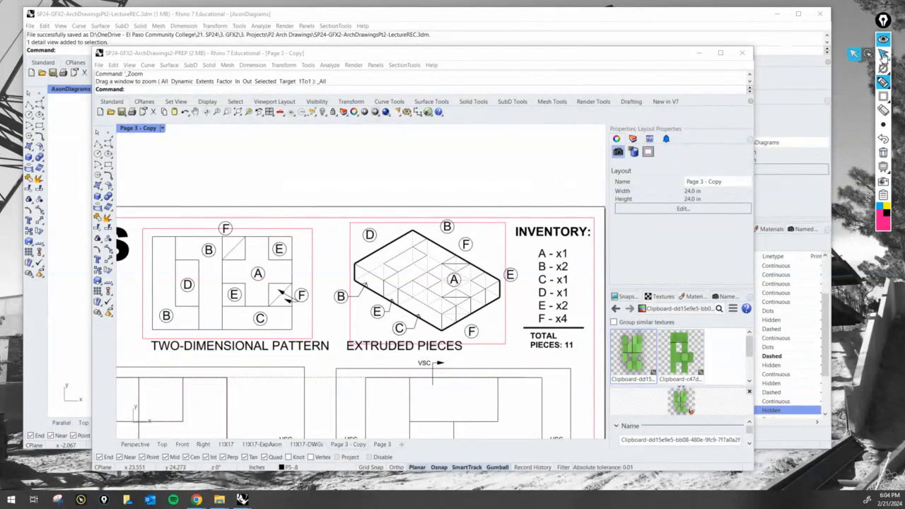
left_click(883, 53)
- Switch to the SP24-GFX2-ArchDrawingsPt2-LectureREC file and look over the flat pattern and extruded models in the Parallel view
left_click_drag(629, 56, 0, 18)
key("super+Down")
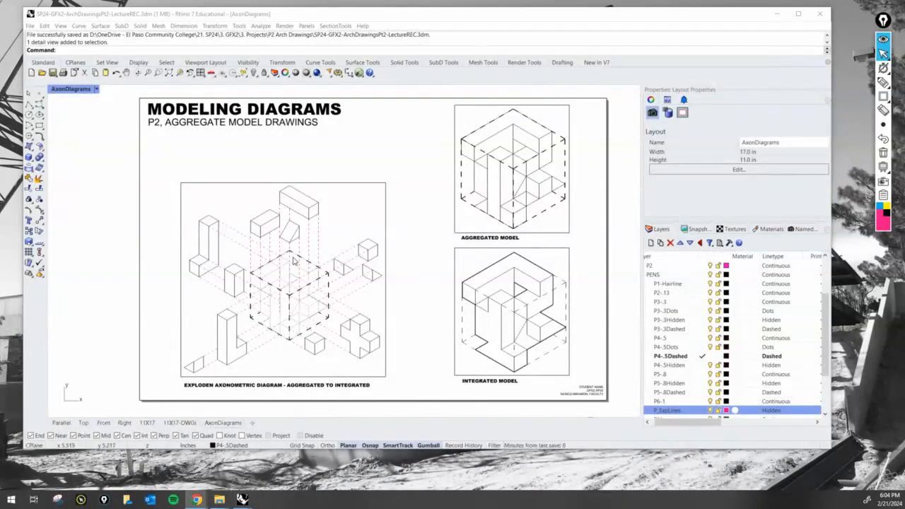
left_click(61, 422)
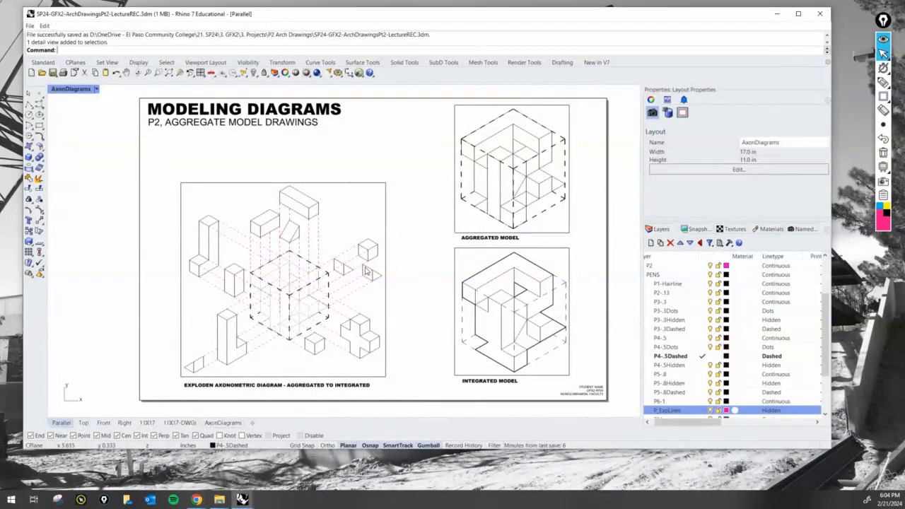
scroll(366, 274, "up", 5)
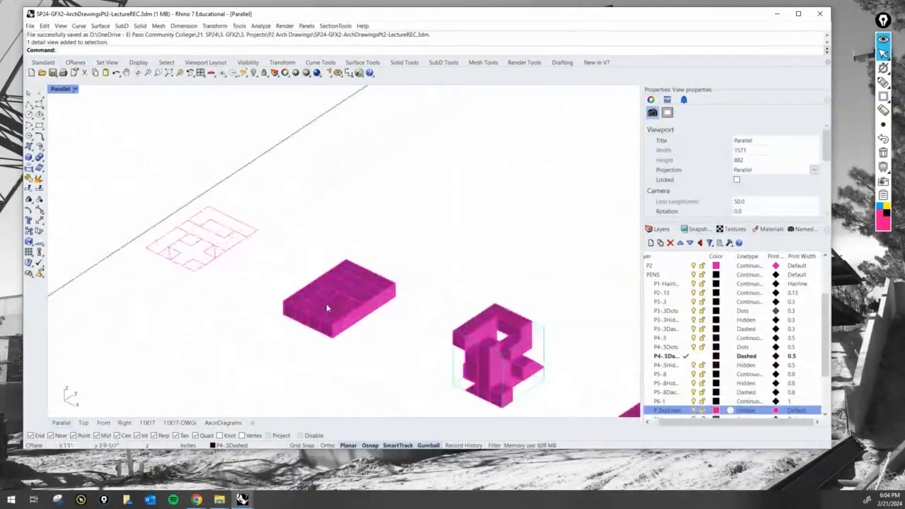
left_click_drag(400, 365, 101, 135)
scroll(203, 253, "down", 6)
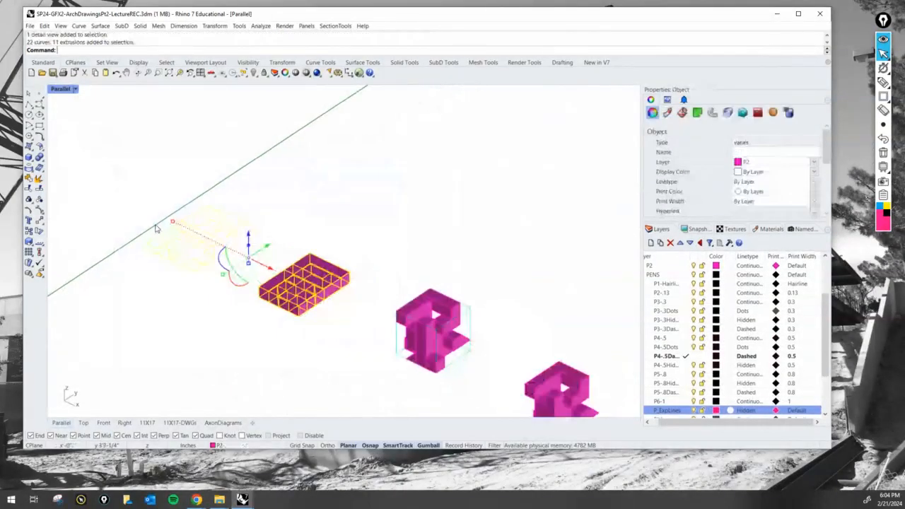
scroll(327, 314, "up", 1)
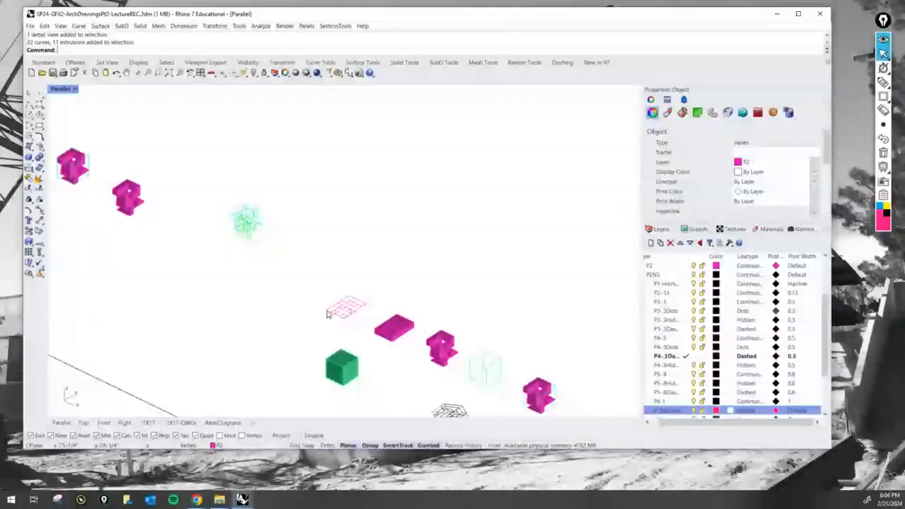
scroll(332, 308, "up", 2)
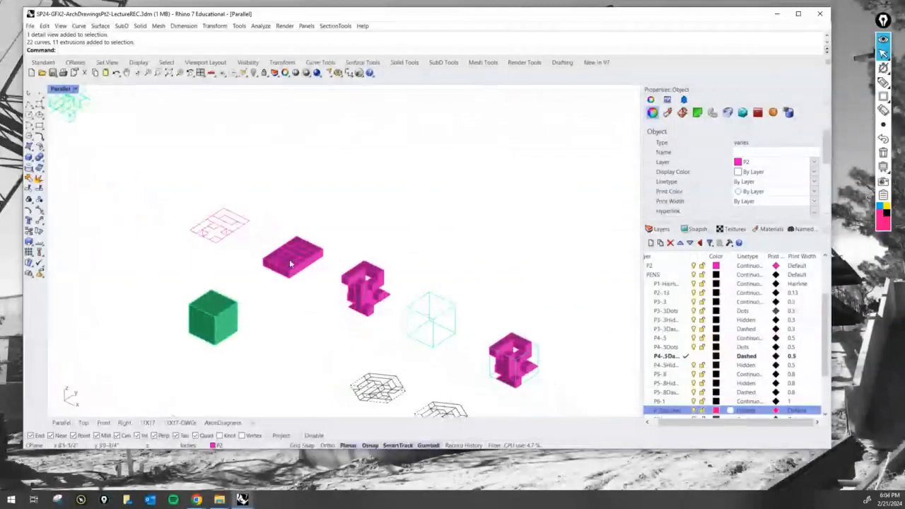
scroll(283, 267, "down", 3)
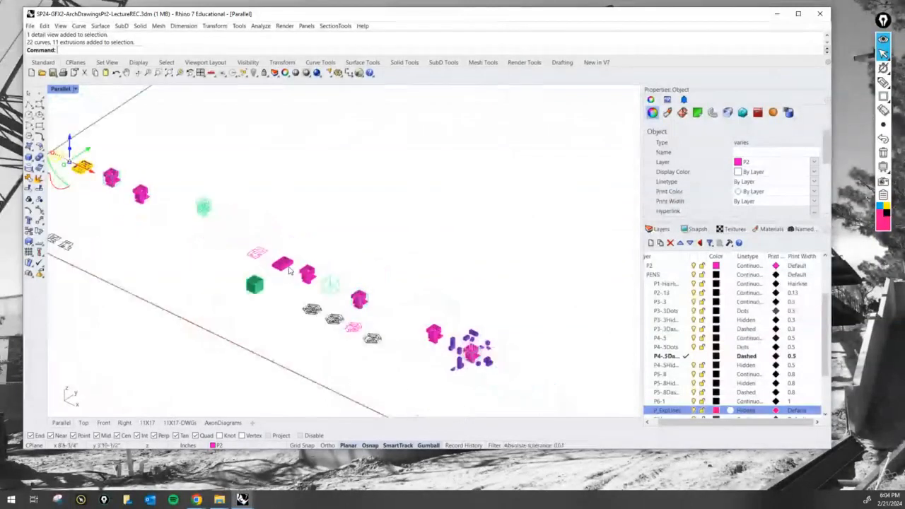
- Select the flat block of extruded pieces, set the Parallel viewport to the SE isometric view and zoom to the selection
scroll(289, 270, "up", 5)
left_click_drag(308, 284, 219, 198)
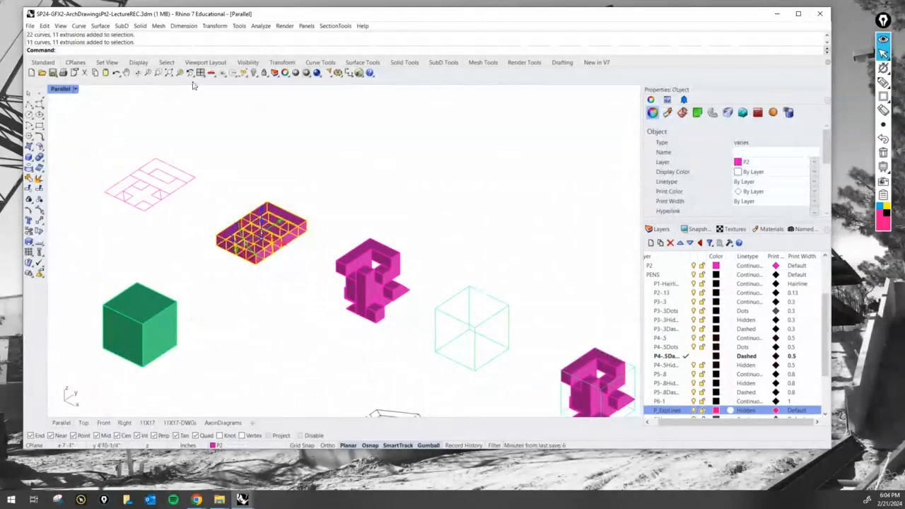
left_click(74, 89)
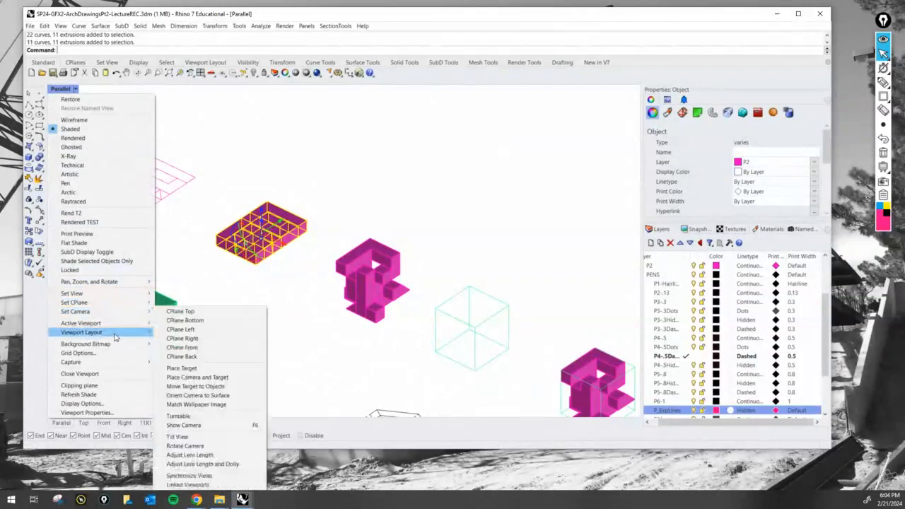
mouse_move(123, 293)
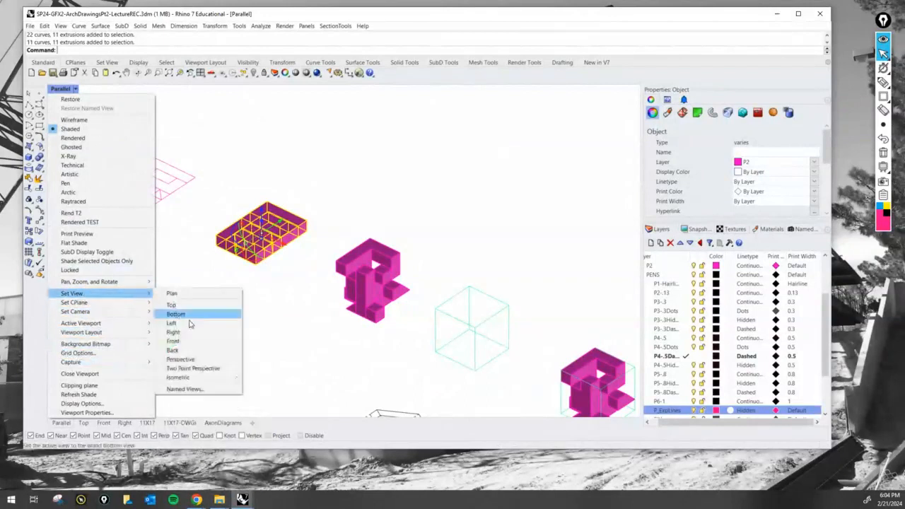
mouse_move(190, 377)
left_click(251, 395)
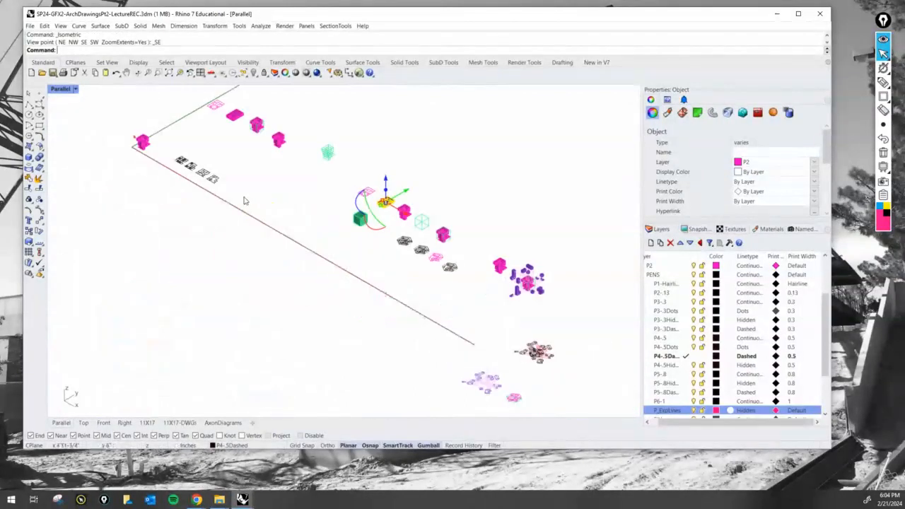
left_click(180, 72)
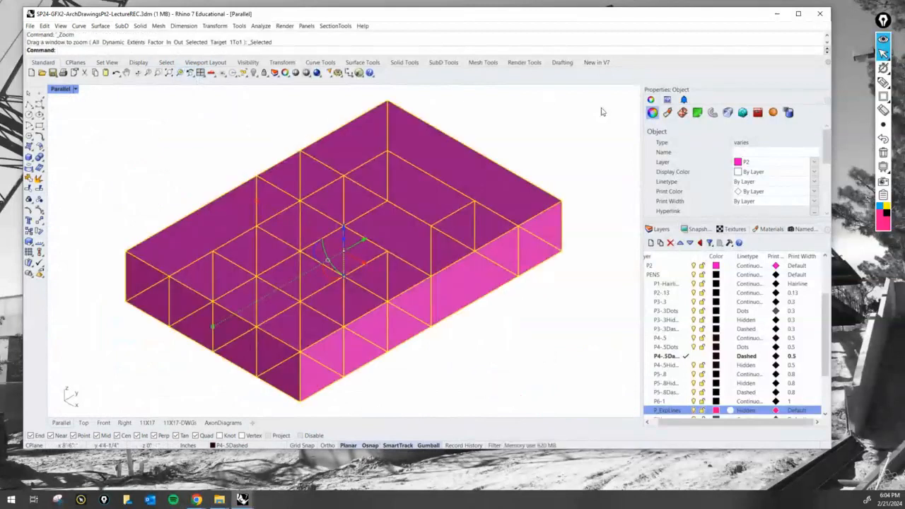
- Generate a Make2D drawing of the selected pieces from the current view, maintaining source layers, and move it to open space near the x axis
key("Return")
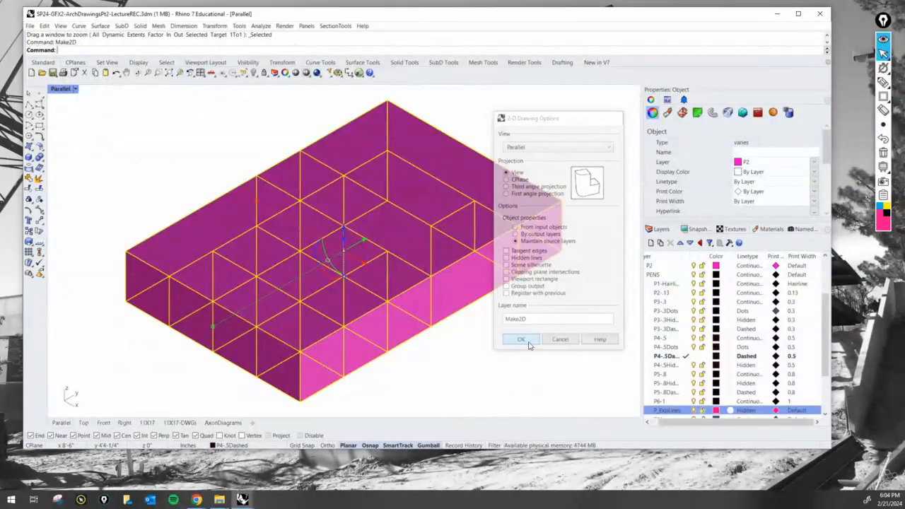
left_click(520, 341)
scroll(350, 277, "down", 10)
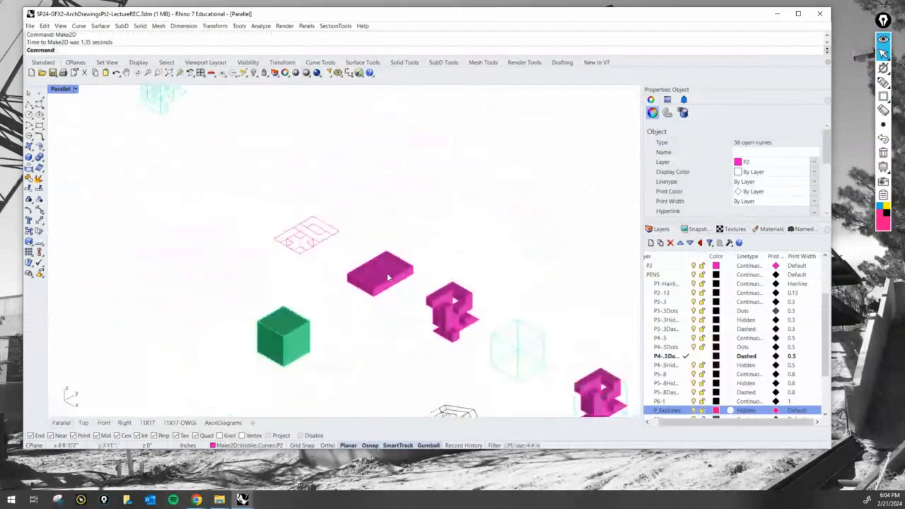
scroll(350, 278, "up", 3)
left_click_drag(296, 245, 433, 316)
scroll(435, 313, "up", 2)
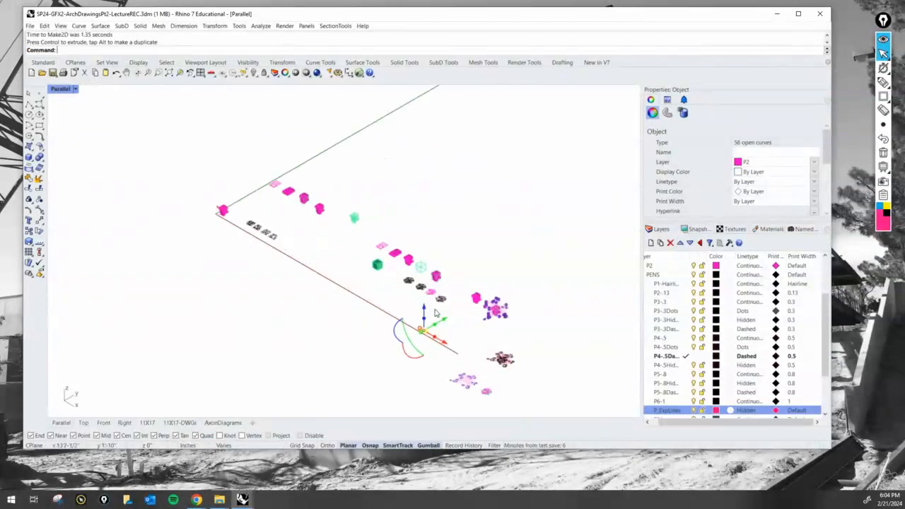
scroll(324, 205, "up", 3)
left_click(311, 206)
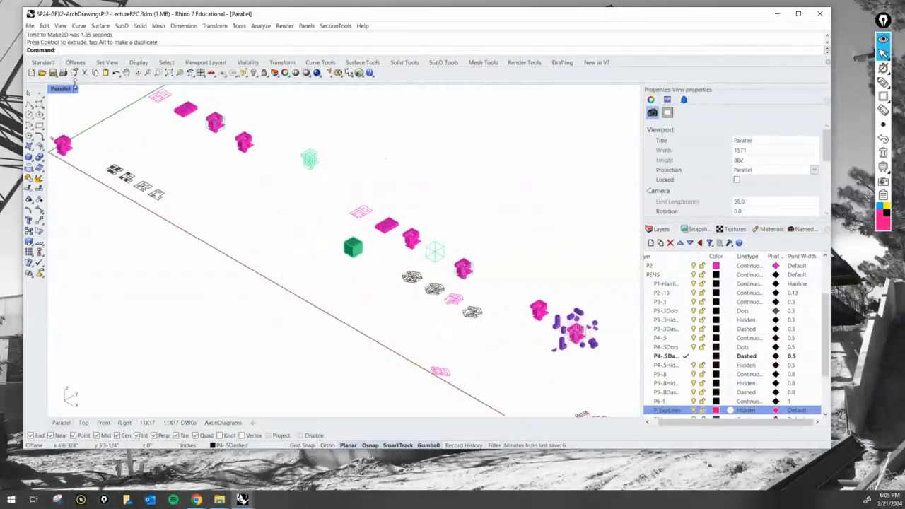
- In the Top view, copy the flat pattern curves to the empty area beside the new 2D drawing of the extruded pieces
left_click(84, 422)
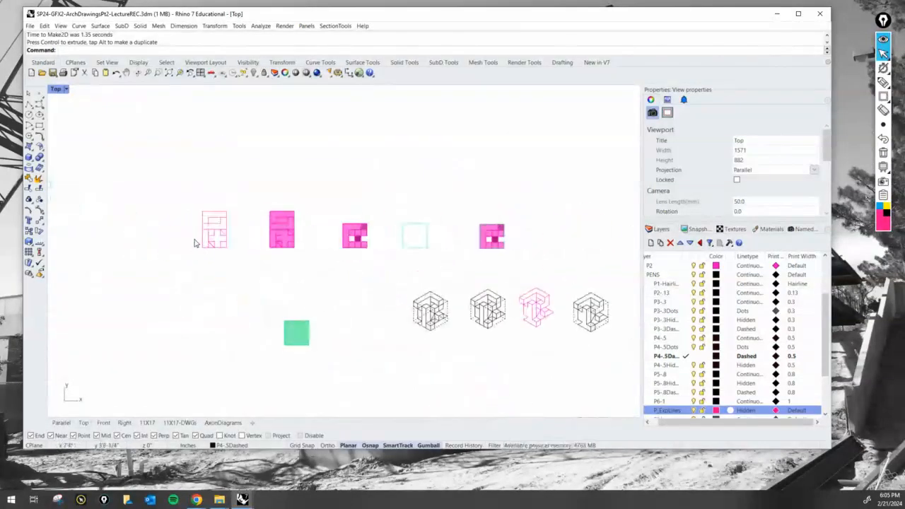
type("Copy")
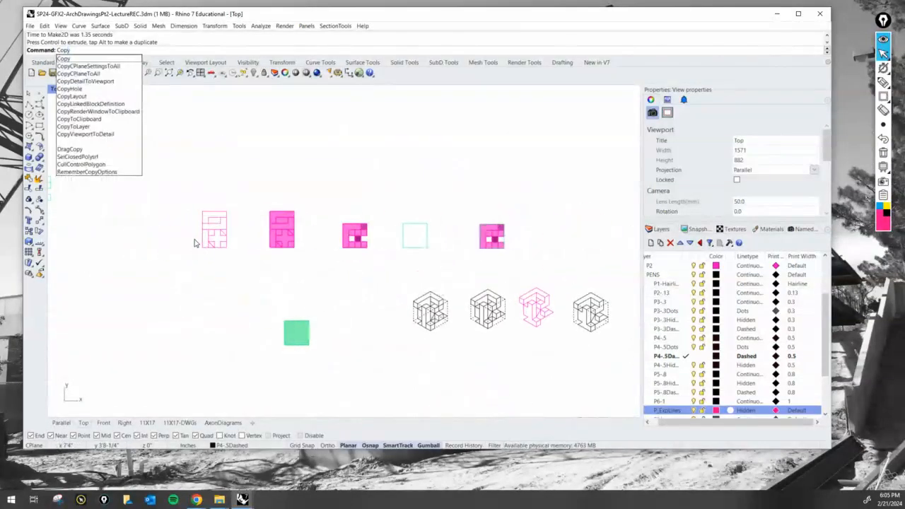
key("Return")
left_click_drag(179, 192, 217, 243)
key("Return")
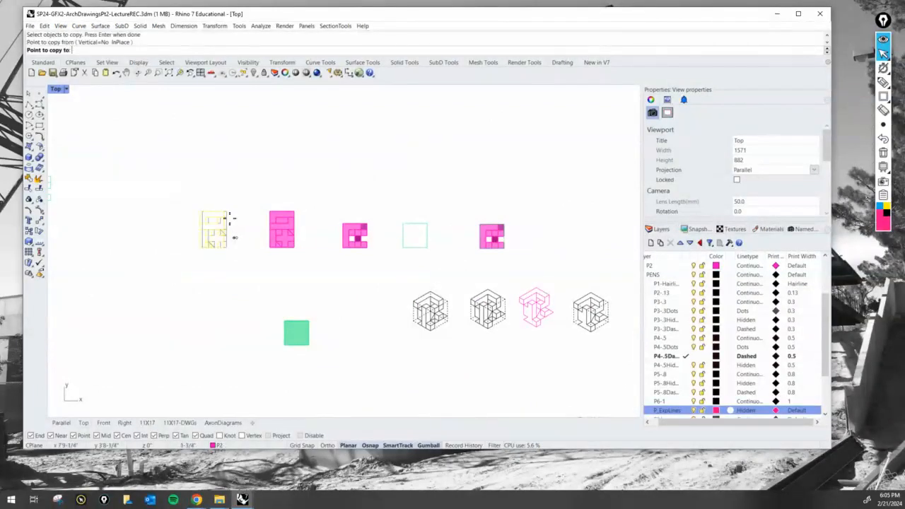
left_click(235, 238)
scroll(332, 282, "down", 4)
scroll(328, 278, "up", 3)
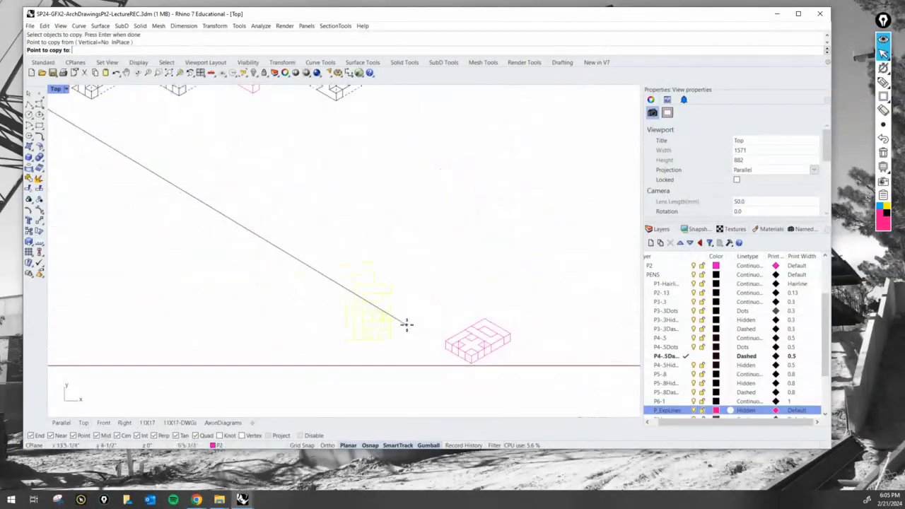
left_click(400, 323)
left_click(399, 323)
scroll(410, 322, "up", 2)
key("Return")
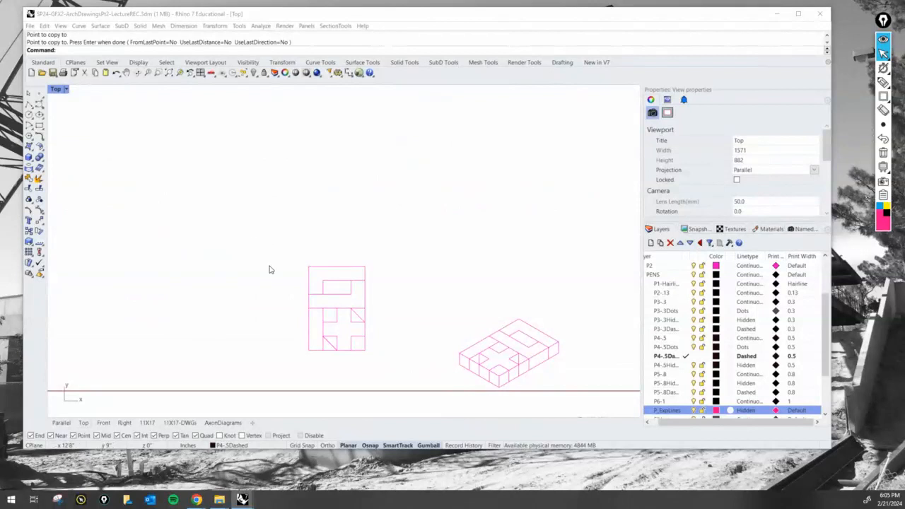
- Rotate the copied flat pattern a quarter turn counterclockwise so its long side runs horizontally
scroll(386, 351, "up", 2)
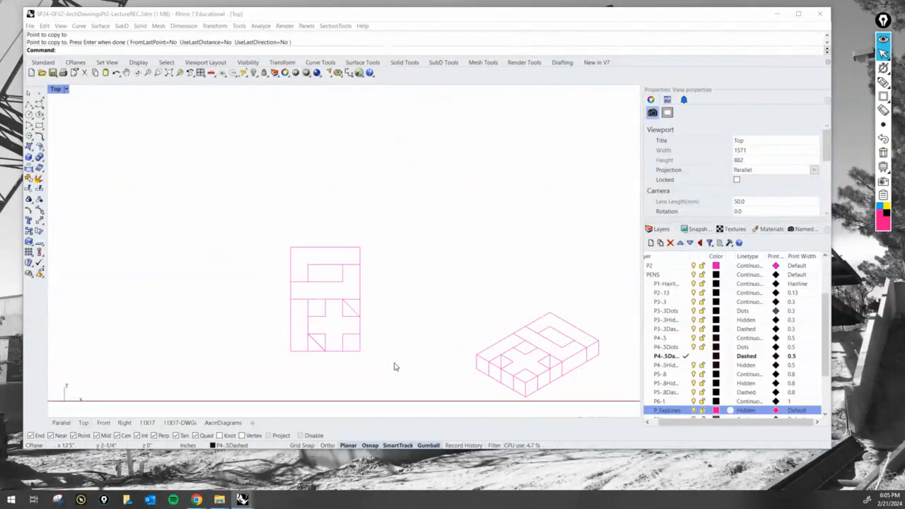
left_click_drag(394, 366, 241, 231)
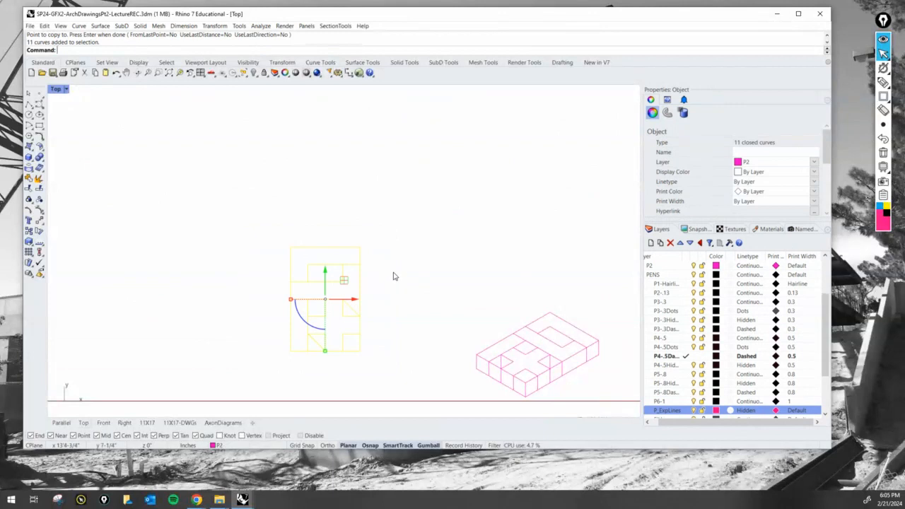
scroll(374, 310, "down", 3)
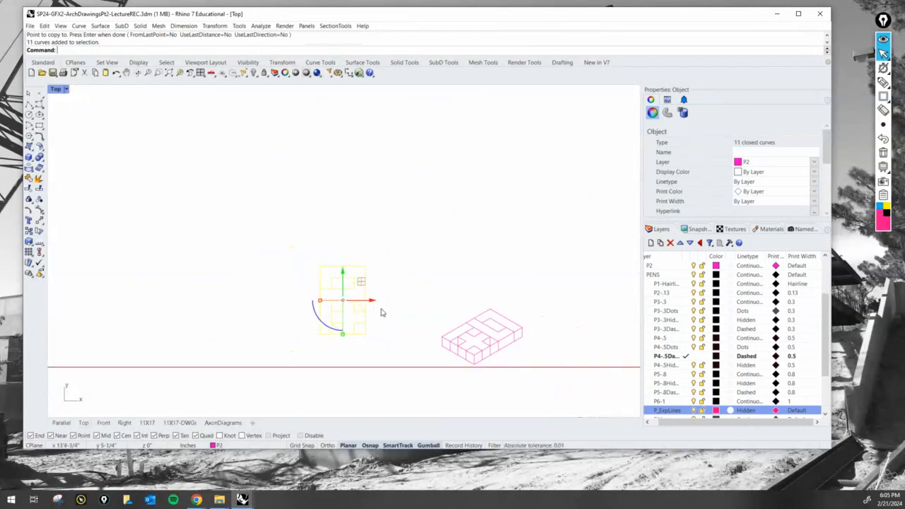
scroll(357, 307, "up", 2)
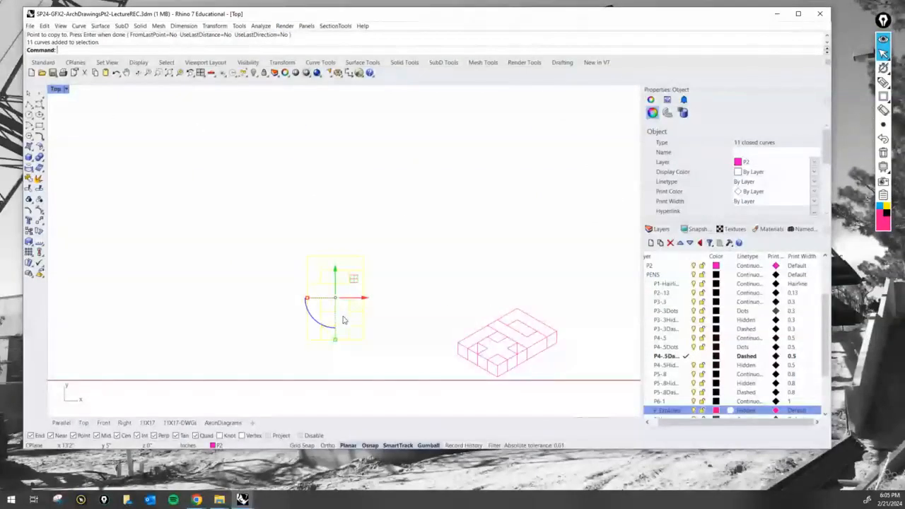
left_click_drag(323, 325, 365, 311)
left_click(426, 296)
scroll(422, 309, "up", 5)
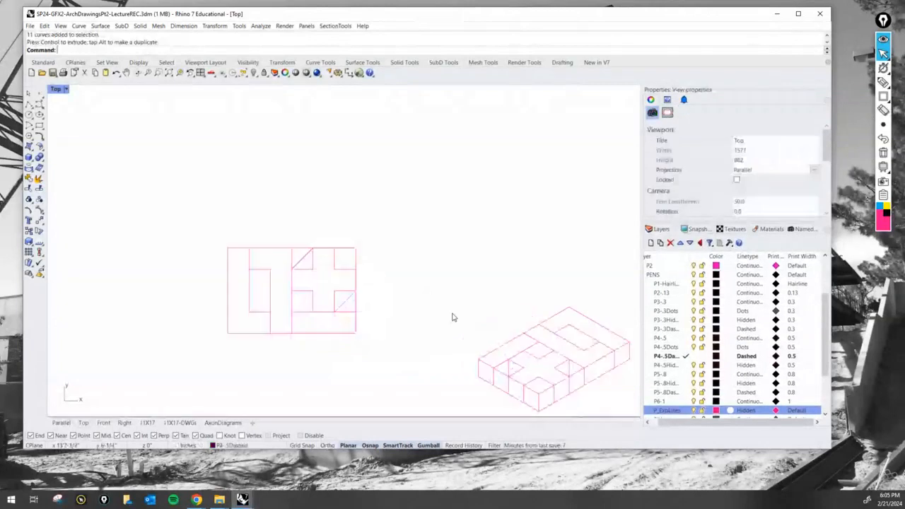
- Move the 2D drawing of the extruded pieces up and closer to the flat pattern so the two sit side by side
right_click_drag(458, 315, 428, 296)
scroll(428, 296, "down", 2)
left_click_drag(595, 400, 388, 247)
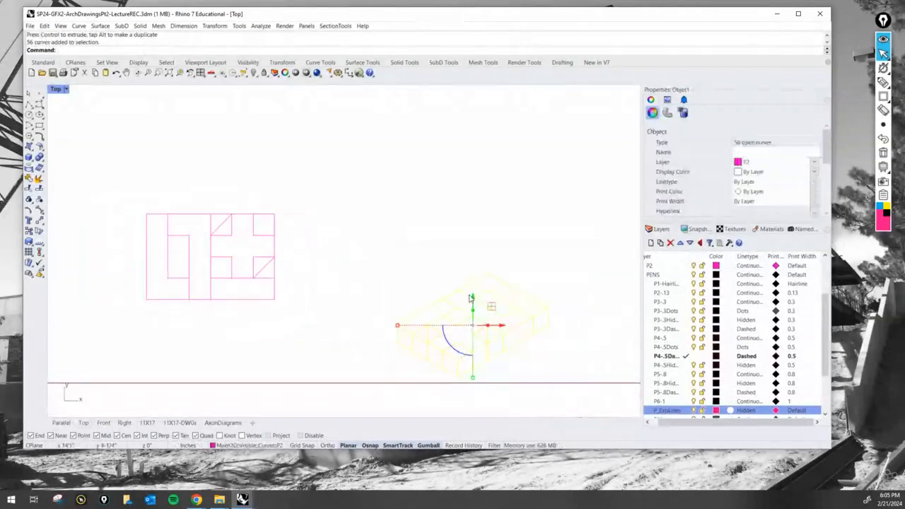
left_click_drag(451, 260, 416, 228)
left_click(422, 180)
scroll(162, 266, "up", 2)
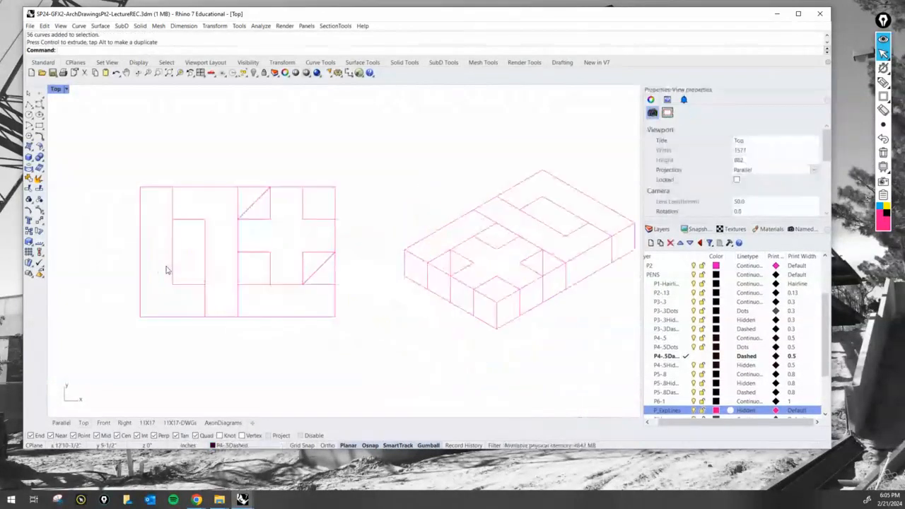
scroll(202, 281, "down", 1)
scroll(212, 287, "down", 2)
scroll(444, 299, "down", 1)
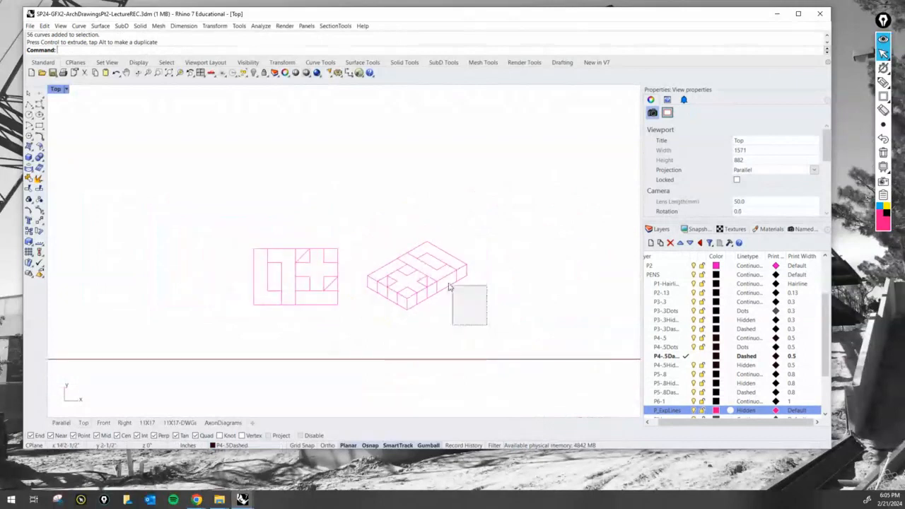
scroll(484, 329, "down", 3)
right_click_drag(378, 174, 421, 282)
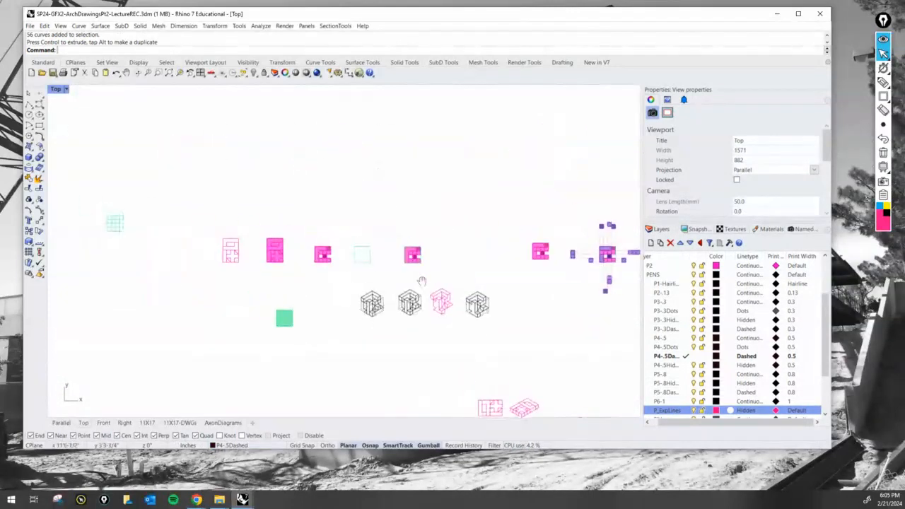
- Set the viewport to the southeast isometric view and examine the extruded pieces block from different sides
left_click(65, 89)
mouse_move(113, 293)
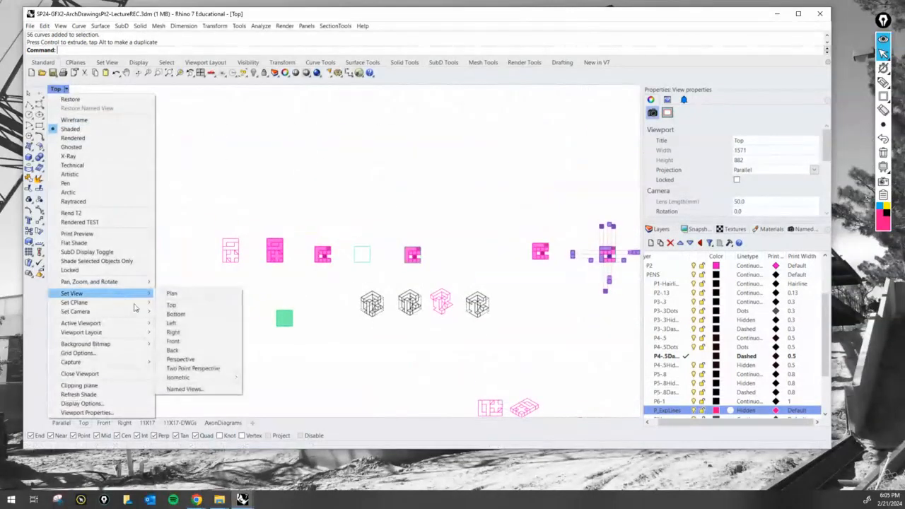
mouse_move(194, 378)
left_click(258, 395)
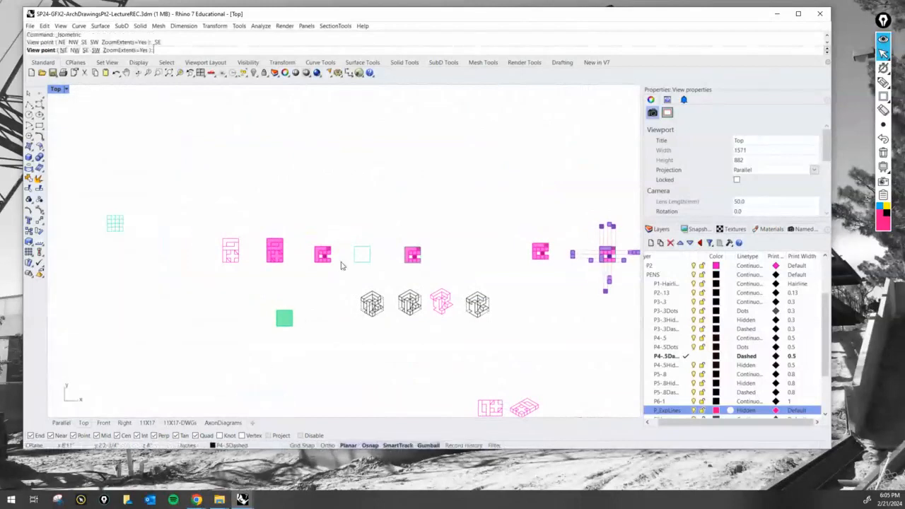
right_click_drag(365, 191, 351, 266)
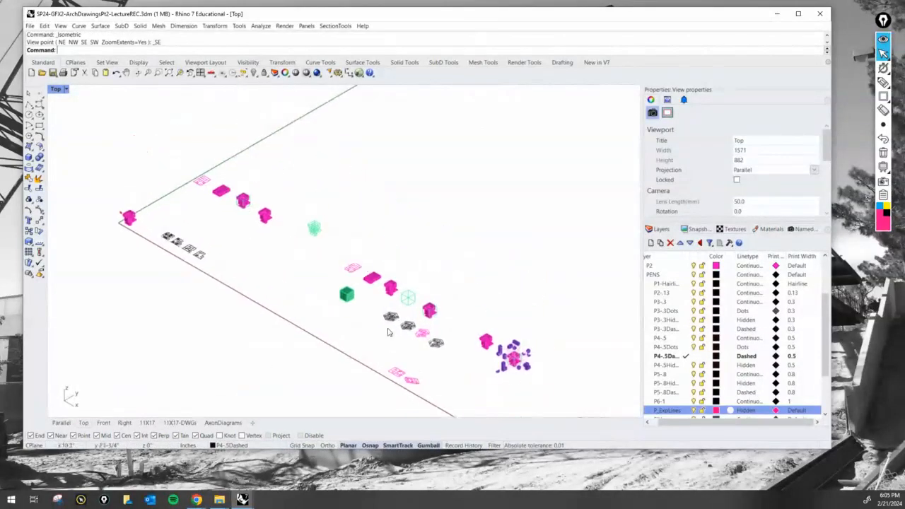
right_click_drag(396, 311, 382, 289)
scroll(359, 257, "up", 9)
scroll(255, 352, "down", 9)
right_click_drag(256, 352, 402, 355, "ctrl+shift")
scroll(242, 262, "up", 12)
right_click_drag(225, 254, 176, 239, "ctrl+shift")
scroll(236, 199, "up", 3)
scroll(236, 199, "up", 1)
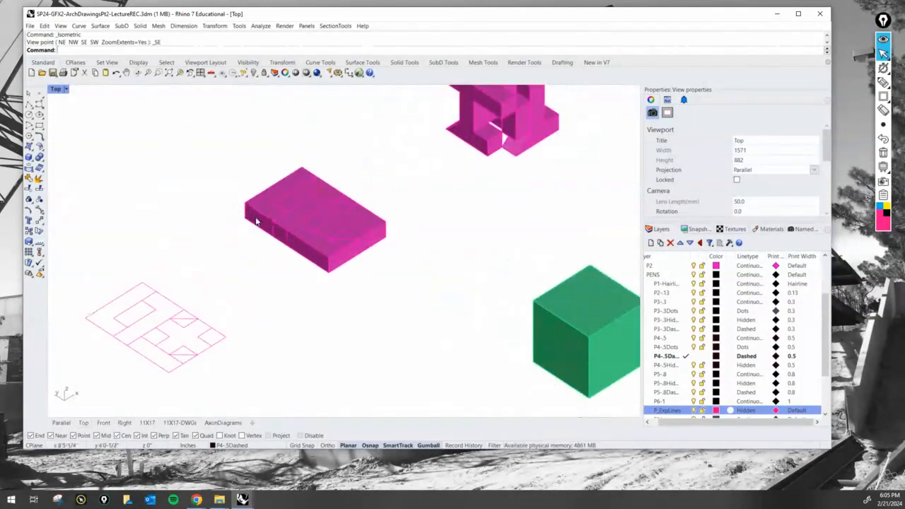
right_click_drag(276, 224, 389, 223, "ctrl+shift")
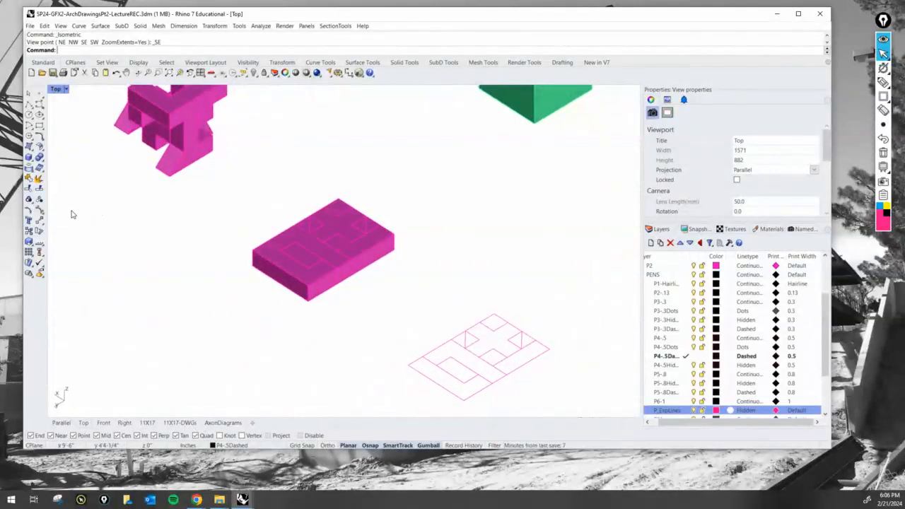
- Set the viewport to the northeast isometric view and check the orientation of the extruded pieces block
left_click(62, 88)
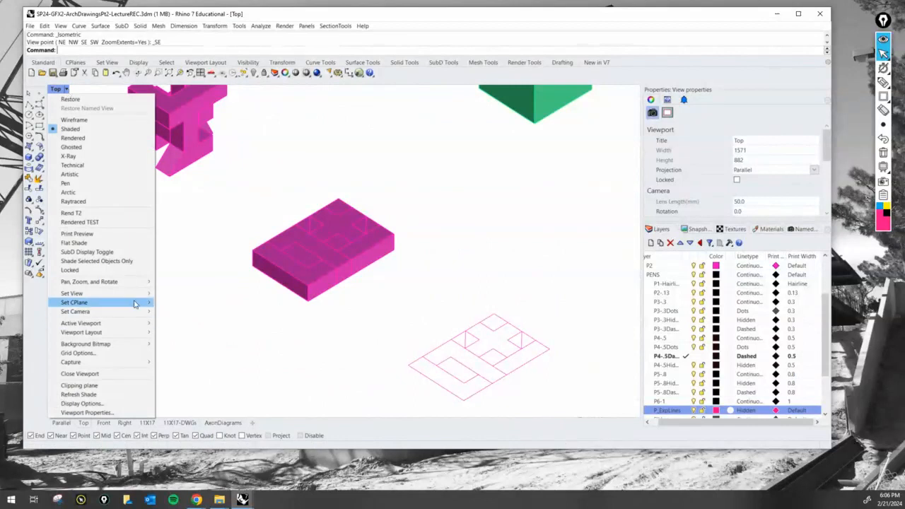
mouse_move(129, 297)
mouse_move(233, 375)
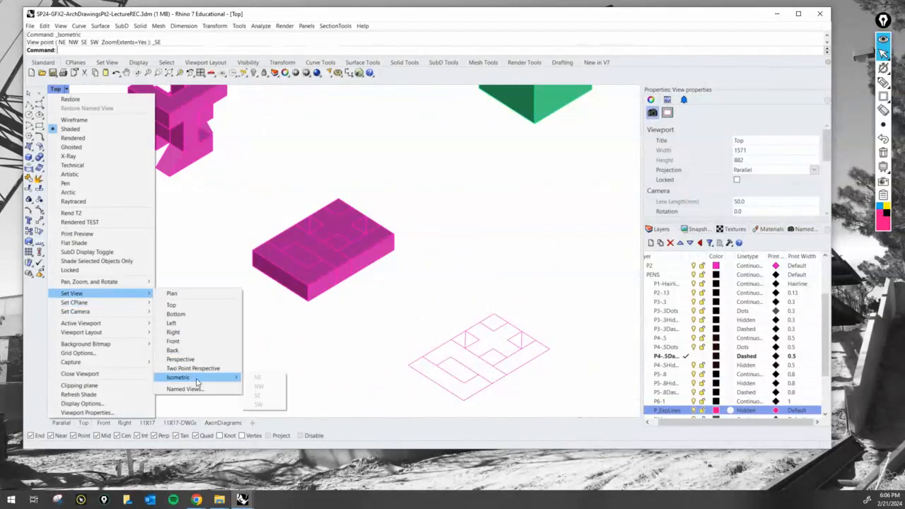
left_click(262, 375)
scroll(445, 274, "up", 6)
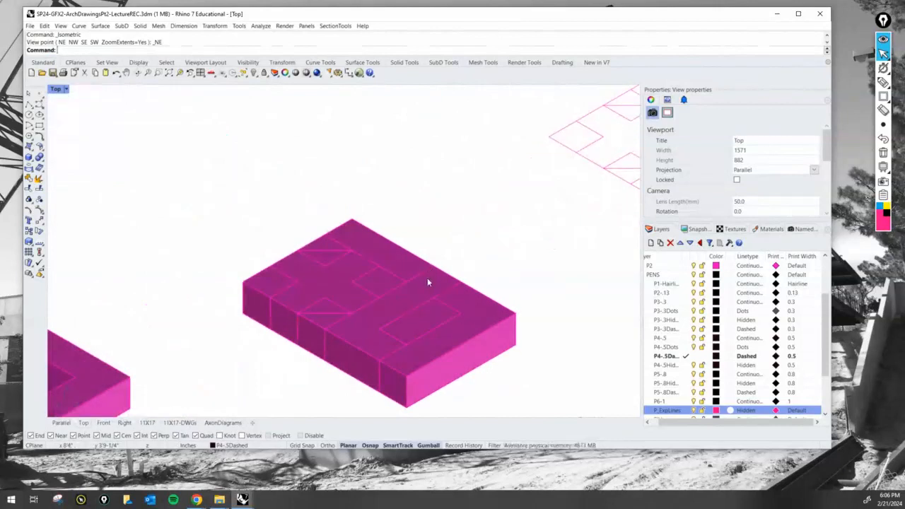
scroll(434, 283, "down", 6)
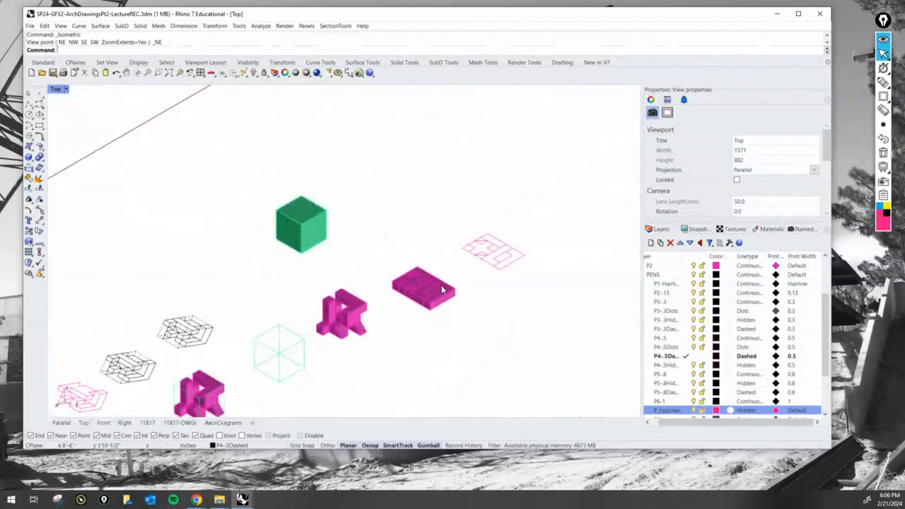
- Set the viewport to the northwest isometric view, framed on the extruded pieces block beside the flat pattern
left_click(64, 89)
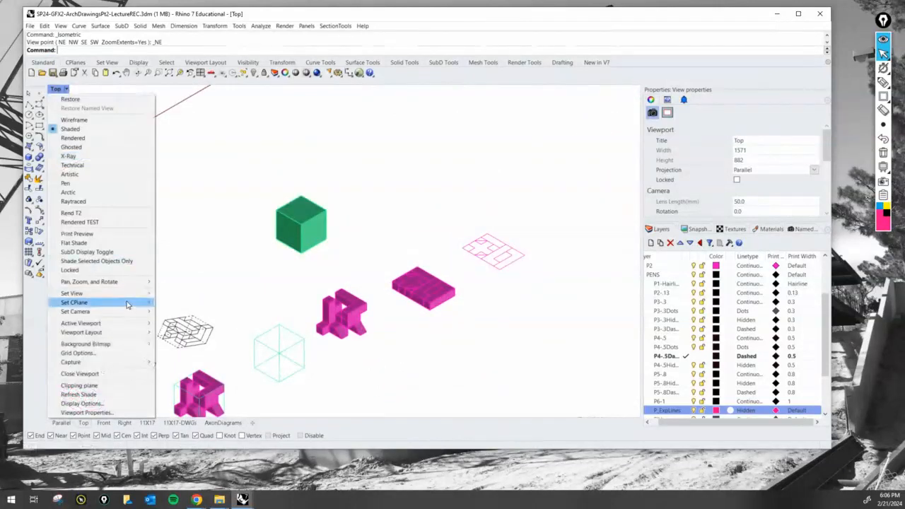
mouse_move(132, 294)
mouse_move(211, 377)
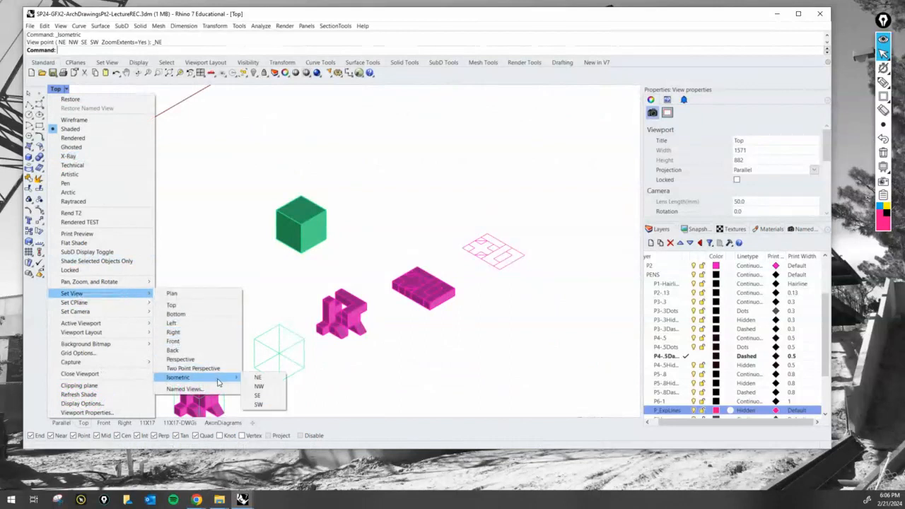
left_click(257, 388)
scroll(286, 304, "up", 10)
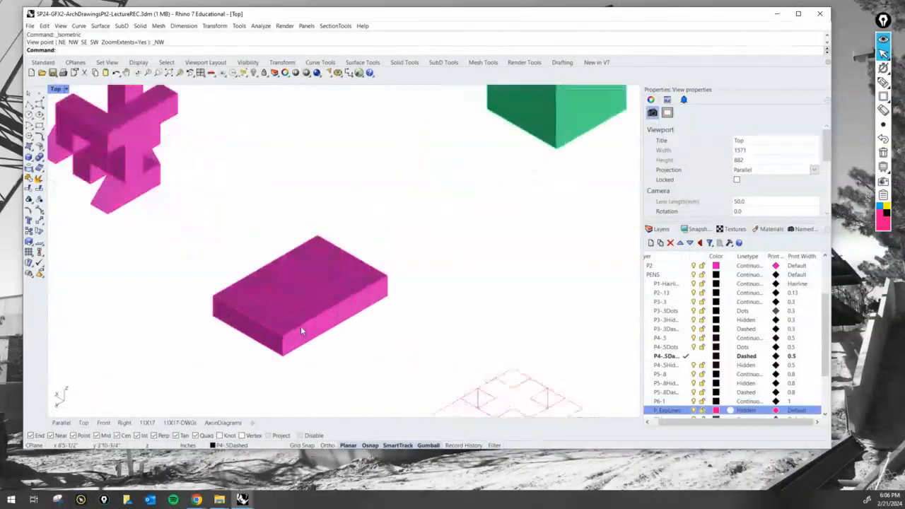
scroll(305, 360, "up", 2)
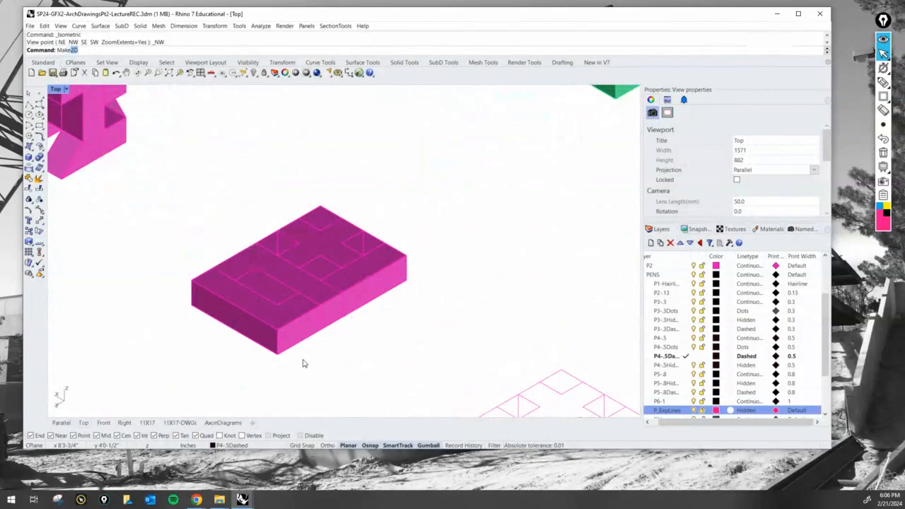
- Generate a Make2D drawing of the extruded pieces block from this view and move it near the earlier 2D drawings along the x axis
key("Return")
left_click_drag(415, 375, 181, 196)
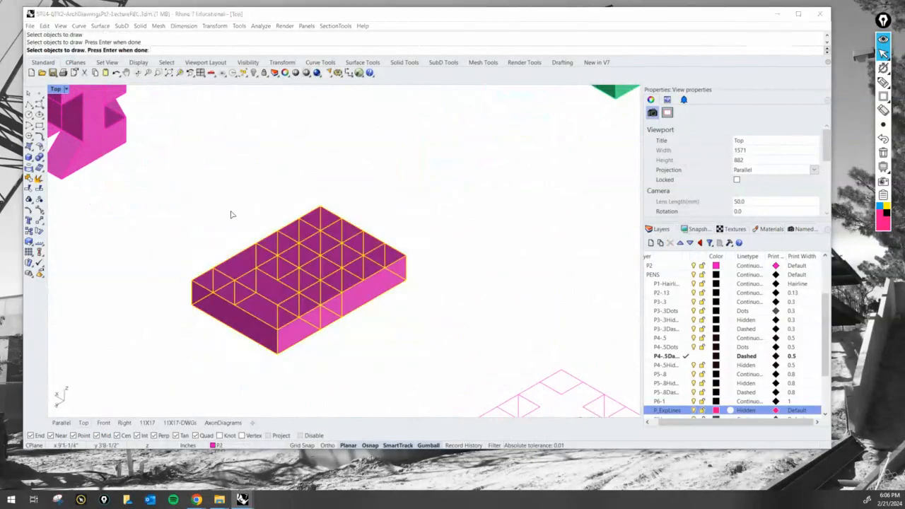
key("Return")
left_click(521, 340)
scroll(514, 318, "down", 5)
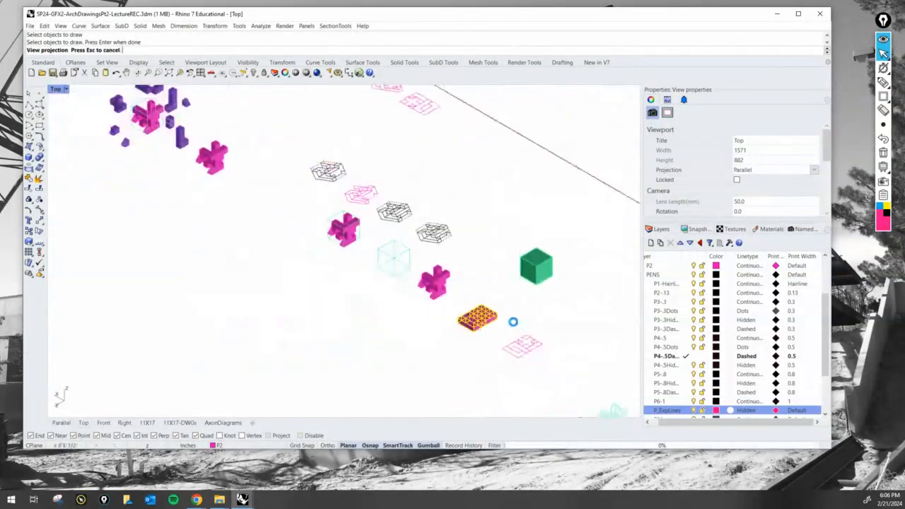
scroll(586, 350, "up", 3)
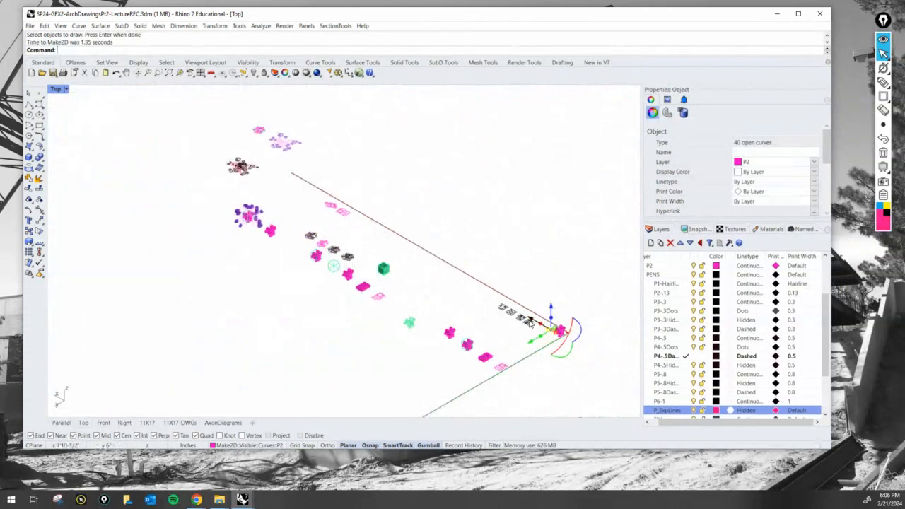
left_click_drag(529, 321, 340, 214)
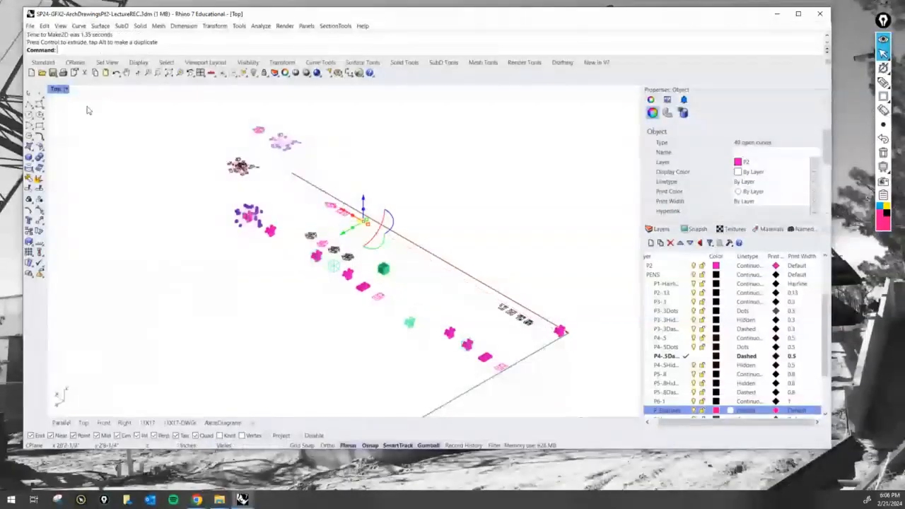
- Return the viewport to the Top view, framed on the flat pattern and the two 2D drawings of the extruded pieces
double_click(60, 91)
double_click(352, 90)
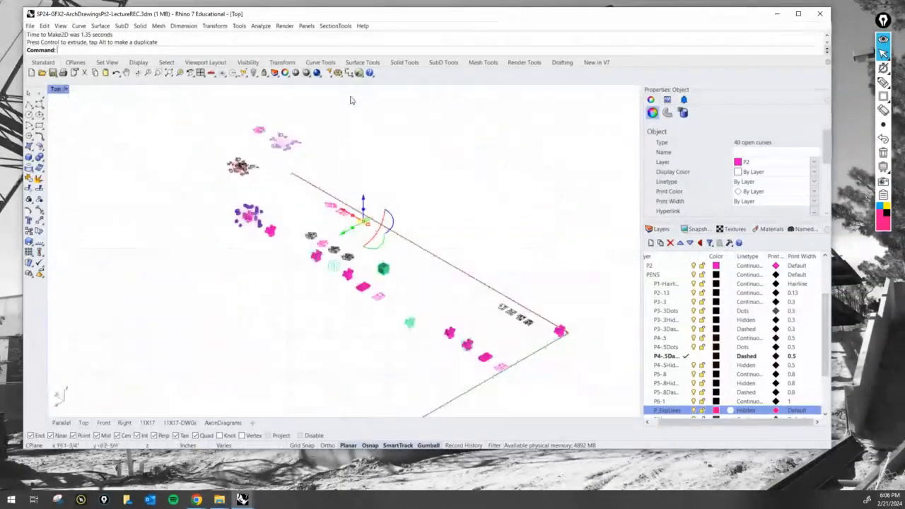
scroll(149, 355, "up", 1)
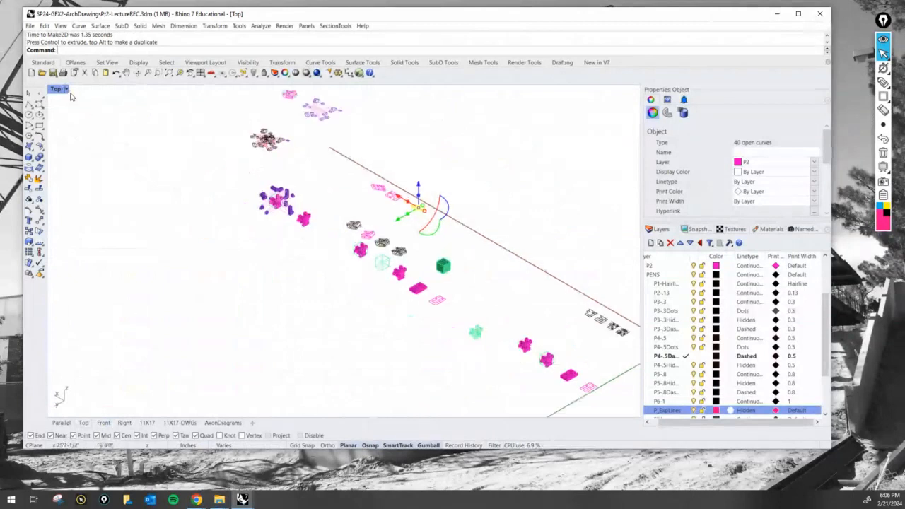
left_click(56, 88)
mouse_move(99, 293)
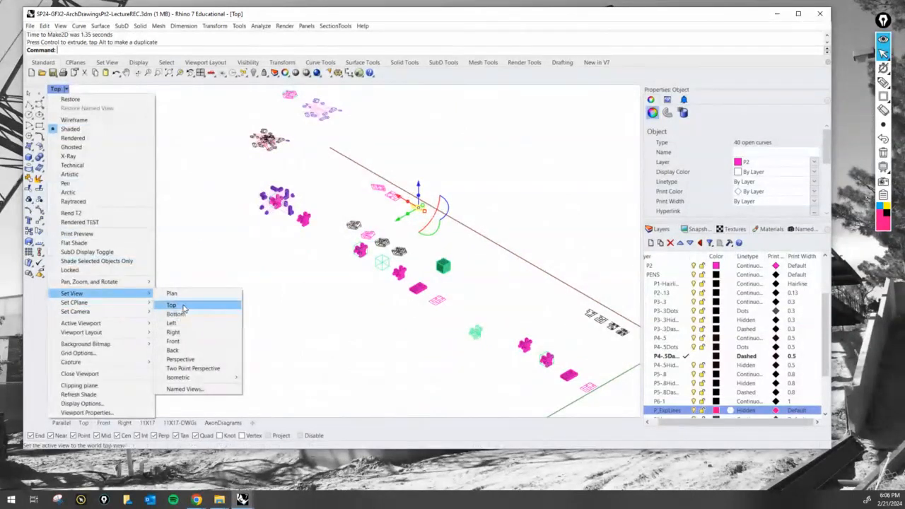
left_click(172, 304)
scroll(381, 357, "up", 5)
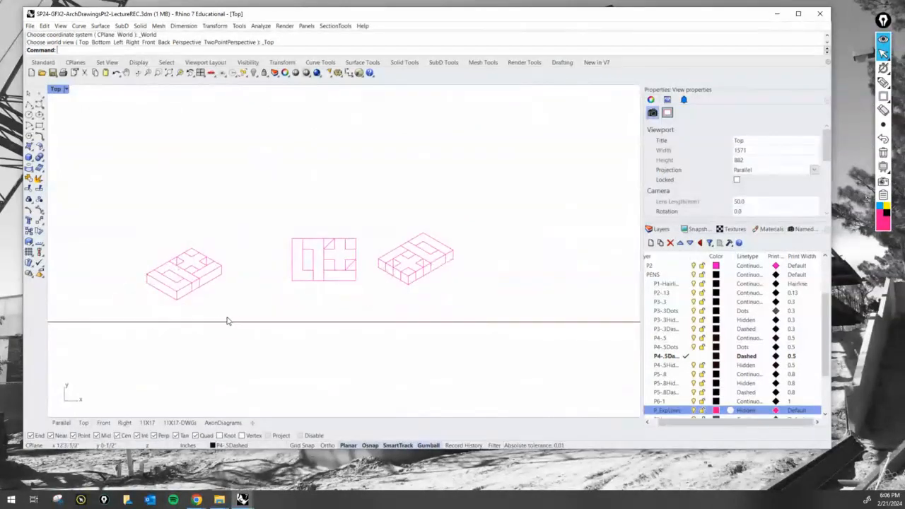
- Move the new 2D drawing of the extruded pieces to just below the earlier one, beside the flat pattern
left_click_drag(235, 315, 134, 222)
left_click_drag(204, 256, 450, 295)
scroll(450, 295, "up", 4)
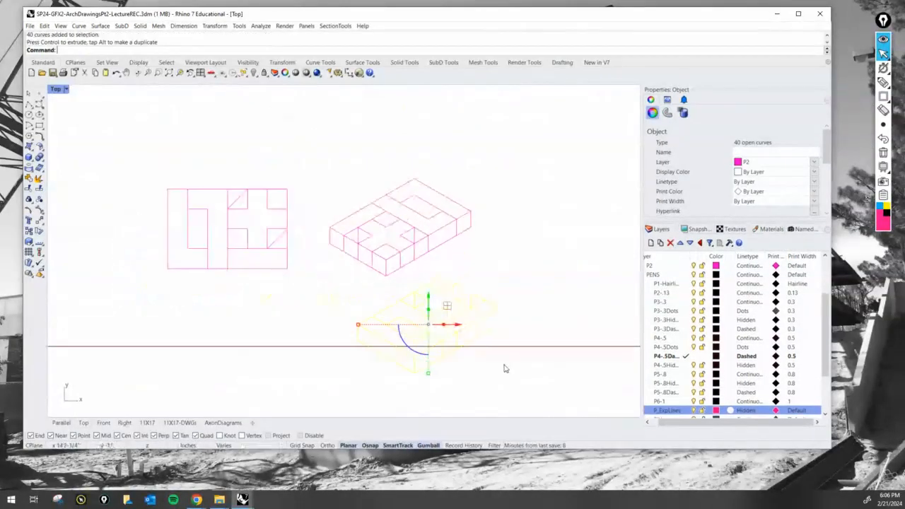
left_click(519, 378)
- Select both 2D drawings of the extruded pieces and move them up together, clear of the x axis
left_click_drag(517, 375, 306, 146)
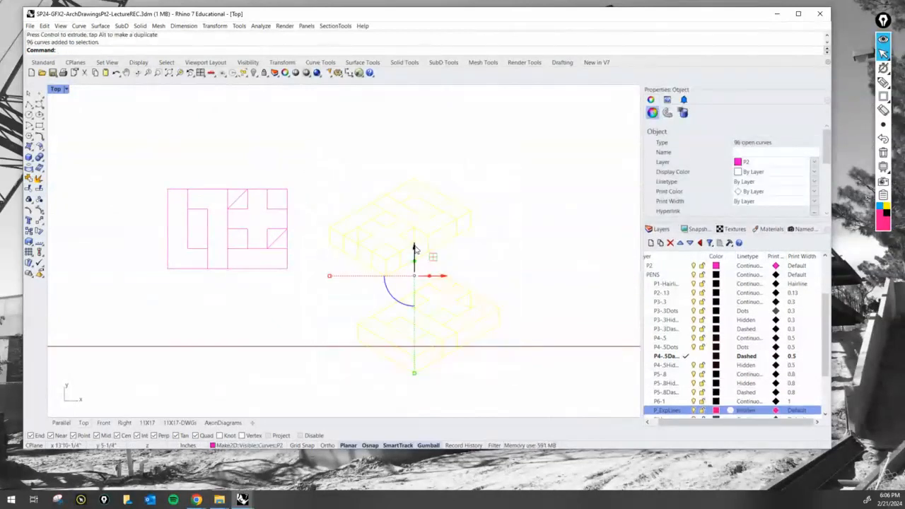
left_click_drag(414, 247, 414, 178)
left_click(517, 188)
right_click_drag(502, 236, 509, 283)
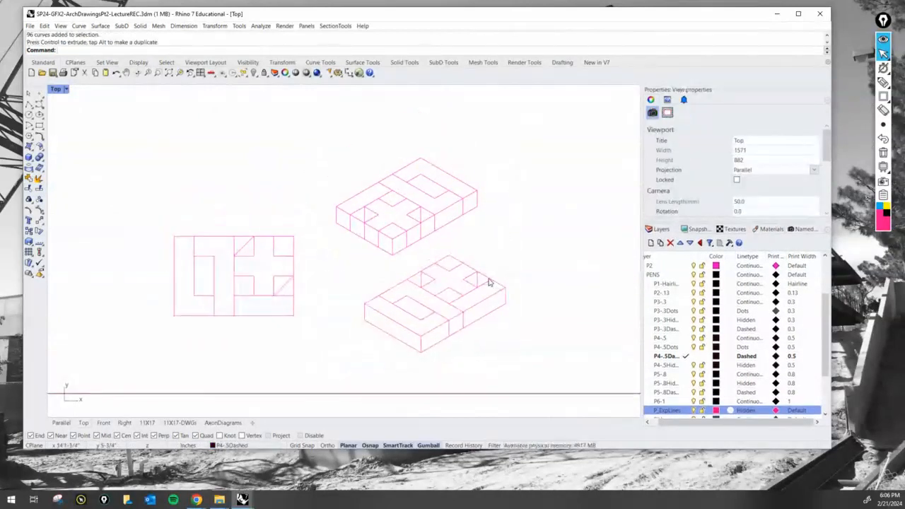
- Mark matching parts of the flat pattern and the two 2D drawings with freehand screen annotations, and clear the marks
left_click(883, 82)
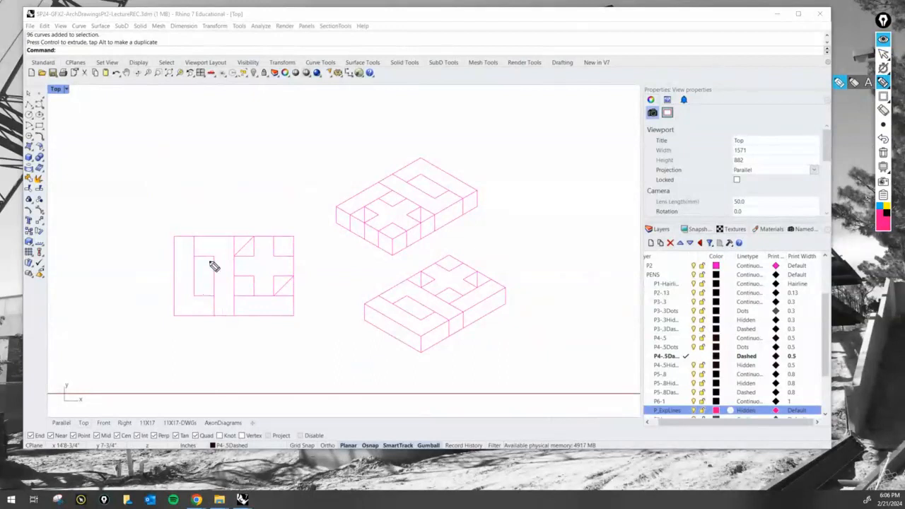
mouse_move(185, 217)
left_mouse_down()
mouse_move(145, 360)
mouse_move(152, 248)
left_mouse_up()
left_click_drag(400, 275, 421, 296)
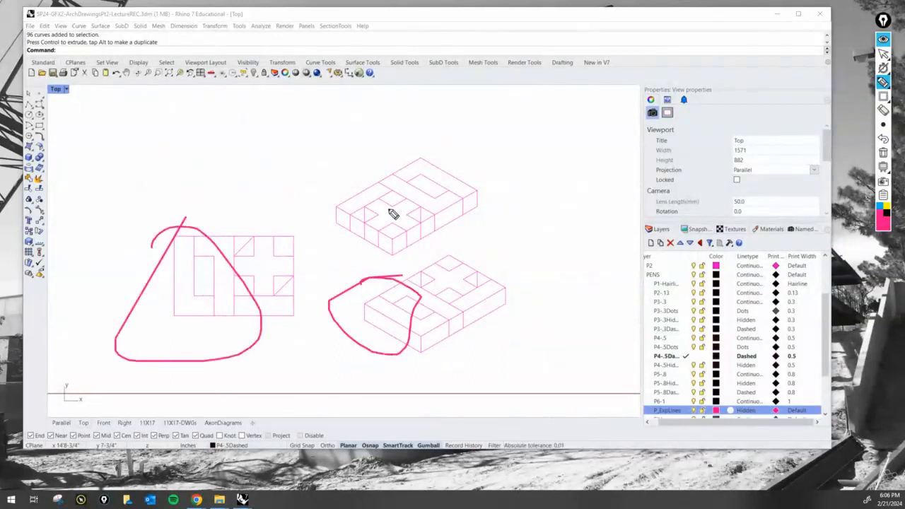
left_click_drag(382, 208, 314, 236)
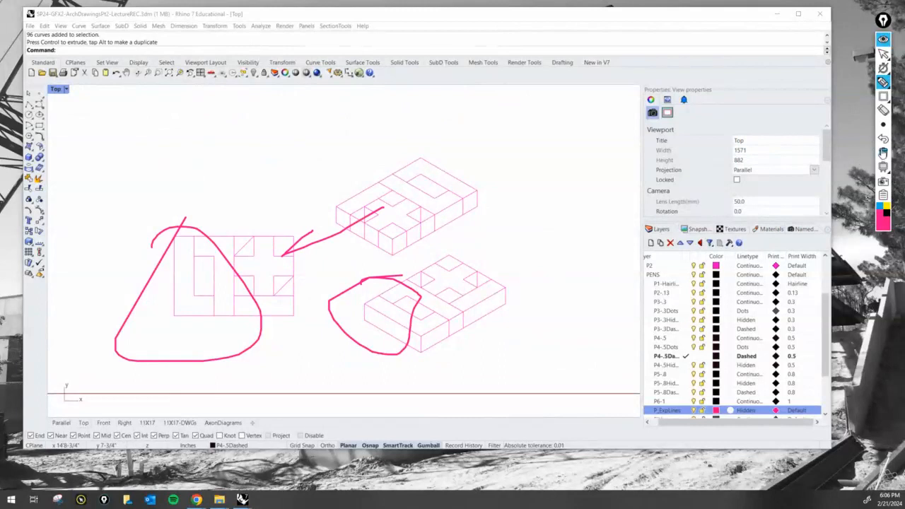
left_click(883, 152)
left_click(884, 54)
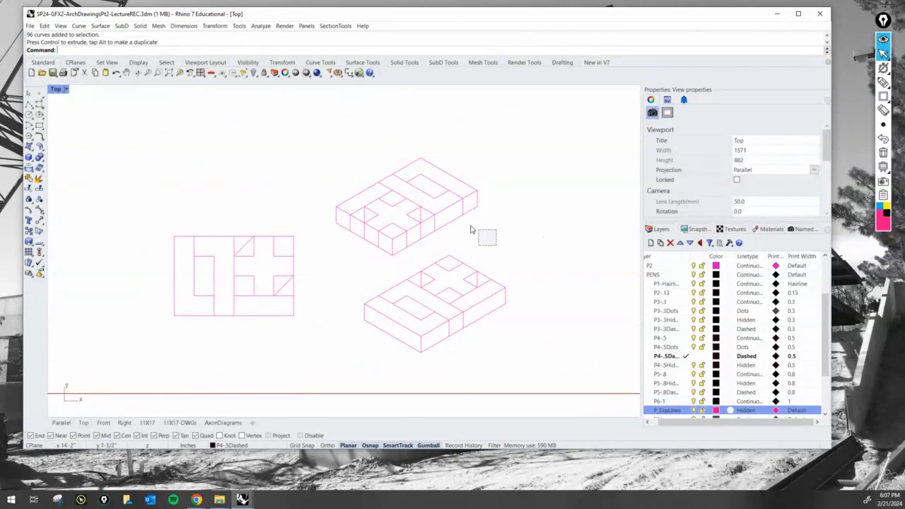
- Delete the upper 2D drawing of the extruded pieces, including its leftover curves
left_click_drag(471, 229, 335, 132)
key("Delete")
left_click_drag(415, 259, 361, 240)
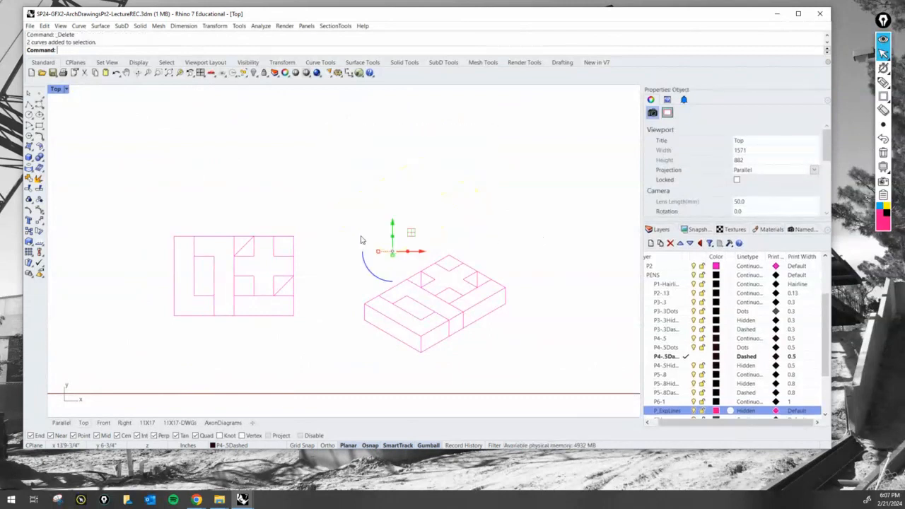
key("Delete")
- Switch to the reference Rhino file, examine the Extruded Pieces diagram's line weights and labels, and move that window aside
key("alt+Tab")
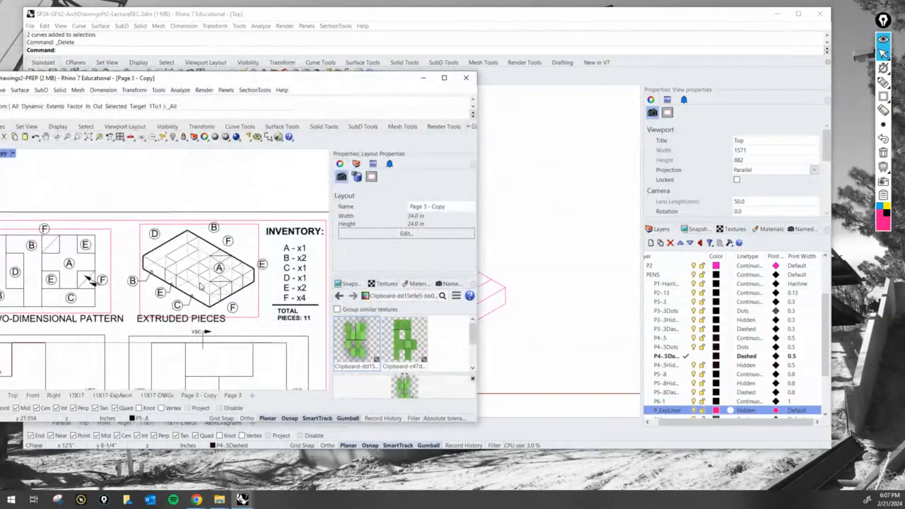
scroll(199, 283, "up", 4)
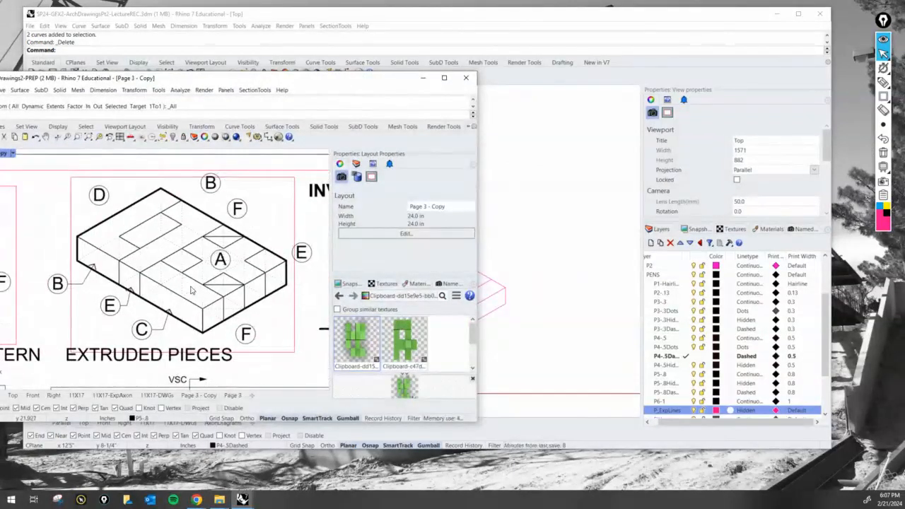
scroll(260, 264, "up", 1)
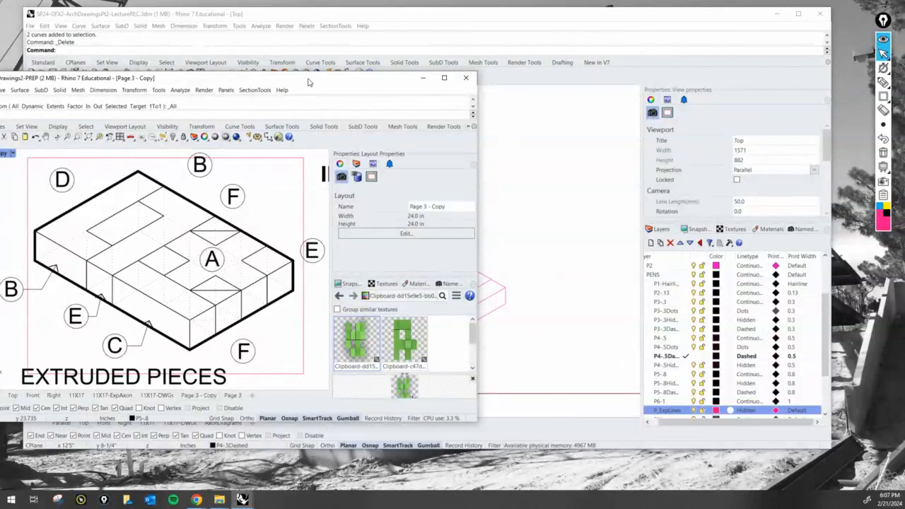
left_click_drag(308, 83, 1, 113)
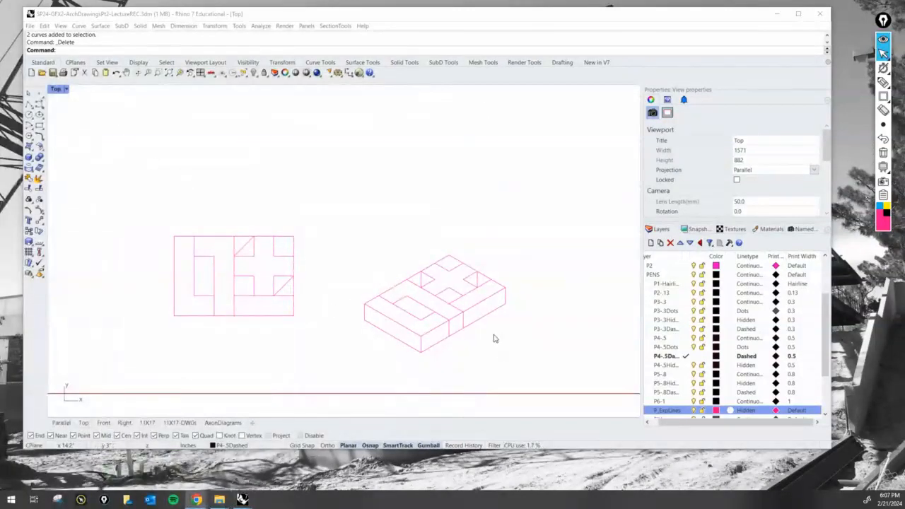
- Select the extruded pieces model, set the Top viewport to the NW isometric view, and zoom to the selection
scroll(493, 338, "down", 5)
scroll(277, 264, "up", 4)
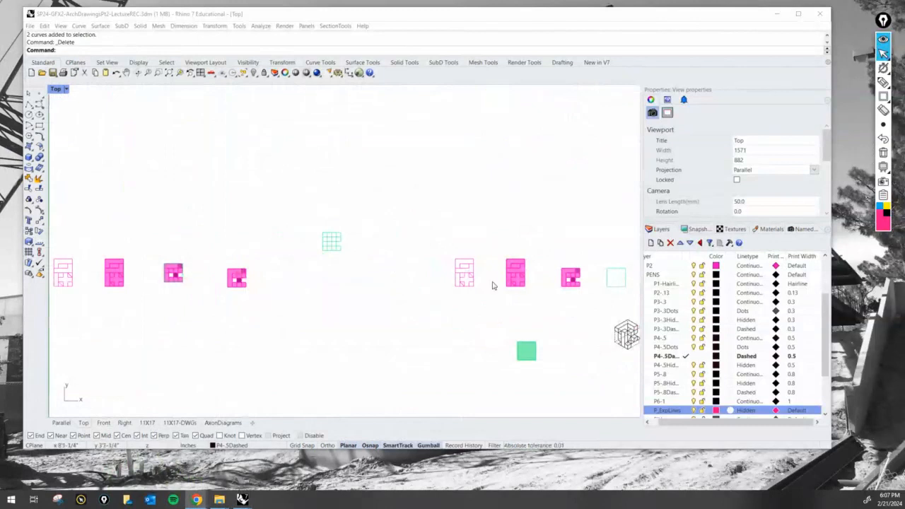
left_click(509, 267)
left_click(61, 88)
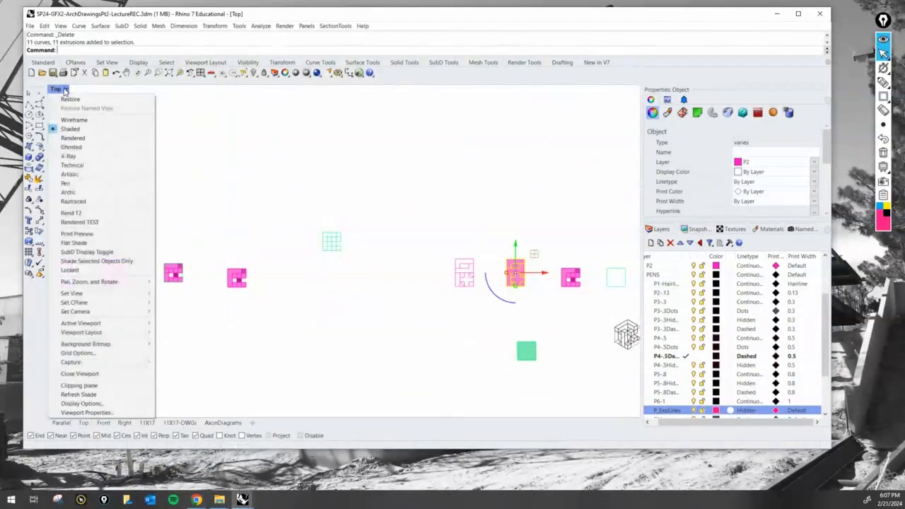
mouse_move(119, 293)
mouse_move(204, 376)
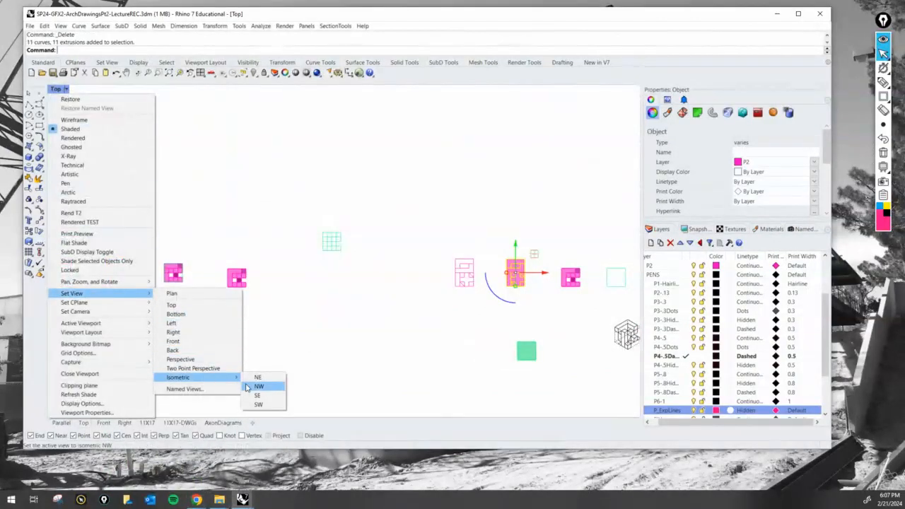
left_click(260, 387)
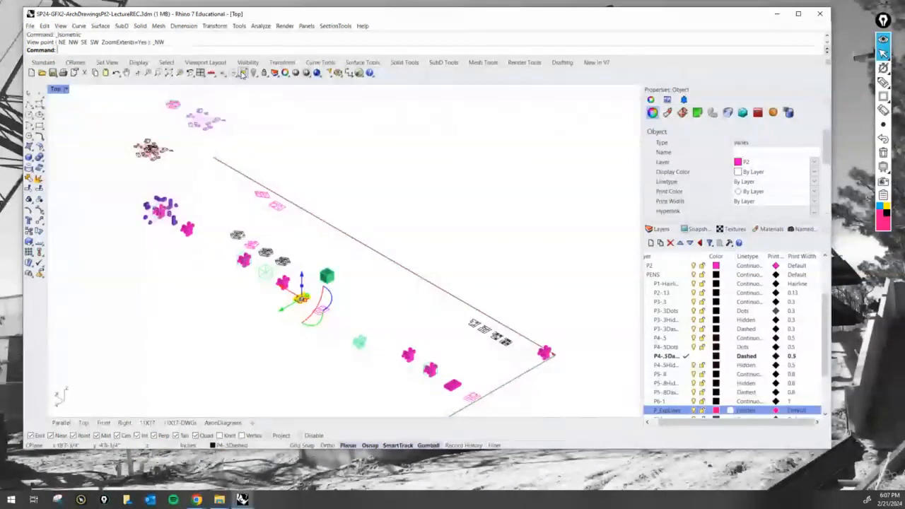
left_click(242, 74)
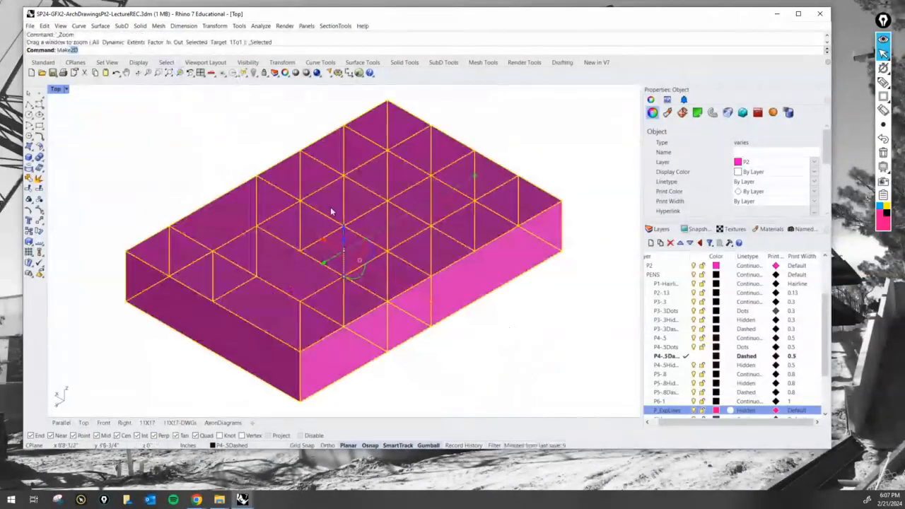
- Create a 2D drawing of the extruded pieces with Make2D, keeping the source layers and including hidden lines
type("ake")
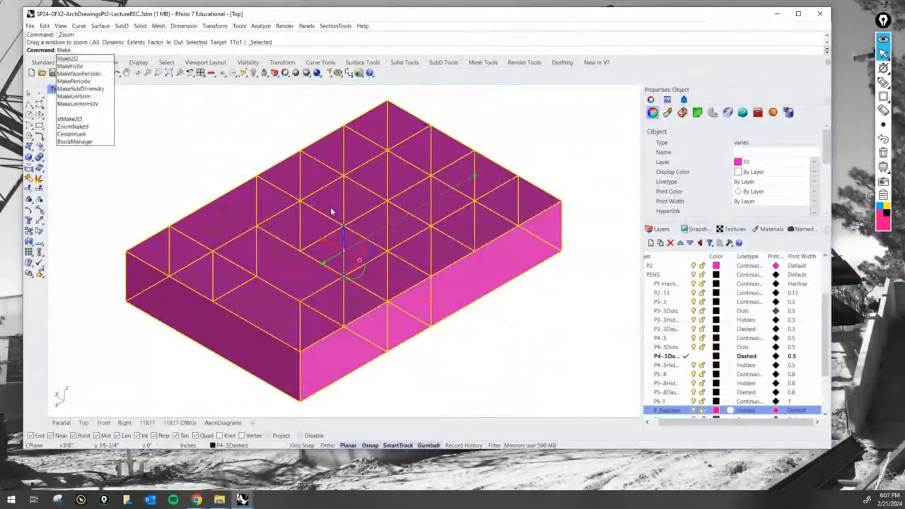
key("Return")
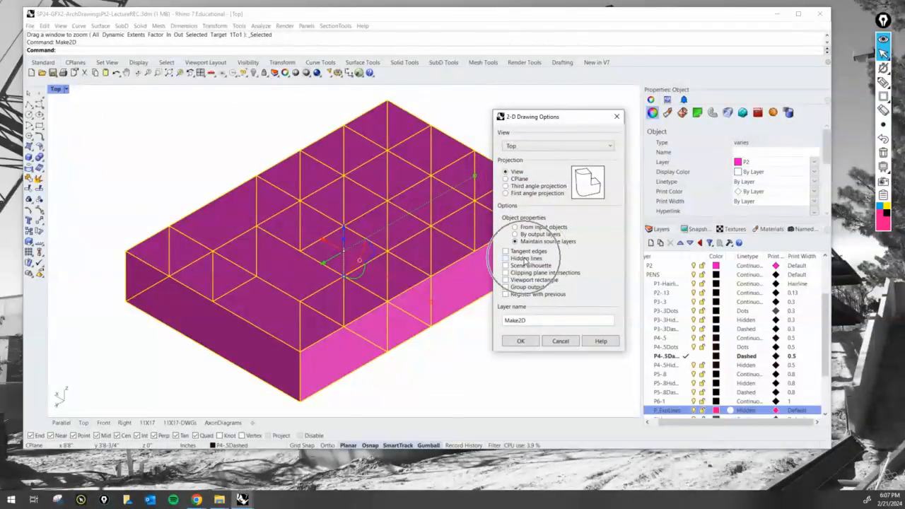
left_click(525, 259)
left_click(525, 258)
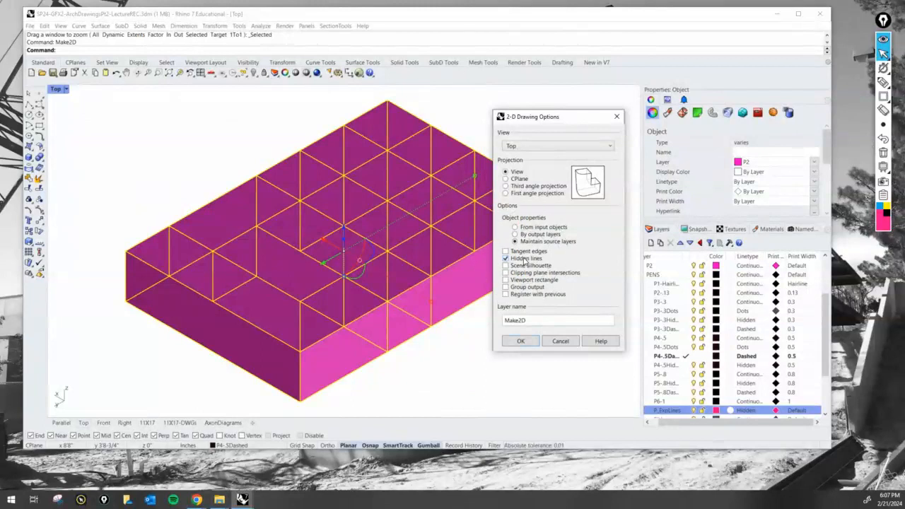
left_click(526, 342)
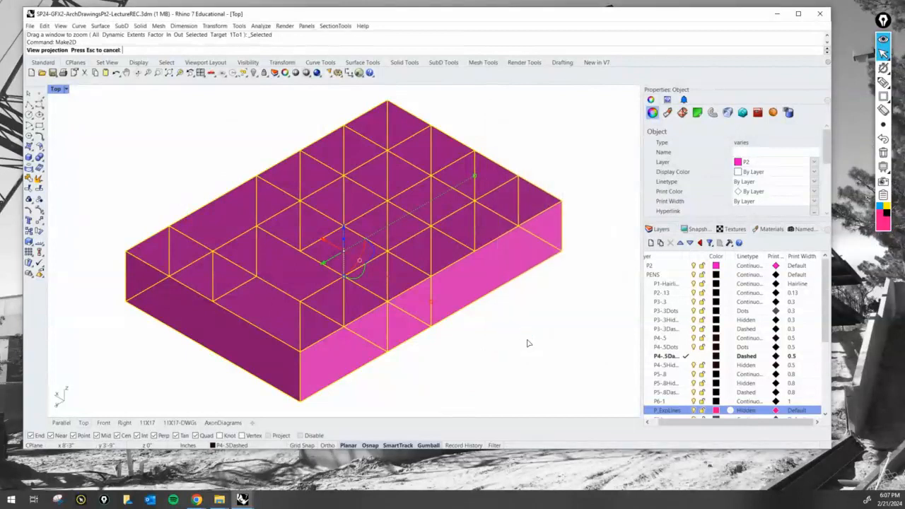
- Move the new 2D linework in the Parallel viewport from the origin to near the extruded pieces' earlier drawings, and maximize the Top viewport
double_click(55, 90)
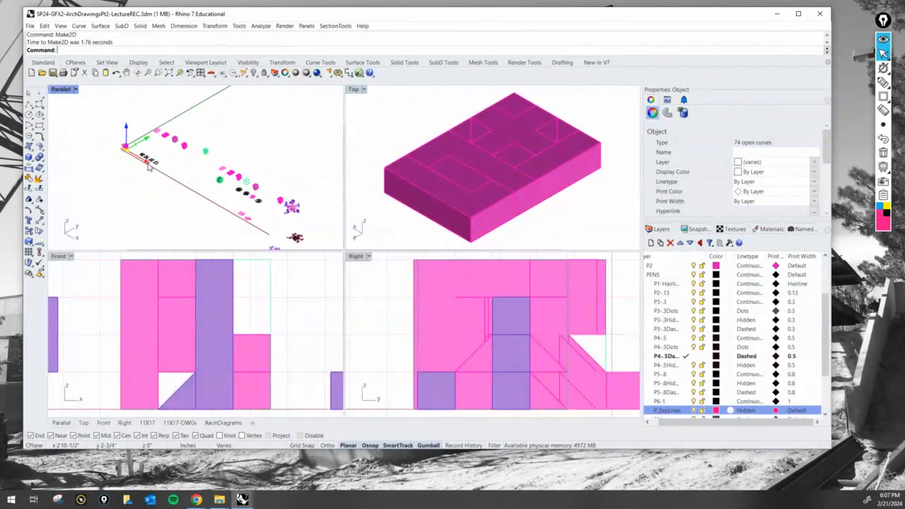
left_click_drag(150, 167, 253, 235)
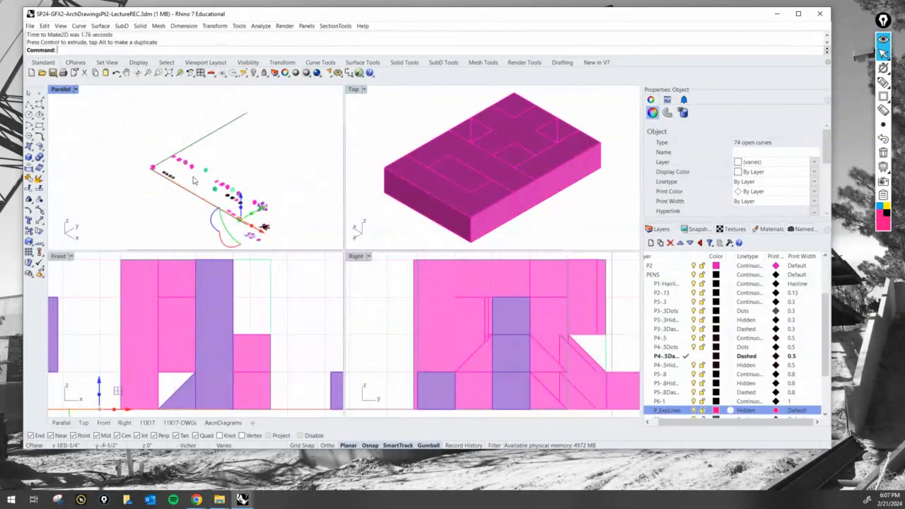
double_click(353, 90)
scroll(313, 166, "down", 5)
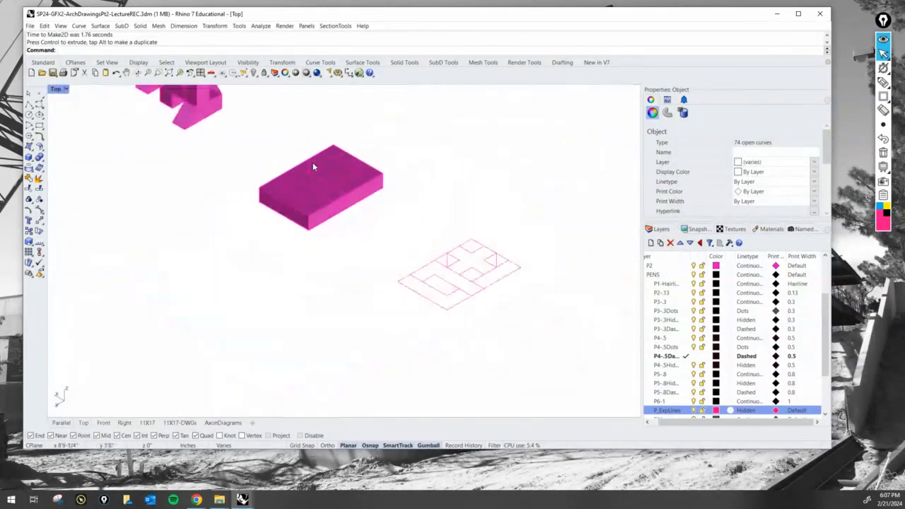
- Set the viewport back to the Top view and examine the hidden lines of the new extruded pieces drawing
left_click(65, 89)
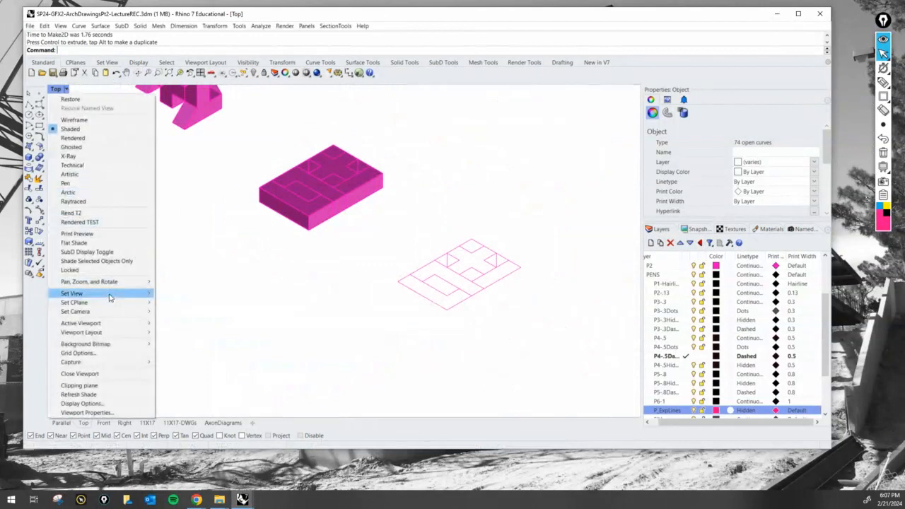
mouse_move(107, 293)
left_click(205, 305)
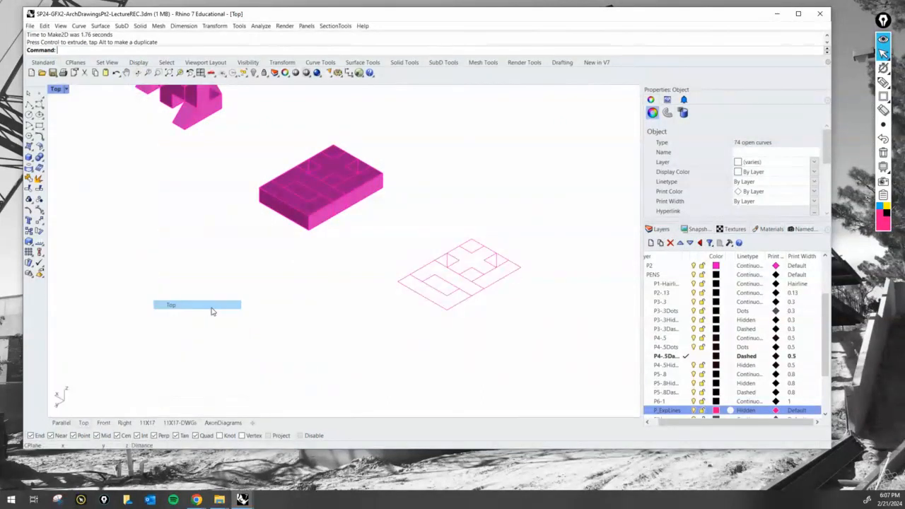
scroll(506, 334, "up", 5)
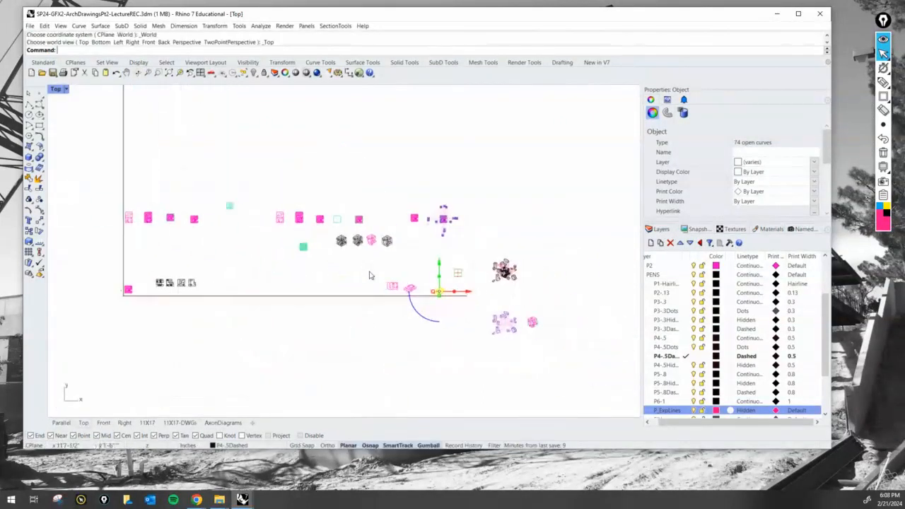
key("Escape")
scroll(466, 276, "up", 5)
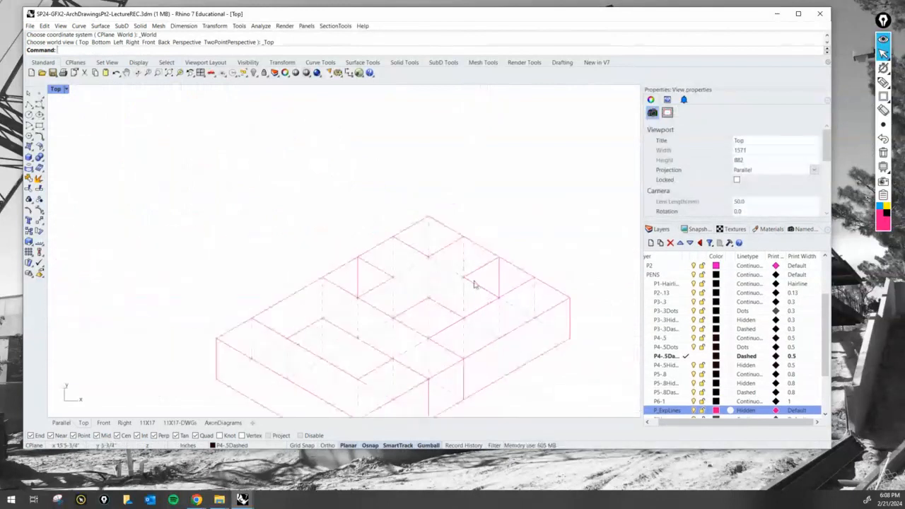
left_click(463, 262)
left_click(487, 160)
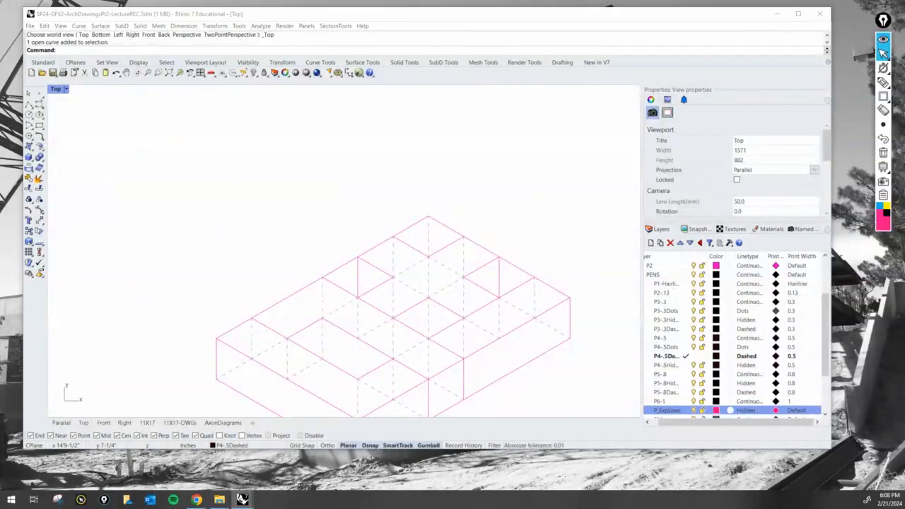
left_click(337, 154)
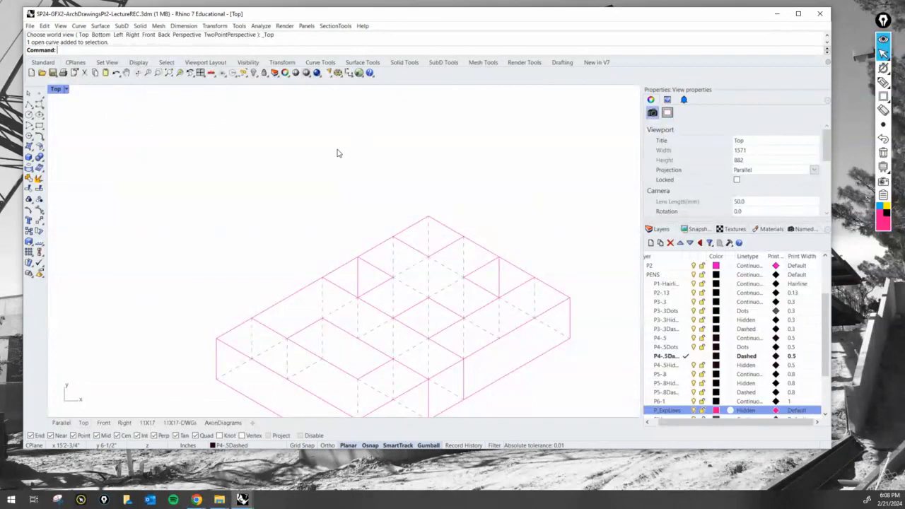
- Move the extruded pieces drawing without hidden lines up, well above the flat pattern
scroll(338, 170, "down", 5)
scroll(440, 285, "down", 2)
left_click_drag(390, 299, 255, 198)
left_click_drag(302, 228, 301, 136)
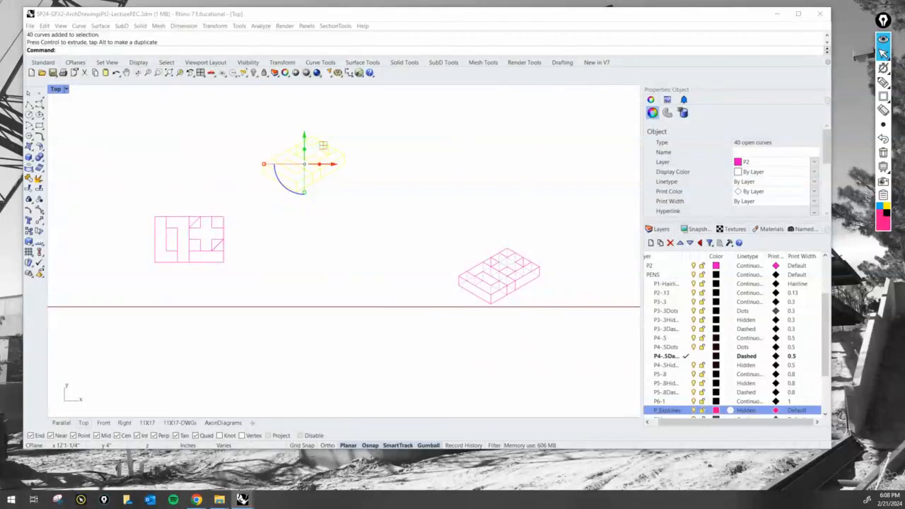
left_click_drag(571, 323, 251, 117)
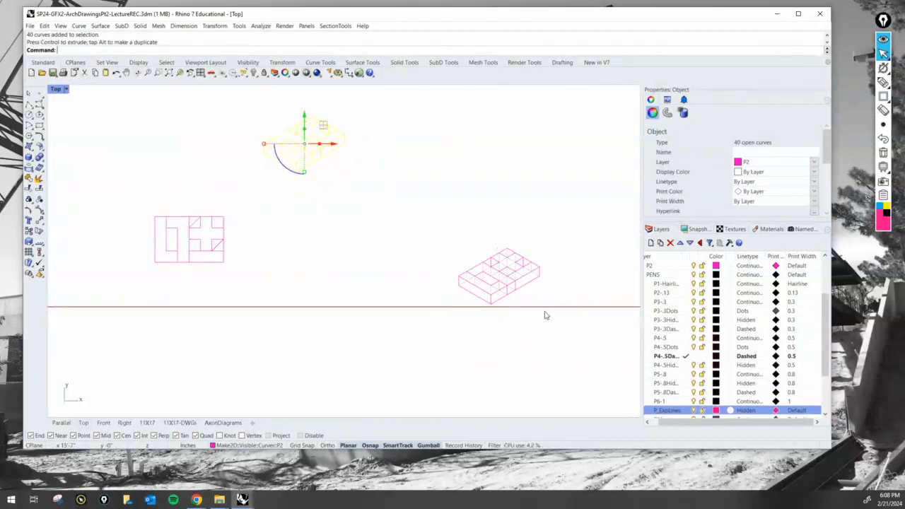
- Move the hidden-line drawing of the extruded pieces next to the flat pattern, below the drawing without hidden lines
left_click_drag(569, 328, 438, 218)
left_click_drag(509, 253, 318, 217)
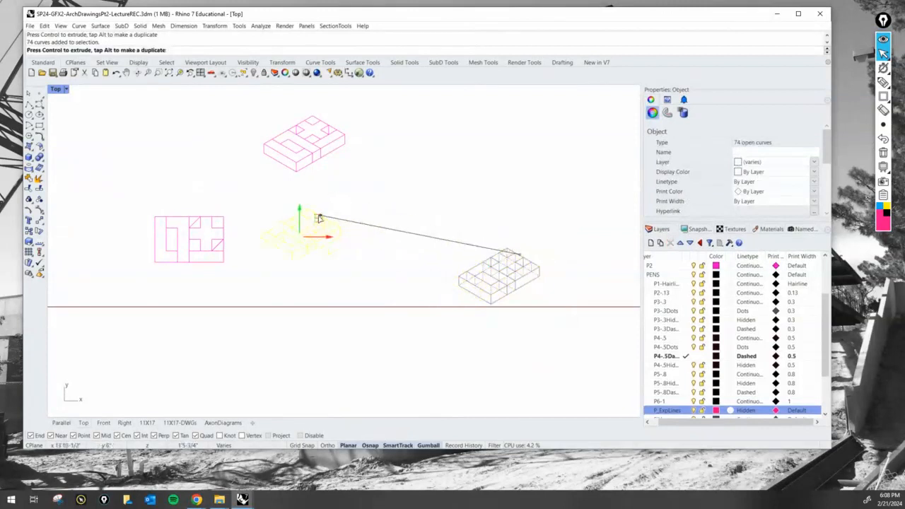
left_click(352, 233)
scroll(338, 249, "up", 2)
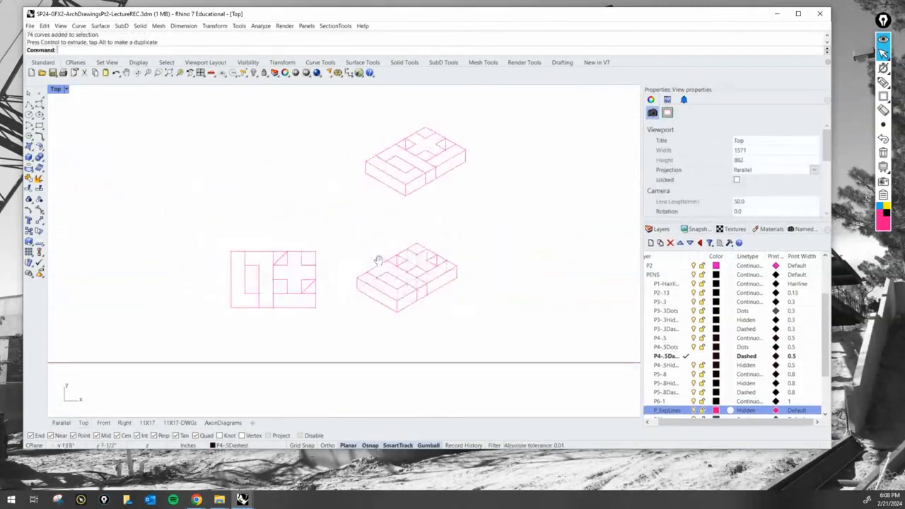
- On the AxonDiagrams layout, copy the Aggregated Model detail over to the exploded axonometric's upper area
left_click(223, 422)
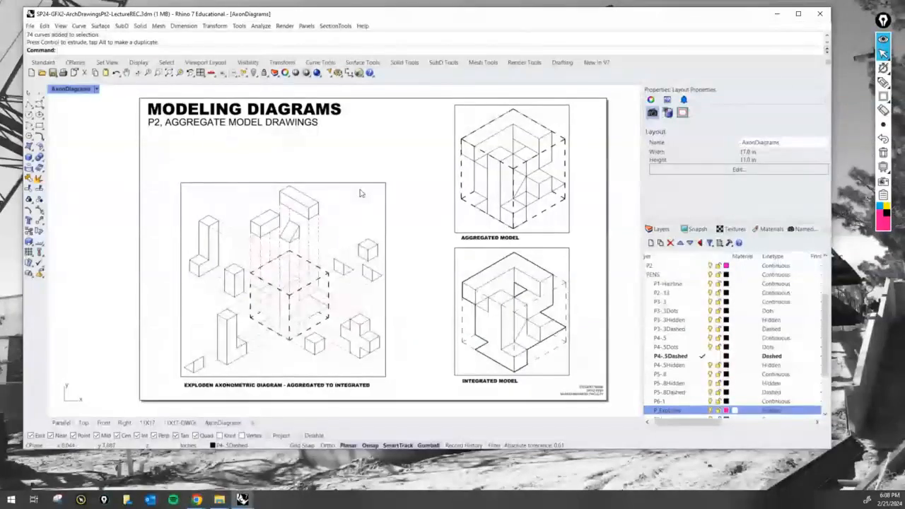
type("copy")
key("Return")
left_click(454, 123)
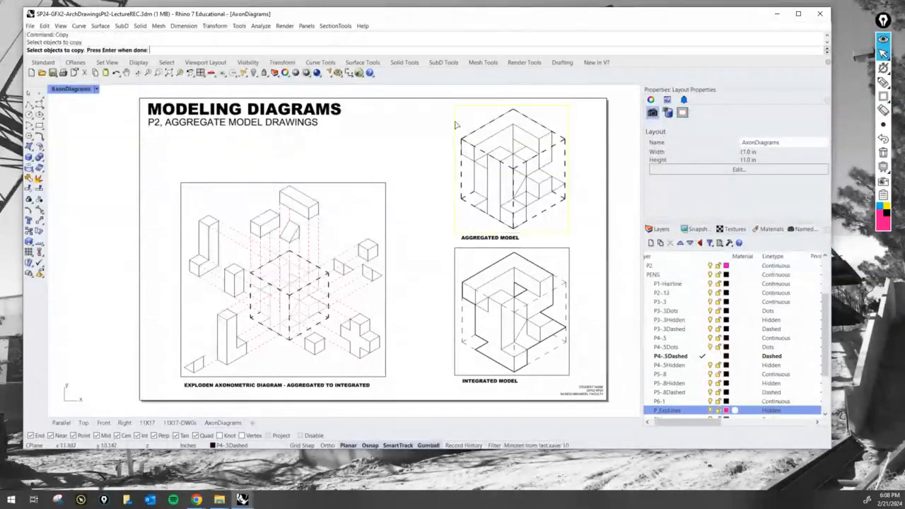
key("Return")
left_click(468, 118)
left_click(272, 151)
key("Return")
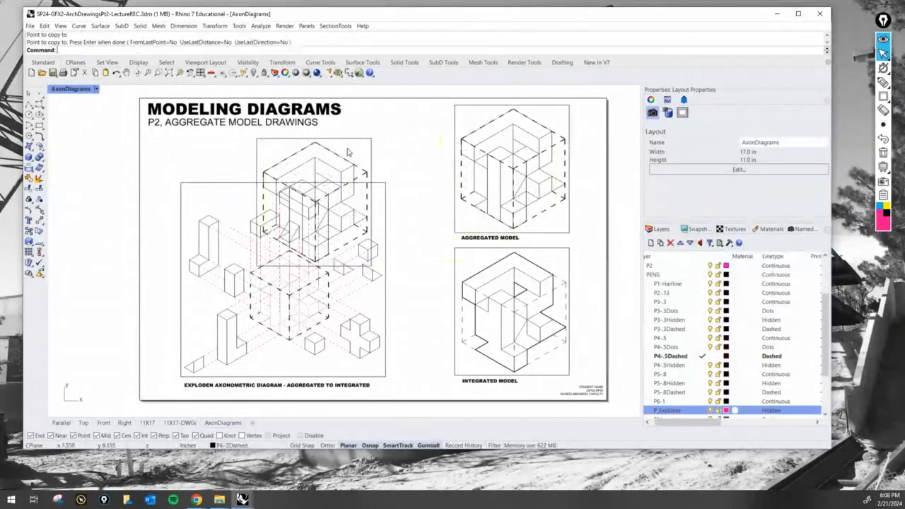
- Shrink the copied detail to a small frame above the exploded axonometric and align it beneath the sheet title's left end
left_click(349, 139)
left_click(371, 266)
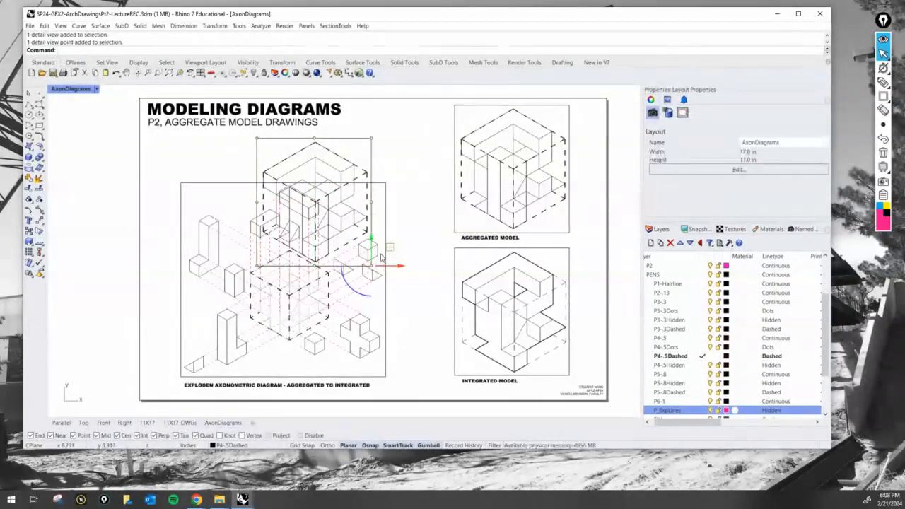
left_click_drag(389, 250, 376, 162)
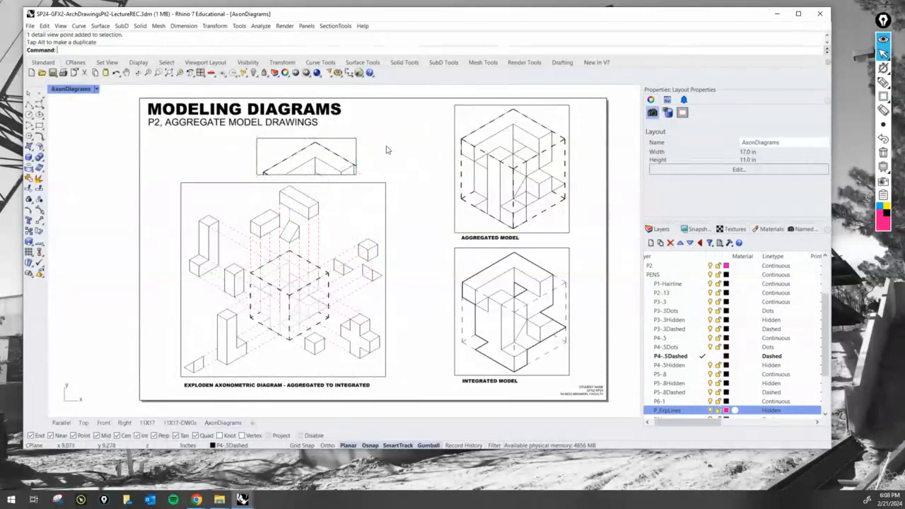
left_click(332, 140)
left_click_drag(316, 139, 205, 141)
left_click(290, 173)
scroll(290, 173, "up", 2)
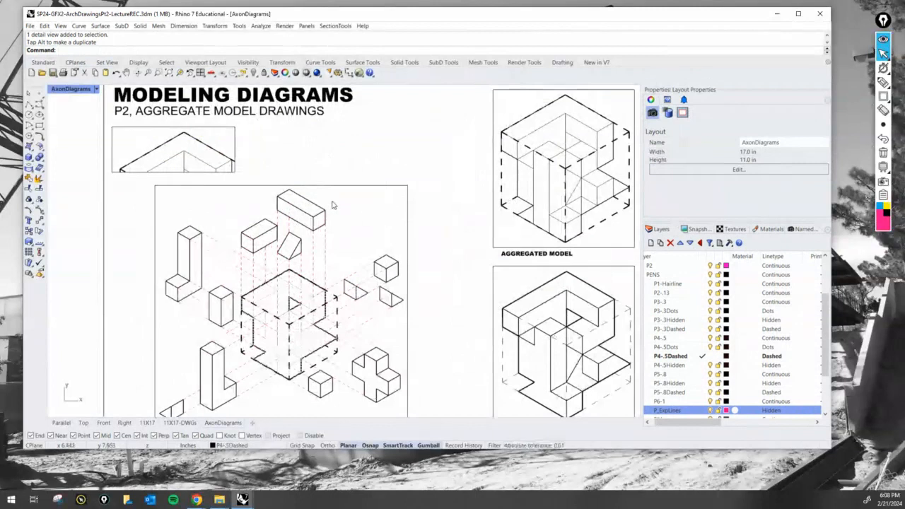
scroll(434, 262, "down", 3)
scroll(433, 337, "up", 3)
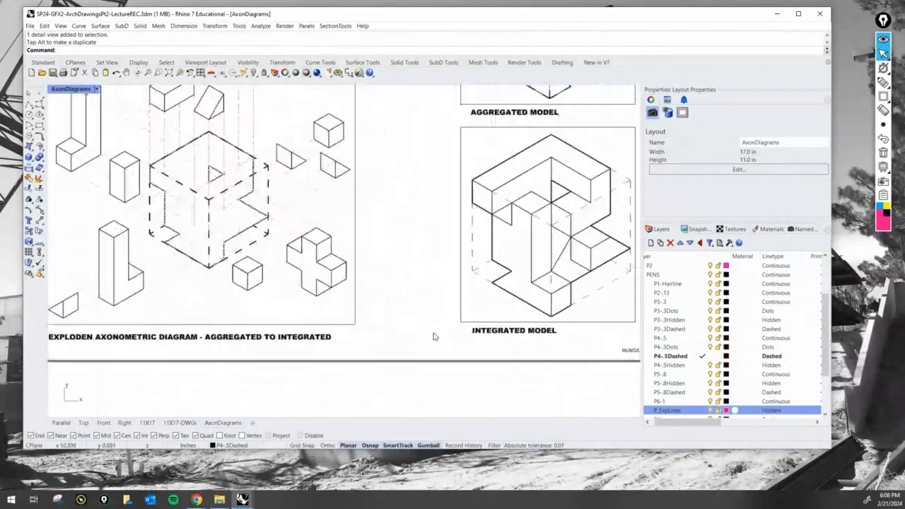
type("line")
key("Return")
scroll(384, 358, "down", 3)
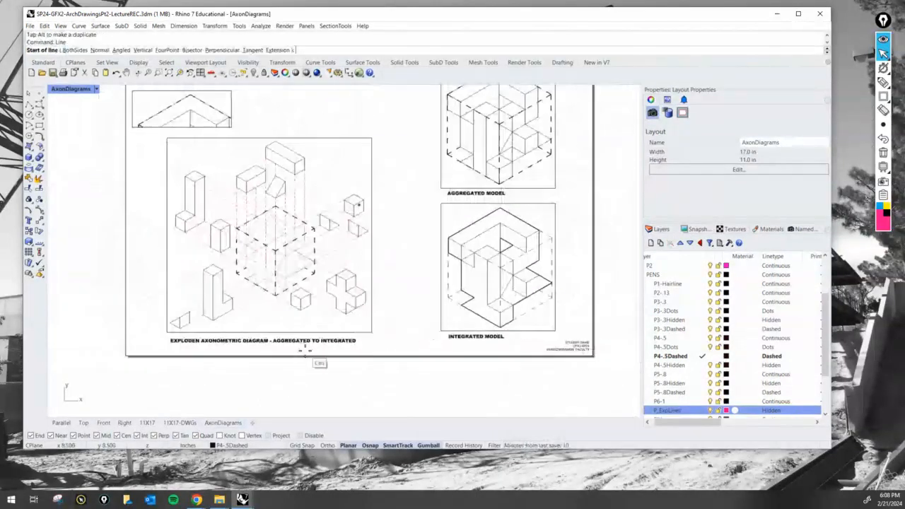
key("Escape")
- Select the exploded axonometric detail with its caption and move both down slightly
left_click_drag(257, 365, 145, 291)
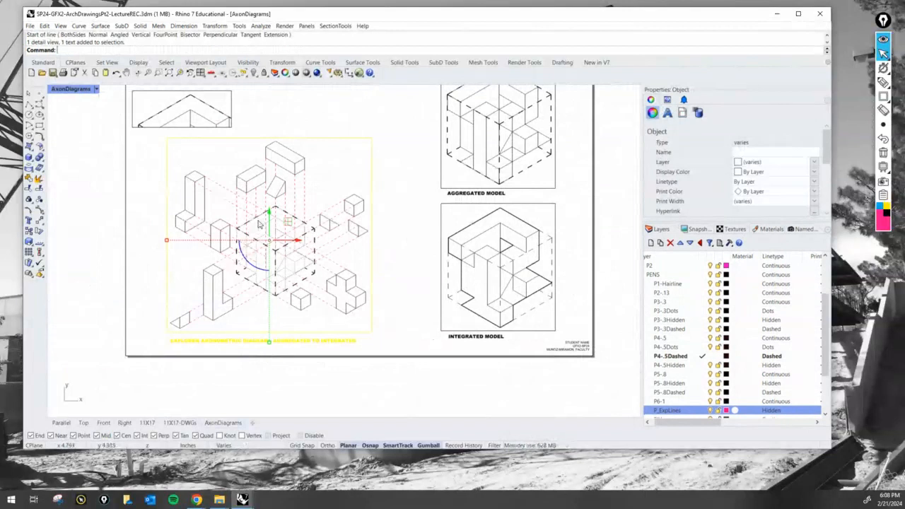
left_click_drag(260, 227, 277, 236)
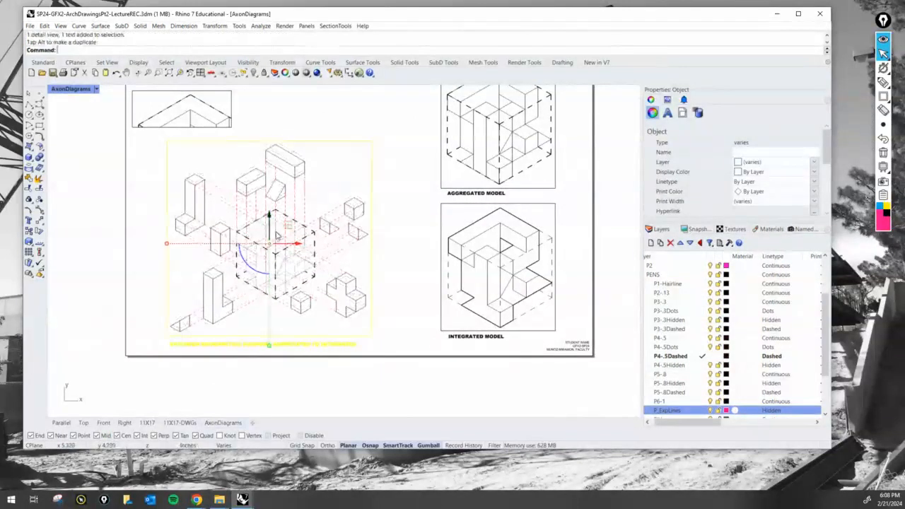
- Draw a horizontal guide line from the exploded axonometric's caption across the sheet to beyond its right edge
scroll(429, 365, "up", 3)
left_click(431, 365)
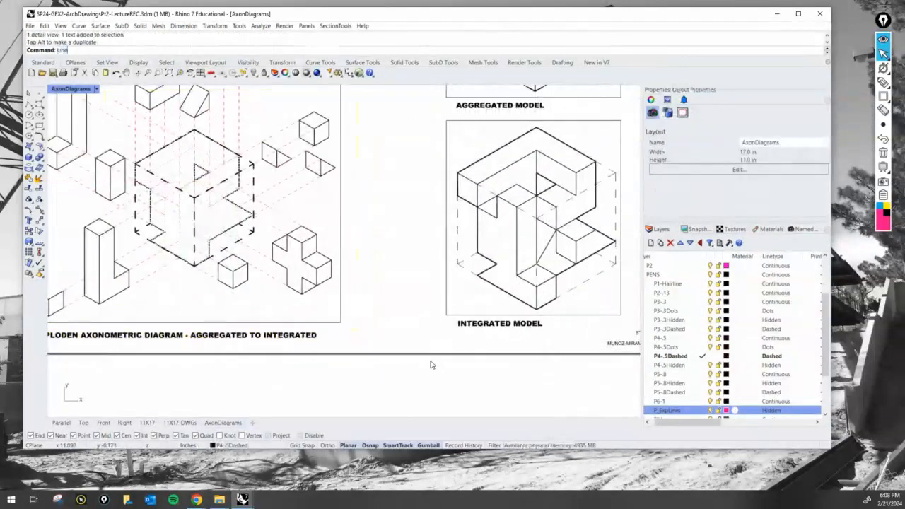
key("Return")
scroll(434, 371, "down", 2)
scroll(187, 315, "up", 4)
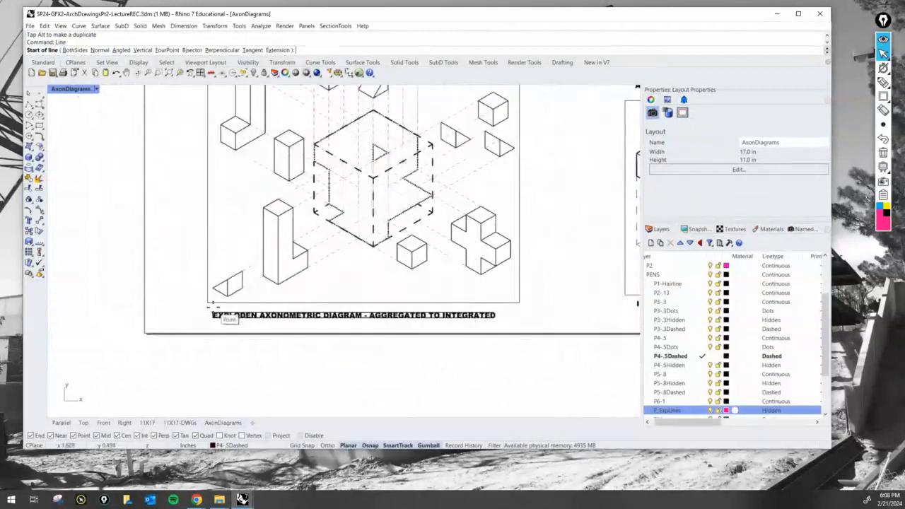
left_click(209, 306)
scroll(209, 308, "down", 3)
left_click(578, 309)
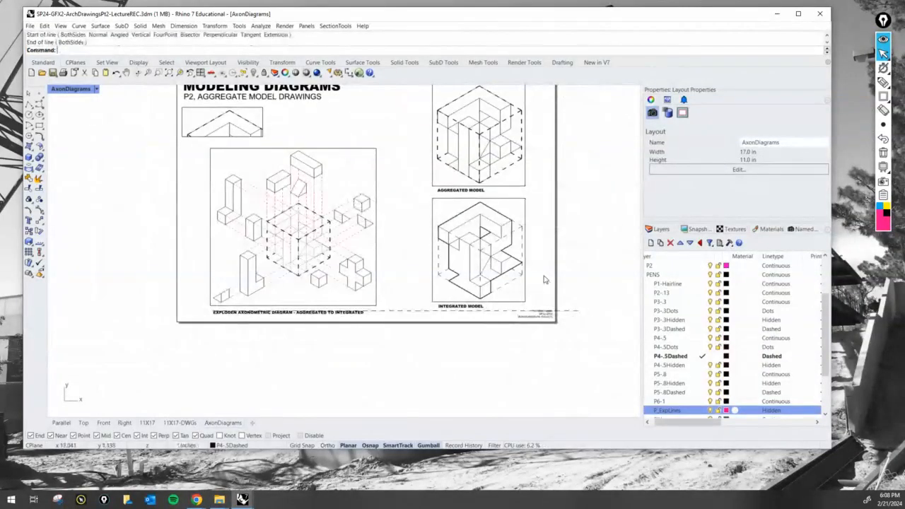
- Select the Aggregated Model and Integrated Model details with their captions and move them down to the dashed guide line
right_click_drag(560, 231, 516, 274)
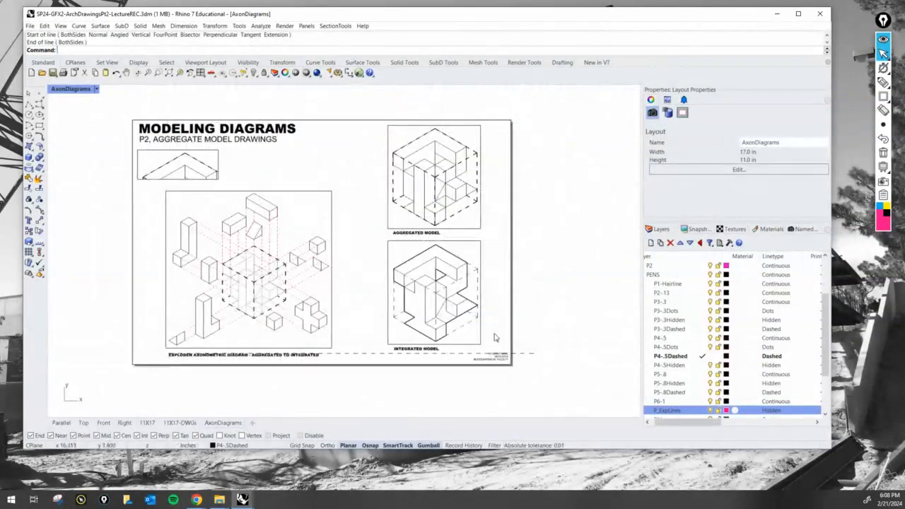
left_click_drag(377, 106, 494, 380)
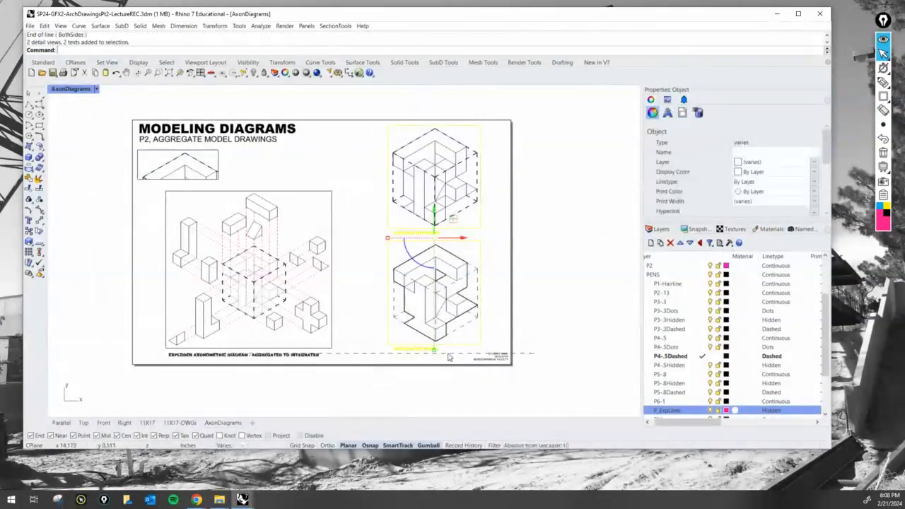
key("Return")
scroll(424, 362, "up", 5)
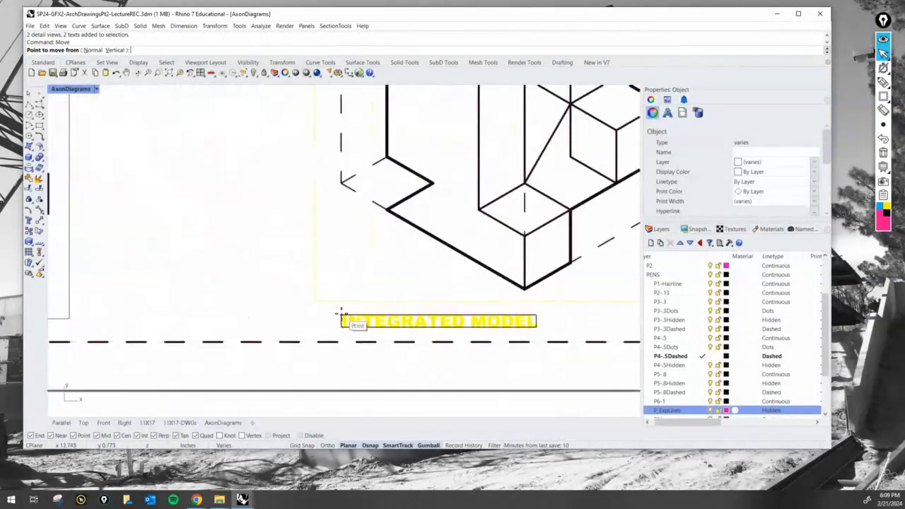
left_click(343, 318)
left_click(344, 347)
scroll(346, 347, "down", 5)
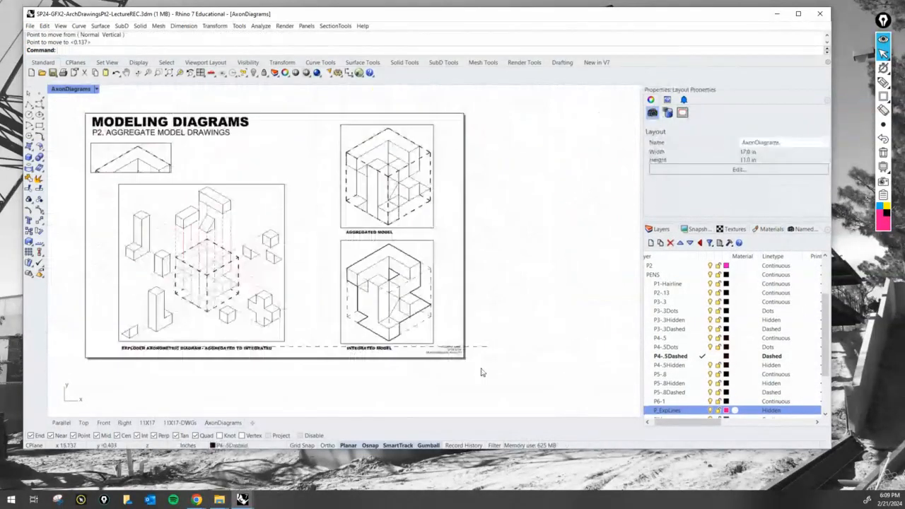
- Delete the dashed guide line running across the bottom of the sheet
left_click_drag(477, 332, 479, 323)
key("Delete")
scroll(470, 332, "up", 4)
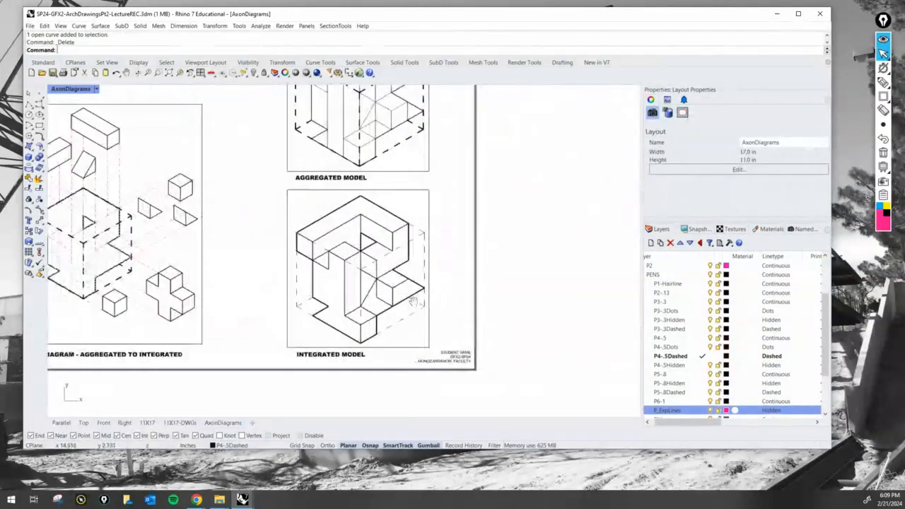
scroll(458, 339, "down", 4)
- Make the small detail beneath the sheet title taller by lowering its bottom edge and slightly raising its top edge
scroll(273, 226, "up", 5)
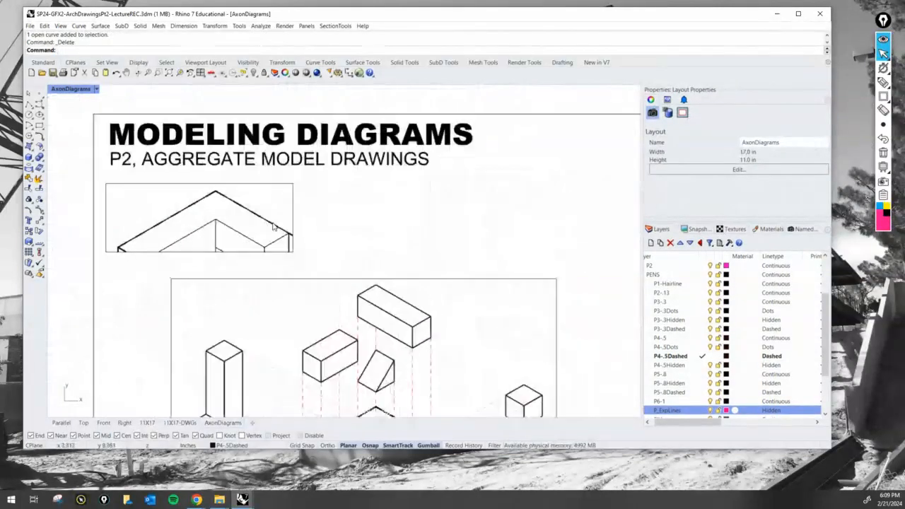
left_click(295, 218)
left_click(294, 220)
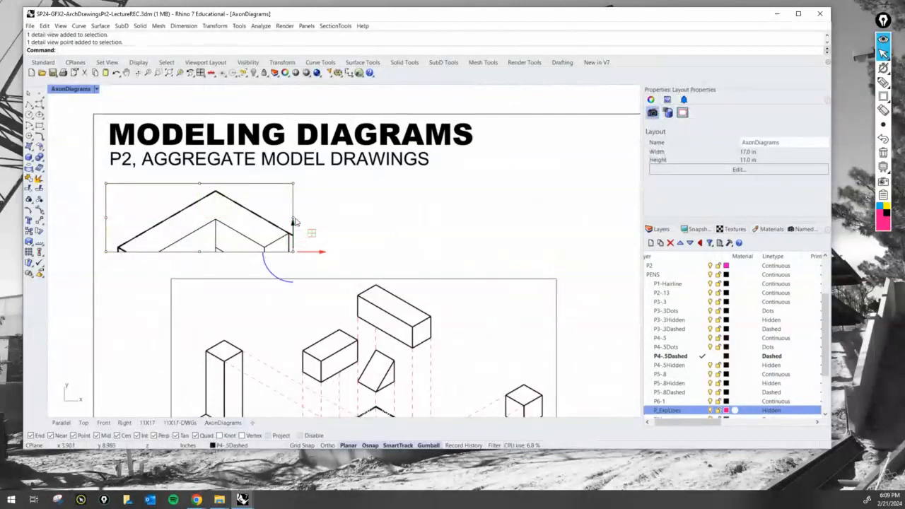
left_click_drag(293, 224, 294, 242)
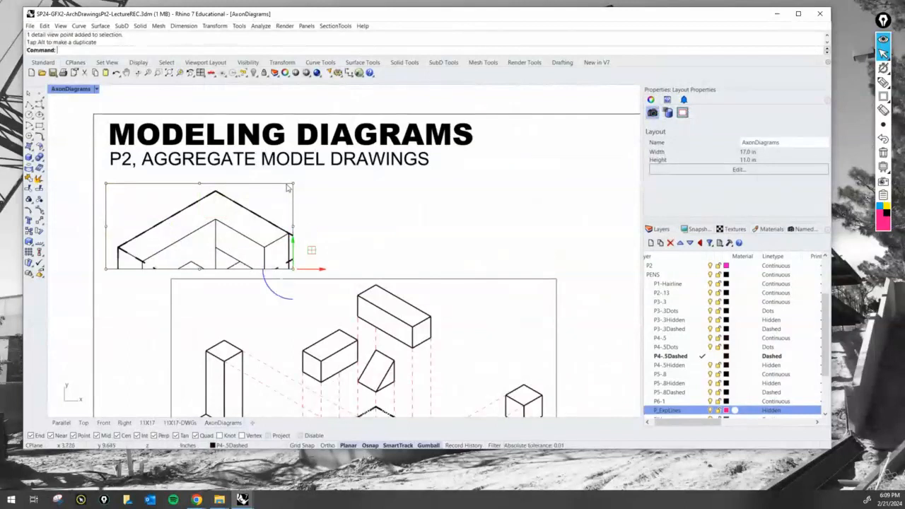
left_click(293, 183)
left_click_drag(293, 183, 294, 178)
- Reframe the small detail's view on the flat pattern drawing
double_click(251, 222)
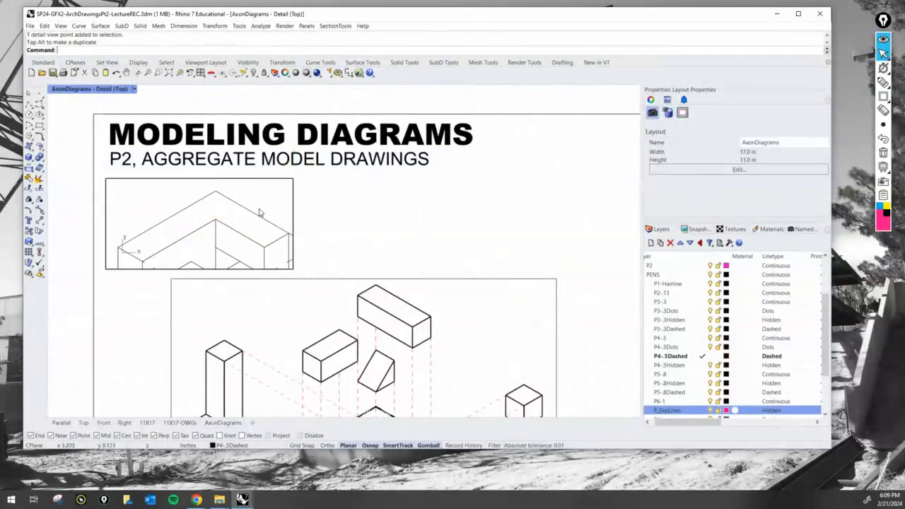
scroll(251, 221, "down", 2)
scroll(251, 221, "down", 6)
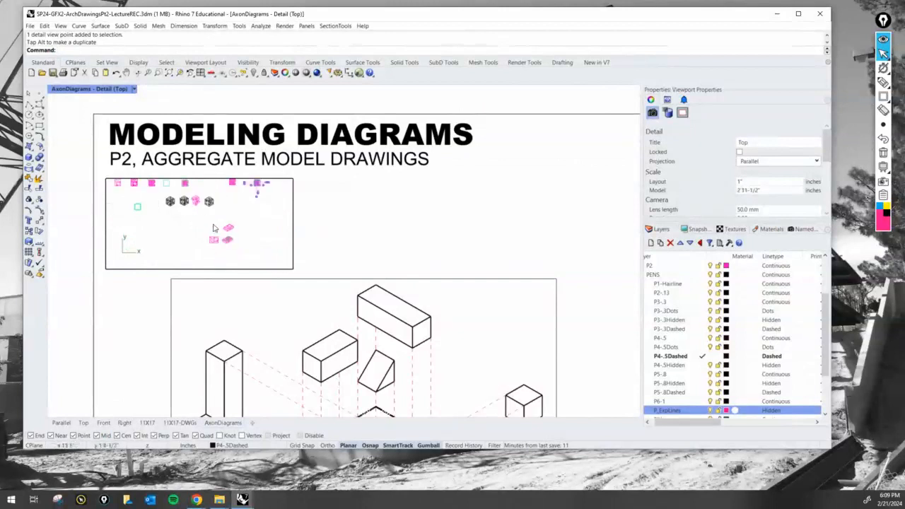
scroll(216, 223, "up", 8)
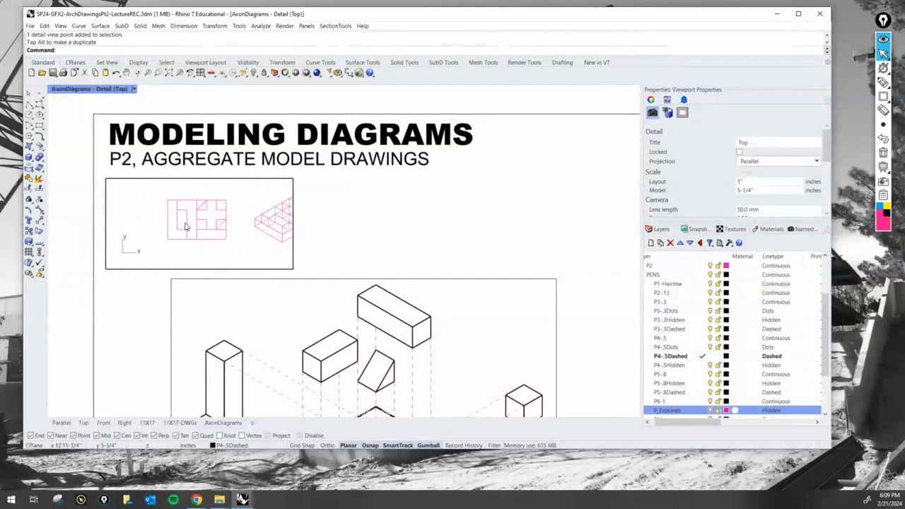
right_click_drag(196, 223, 201, 229)
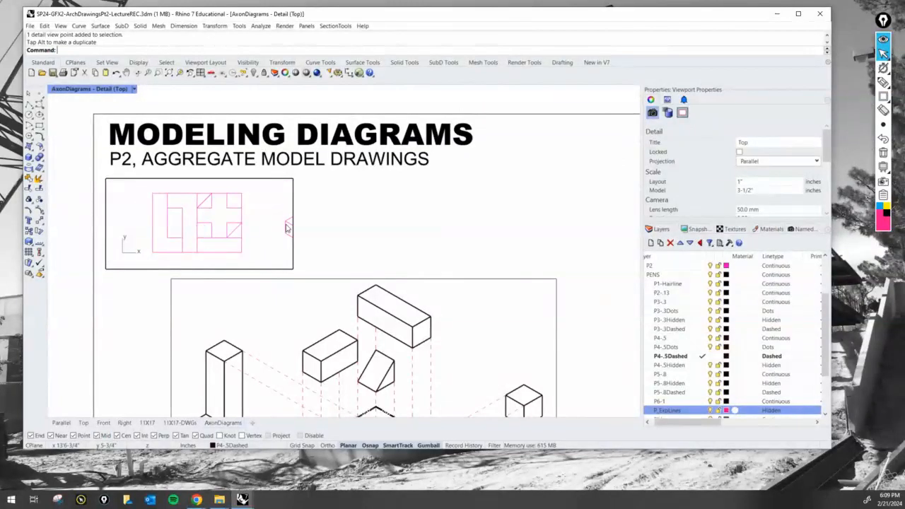
- Narrow the flat pattern detail's frame from both sides to fit more closely around the drawing
double_click(307, 198)
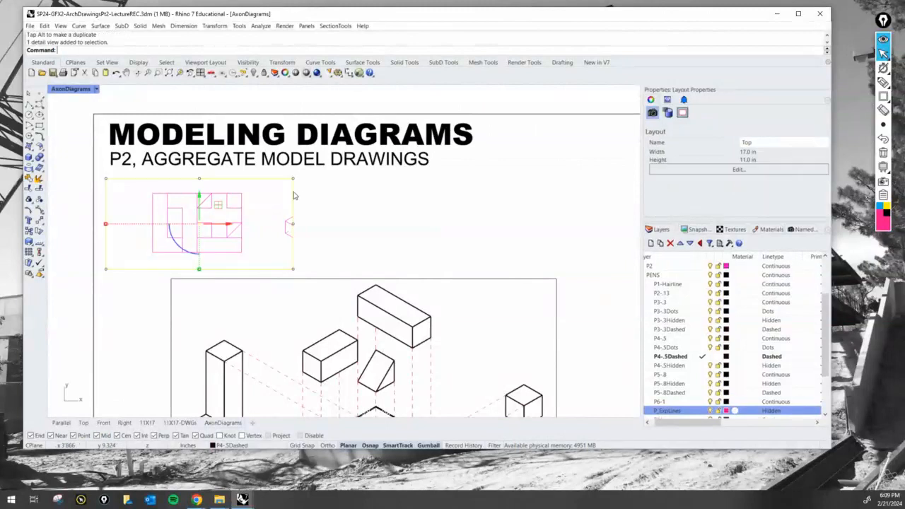
left_click(292, 179)
left_click_drag(305, 182, 265, 183)
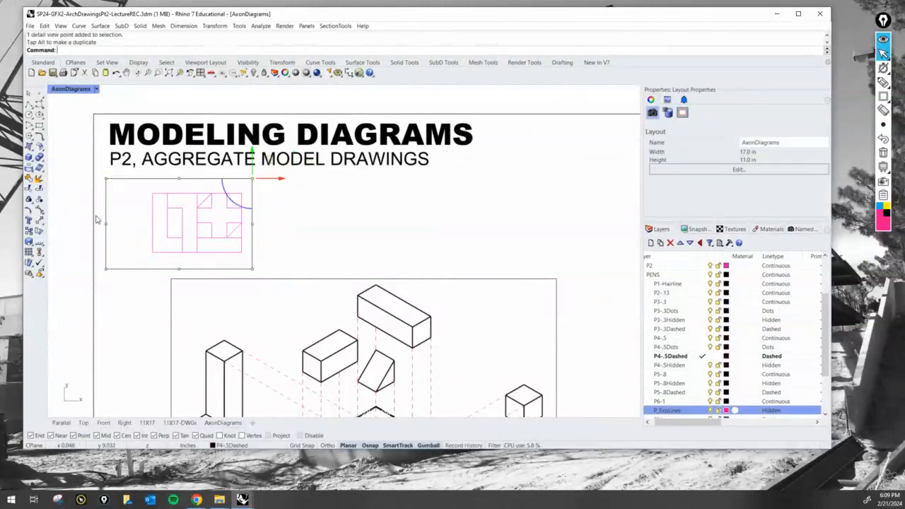
left_click_drag(104, 181, 149, 190)
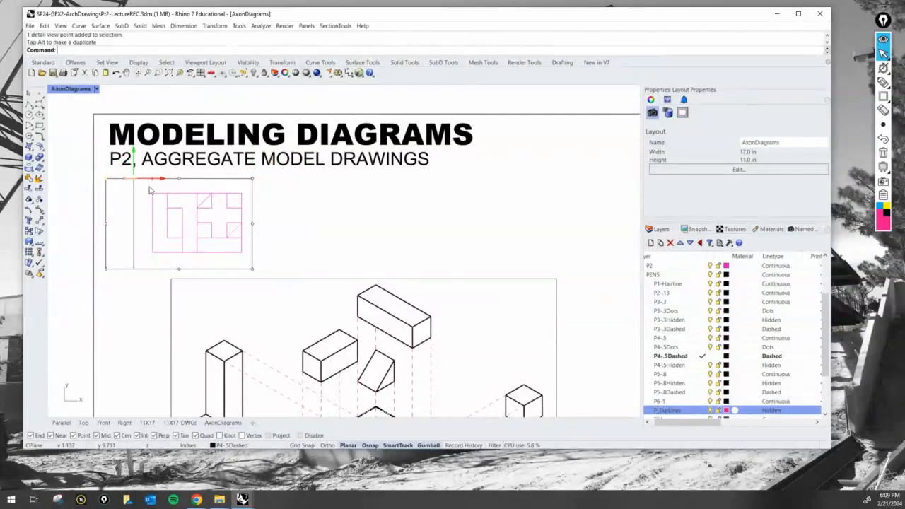
- Copy the flat pattern detail horizontally to the right, above the exploded axonometric
key("Return")
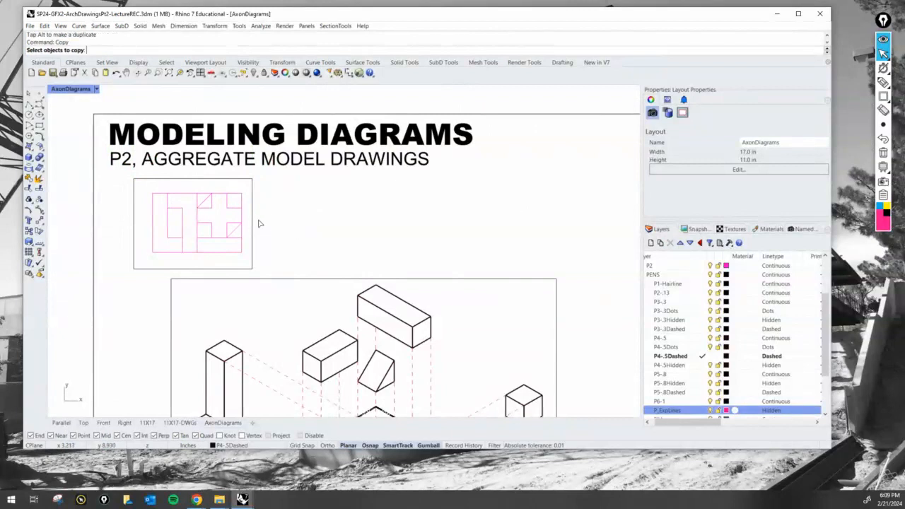
left_click(253, 221)
key("Return")
left_click(276, 226)
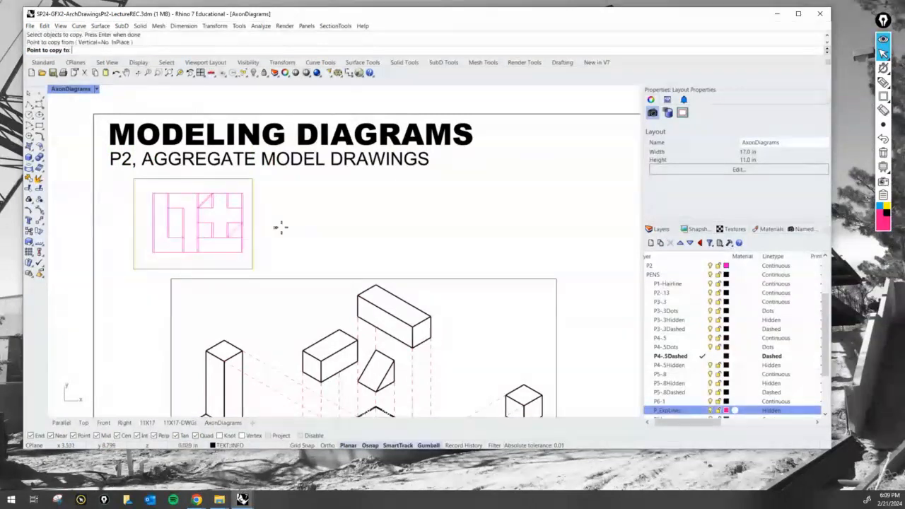
left_click(461, 226)
key("Return")
- Widen the copied detail to the right and shift its view to the extruded pieces drawing
left_click(437, 181)
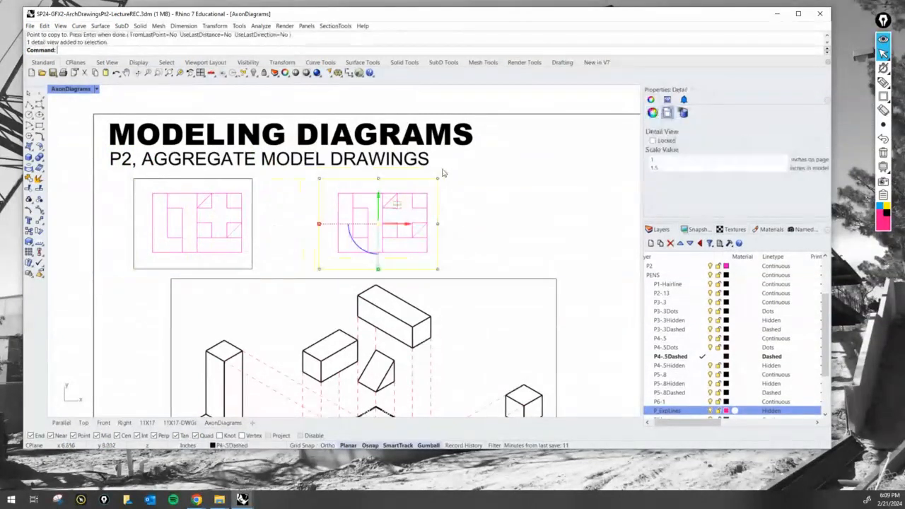
left_click(446, 188)
left_click(439, 182)
left_click_drag(470, 184, 519, 183)
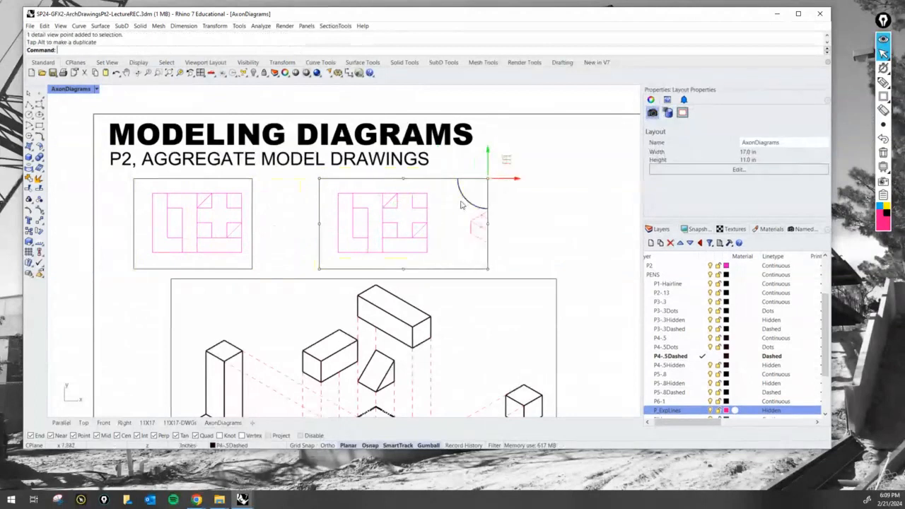
double_click(448, 206)
right_click_drag(451, 217, 347, 223, "ctrl+shift")
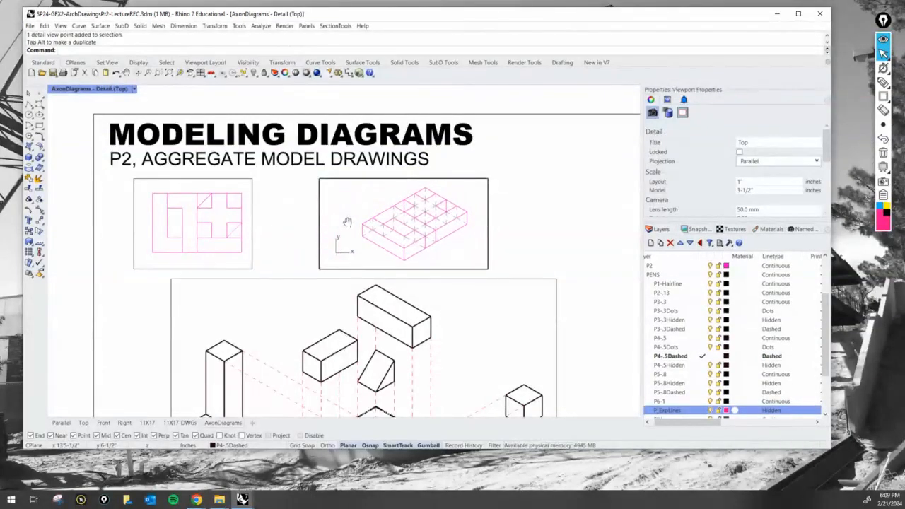
double_click(550, 212)
- Trim the left edge of the extruded pieces detail inward toward the drawing
left_click(319, 222)
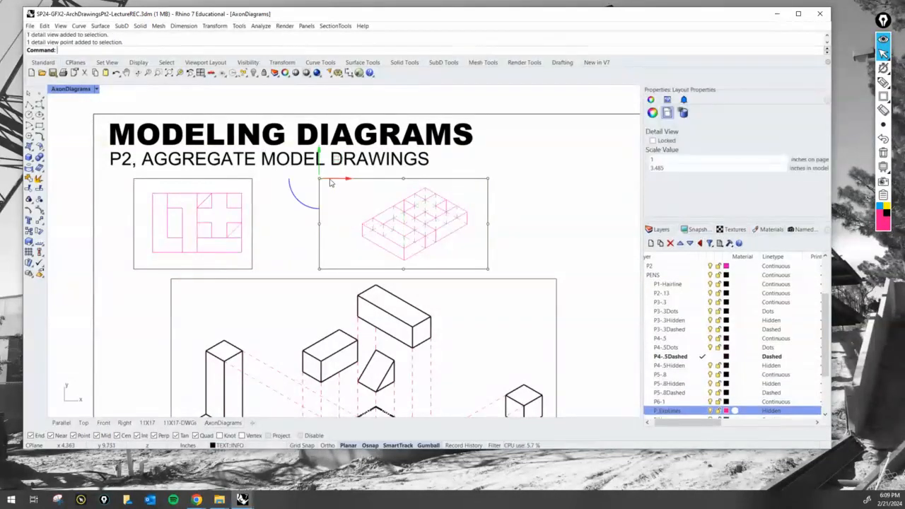
left_click_drag(329, 182, 349, 181)
left_click(528, 218)
- Move the flat pattern detail right, roughly in line with the left edge of the exploded axonometric's frame
scroll(524, 251, "down", 3)
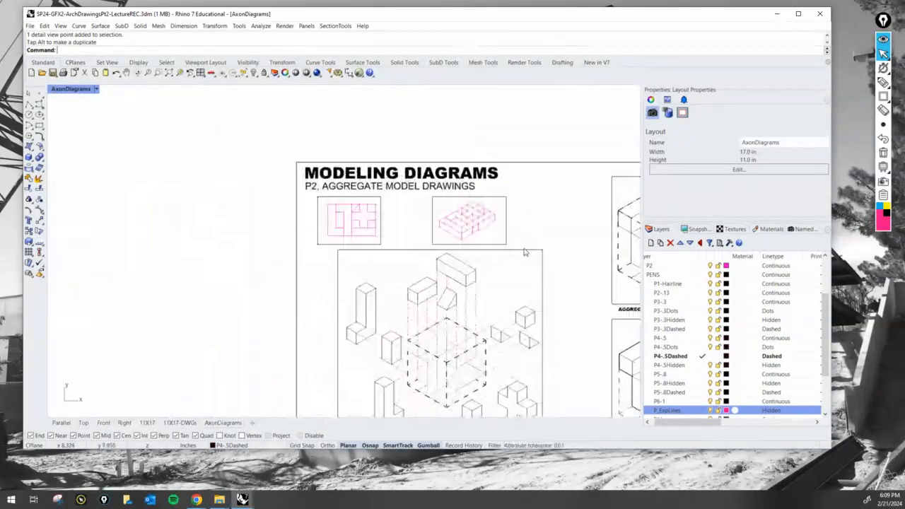
right_click_drag(524, 251, 394, 201)
scroll(213, 189, "up", 3)
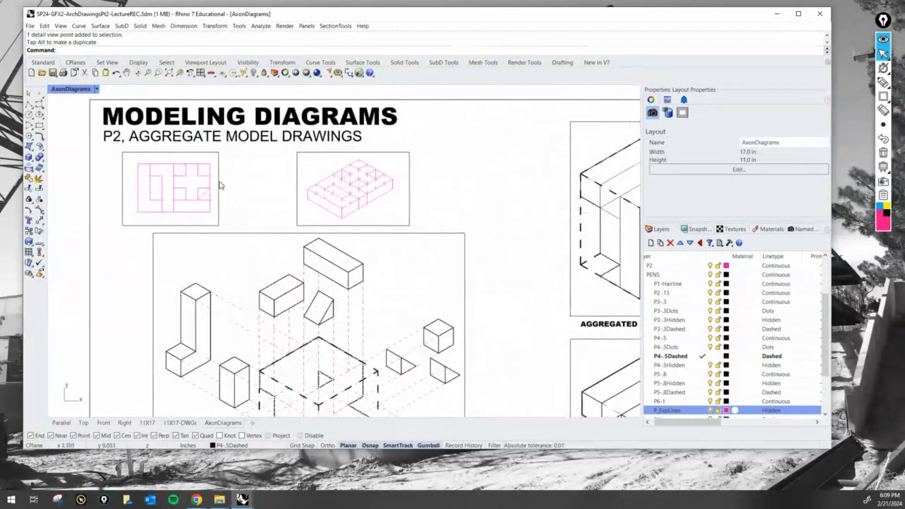
left_click(219, 185)
left_click_drag(201, 192, 236, 193)
- Move the extruded pieces detail right, just past the right edge of the exploded axonometric's frame
scroll(235, 192, "down", 2)
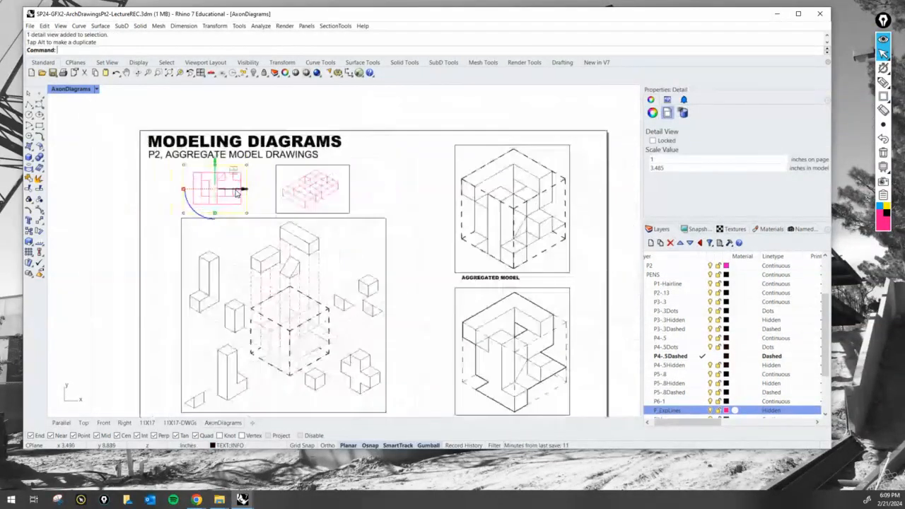
right_click_drag(339, 212, 342, 233)
left_click(353, 212)
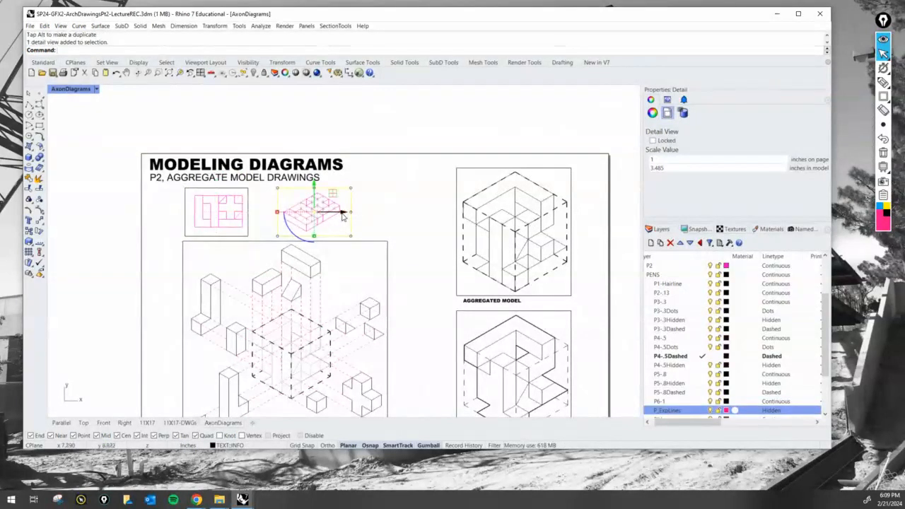
left_click_drag(342, 216, 386, 218)
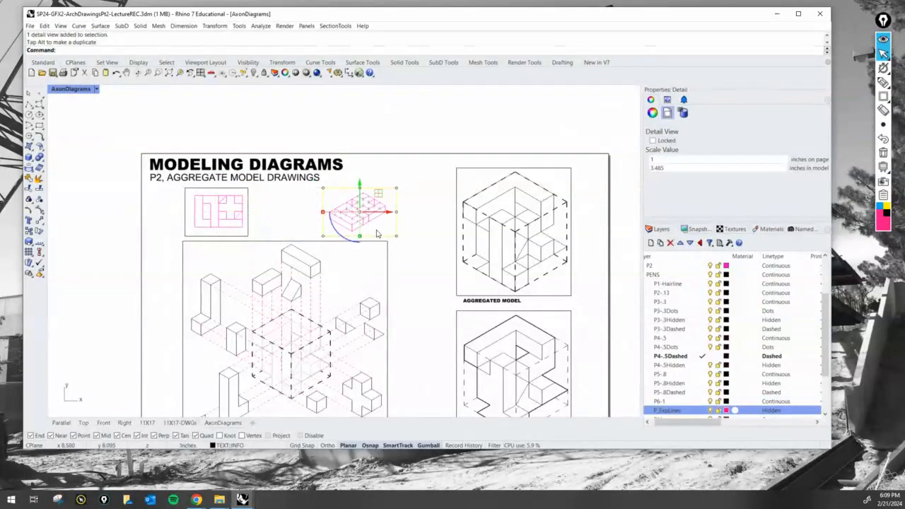
- Shift the flat pattern detail slightly left of the exploded axonometric's left edge
left_click(220, 224)
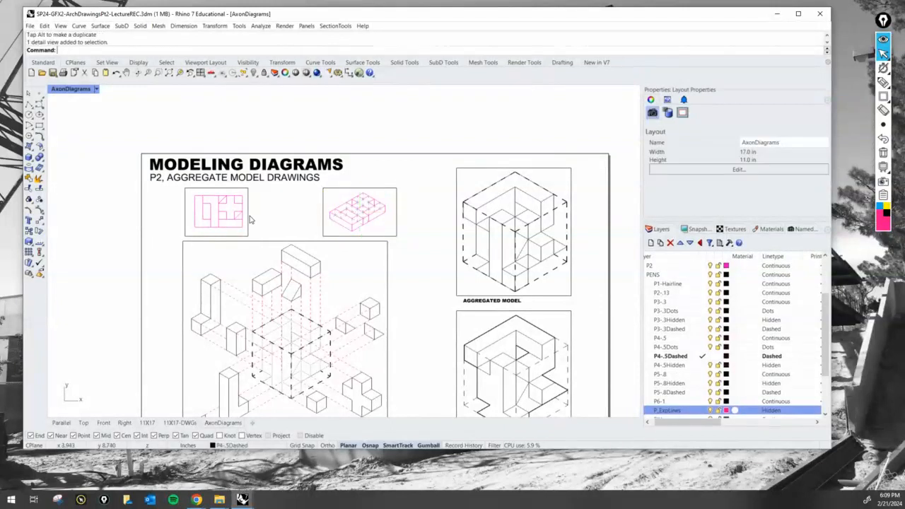
left_click(247, 220)
left_click_drag(246, 217, 240, 219)
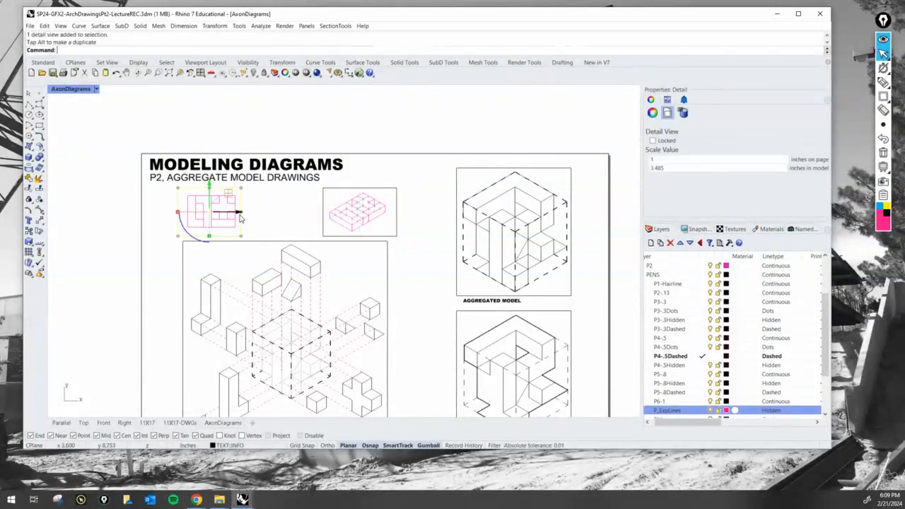
- Adjust the view inside the flat pattern detail so the drawing sits within its frame at about 1" to 3-1/2"
double_click(237, 219)
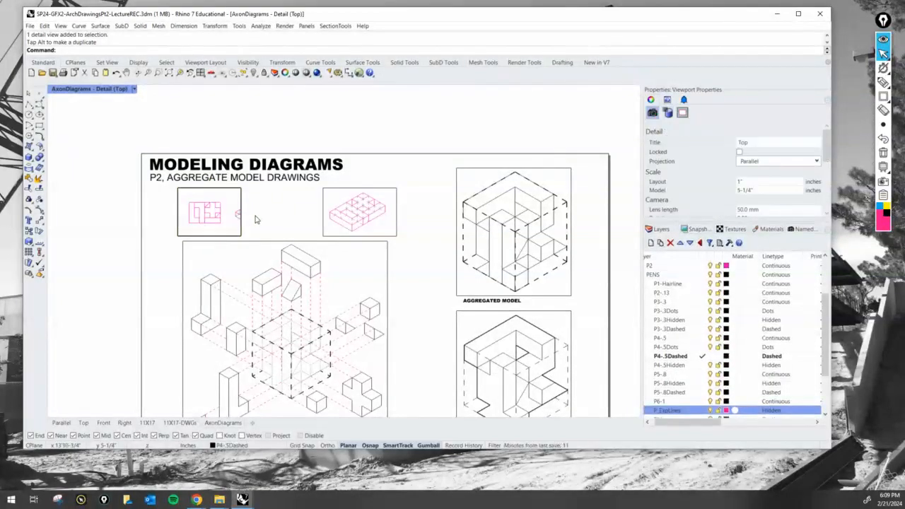
scroll(213, 219, "up", 5)
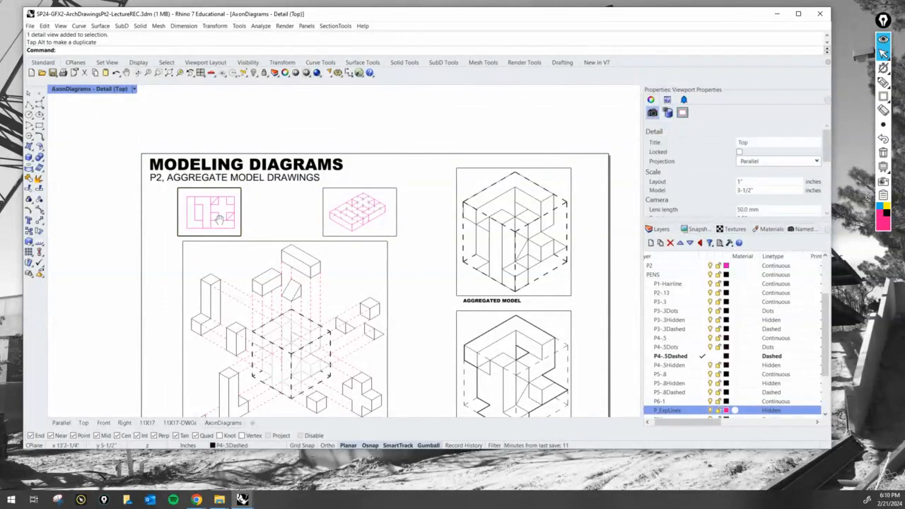
right_click_drag(215, 219, 219, 221)
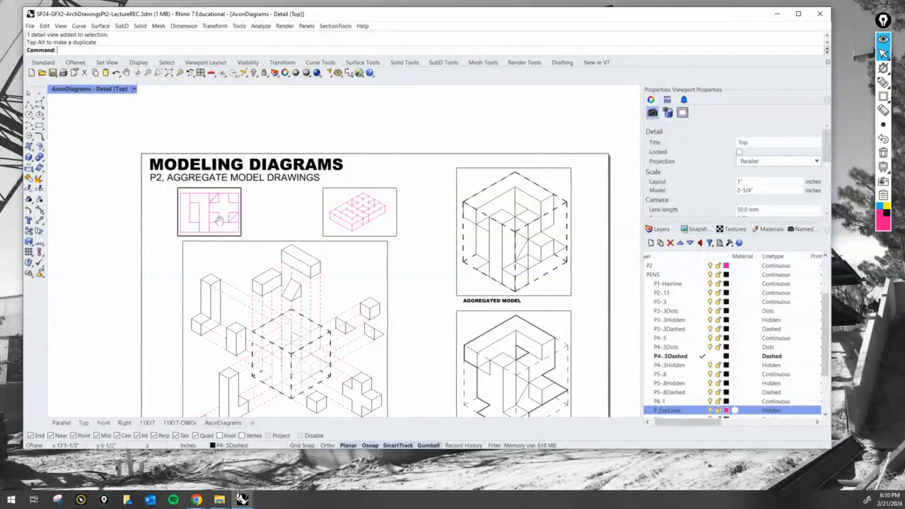
scroll(230, 220, "down", 2)
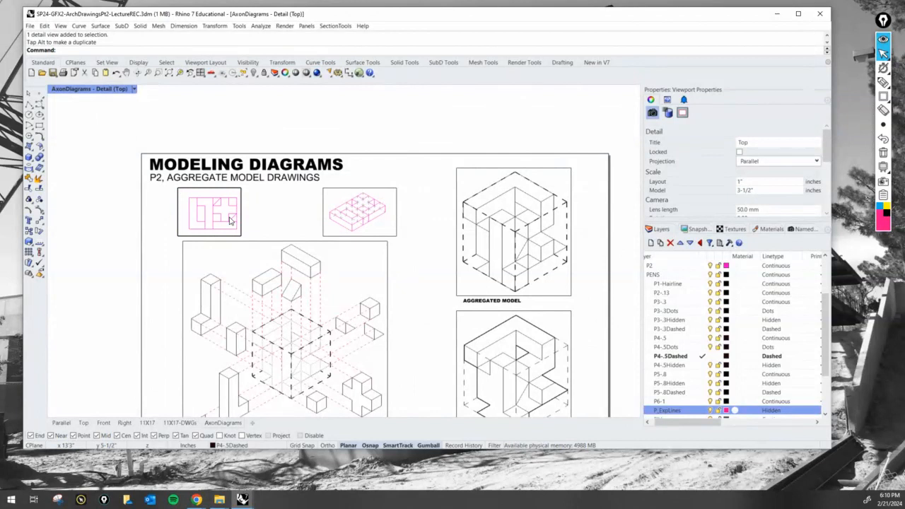
double_click(268, 212)
- Nudge the flat pattern detail a tiny amount further left
right_click_drag(241, 208, 254, 169)
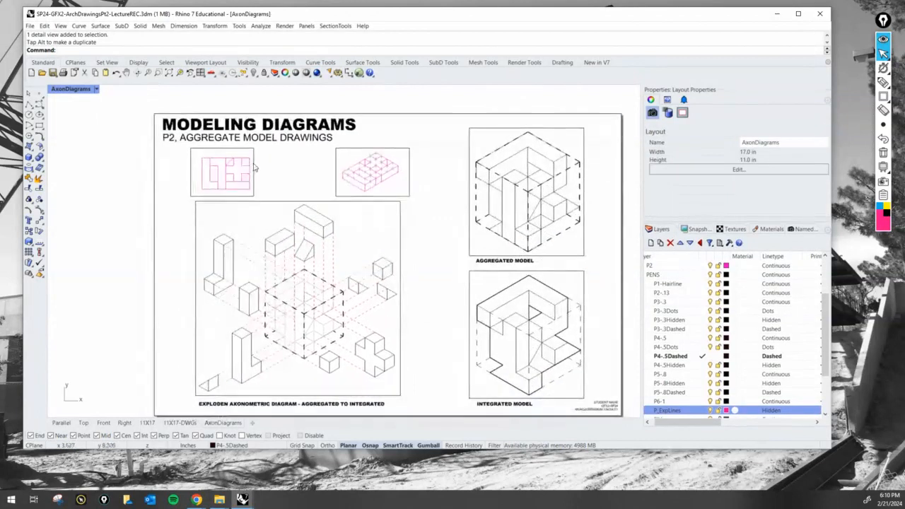
left_click(254, 167)
left_click_drag(251, 176, 250, 175)
left_click(270, 172)
- Enlarge and center the extruded pieces drawing within its detail frame at about 1" to 3"
scroll(319, 176, "up", 4)
right_click_drag(319, 176, 353, 228)
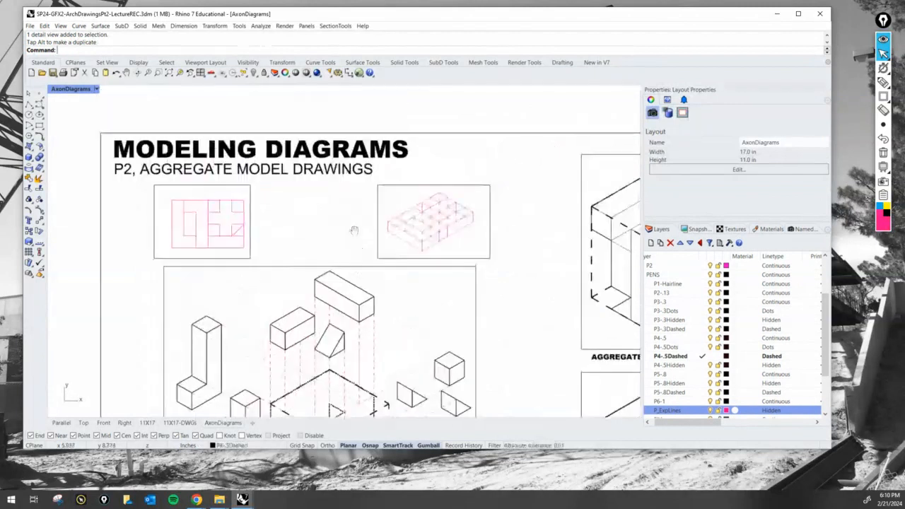
scroll(417, 210, "up", 4)
double_click(488, 205)
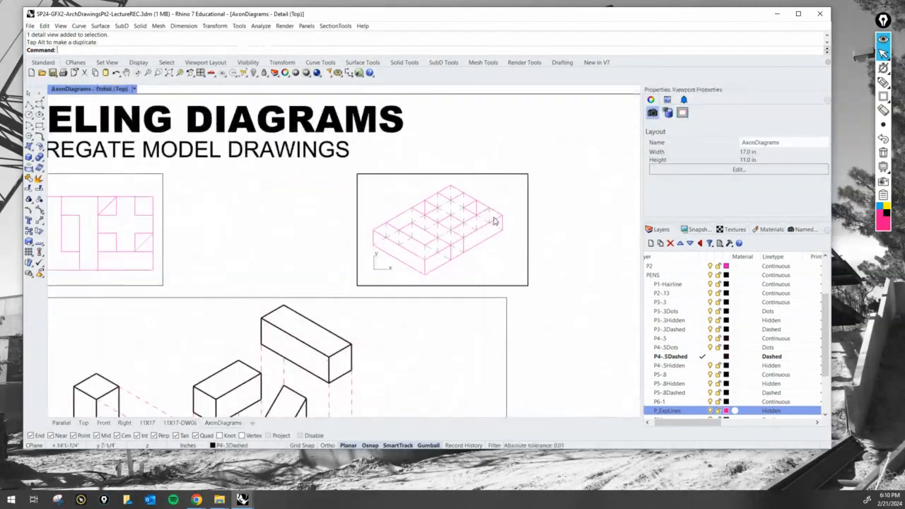
scroll(491, 212, "up", 3)
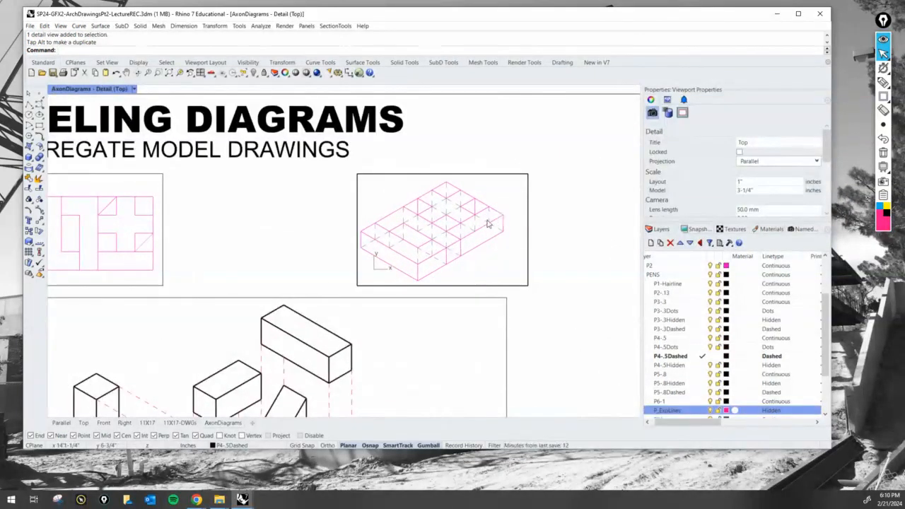
scroll(491, 220, "up", 3)
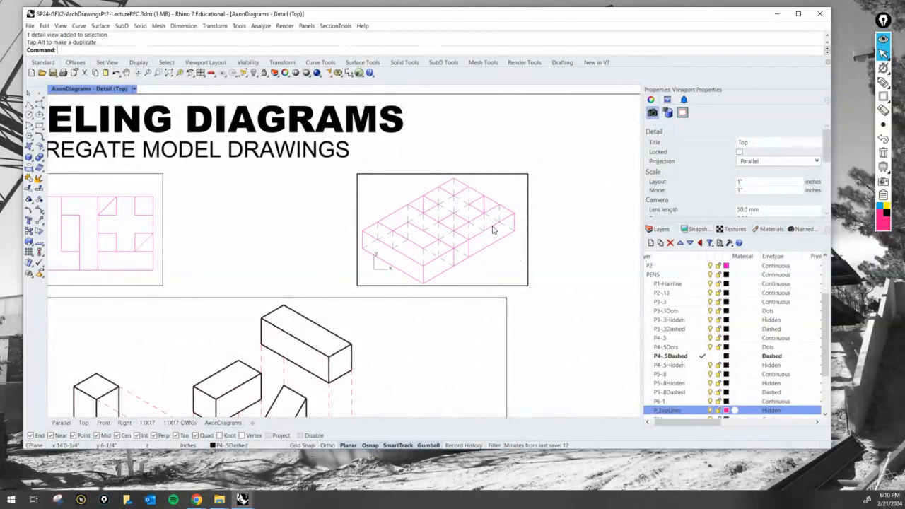
right_click_drag(492, 224, 501, 229)
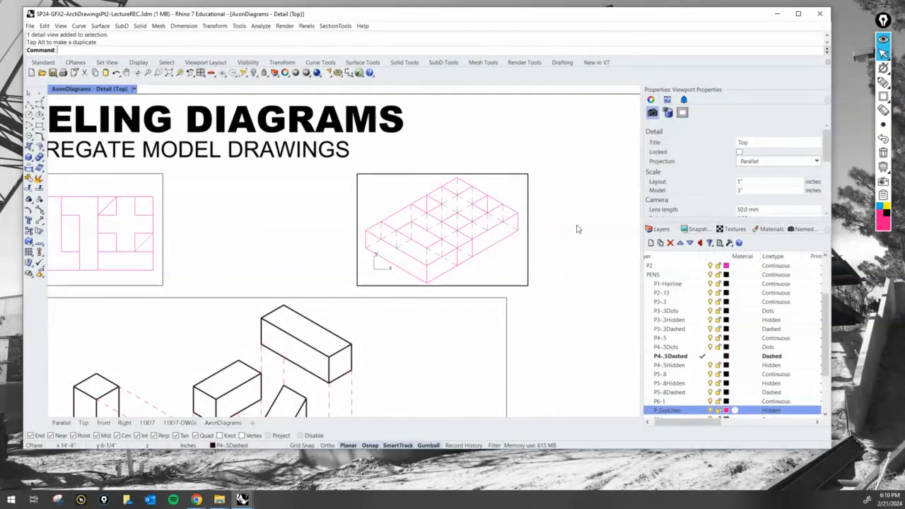
double_click(263, 228)
key("alt+Tab")
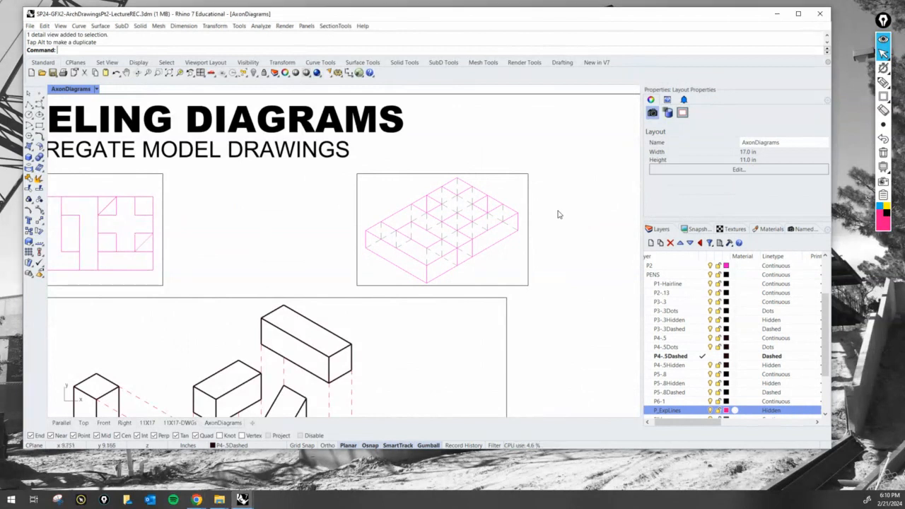
- Shrink the flat pattern detail's frame from its corners so it fits closely around the drawing with an even margin
scroll(336, 240, "down", 2)
scroll(281, 227, "up", 1)
scroll(281, 228, "up", 1)
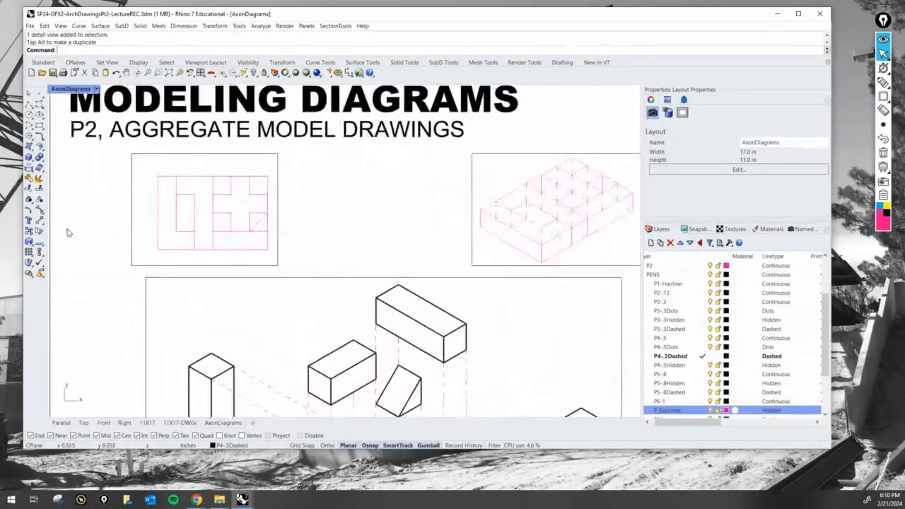
scroll(299, 196, "down", 3)
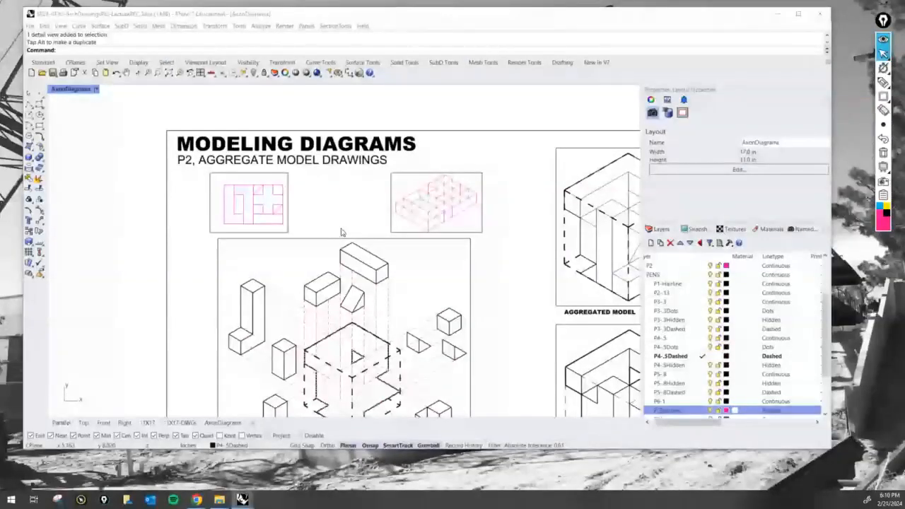
scroll(341, 232, "up", 2)
scroll(239, 211, "up", 3)
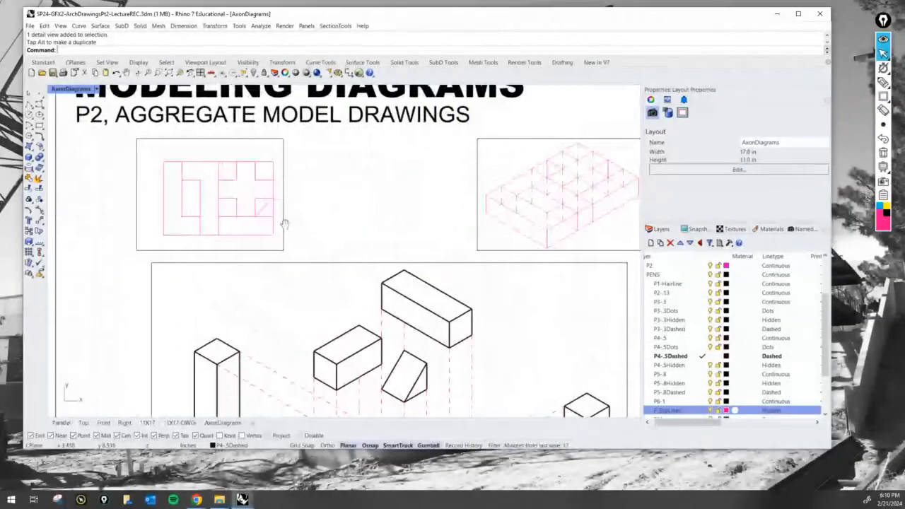
scroll(314, 212, "down", 3)
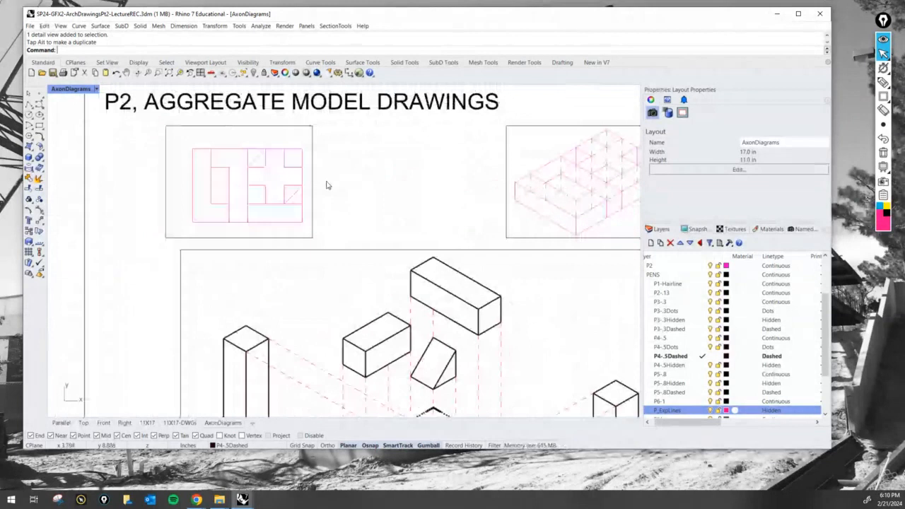
left_click(315, 219)
scroll(314, 220, "up", 3)
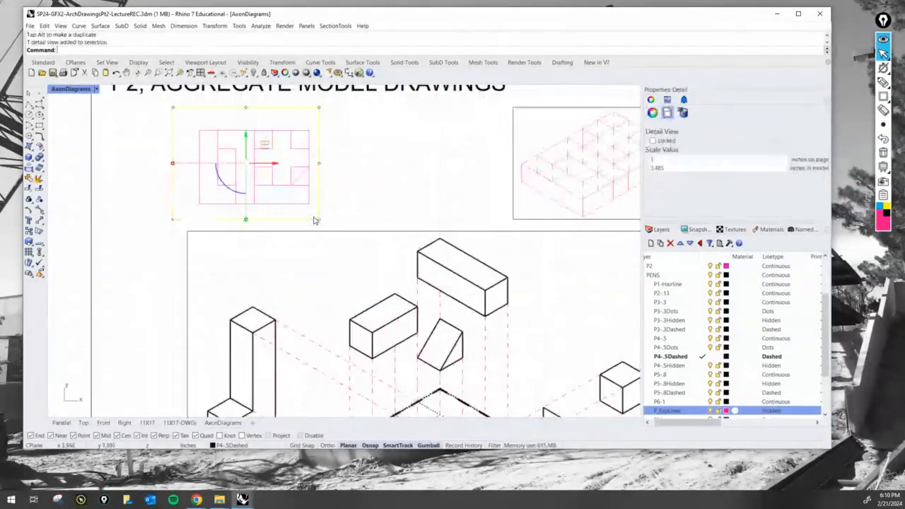
left_click(318, 217)
left_click_drag(332, 193, 329, 186)
right_click_drag(138, 100, 154, 161)
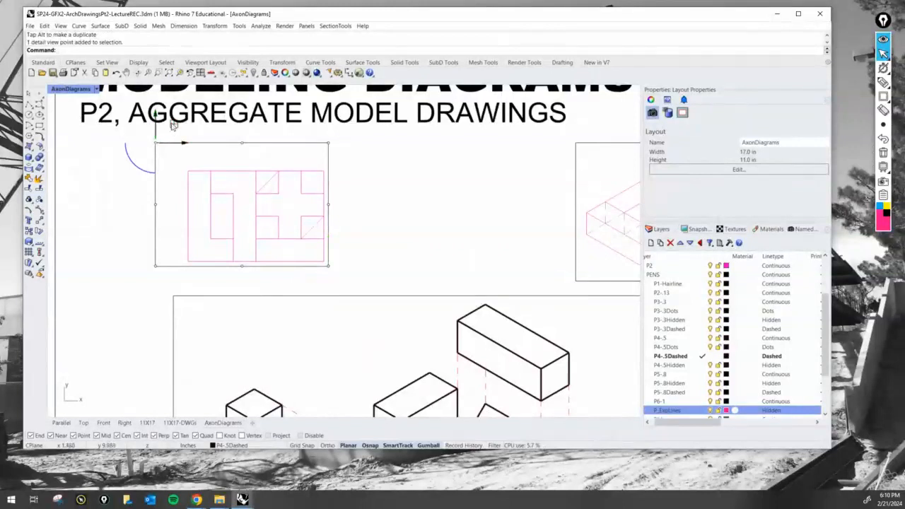
left_click_drag(156, 143, 178, 163)
left_click(365, 190)
scroll(365, 190, "down", 3)
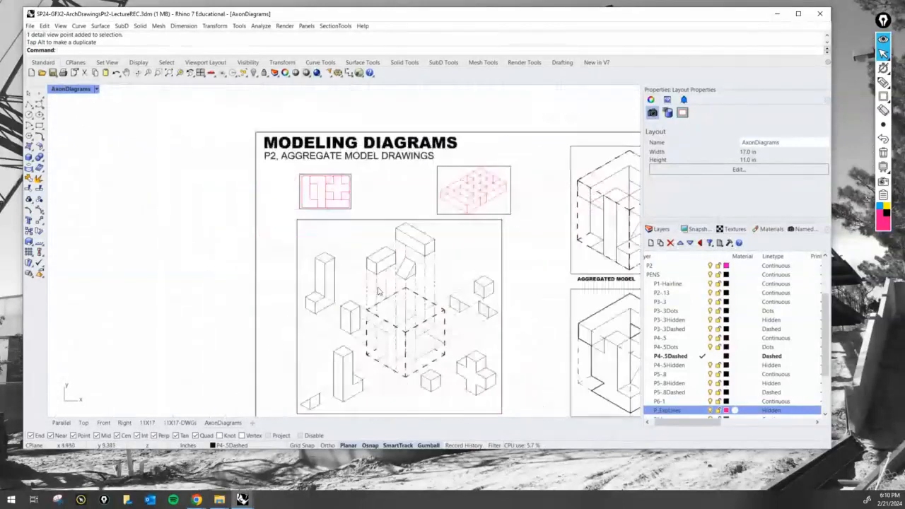
- Copy the exploded axonometric's caption to just below the flat pattern detail, starting at the frame's left edge
scroll(335, 330, "up", 4)
key("Return")
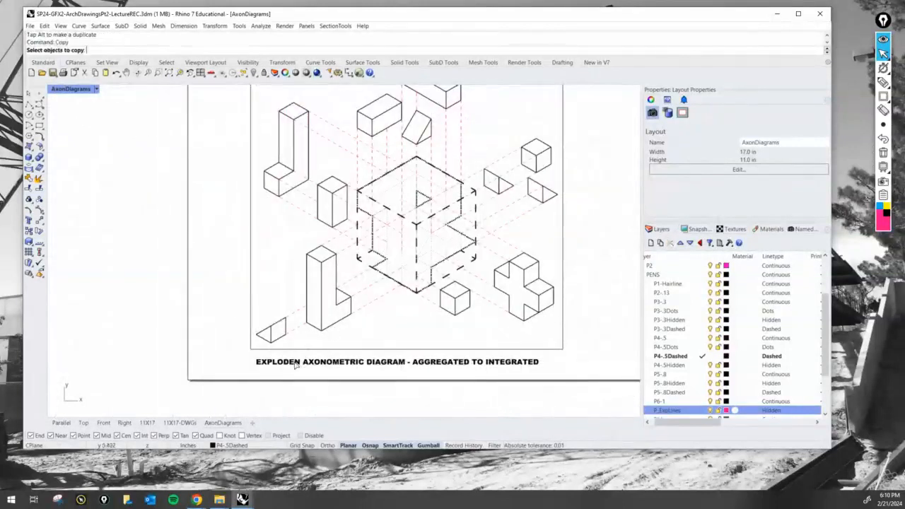
left_click(307, 363)
key("Return")
left_click(306, 363)
scroll(308, 318, "down", 1)
scroll(269, 185, "up", 4)
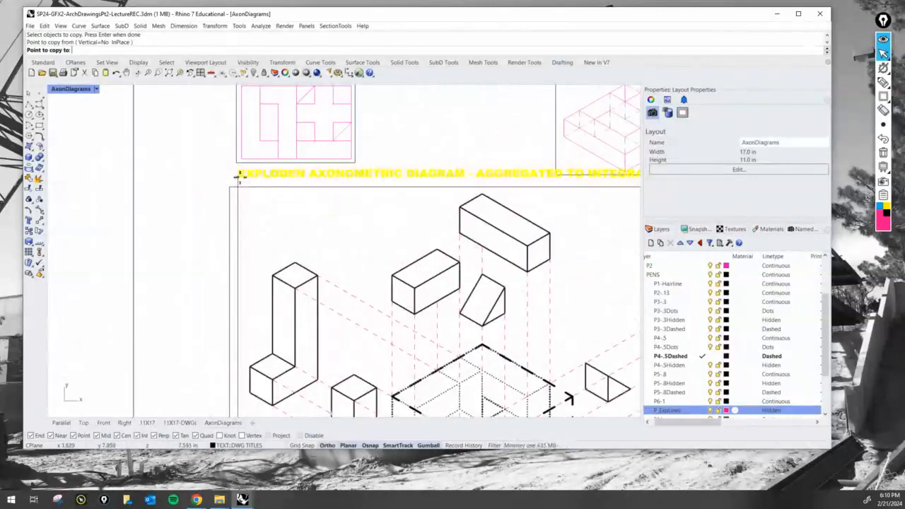
left_click(238, 175)
key("Return")
- Replace the copied caption's text with "2D PATTERN"
double_click(254, 175)
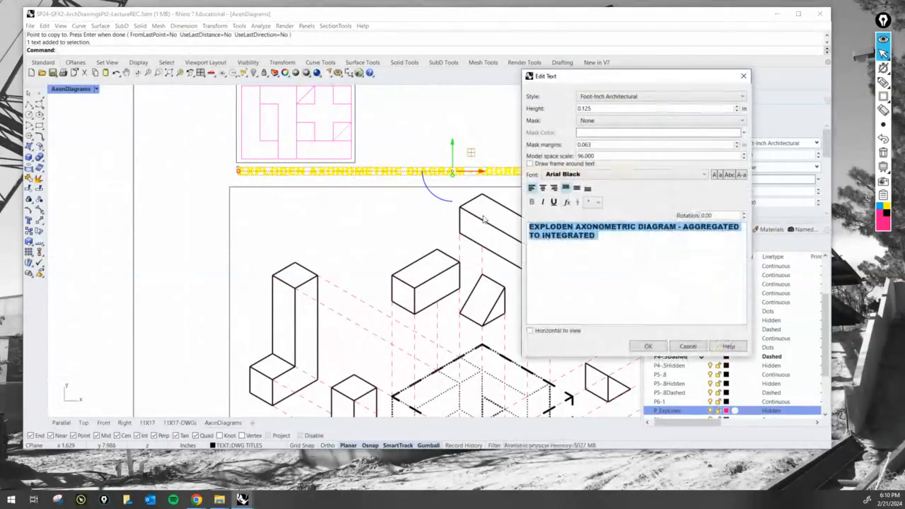
key("BackSpace")
type("2D PATTERN")
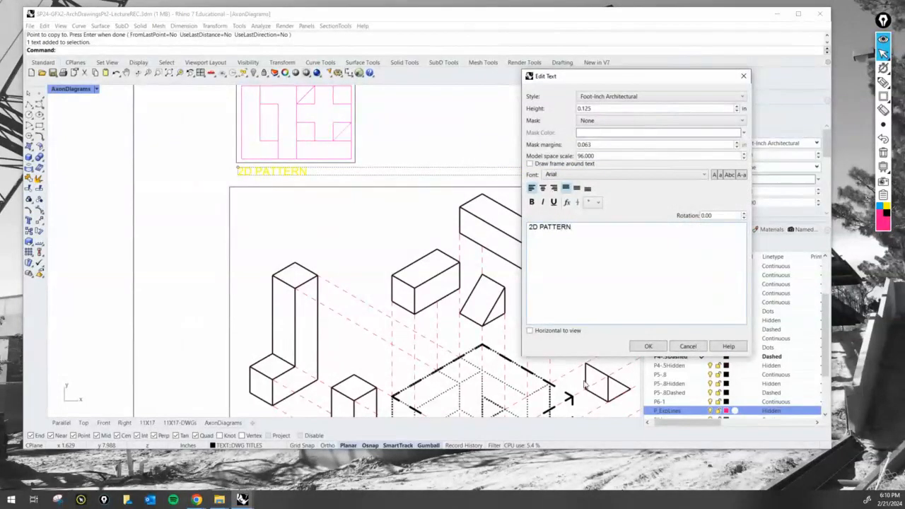
left_click(648, 346)
scroll(393, 186, "down", 4)
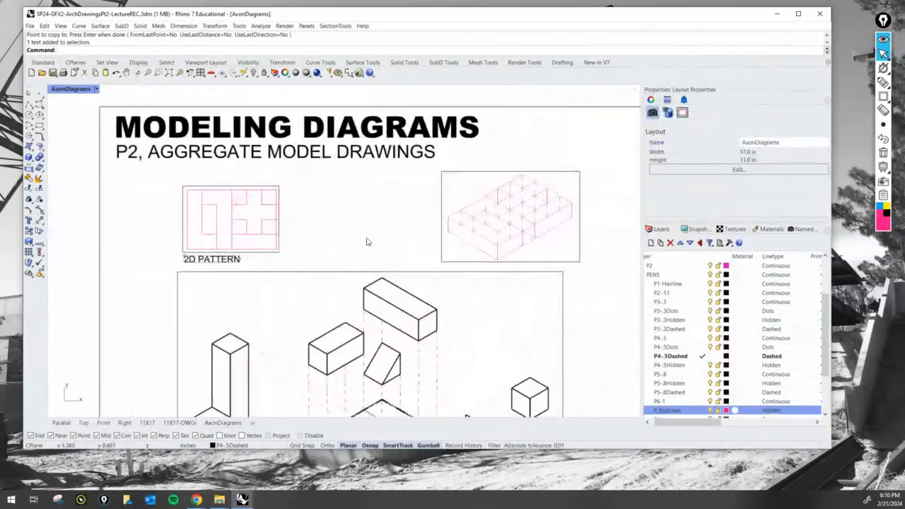
- Copy the "2D PATTERN" label to the lower left corner of the extruded pieces detail
scroll(366, 242, "up", 1)
scroll(356, 234, "down", 1)
scroll(317, 239, "up", 1)
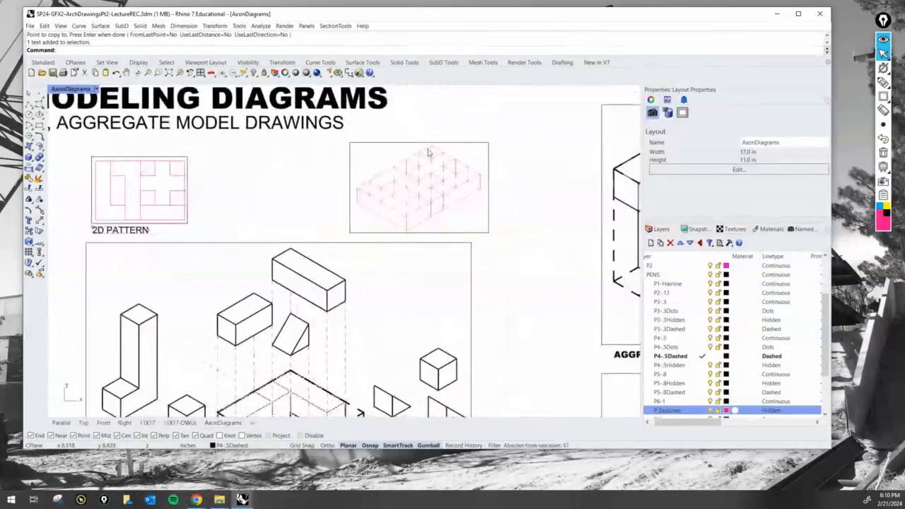
type("Cop")
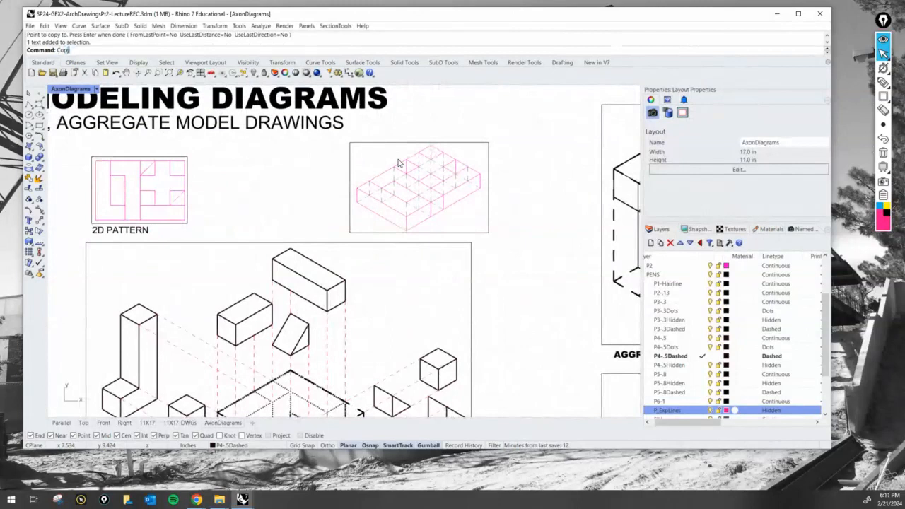
type("y")
key("Return")
left_click(118, 231)
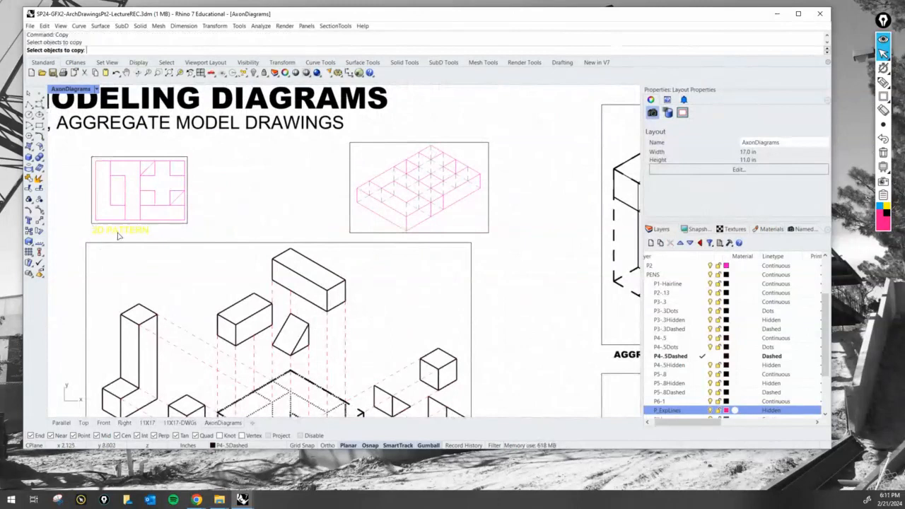
key("Return")
left_click(124, 229)
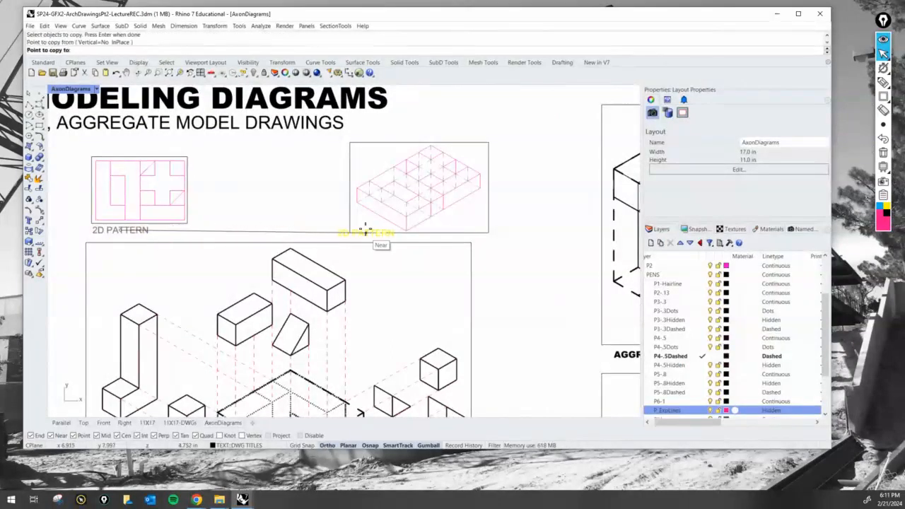
left_click(375, 233)
key("Return")
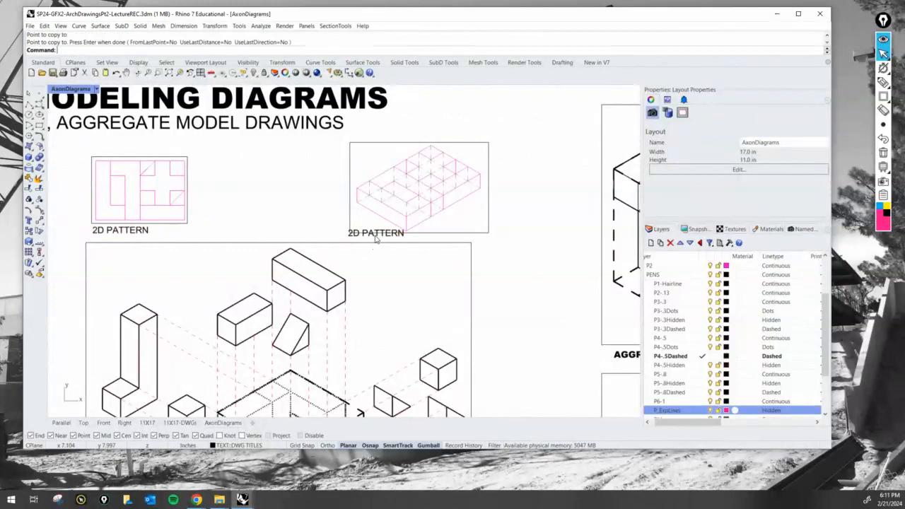
- Change the copied label at the extruded pieces detail to "EXTRUDED 2D PATTERN"
scroll(374, 233, "up", 3)
left_click(376, 231)
double_click(376, 233)
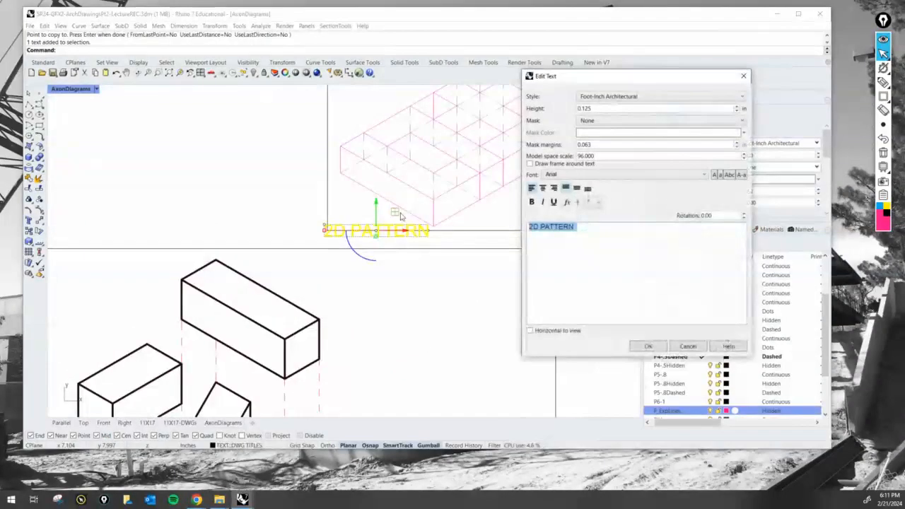
left_click(541, 233)
type("EXTRUDED")
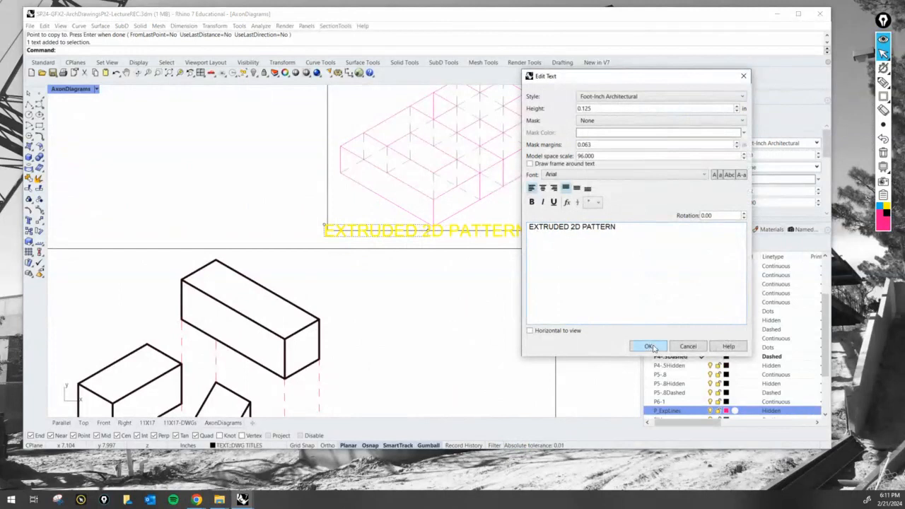
left_click(650, 347)
scroll(515, 318, "down", 3)
scroll(516, 212, "up", 1)
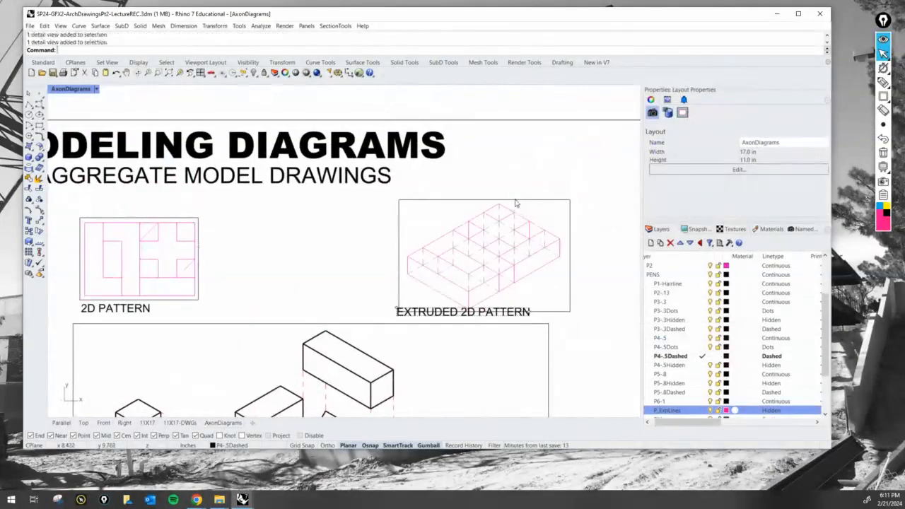
- Move the extruded pieces detail up about 0.1 inch and raise the flat pattern detail slightly, clear of their labels
left_click(515, 202)
left_click_drag(484, 231, 484, 223)
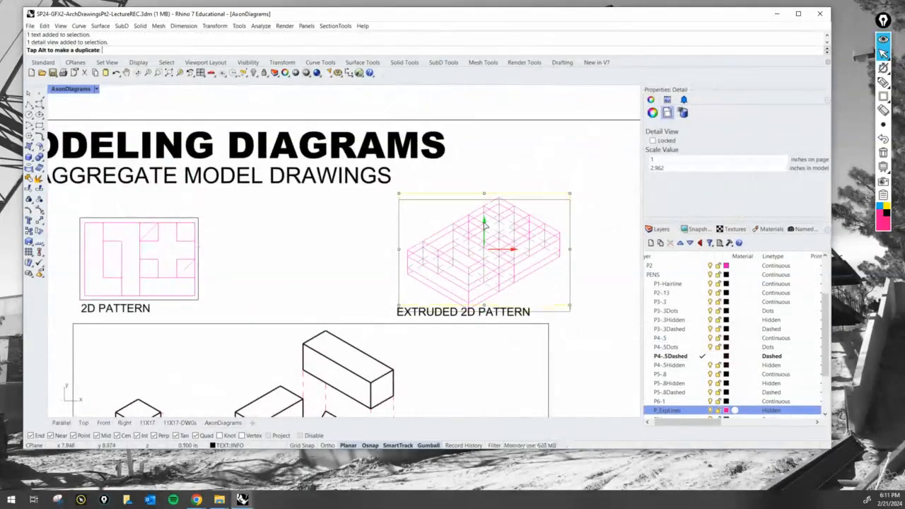
left_click(198, 263)
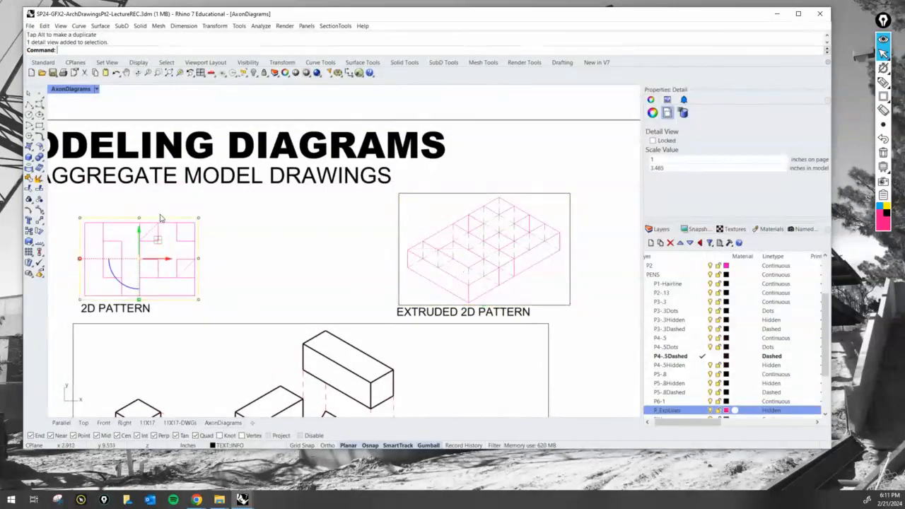
left_click_drag(139, 232, 145, 226)
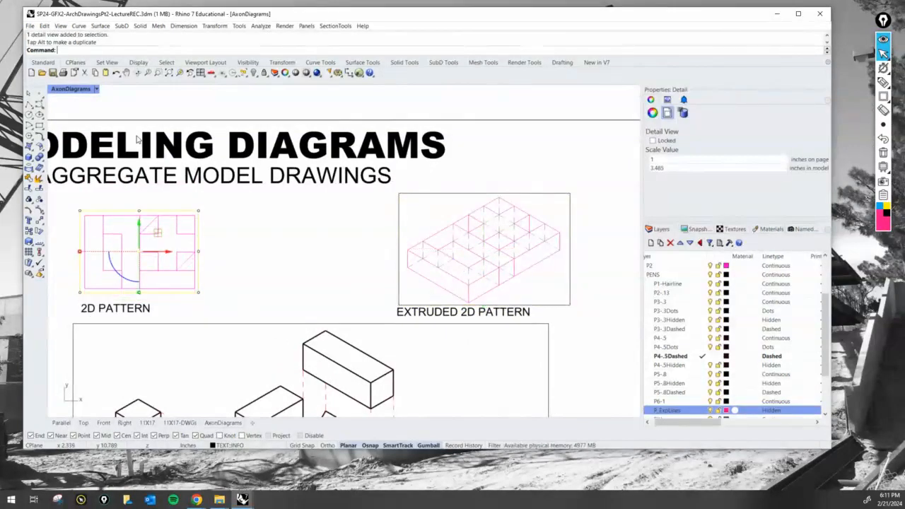
- Draw a horizontal guide line from the midpoint of the extruded pieces detail's right edge across to beyond the flat pattern detail
left_click(159, 124)
key("Return")
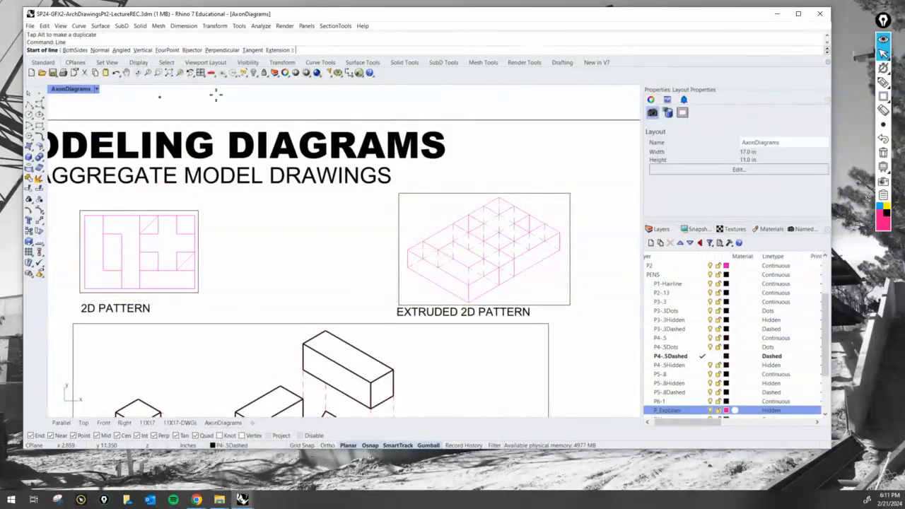
left_click(570, 248)
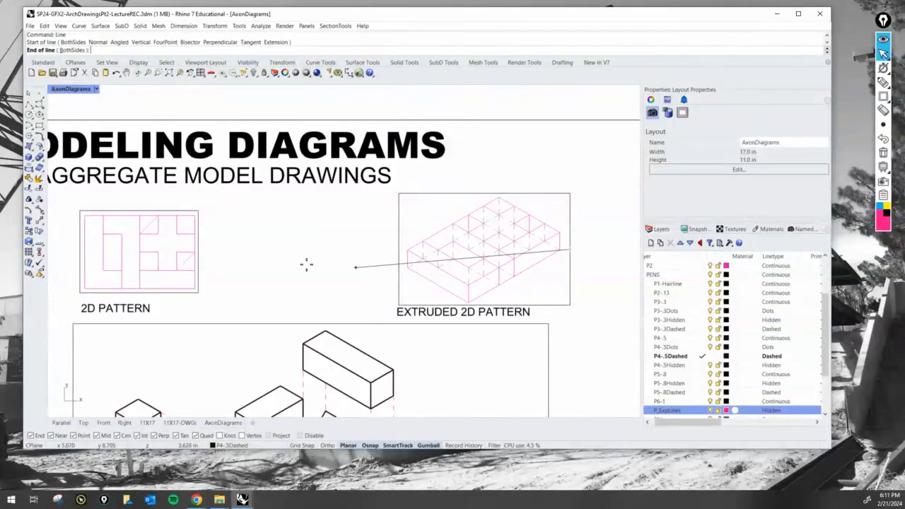
left_click(68, 249)
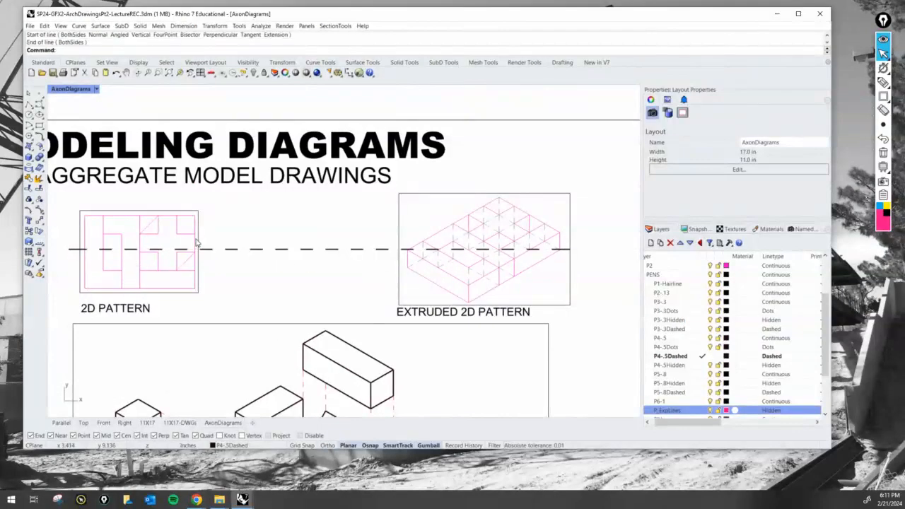
- Move the flat pattern detail up until its center meets the guide line, and delete the guide line
left_click(197, 242)
scroll(120, 240, "up", 2)
scroll(118, 247, "up", 3)
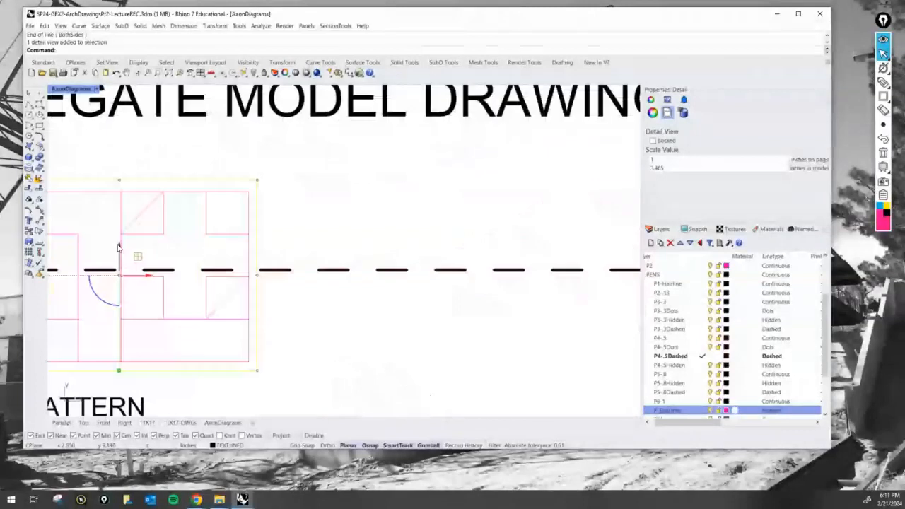
left_click(131, 269)
scroll(213, 276, "down", 5)
key("Delete")
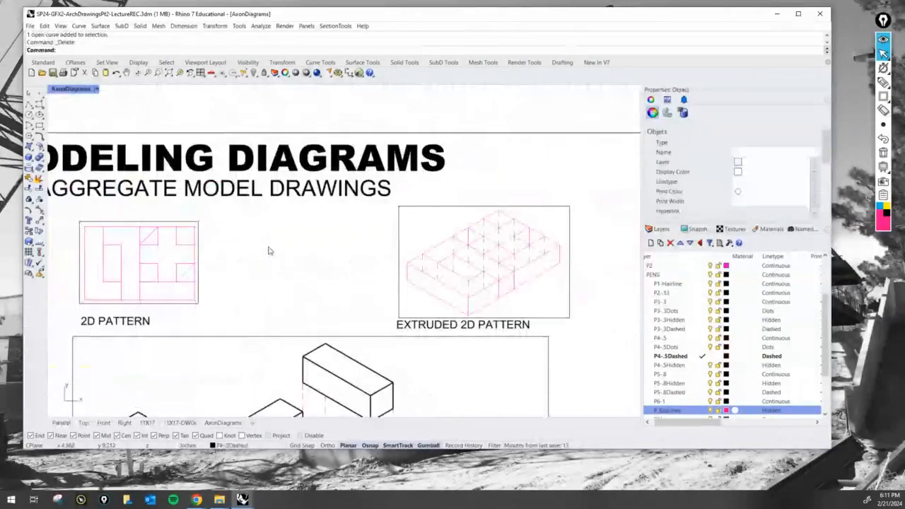
scroll(283, 255, "down", 3)
scroll(269, 269, "up", 4)
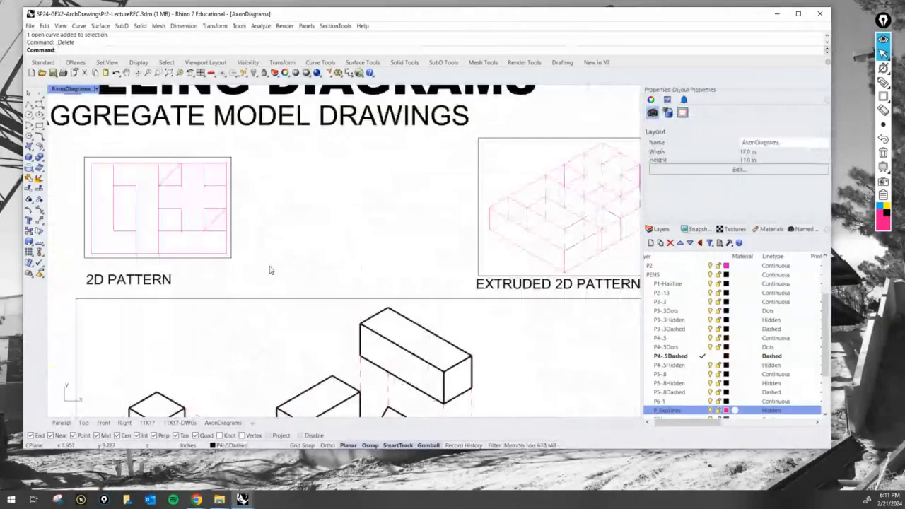
- Draw a horizontal guide line from the top of the "EXTRUDED 2D PATTERN" label across to beyond the "2D PATTERN" label
scroll(300, 275, "down", 4)
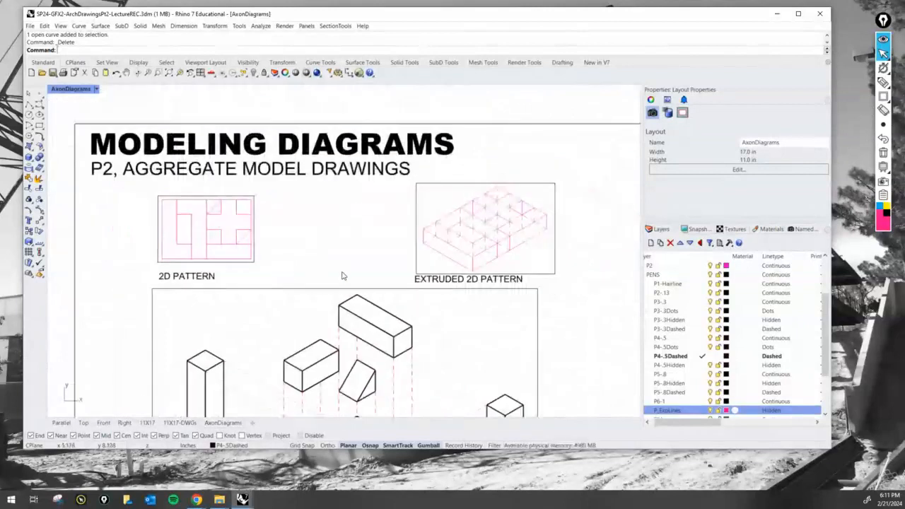
key("Return")
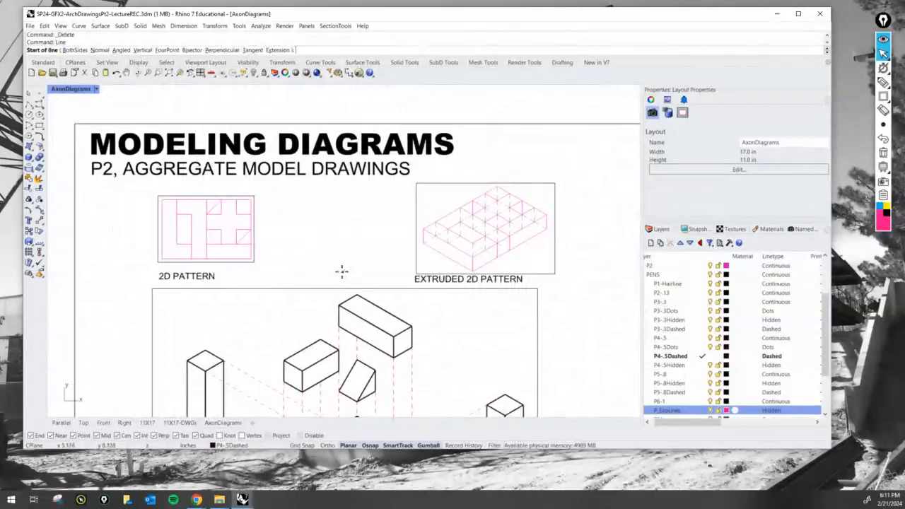
left_click(409, 276)
left_click(139, 276)
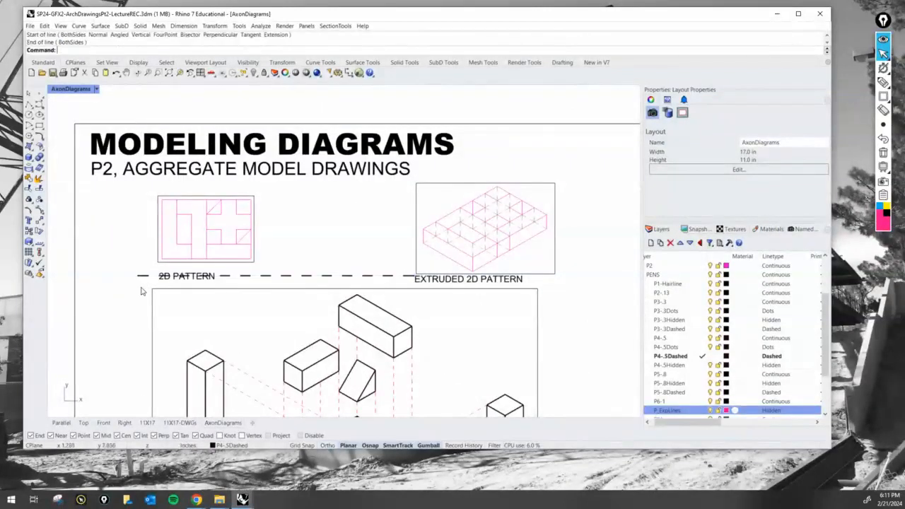
- Move the "2D PATTERN" label down until its top edge meets the guide line, and delete the guide line
scroll(141, 291, "up", 3)
left_click(190, 267)
type("m")
key("Return")
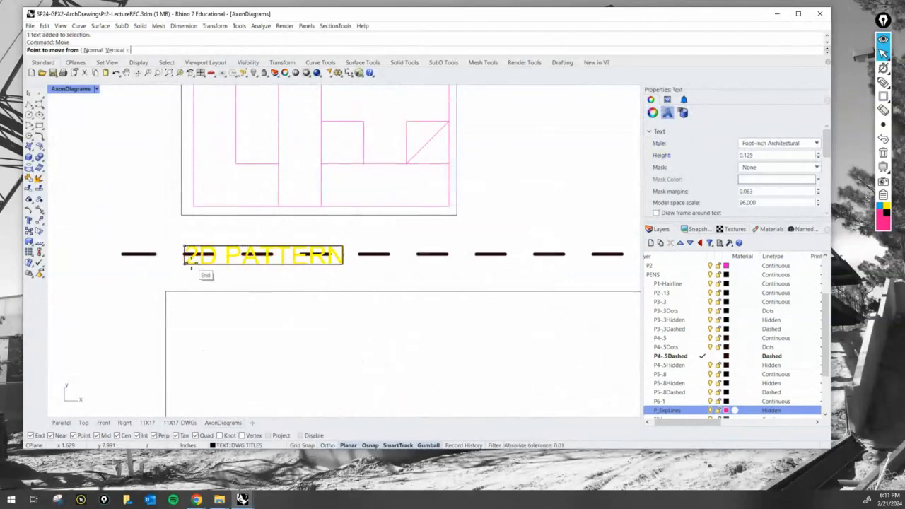
scroll(177, 233, "up", 4)
left_click(186, 251)
left_click(188, 264)
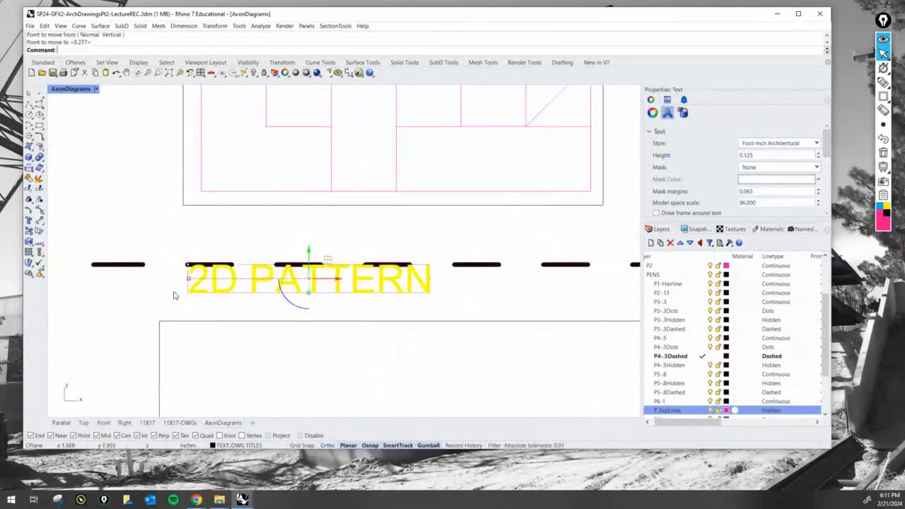
left_click(159, 297)
left_click(105, 269)
key("Delete")
- Enlarge the flat pattern detail's frame by pulling its lower-right and upper-left corners outward
scroll(106, 269, "down", 3)
right_click_drag(361, 239, 350, 274)
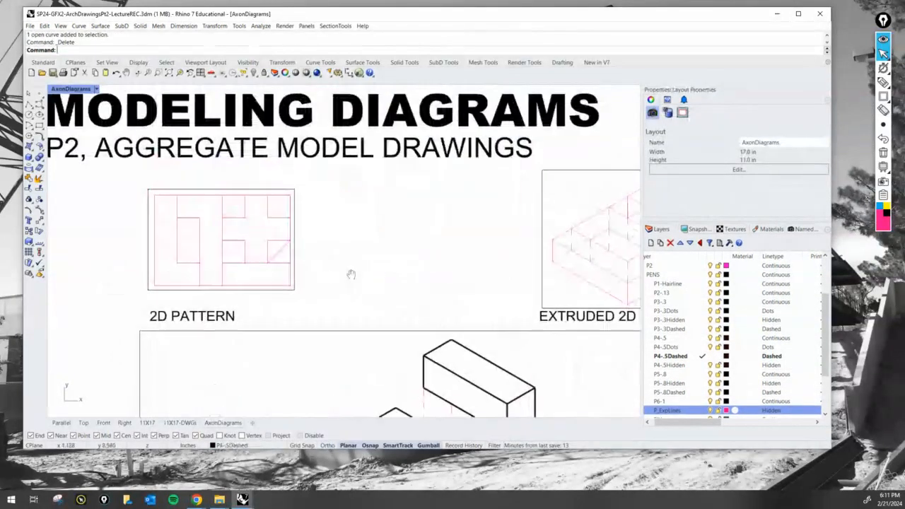
left_click(294, 281)
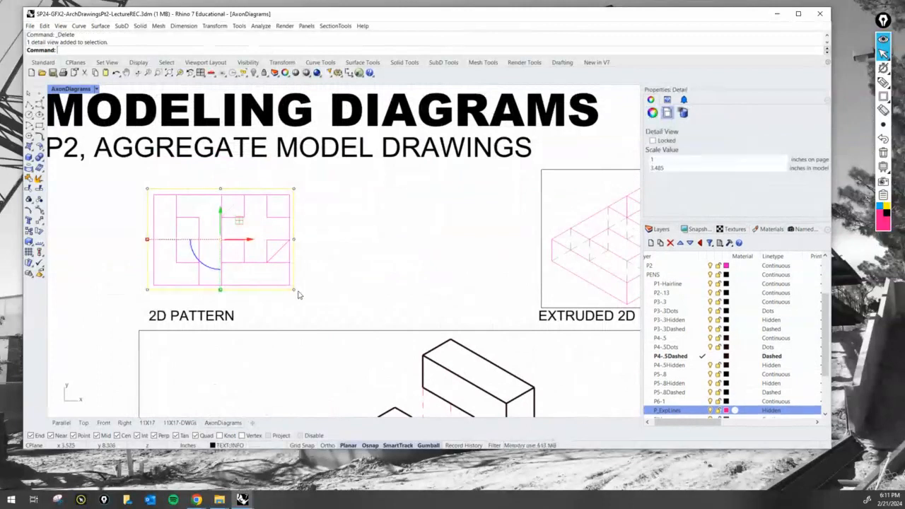
left_click(294, 290)
left_click_drag(294, 289, 309, 304)
left_click(147, 190)
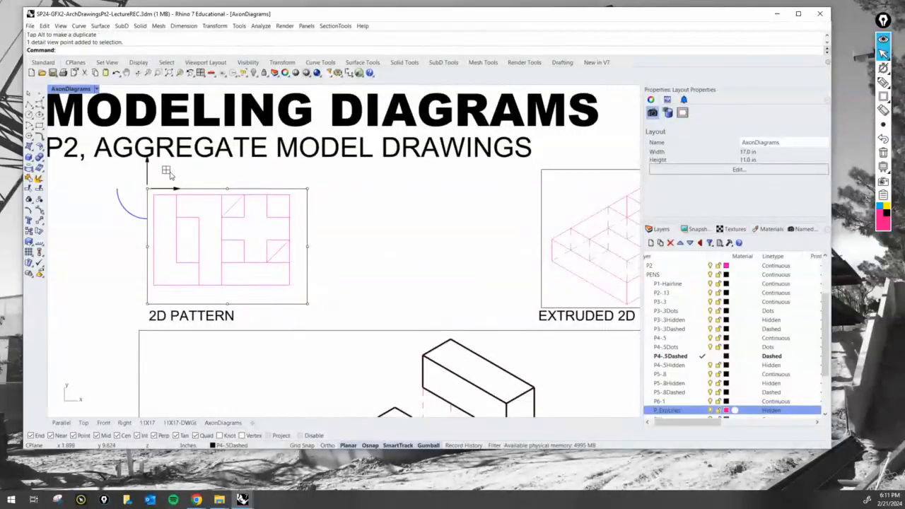
left_click_drag(169, 176, 145, 158)
- Enlarge the flat pattern inside its detail to fill and centre in the frame, and return to the layout
double_click(277, 226)
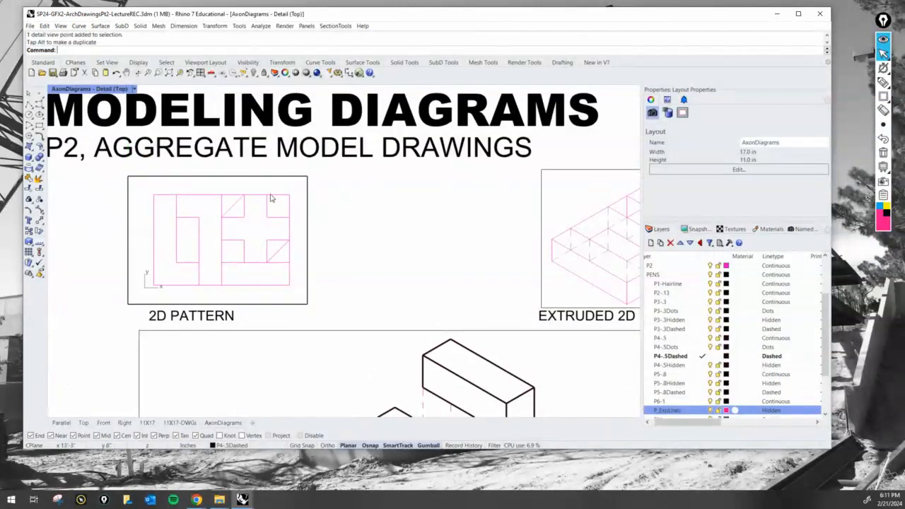
scroll(274, 232, "up", 3)
scroll(274, 232, "up", 2)
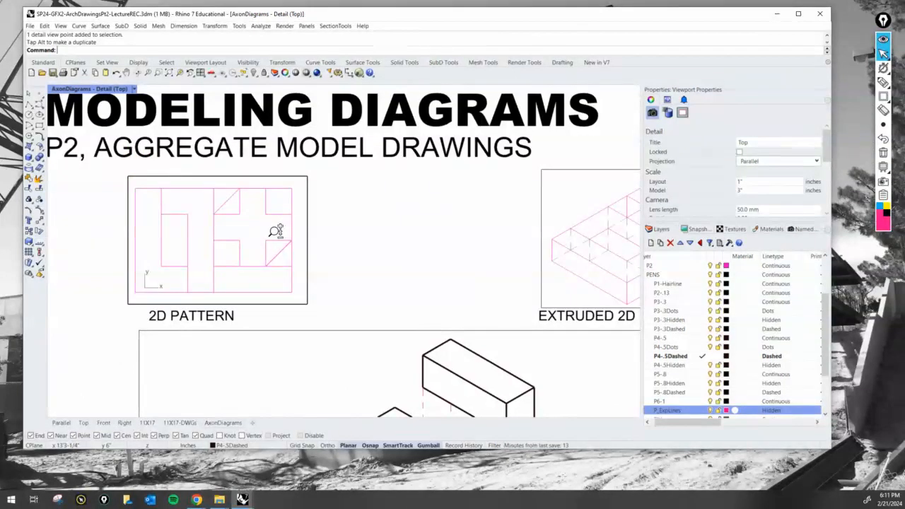
right_click_drag(275, 232, 273, 238, "ctrl")
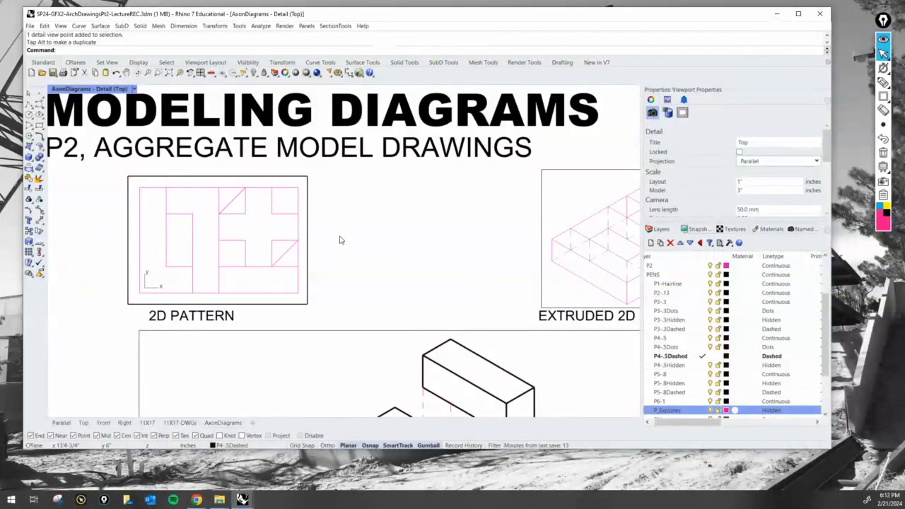
double_click(340, 240)
- Activate the extruded 2D pattern detail and collapse the PENS sublayers in the layer list
scroll(374, 285, "down", 3)
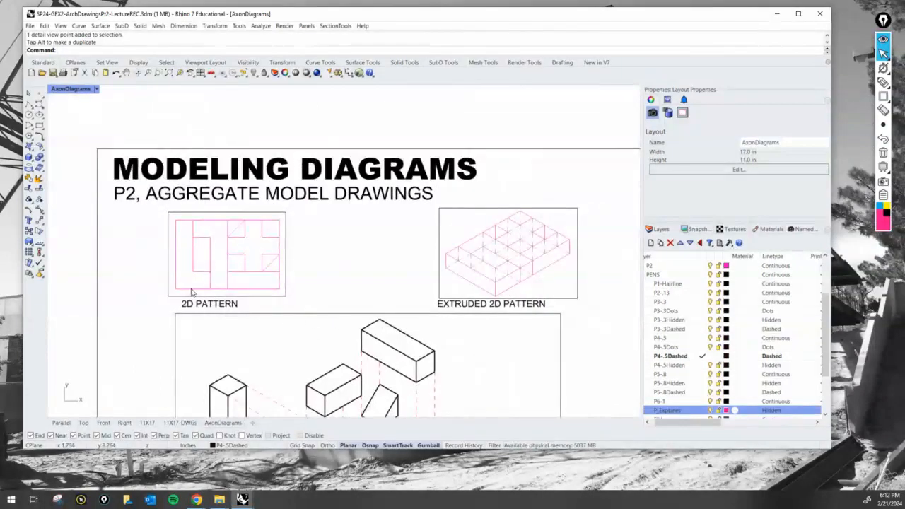
right_click_drag(363, 334, 329, 269)
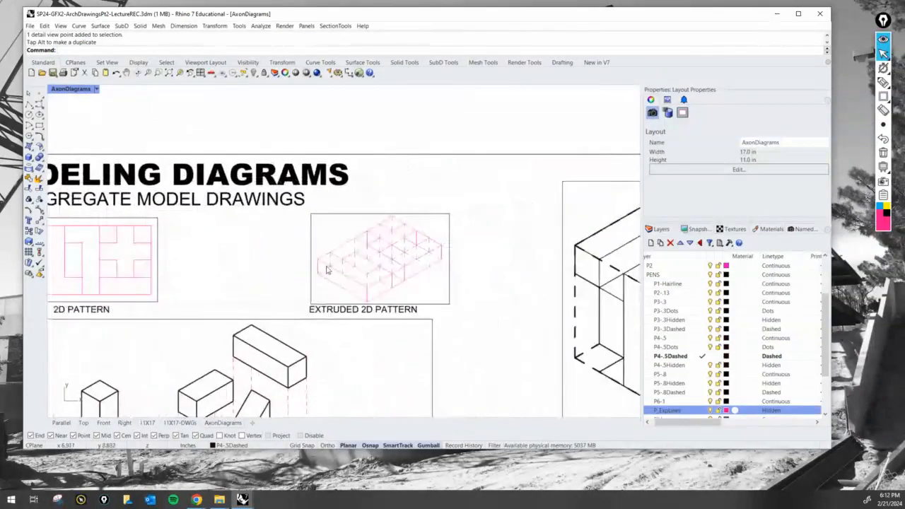
scroll(424, 266, "up", 4)
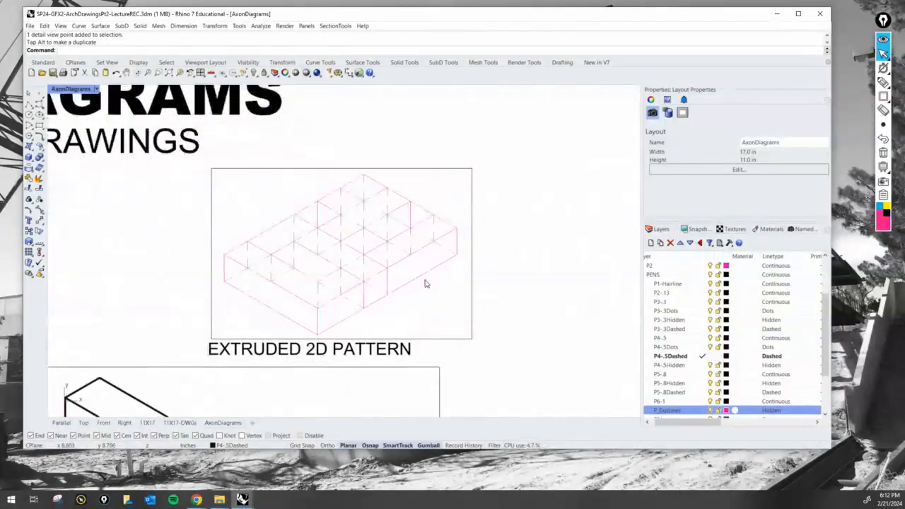
double_click(424, 283)
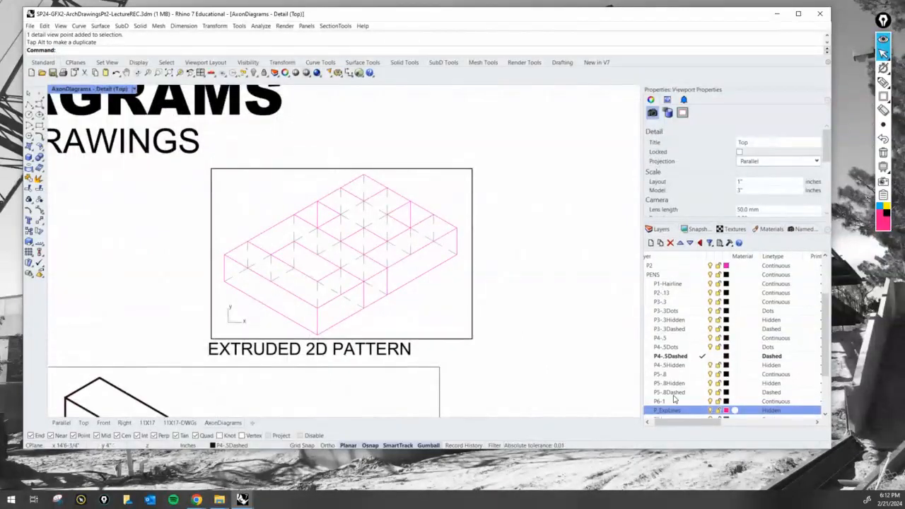
left_click_drag(675, 422, 667, 422)
left_click(650, 275)
left_click(661, 275)
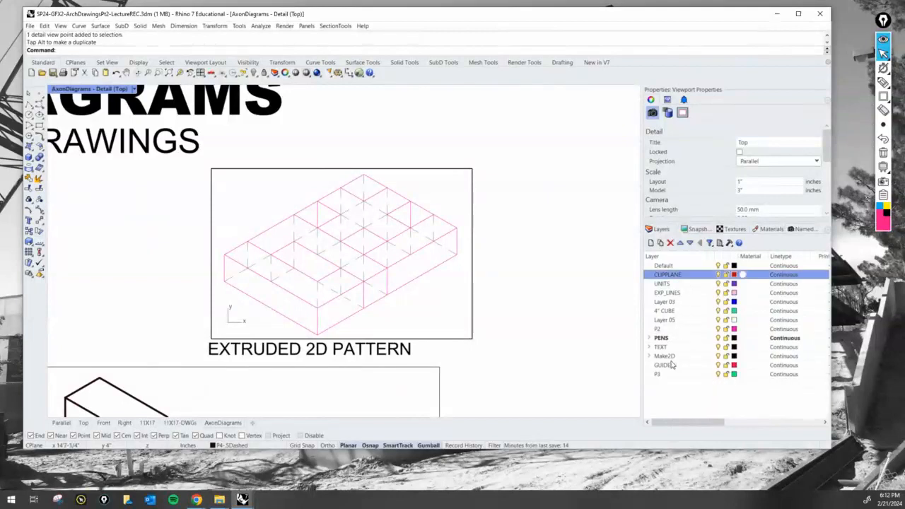
- Expand the Make2D layer and turn off the Curves sublayer under Hidden
left_click(649, 356)
left_click(664, 357)
scroll(702, 355, "down", 2)
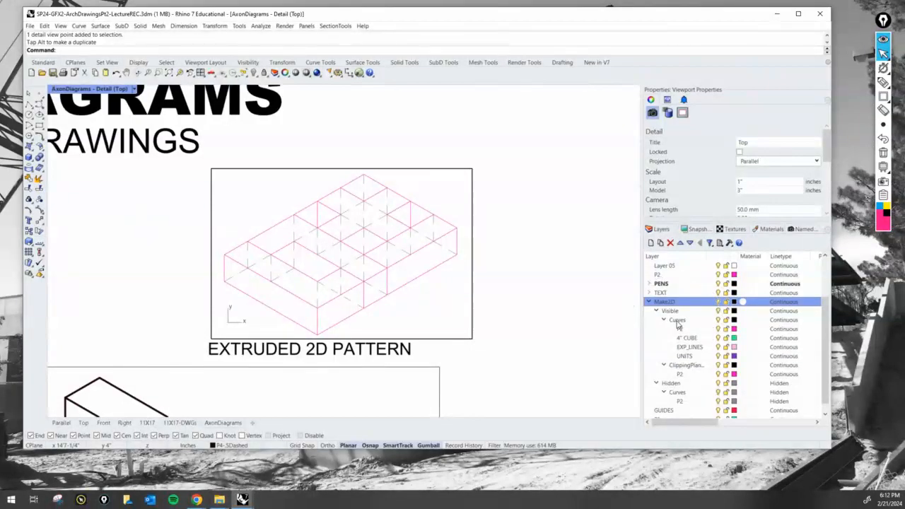
key("ctrl")
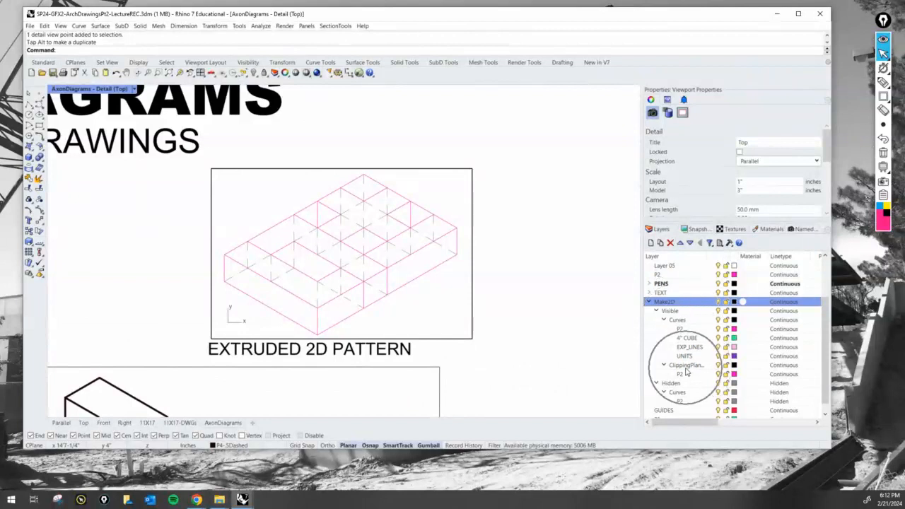
key("ctrl")
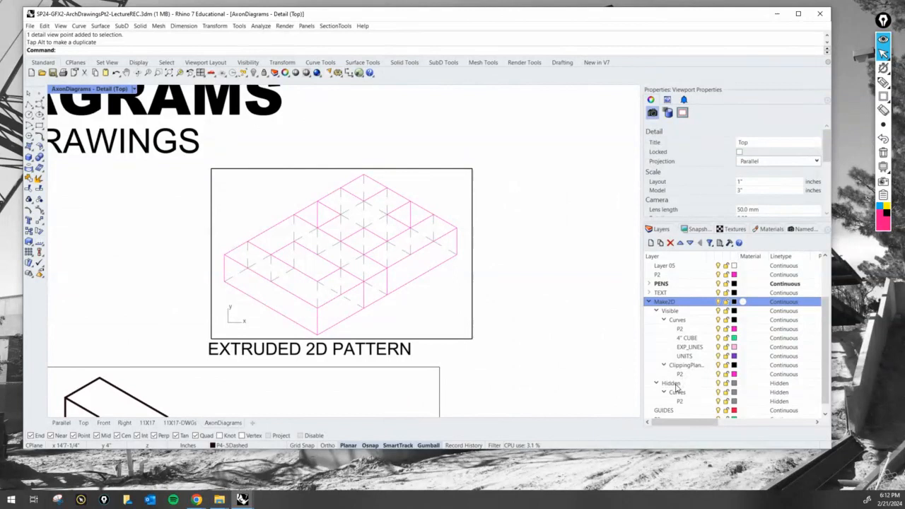
left_click(718, 392)
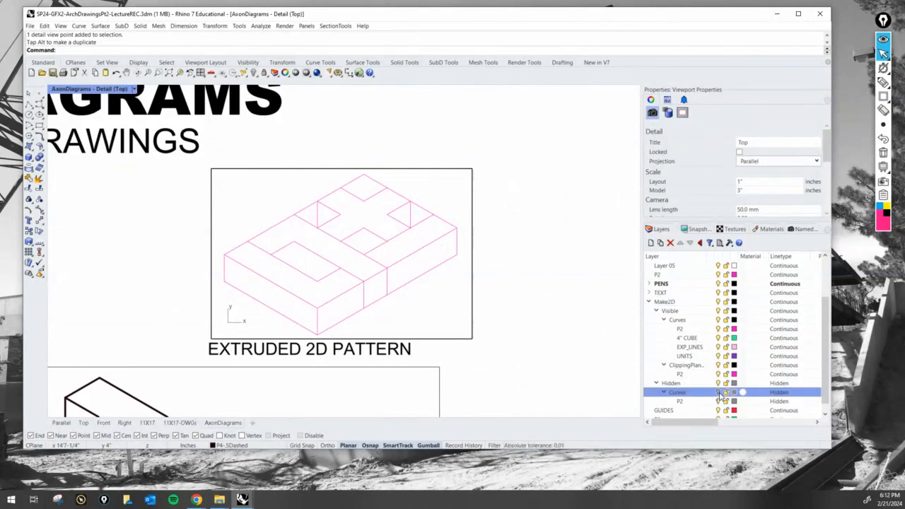
- Select all visible curves of the extruded pattern in its detail and move them to the P4-.5 pen layer
double_click(453, 322)
left_click_drag(451, 322, 222, 185)
double_click(457, 302)
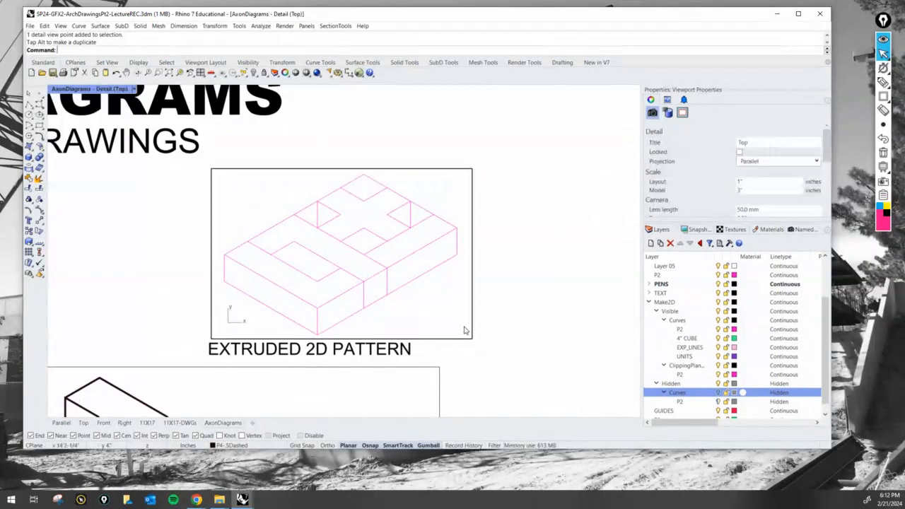
left_click_drag(468, 332, 215, 177)
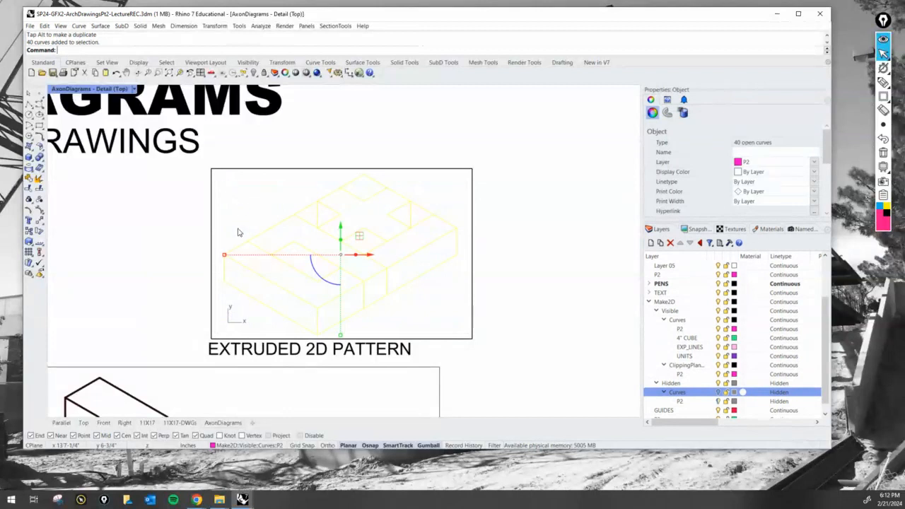
scroll(825, 293, "up", 2)
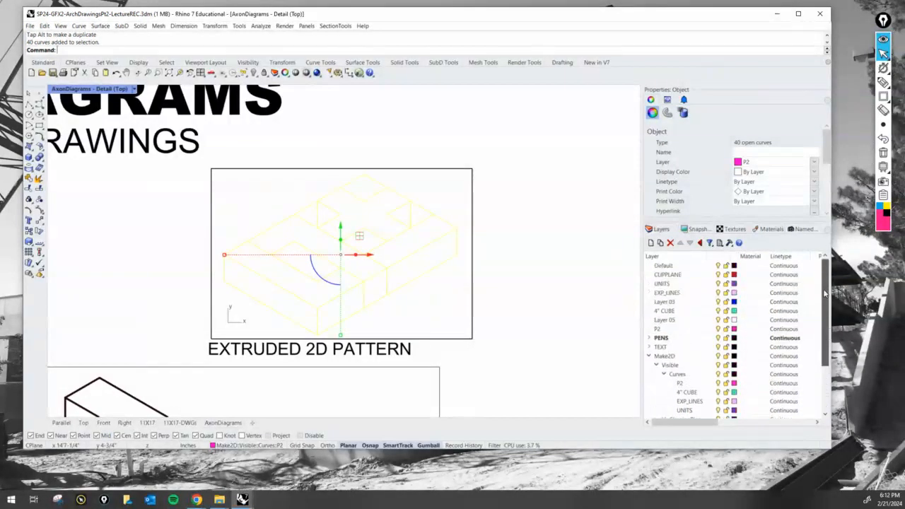
left_click(649, 338)
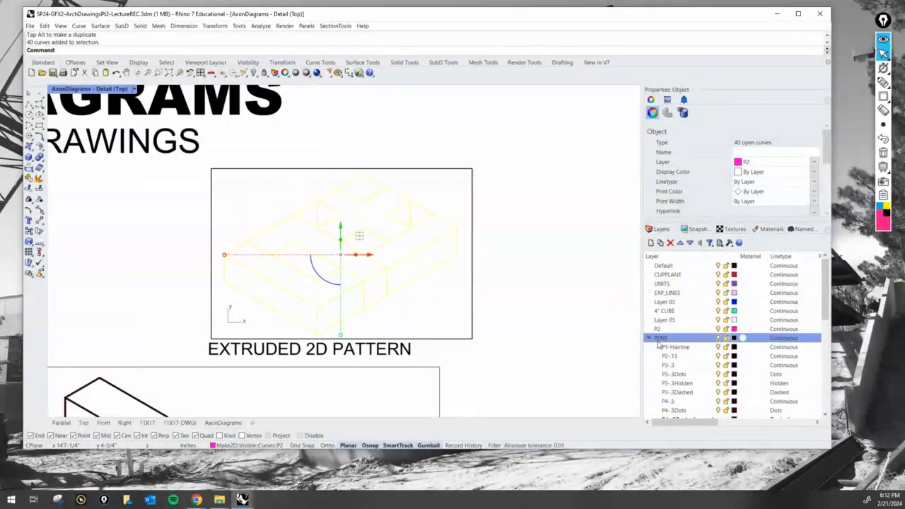
right_click(693, 370)
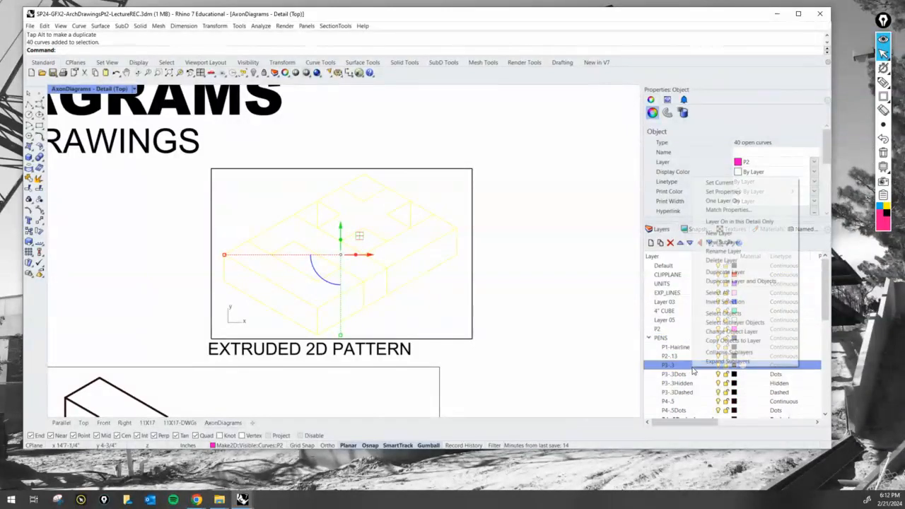
right_click(689, 401)
right_click(695, 401)
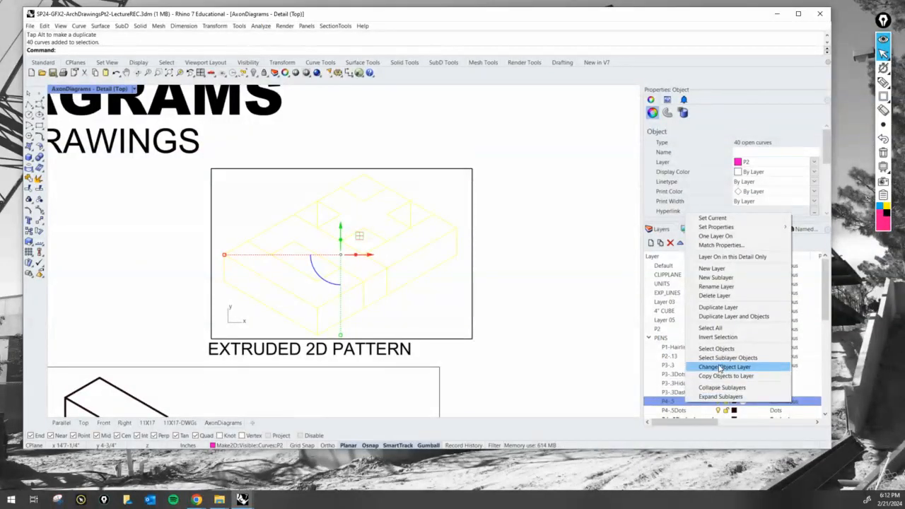
left_click(723, 366)
double_click(569, 304)
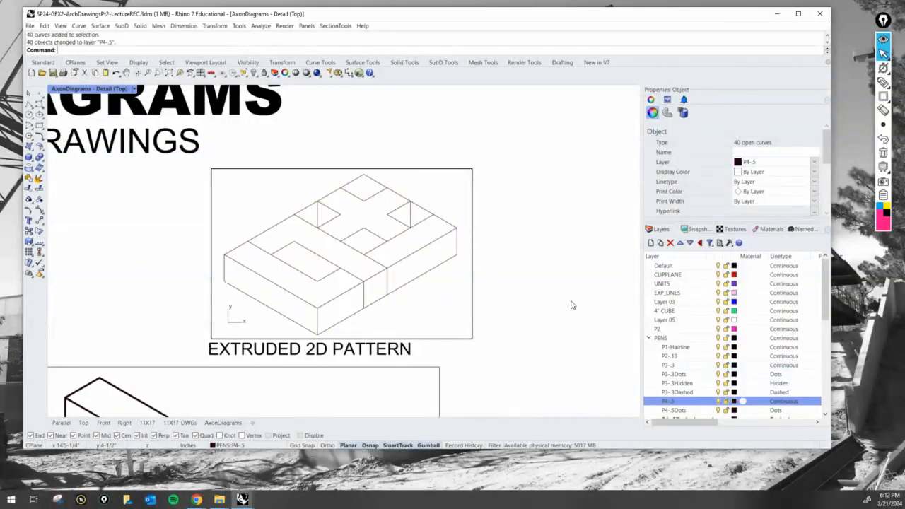
- Reselect the extruded pattern's visible curves, move them to the P3-.3 pen layer, and return to the layout
double_click(459, 309)
mouse_move(466, 336)
left_mouse_down()
mouse_move(316, 227)
mouse_move(212, 185)
left_mouse_up()
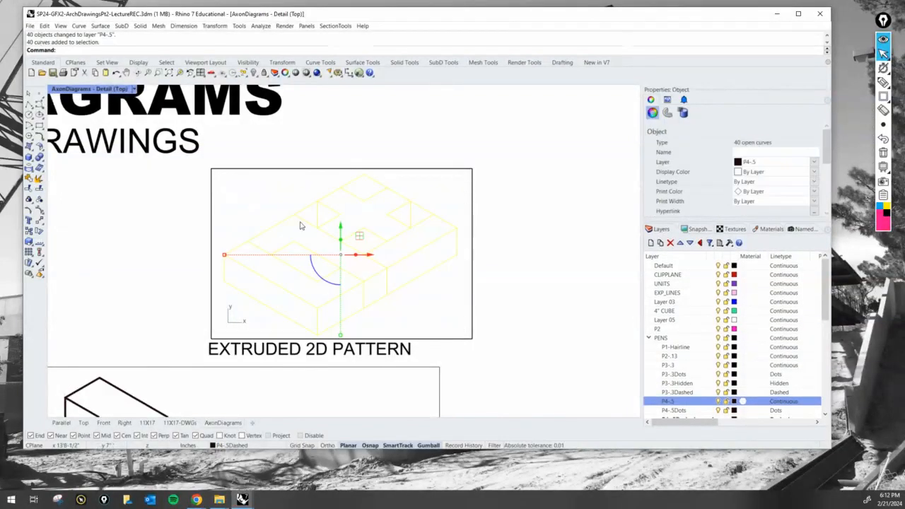
right_click(689, 368)
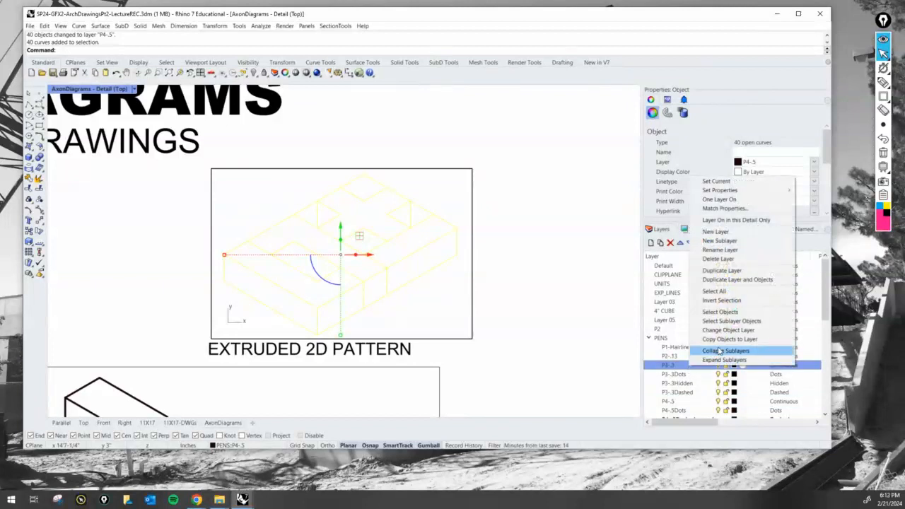
left_click(728, 330)
double_click(581, 303)
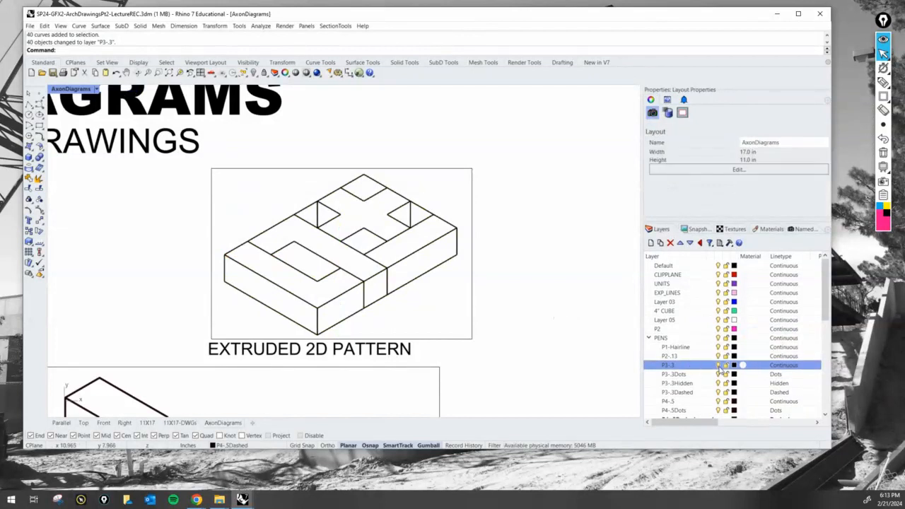
- Turn off the P3-.3 layer and turn the Curves sublayer under Make2D's Hidden layer back on
left_click(718, 365)
scroll(699, 366, "down", 10)
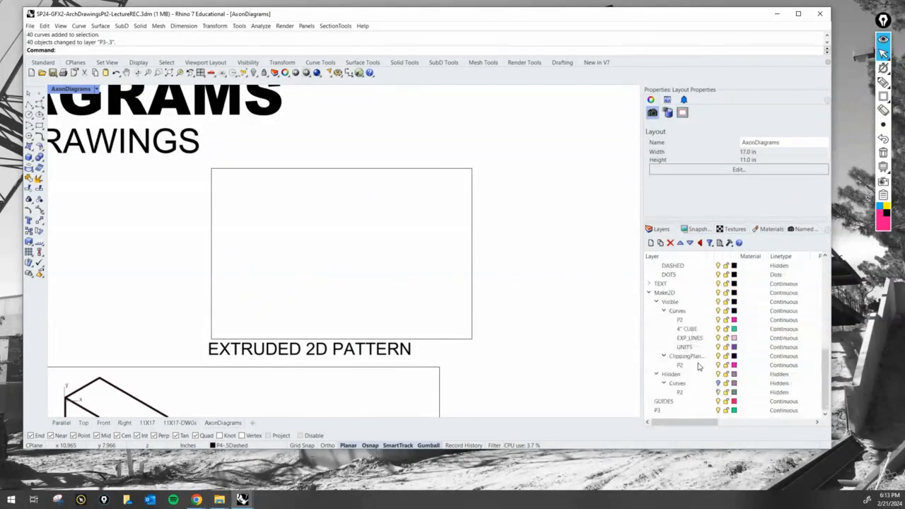
left_click(718, 383)
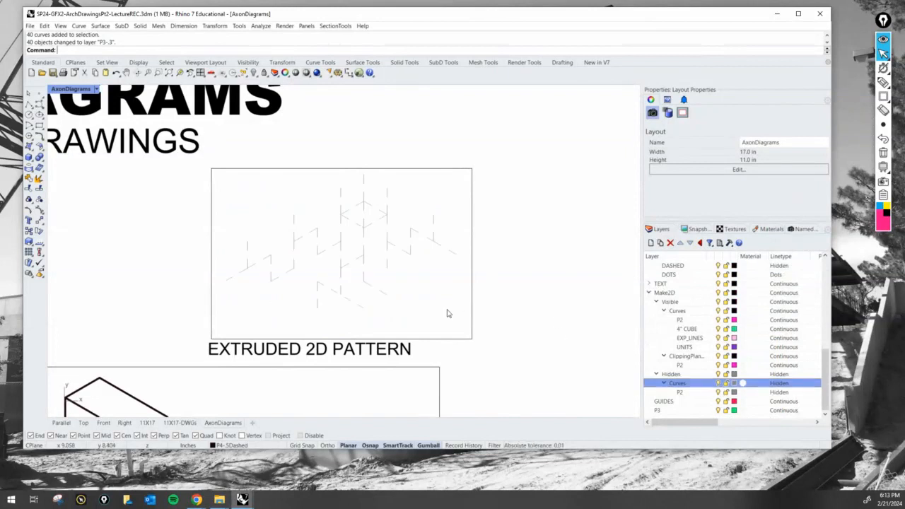
- Select the extruded pattern's hidden curves in its detail, move them to the P3-.3Dots pen layer, and return to the layout
double_click(455, 329)
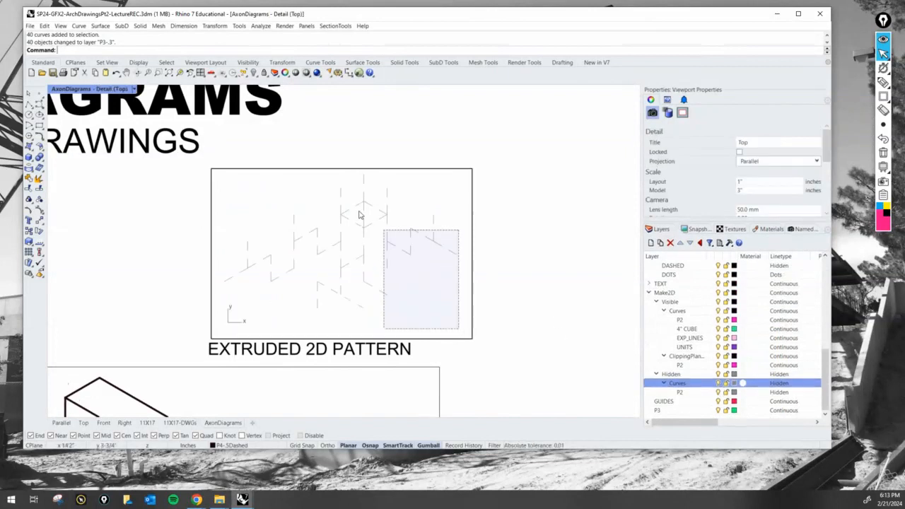
left_click_drag(222, 183, 461, 331)
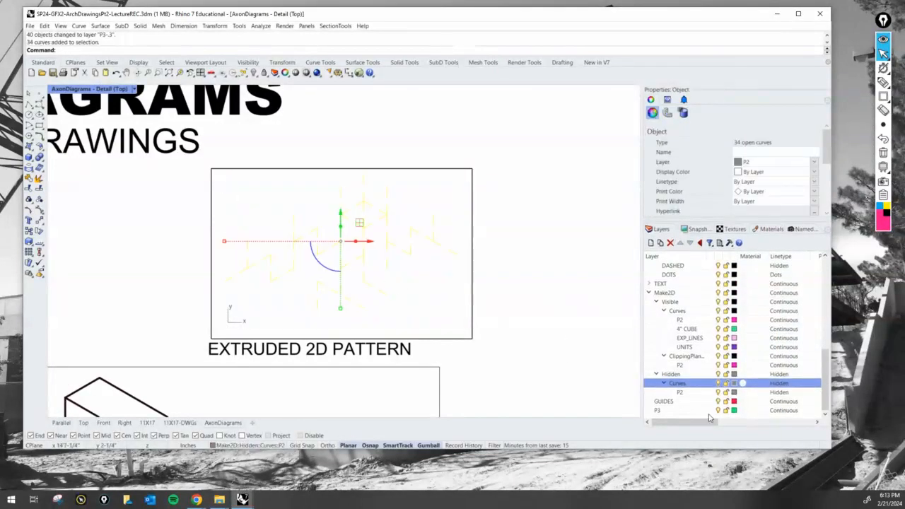
scroll(705, 362, "up", 5)
scroll(684, 325, "up", 1)
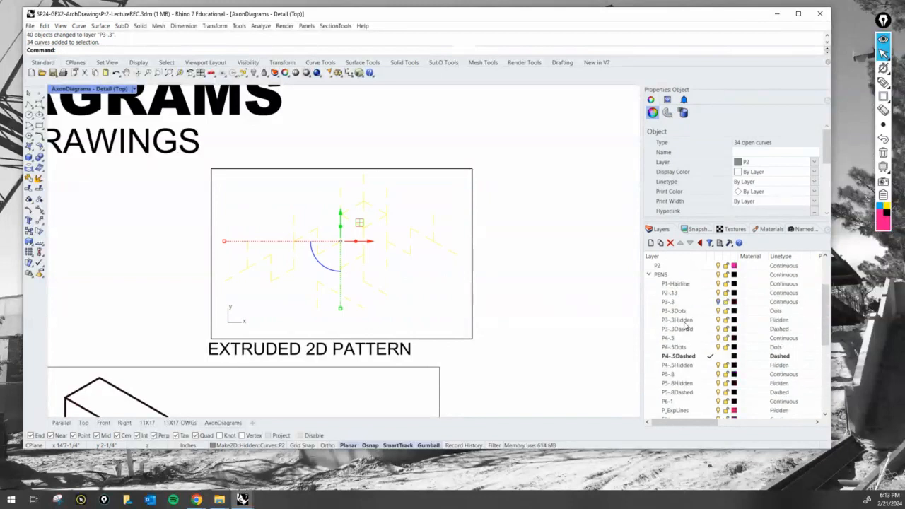
left_click(678, 312)
right_click(678, 312)
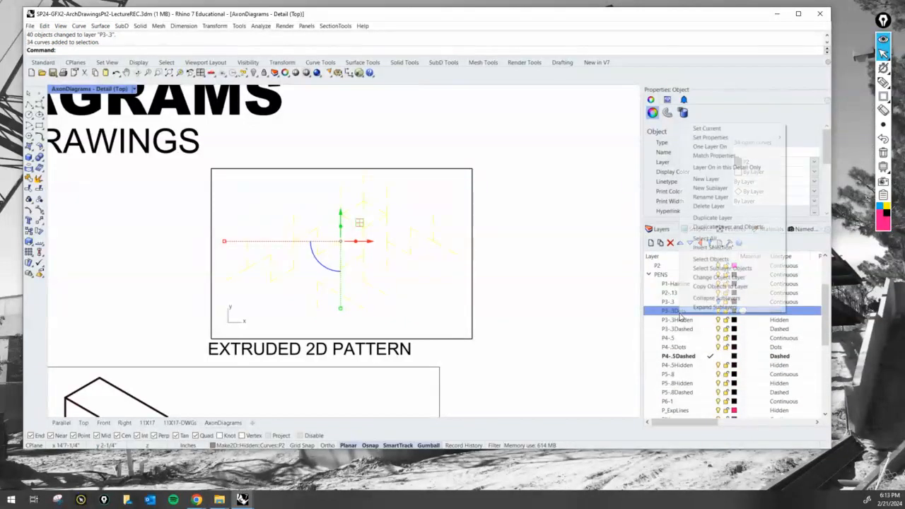
left_click(719, 277)
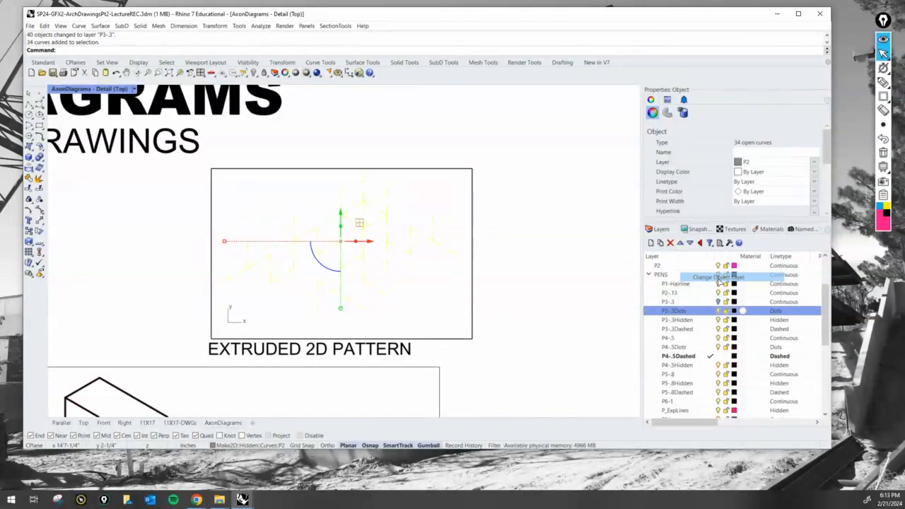
double_click(565, 287)
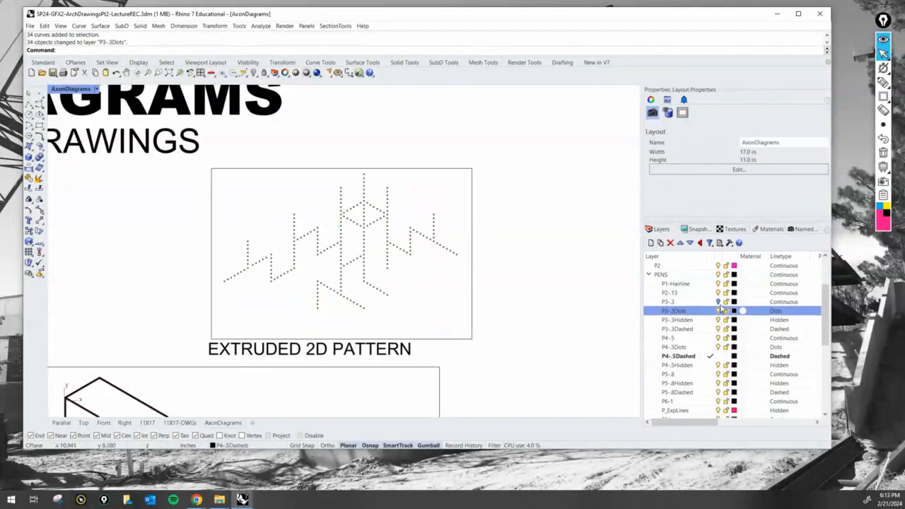
- Turn the P3-.3 layer back on and examine how the dotted hidden lines read against the solid edges of the extruded pattern
left_click(717, 301)
scroll(598, 299, "down", 3)
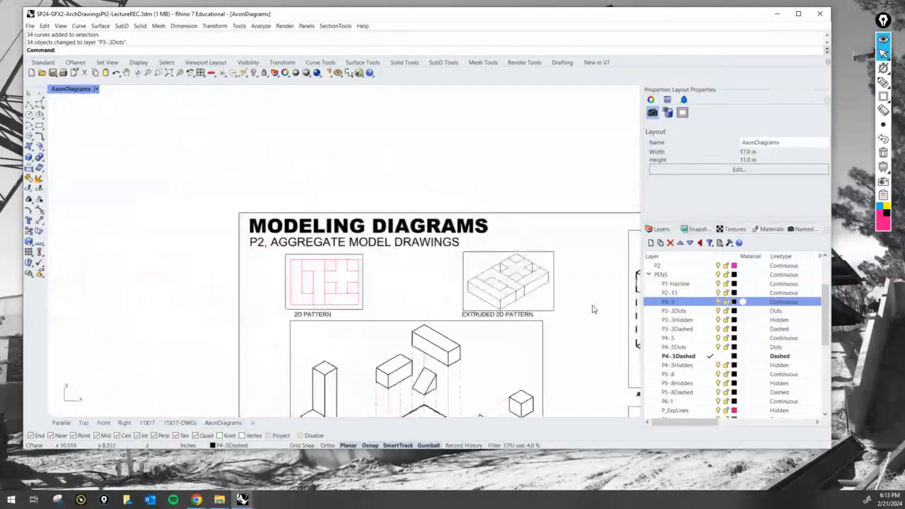
scroll(542, 277, "up", 6)
scroll(392, 236, "down", 3)
scroll(388, 240, "up", 3)
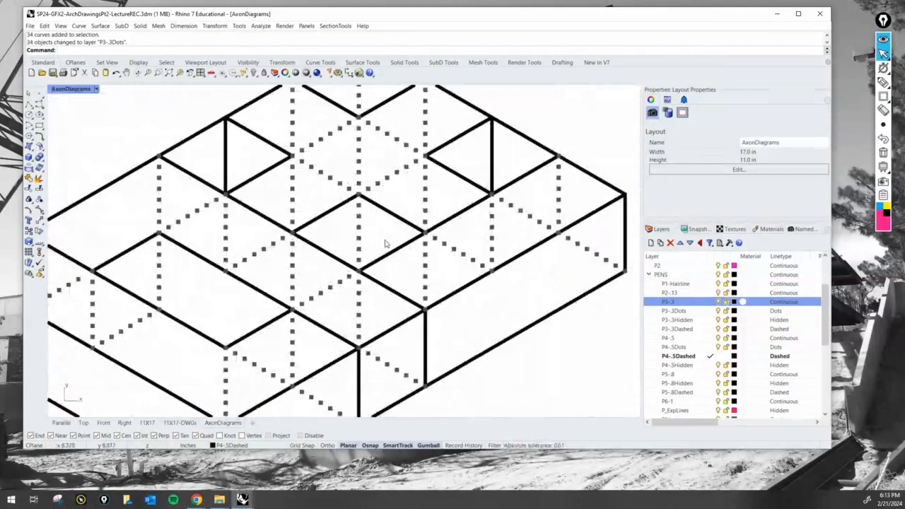
scroll(393, 244, "down", 5)
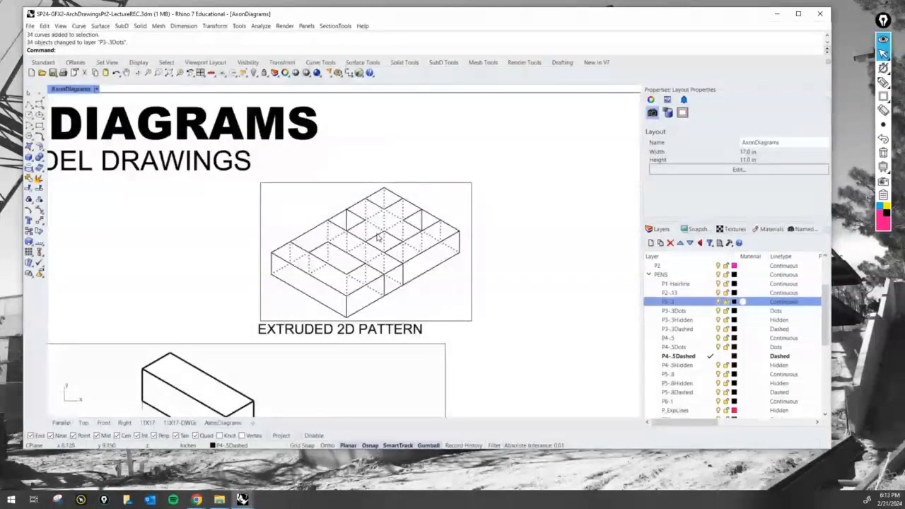
scroll(378, 238, "up", 2)
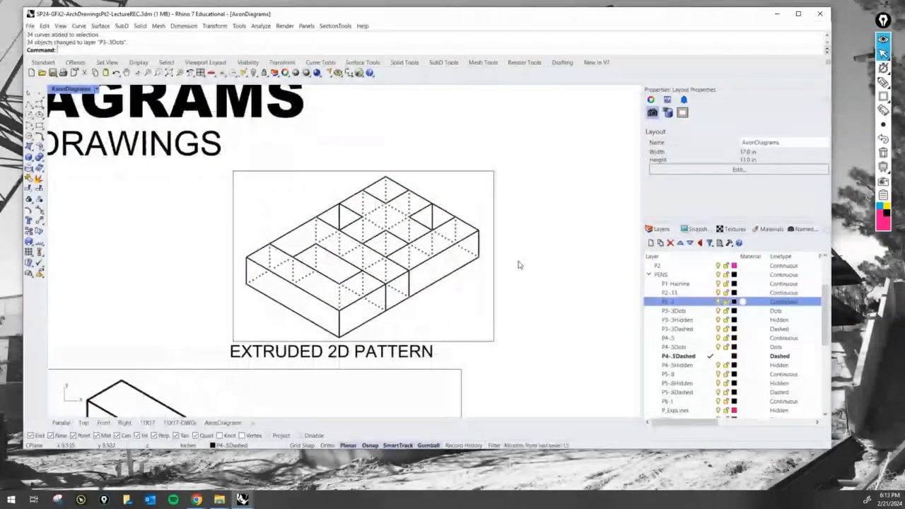
scroll(518, 265, "down", 1)
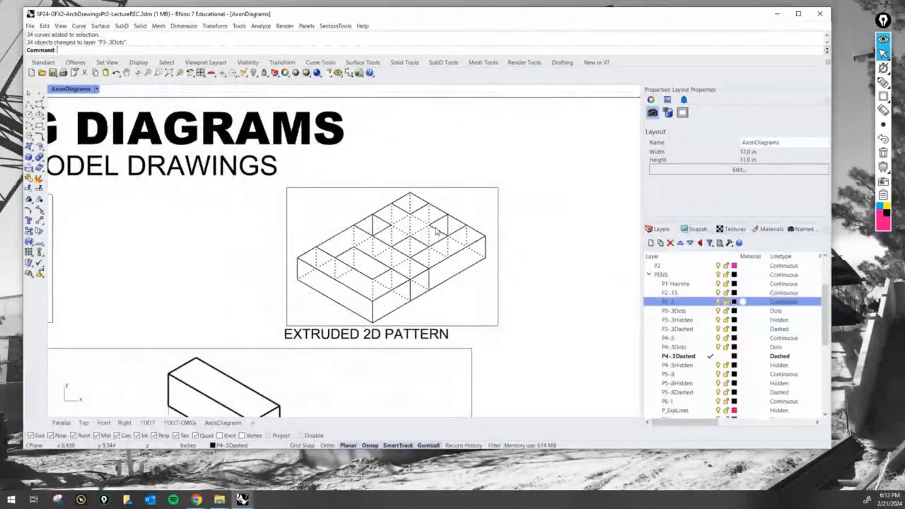
scroll(435, 227, "up", 2)
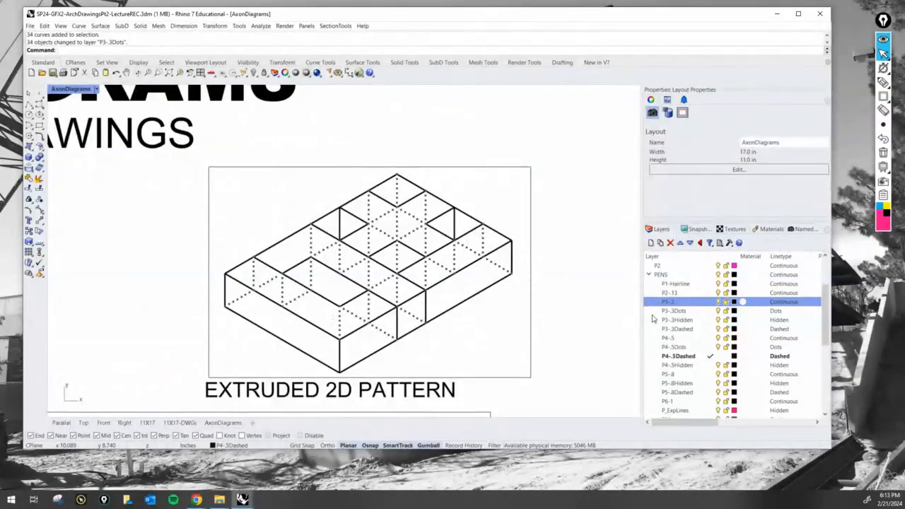
- Turn off the P3-.3 layer and check the P3-.3Dots layer by hiding and showing it
left_click(719, 303)
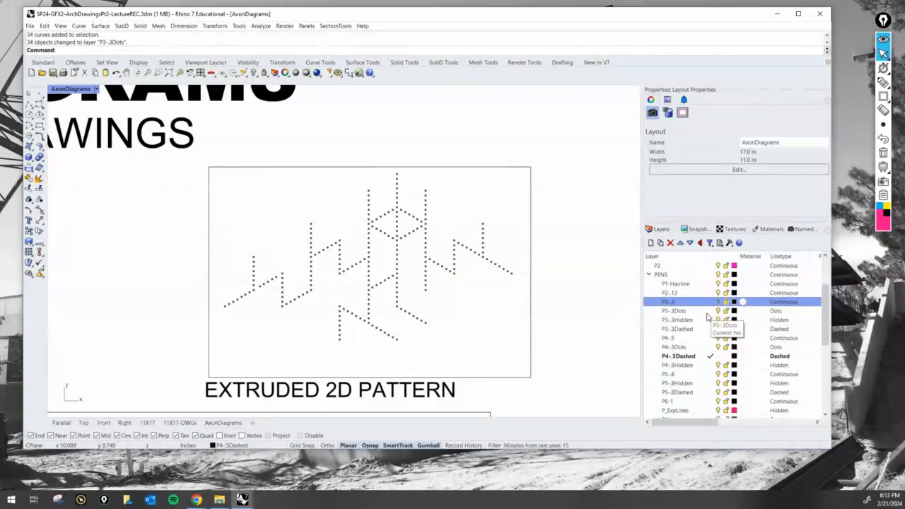
left_click(718, 311)
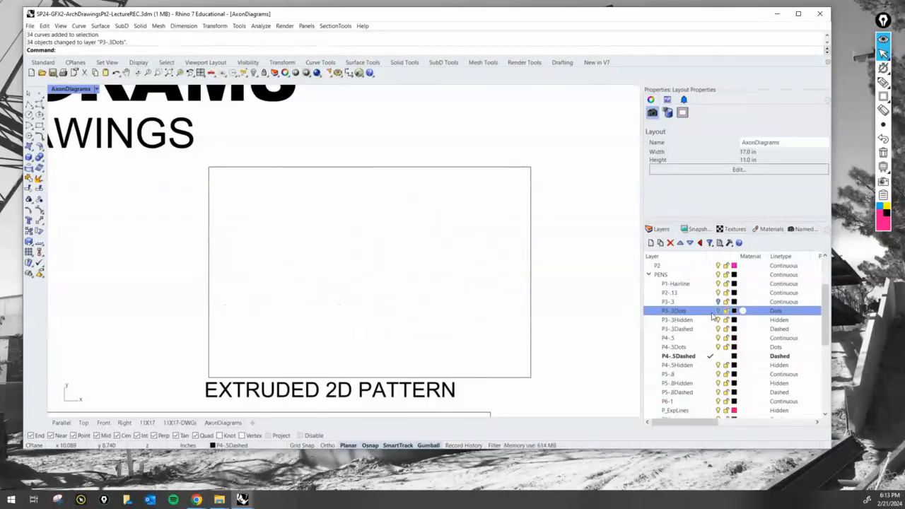
left_click(718, 311)
- Select the extruded pattern's dotted curves in its detail, move them to the P2-.13 pen layer, and return to the layout
double_click(498, 347)
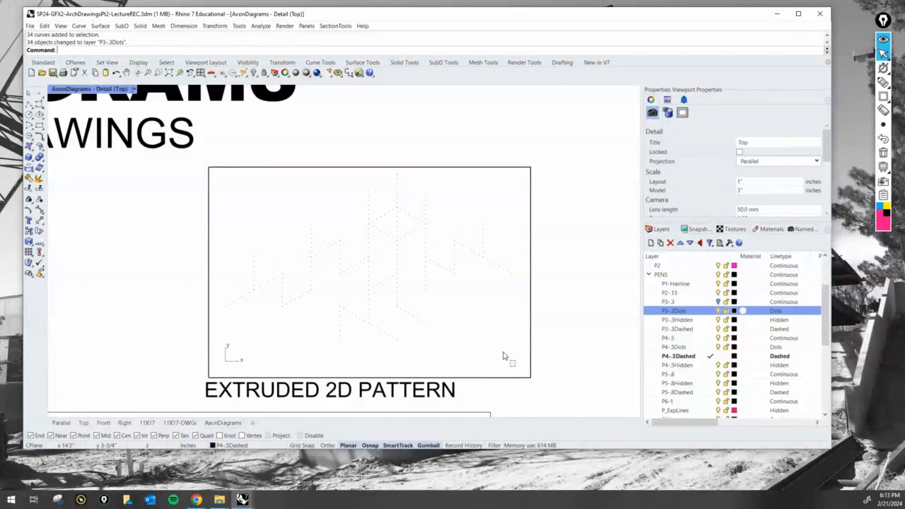
left_click_drag(503, 356, 225, 185)
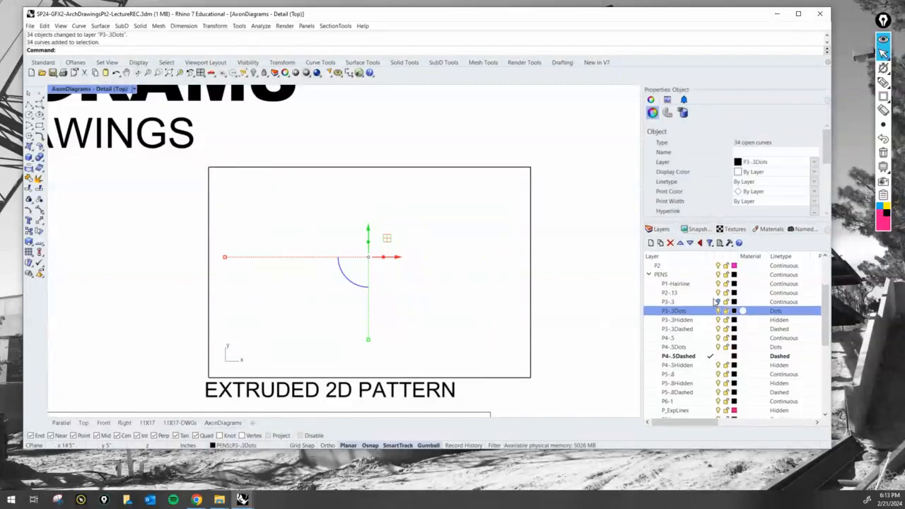
right_click(692, 294)
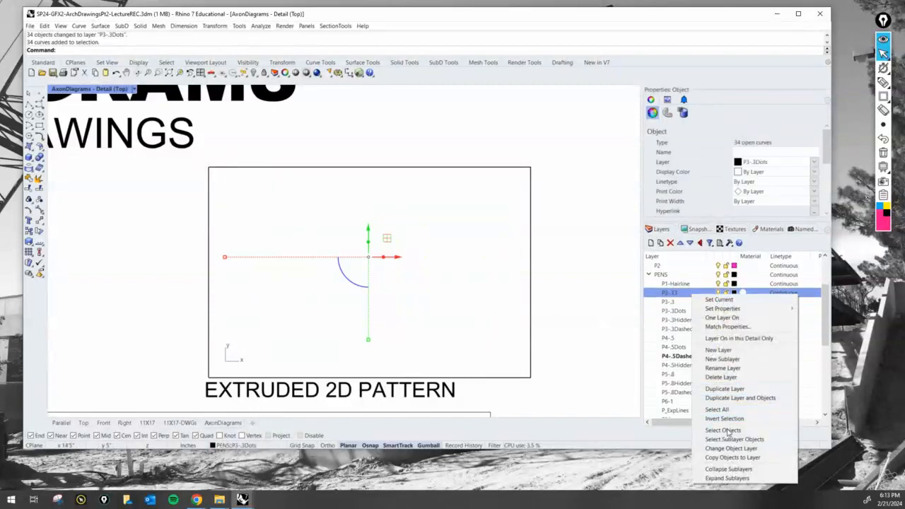
left_click(730, 448)
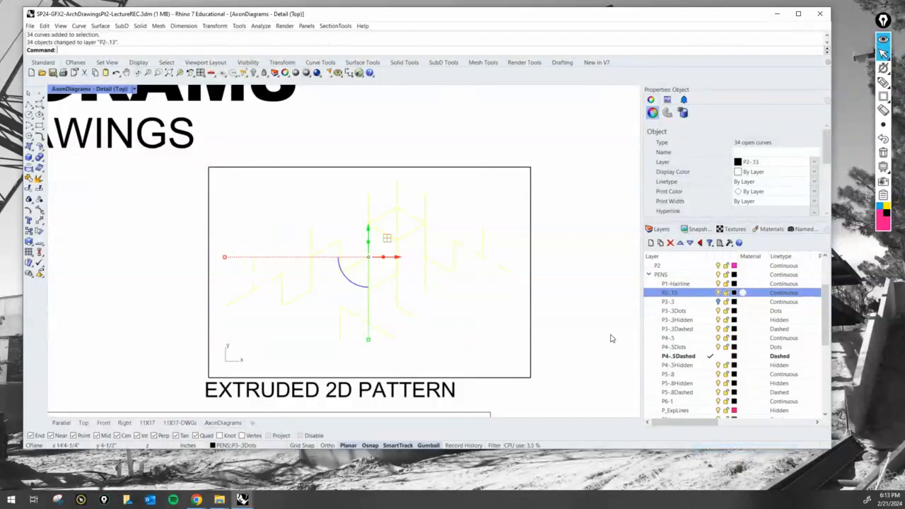
double_click(603, 320)
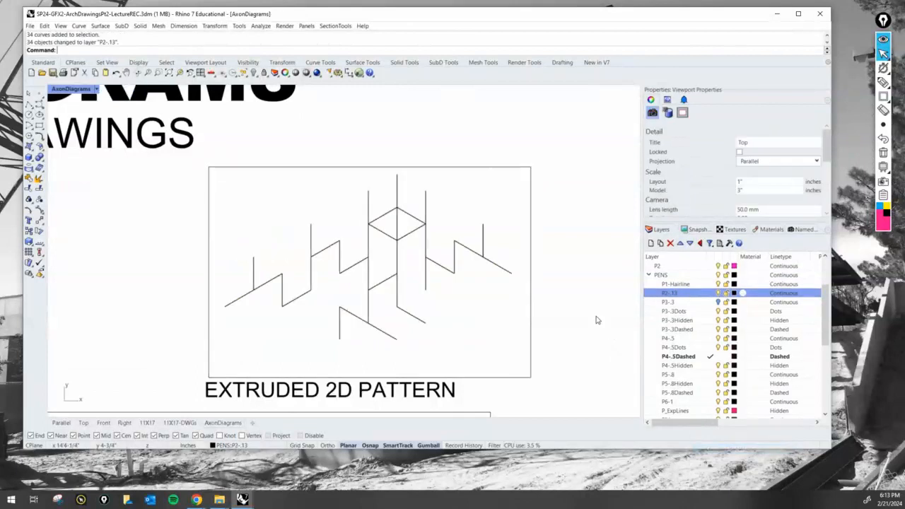
- Duplicate the P2-.13 pen layer as P2-.13Dots and set the new layer's linetype to Dots
right_click(676, 297)
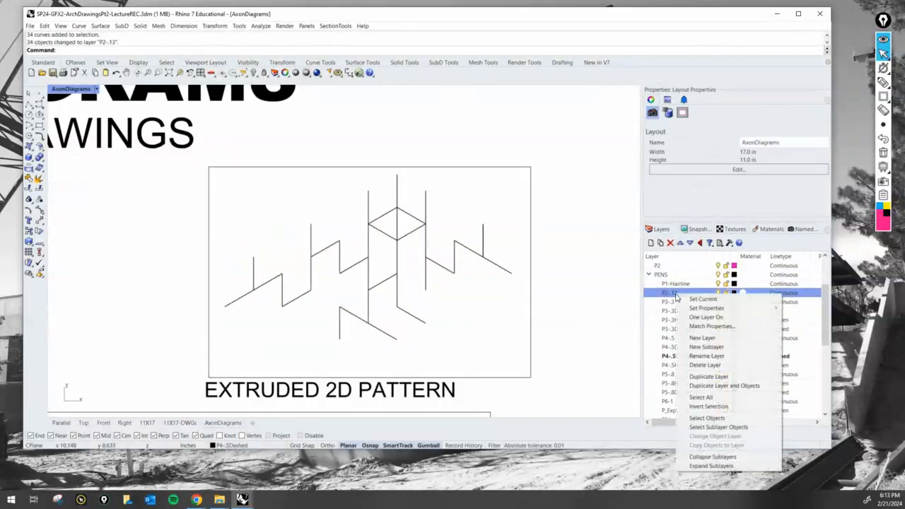
left_click(711, 377)
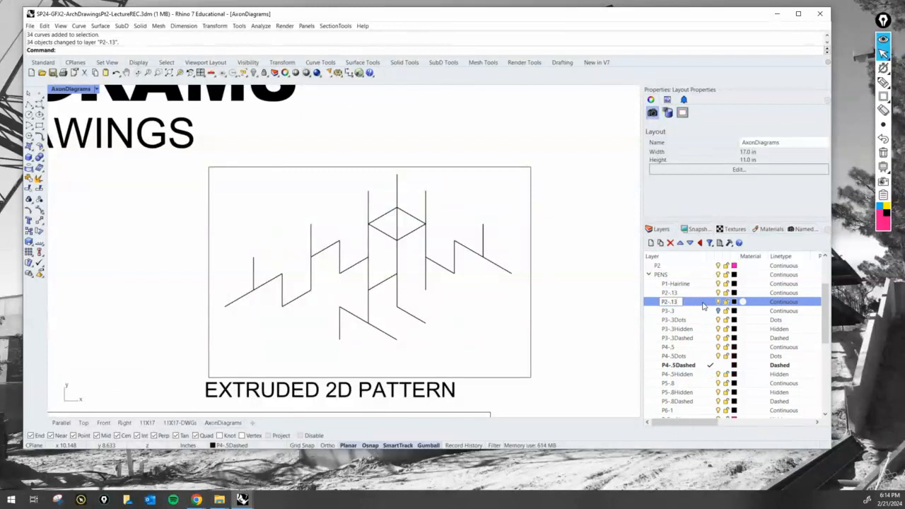
type("Dots")
key("Return")
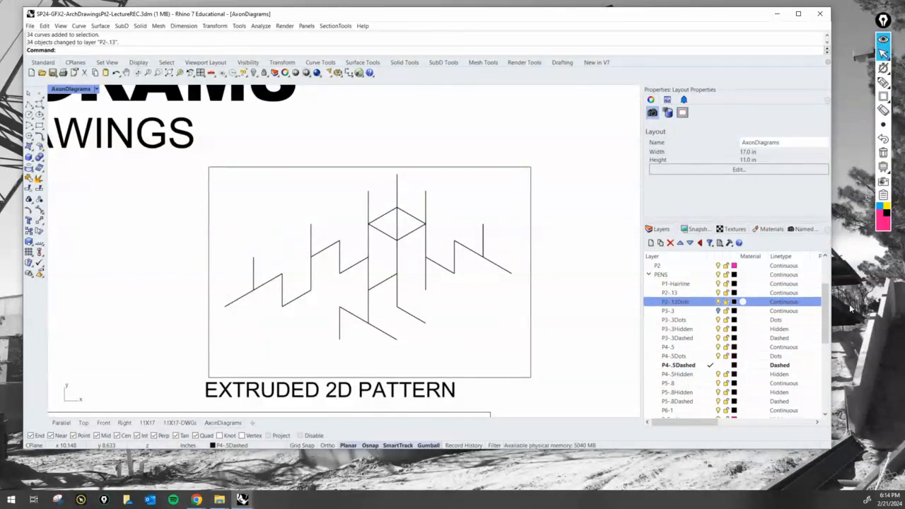
left_click(769, 302)
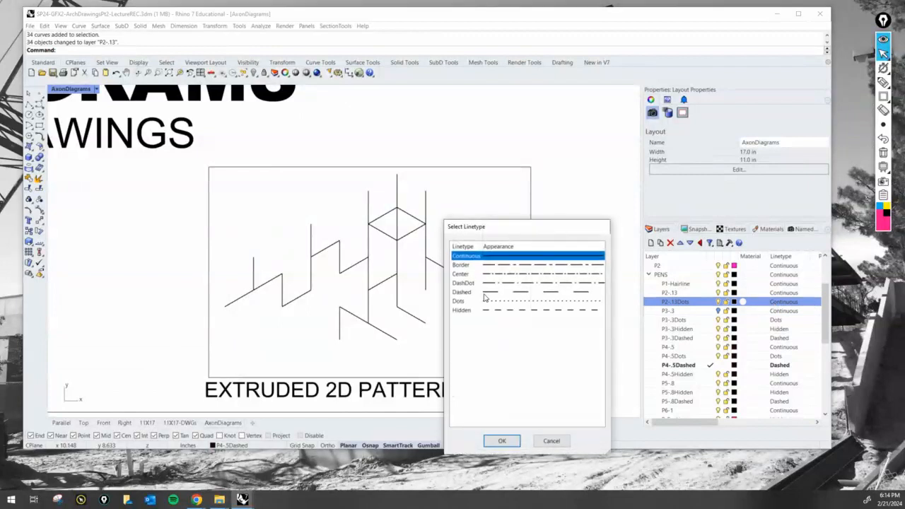
left_click(485, 299)
left_click(502, 441)
- Move all the extruded pattern's hidden curves to the P2-.13Dots layer, return to the layout, and turn the P3-.3 layer back on
double_click(516, 368)
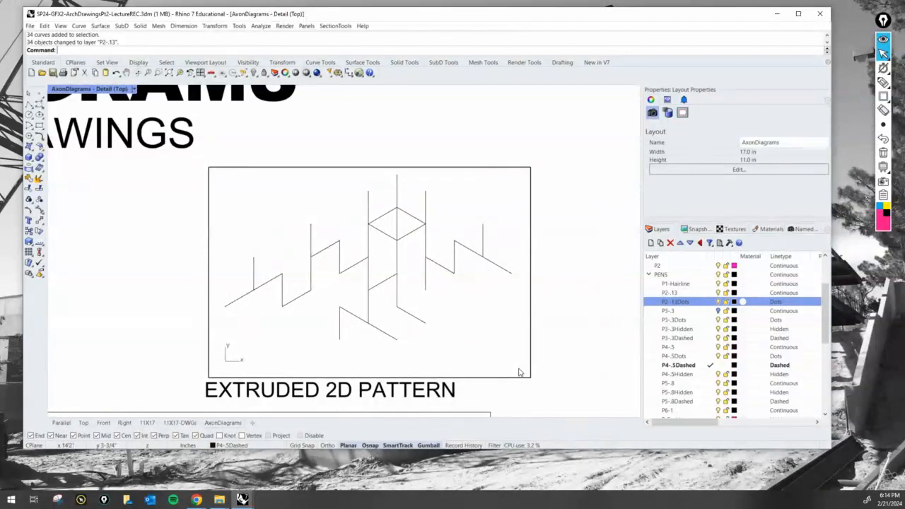
left_click_drag(318, 225, 516, 346)
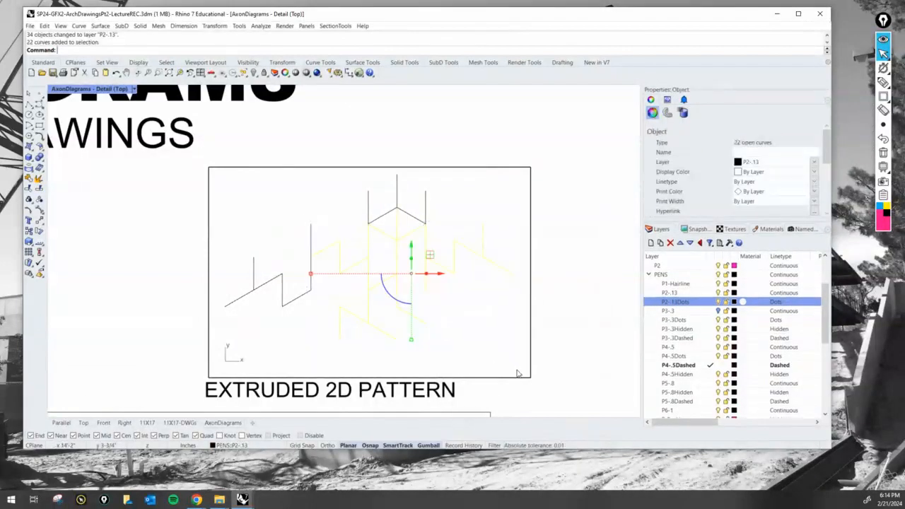
left_click_drag(234, 190, 523, 354)
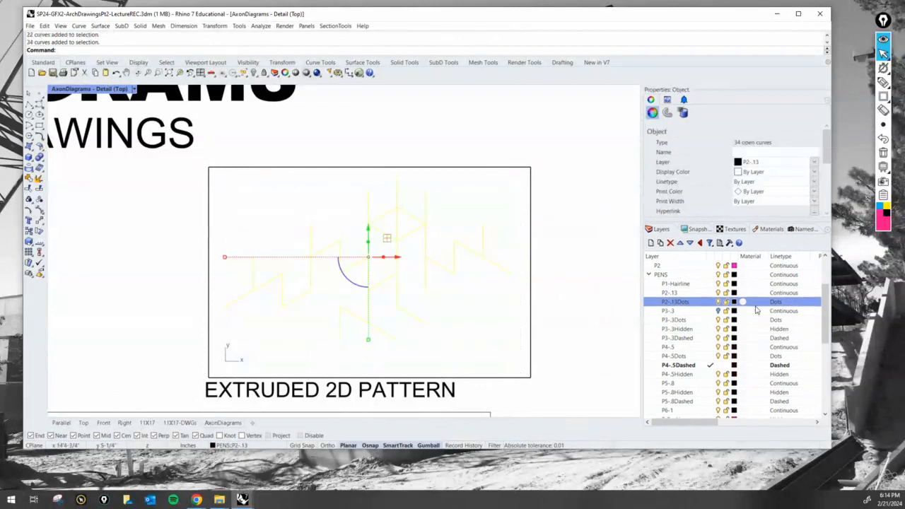
right_click(694, 304)
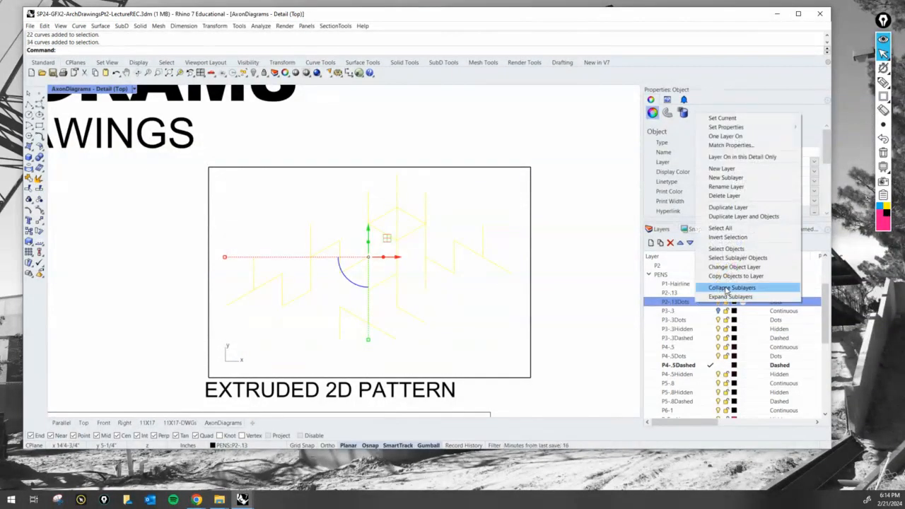
left_click(732, 267)
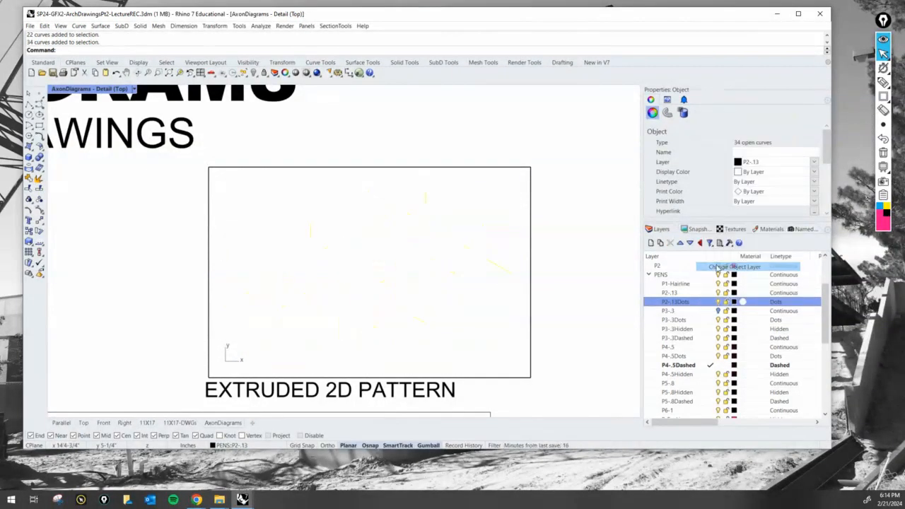
double_click(586, 269)
left_click(714, 311)
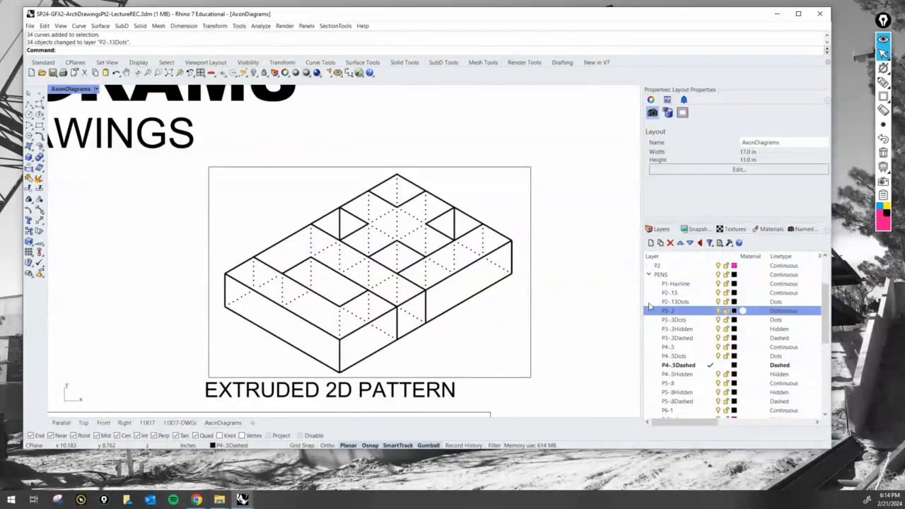
- Compare the extruded pattern's linework with the neighbouring diagrams and check the layer of one outer top edge inside the detail
scroll(602, 286, "down", 3)
right_click_drag(600, 287, 530, 246)
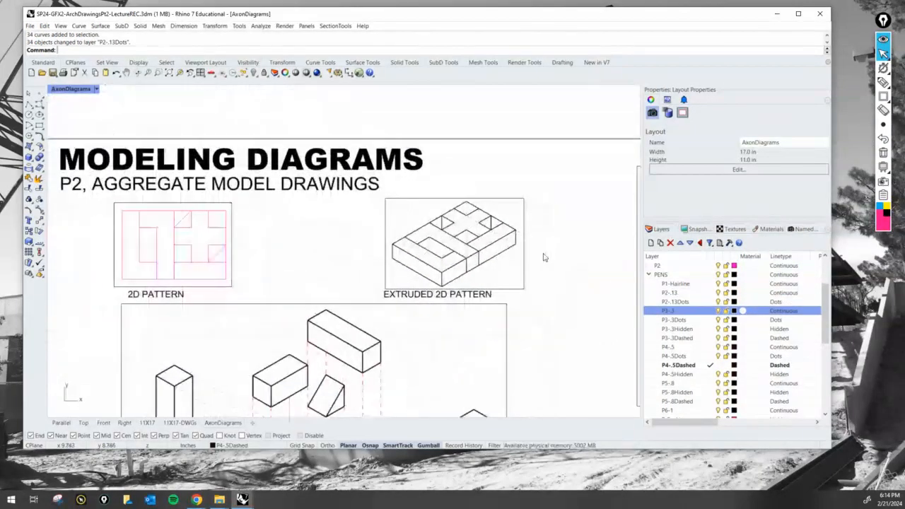
scroll(487, 218, "up", 5)
double_click(520, 180)
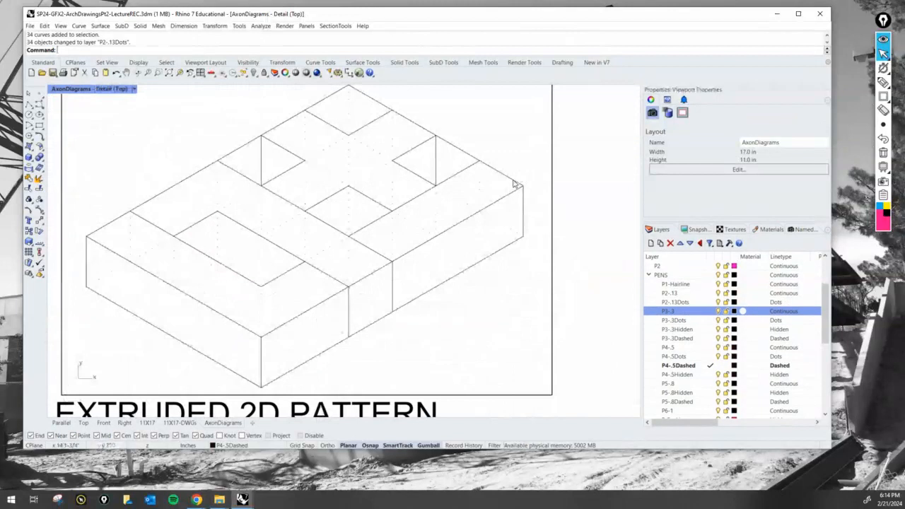
left_click(516, 184)
left_click(577, 228)
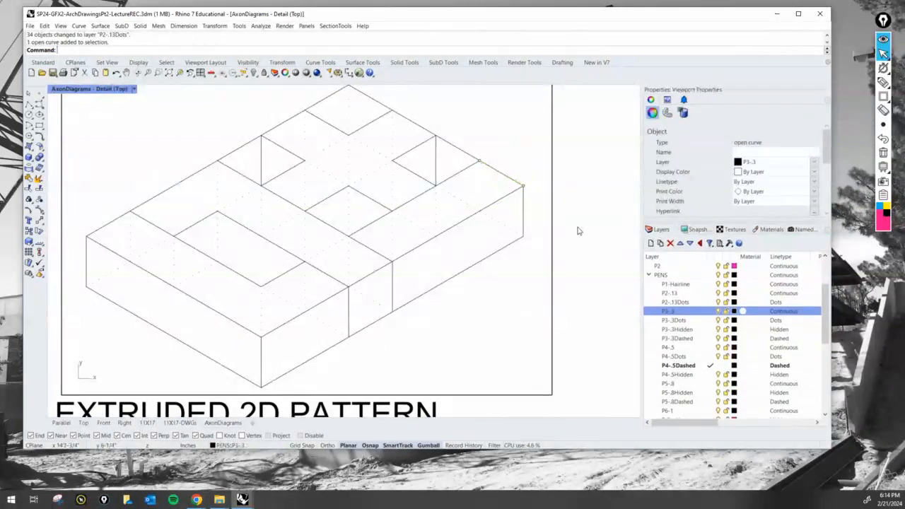
double_click(577, 229)
scroll(584, 224, "down", 3)
mouse_move(584, 224)
right_mouse_down()
mouse_move(562, 221)
mouse_move(560, 233)
right_mouse_up()
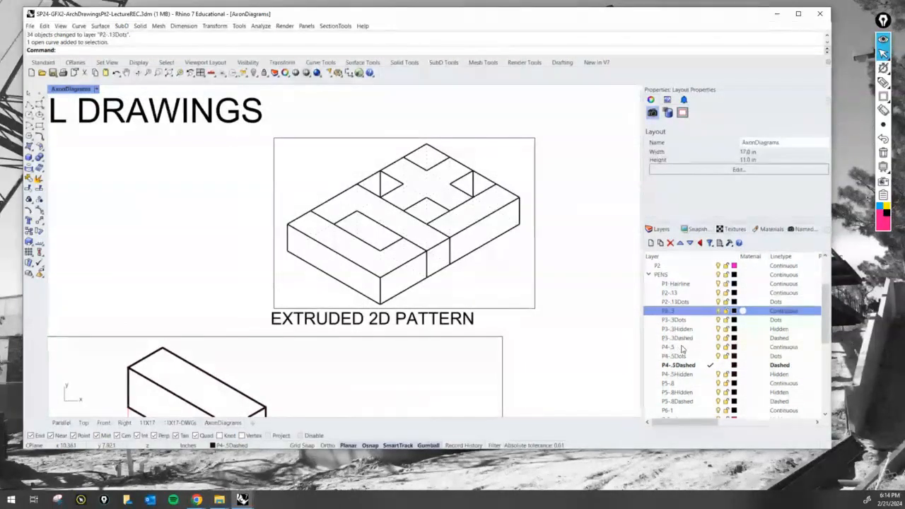
- Make P5-.8 the current layer and trace the extruded pattern's outer silhouette with a closed polyline in its detail, then return to the layout
left_click(710, 382)
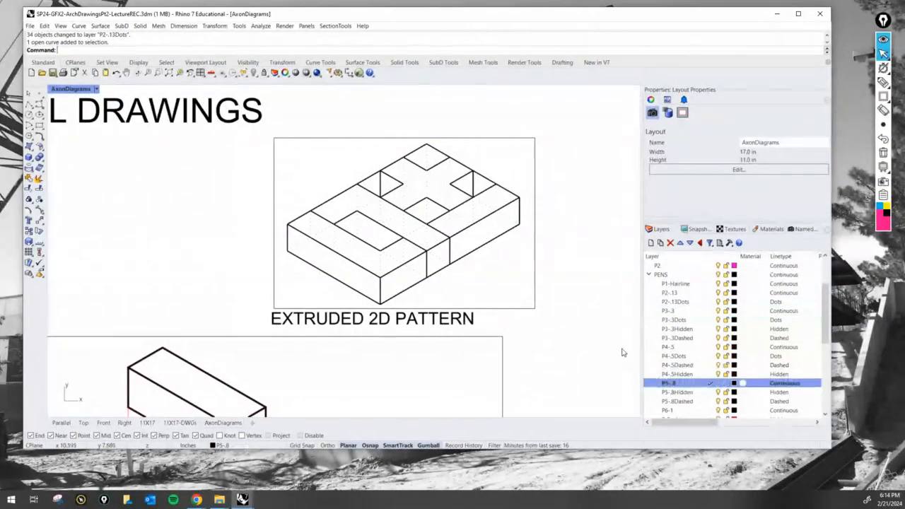
double_click(518, 257)
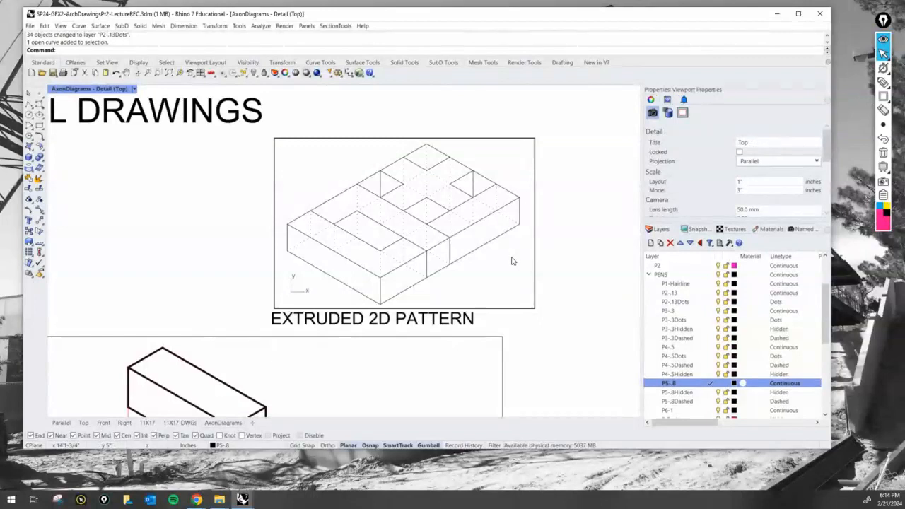
key("Return")
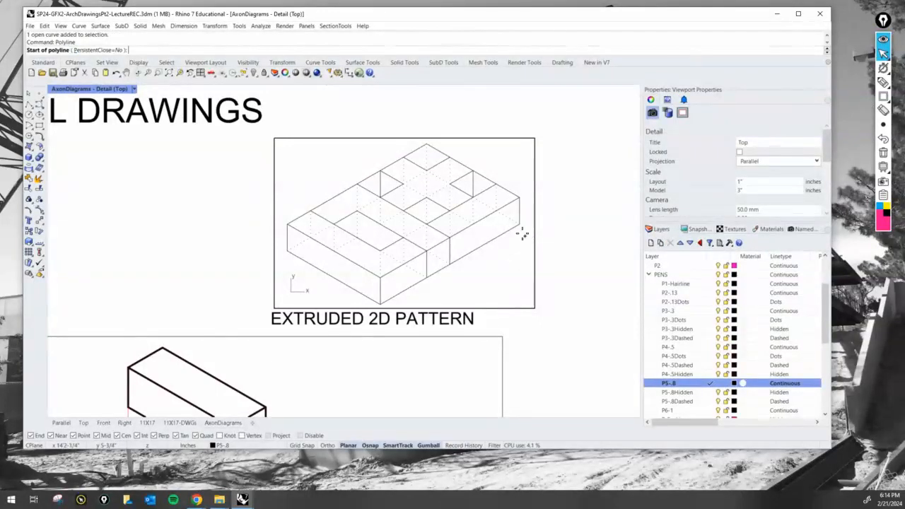
left_click(521, 224)
left_click(525, 203)
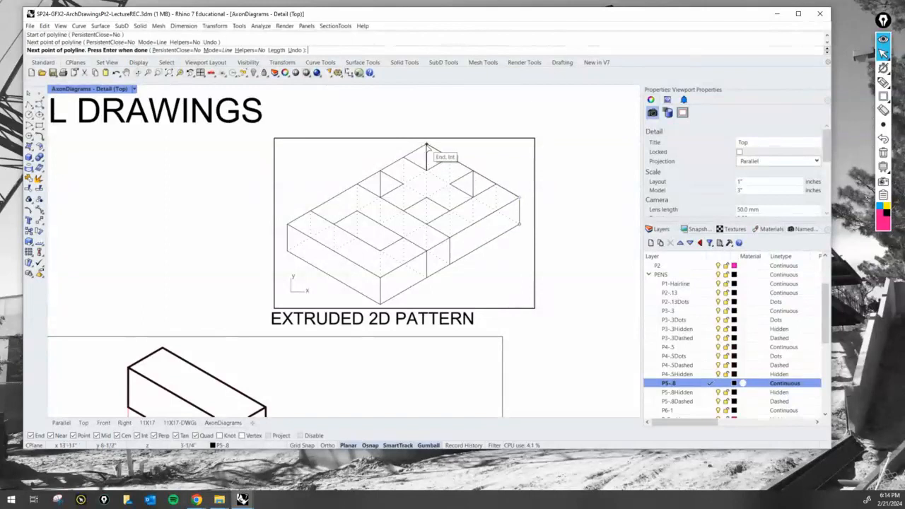
left_click(426, 146)
left_click(287, 225)
left_click(287, 249)
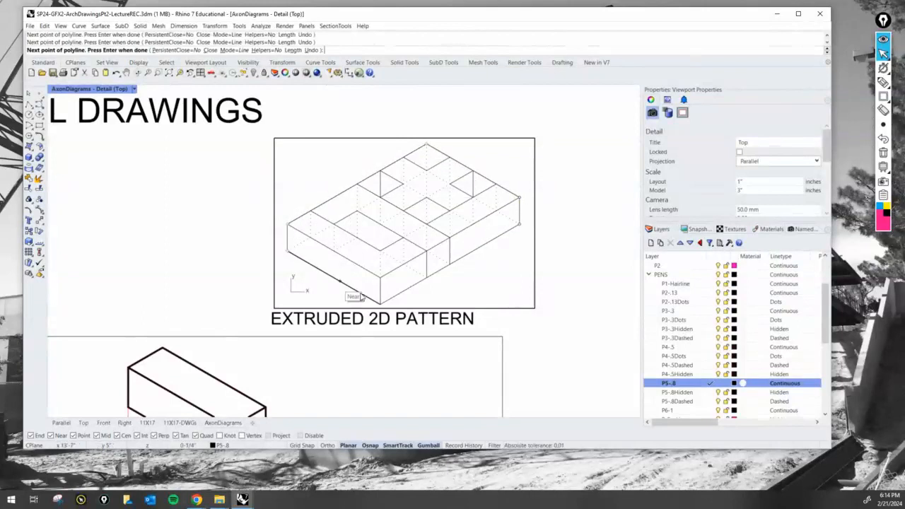
left_click(380, 302)
left_click(519, 224)
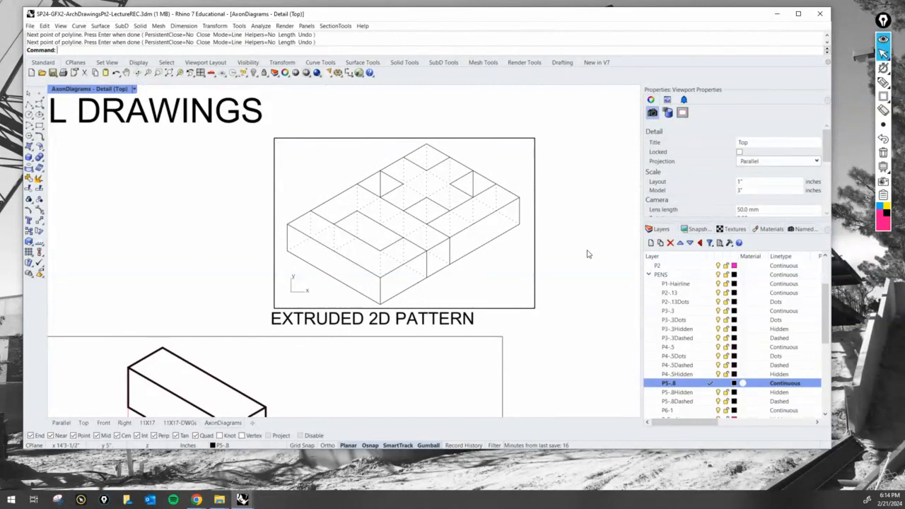
double_click(586, 251)
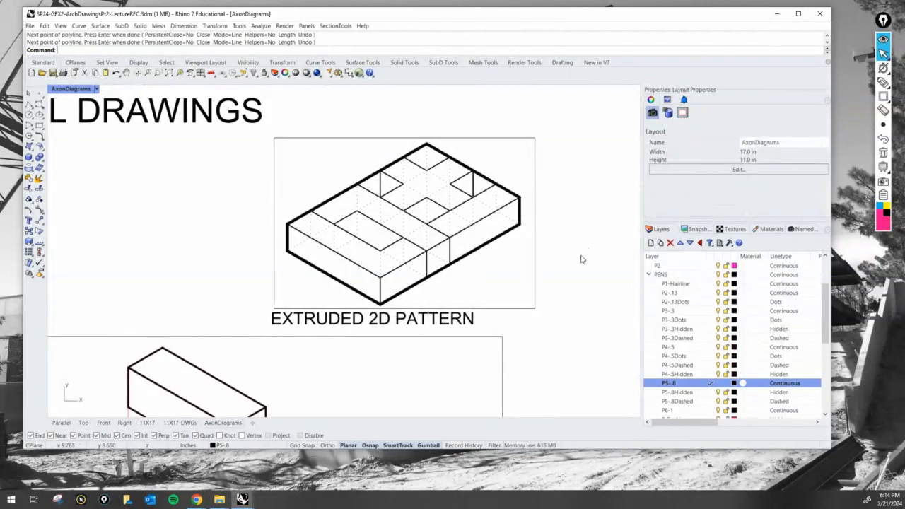
- Inside the 2D PATTERN detail view, change all of the magenta pattern curves to layer P3-.3, and return to the layout
scroll(586, 258, "down", 4)
right_click_drag(588, 259, 584, 239)
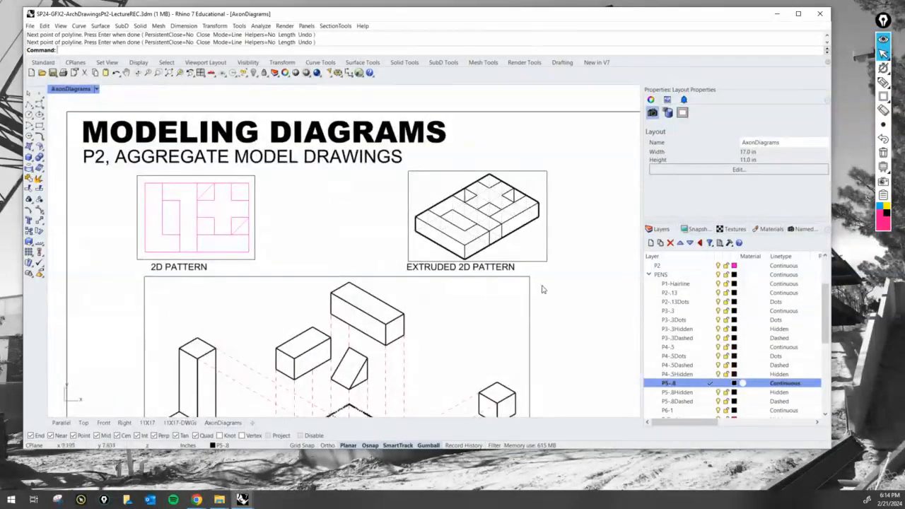
mouse_move(542, 289)
right_mouse_down()
mouse_move(519, 255)
mouse_move(521, 269)
mouse_move(534, 273)
right_mouse_up()
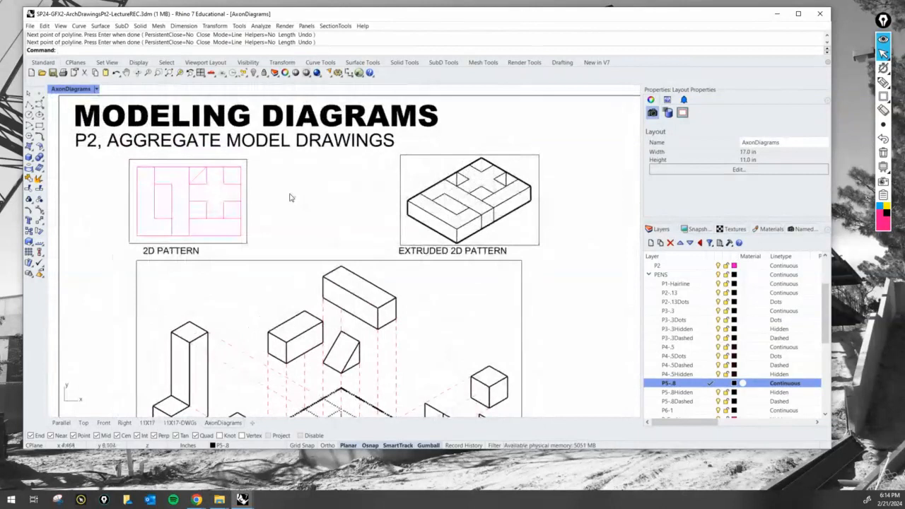
right_click_drag(289, 197, 327, 244)
scroll(313, 229, "up", 3)
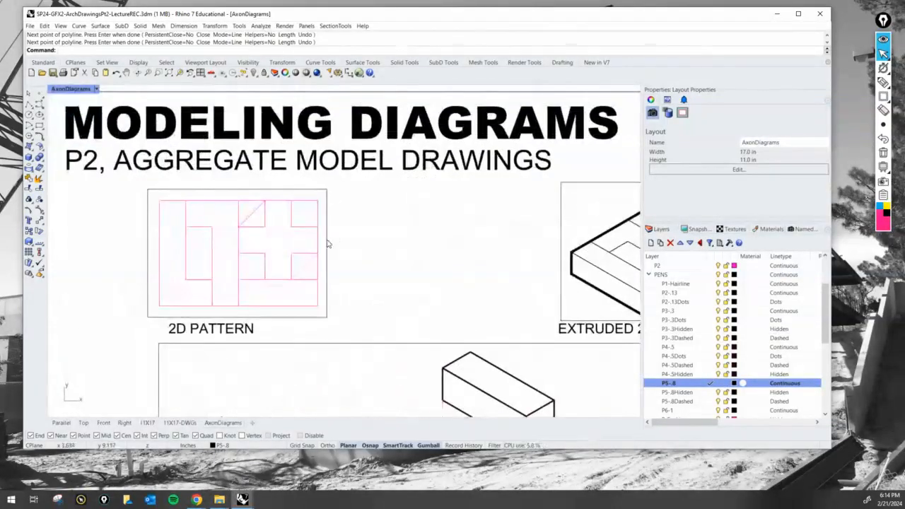
left_click(279, 248)
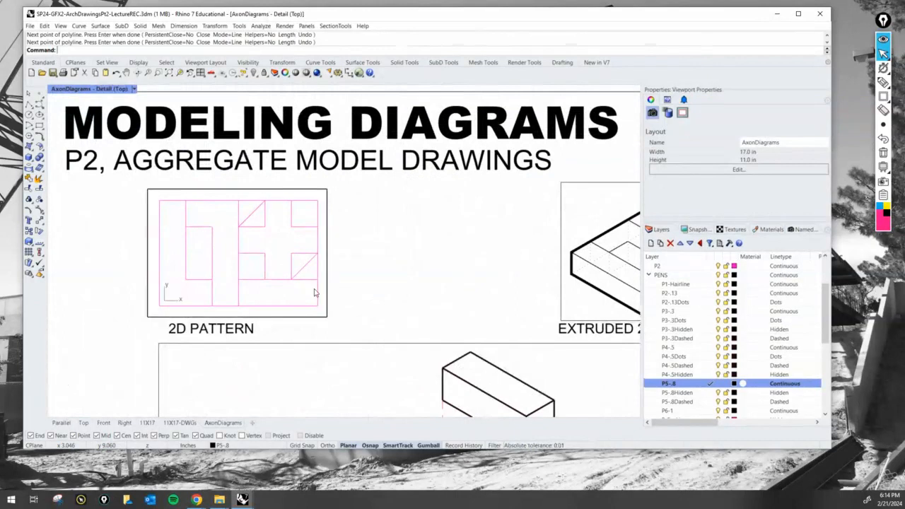
double_click(317, 306)
mouse_move(316, 306)
left_mouse_down()
mouse_move(238, 221)
mouse_move(159, 196)
left_mouse_up()
double_click(304, 245)
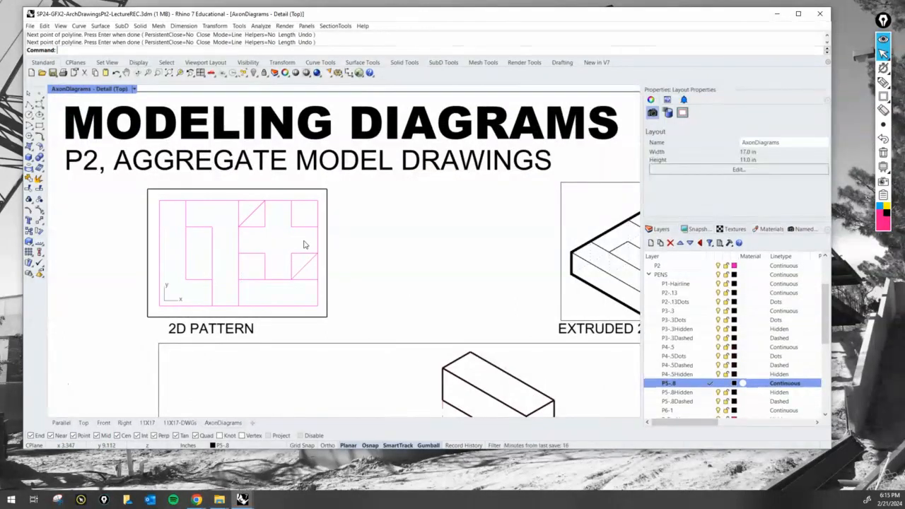
left_click_drag(321, 309, 154, 197)
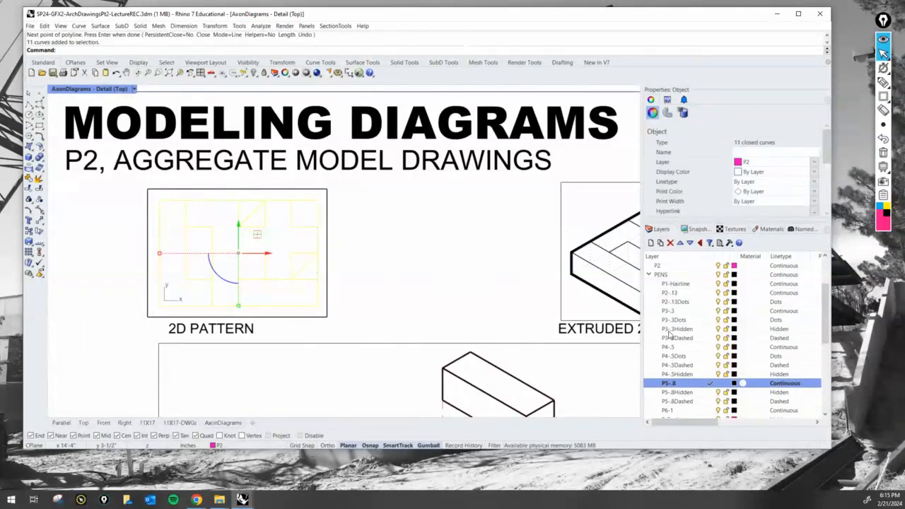
left_click(690, 312)
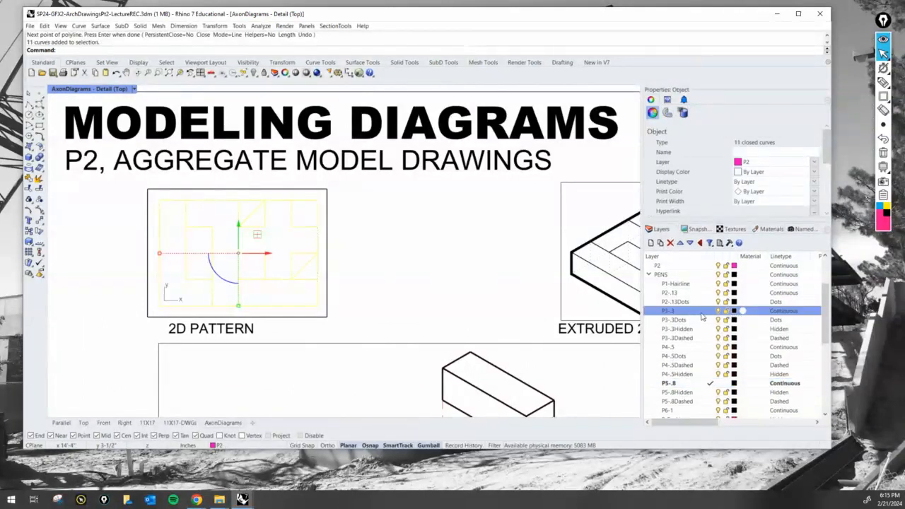
right_click(701, 316)
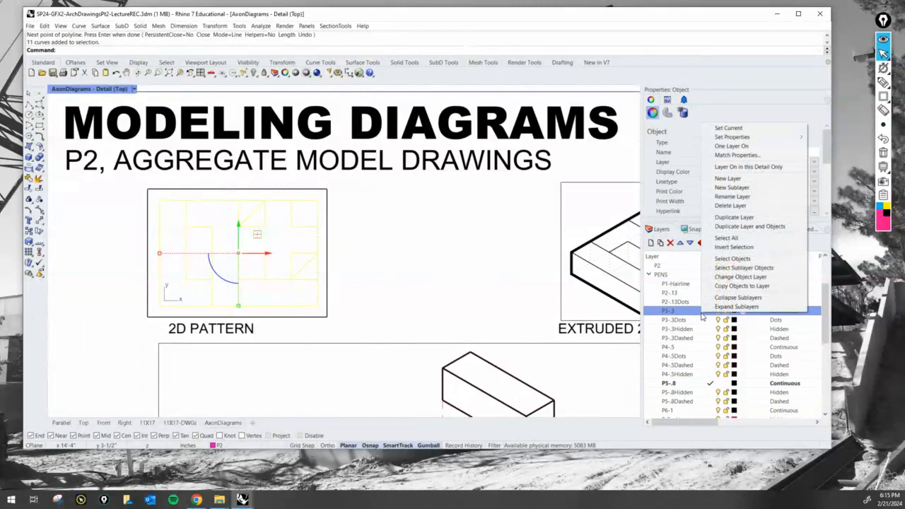
left_click(735, 276)
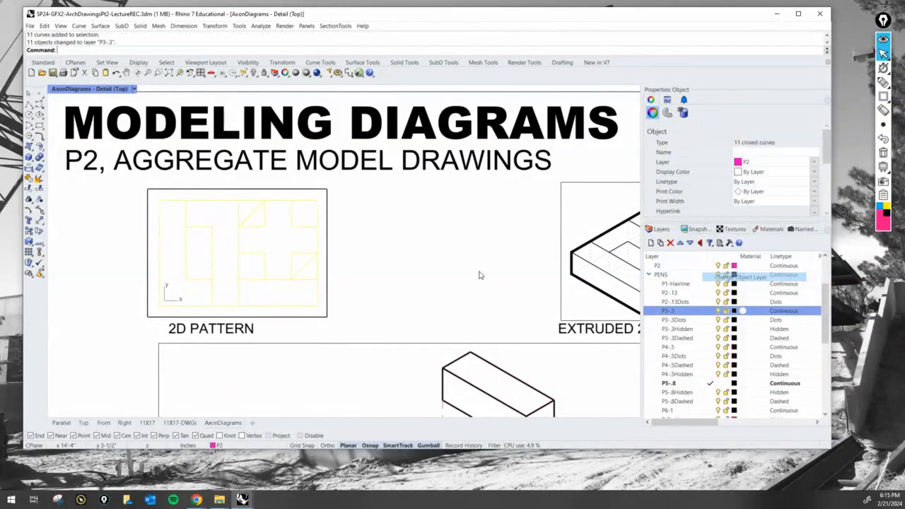
left_click(421, 259)
double_click(410, 259)
- Examine the line weights of the 2D pattern up close and against the other diagrams on the sheet
scroll(410, 258, "down", 2)
scroll(331, 242, "up", 6)
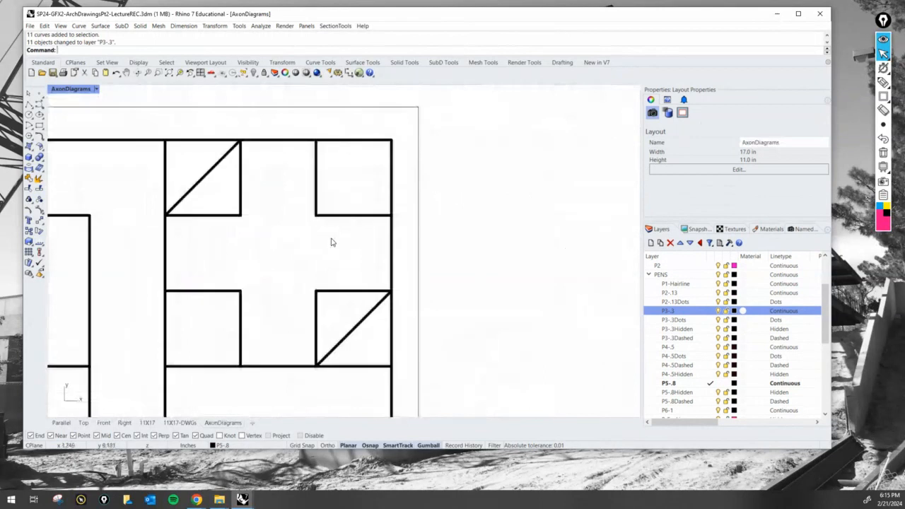
scroll(331, 242, "down", 6)
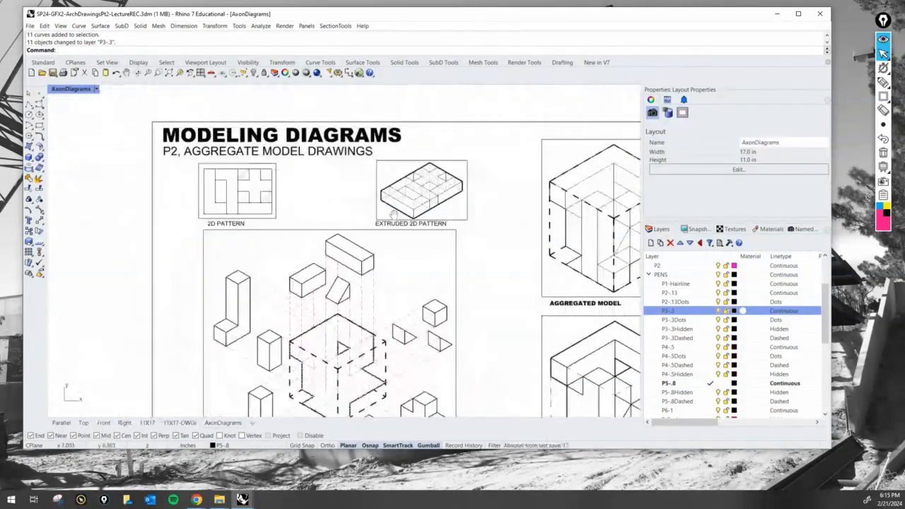
right_click_drag(393, 212, 338, 171)
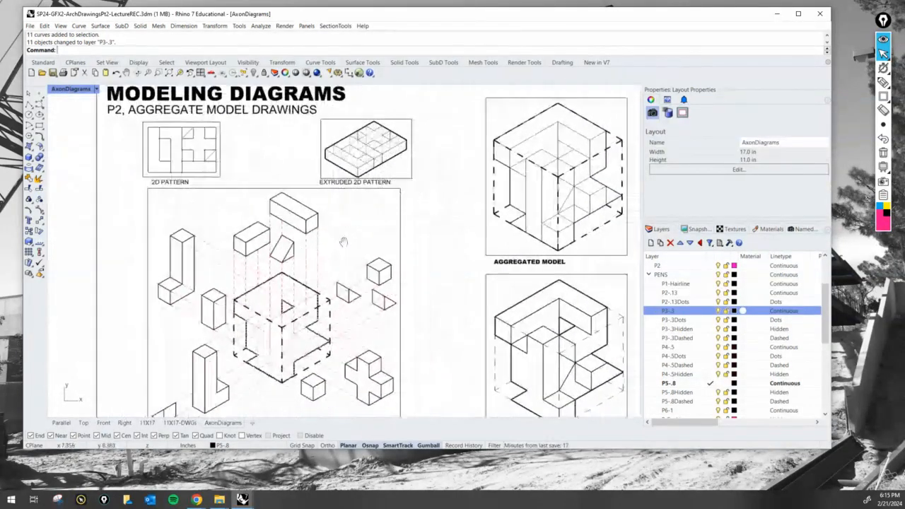
scroll(343, 242, "down", 3)
scroll(353, 277, "up", 2)
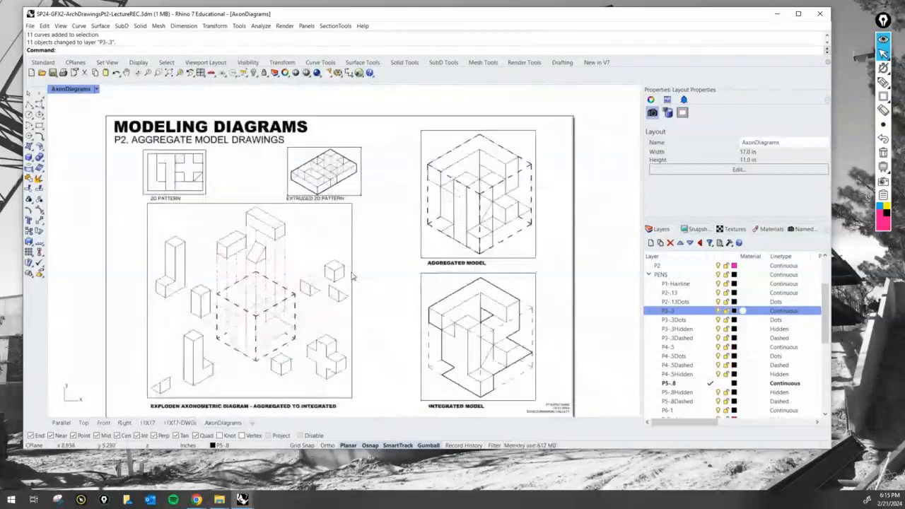
right_click_drag(353, 276, 407, 282)
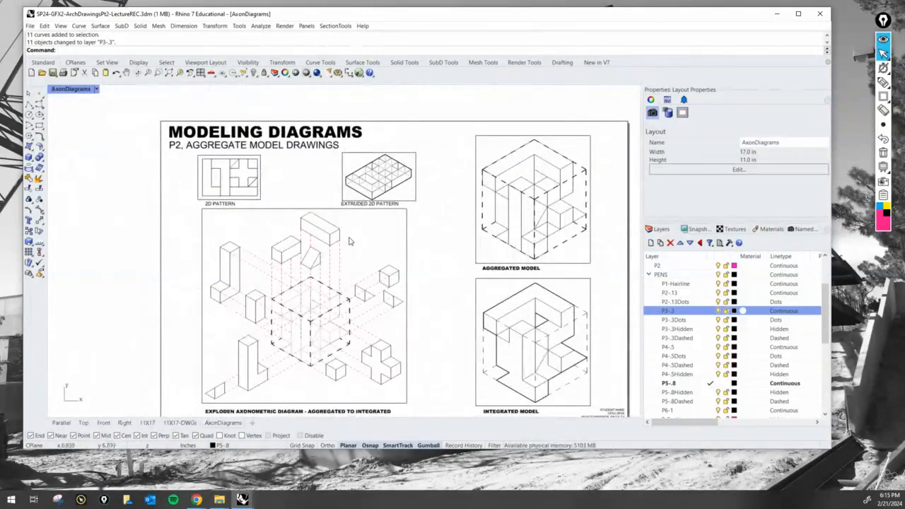
scroll(349, 241, "up", 5)
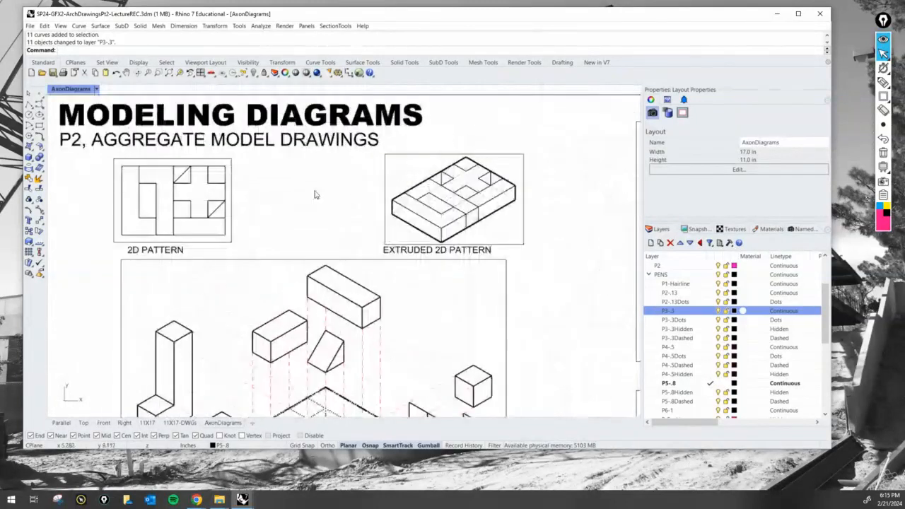
right_click_drag(313, 196, 329, 212)
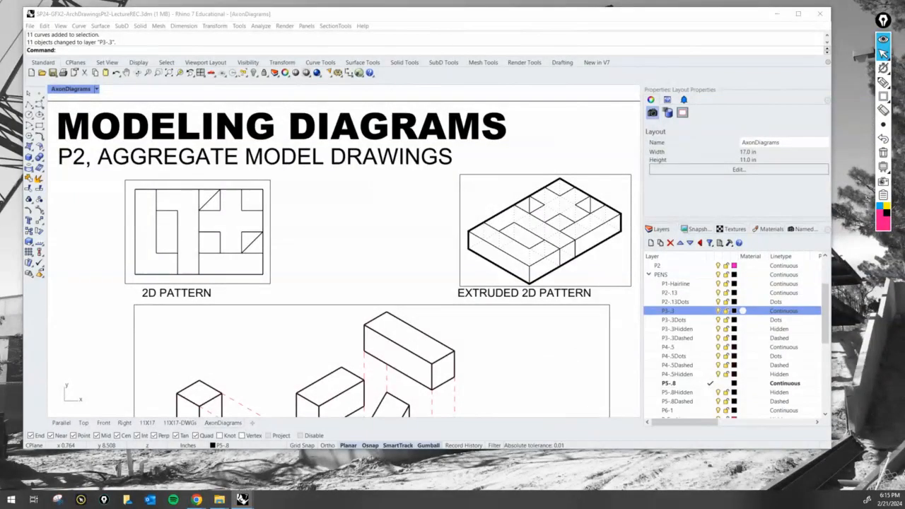
- Paste the copied inventory text block and move it onto the sheet between the 2D PATTERN and EXTRUDED 2D PATTERN views
left_click(336, 219)
key("ctrl+v")
scroll(337, 219, "down", 5)
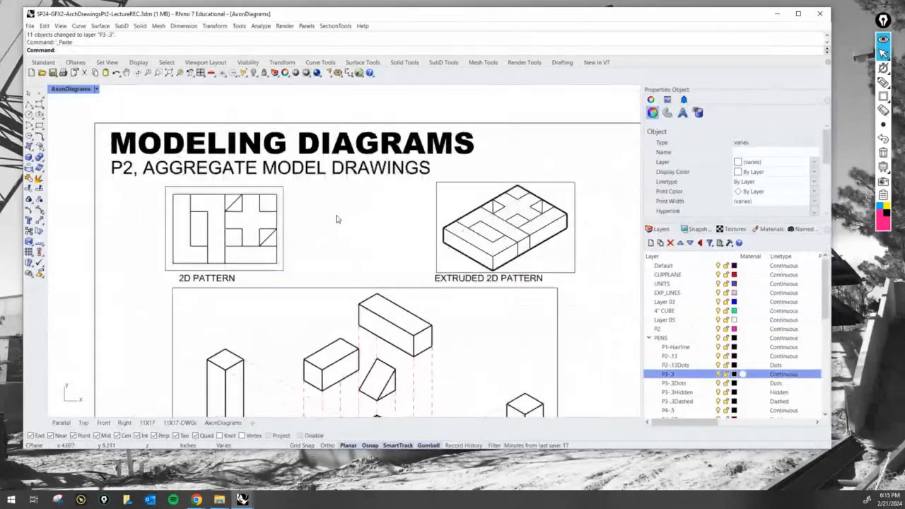
right_click_drag(420, 190, 463, 231)
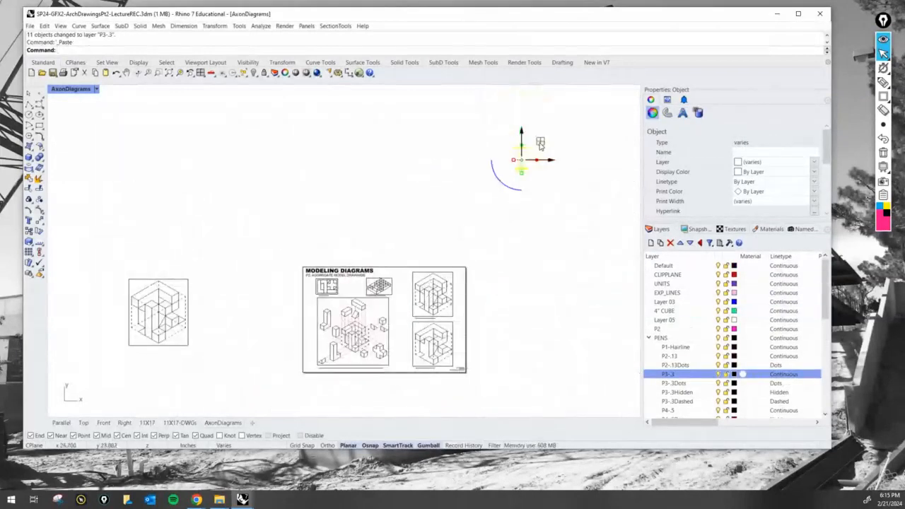
left_click_drag(540, 145, 354, 285)
scroll(357, 282, "up", 5)
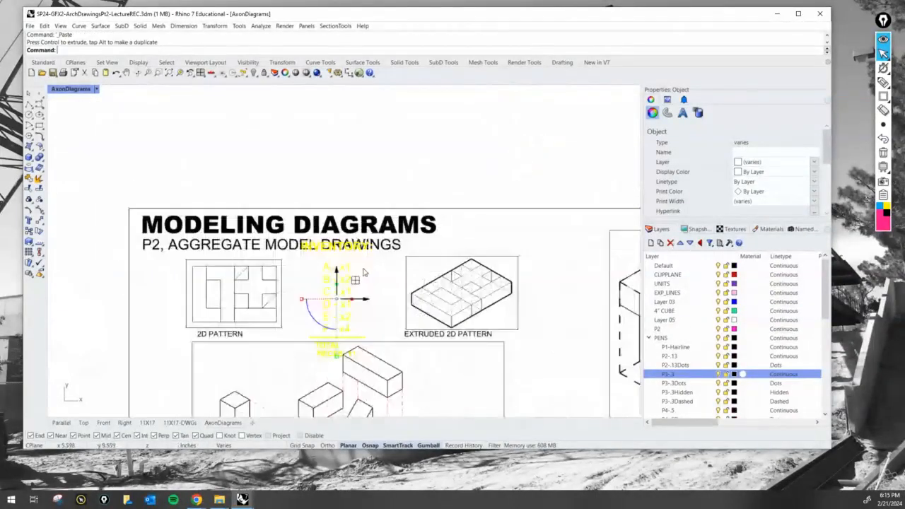
scroll(367, 277, "up", 3)
scroll(368, 225, "down", 6)
scroll(392, 204, "up", 2)
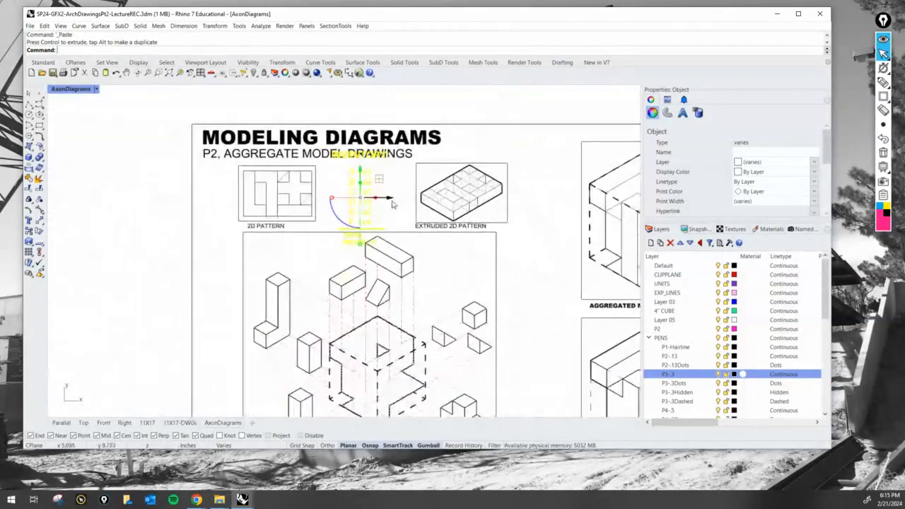
scroll(392, 204, "up", 3)
- Try moving only the INVENTORY: heading to the open space above the EXTRUDED 2D PATTERN view
left_click(352, 138)
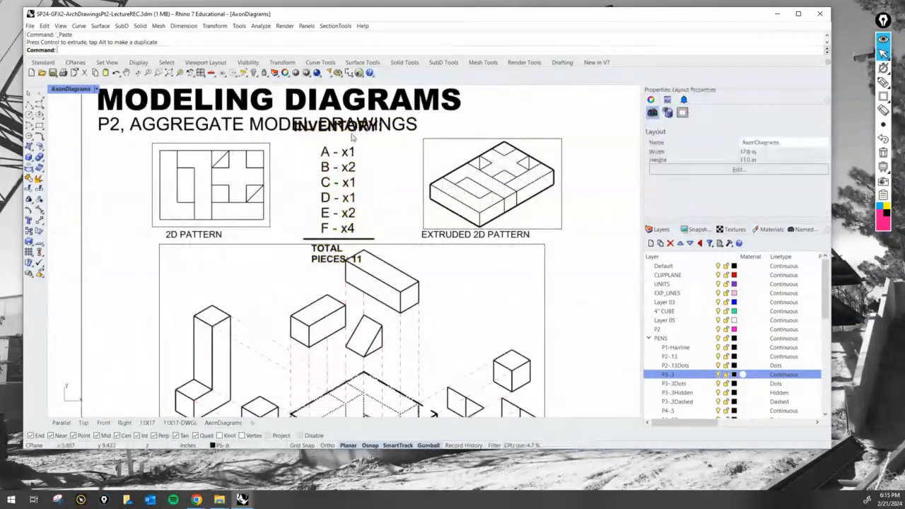
left_click(353, 139)
left_click(379, 161)
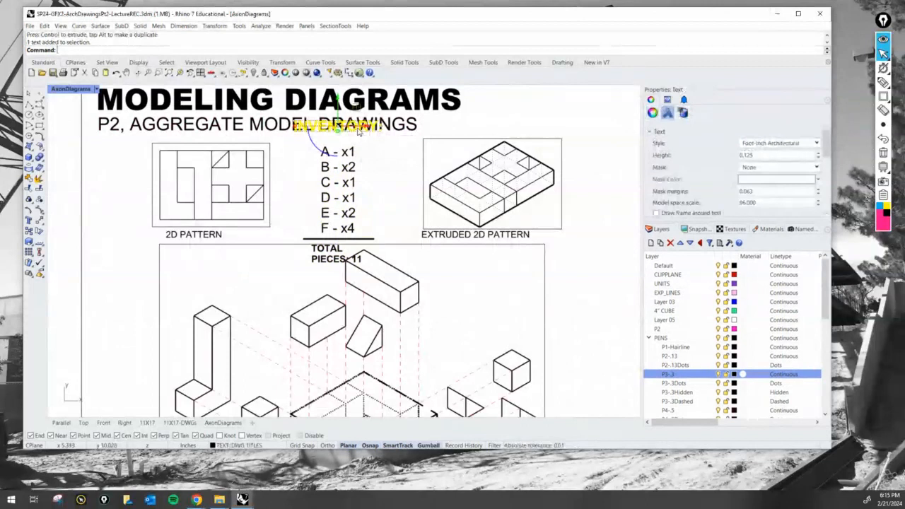
left_click_drag(356, 111, 580, 99)
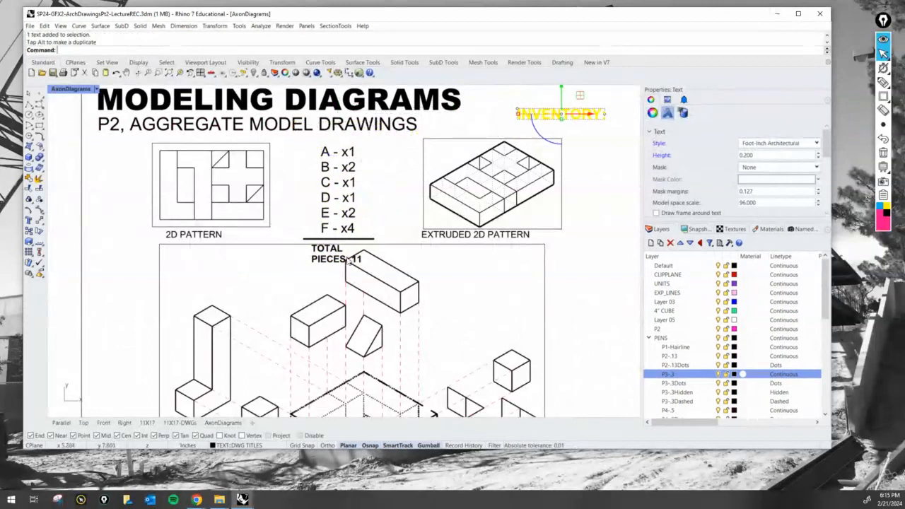
scroll(360, 222, "down", 5)
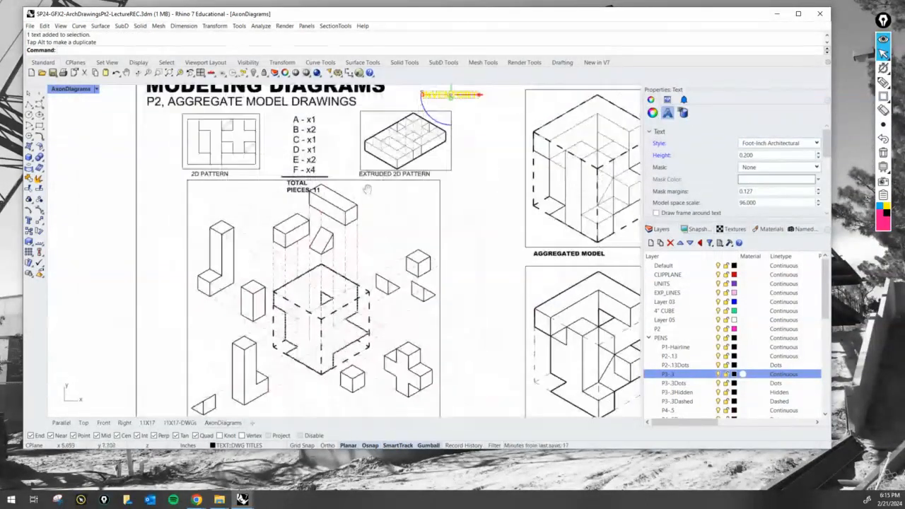
left_click(332, 207)
scroll(331, 206, "up", 4)
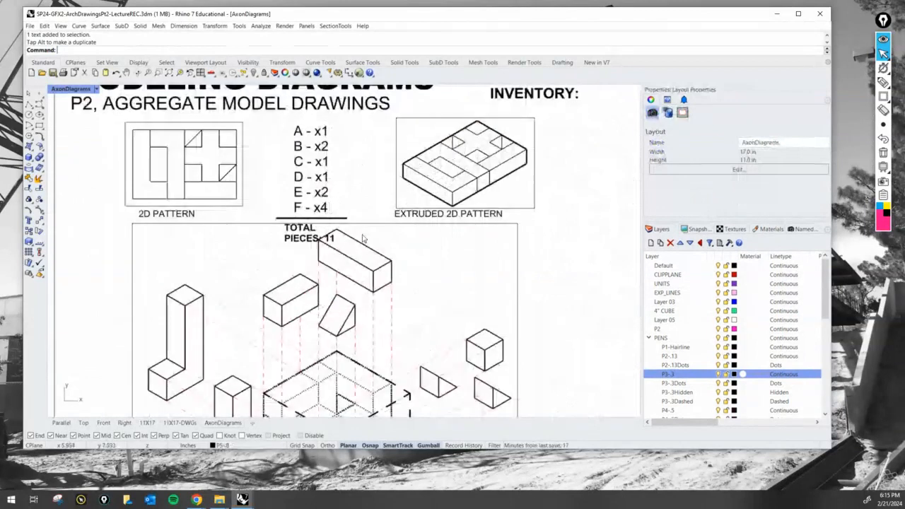
scroll(348, 184, "down", 3)
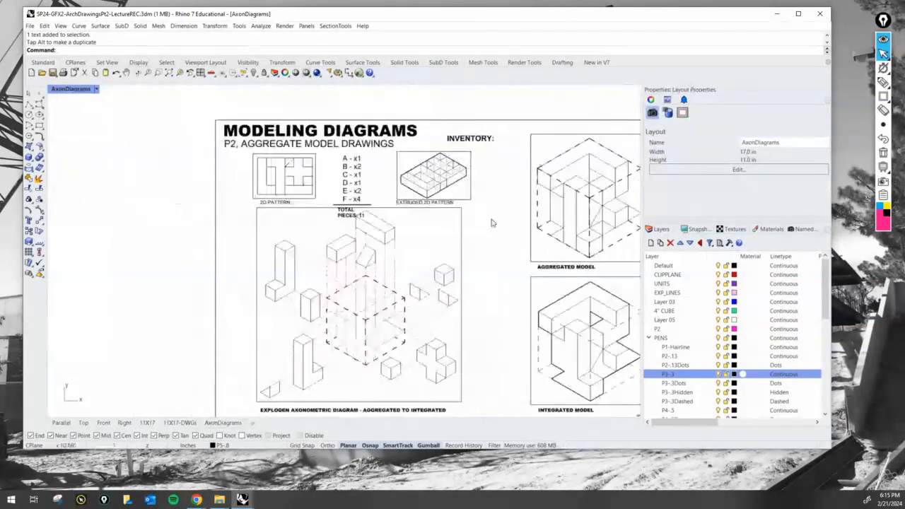
right_click_drag(490, 168, 468, 201)
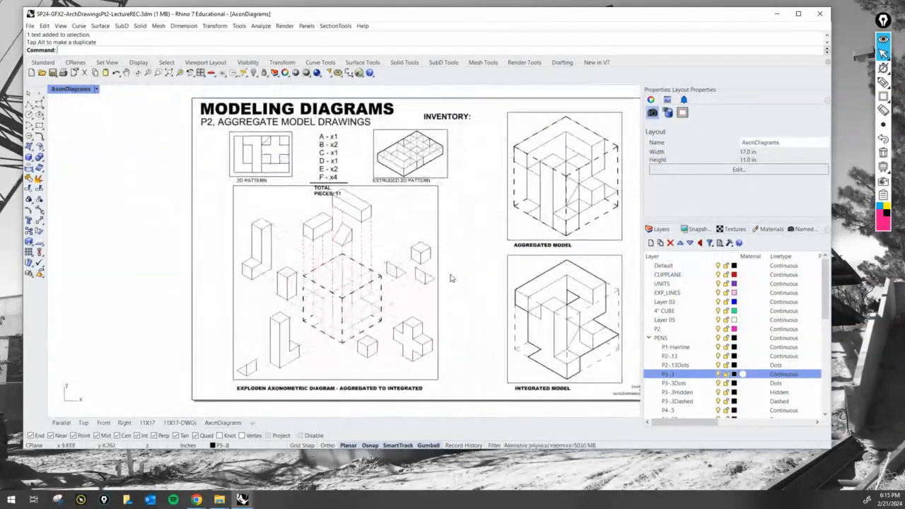
- Undo the separate move of the INVENTORY: heading, keeping the pasted block between the two pattern views
left_click(327, 192)
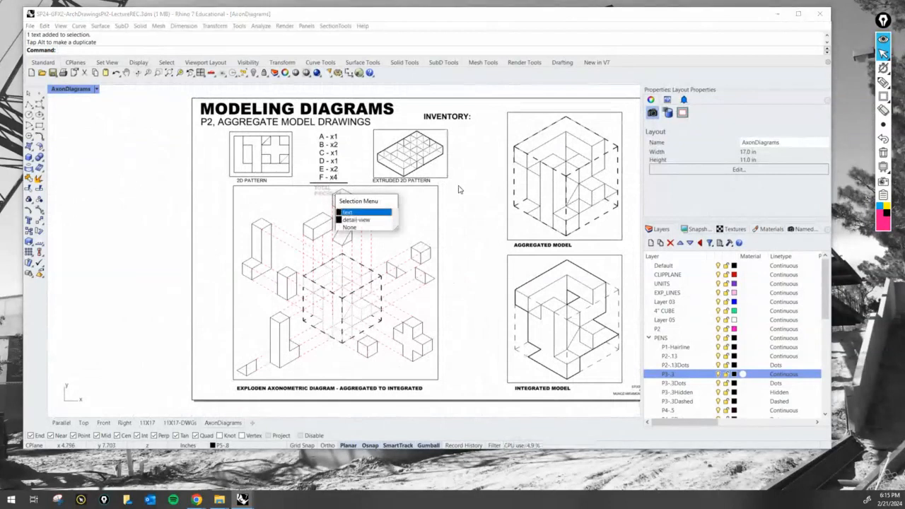
key("Escape")
key("ctrl+z")
key("ctrl+z")
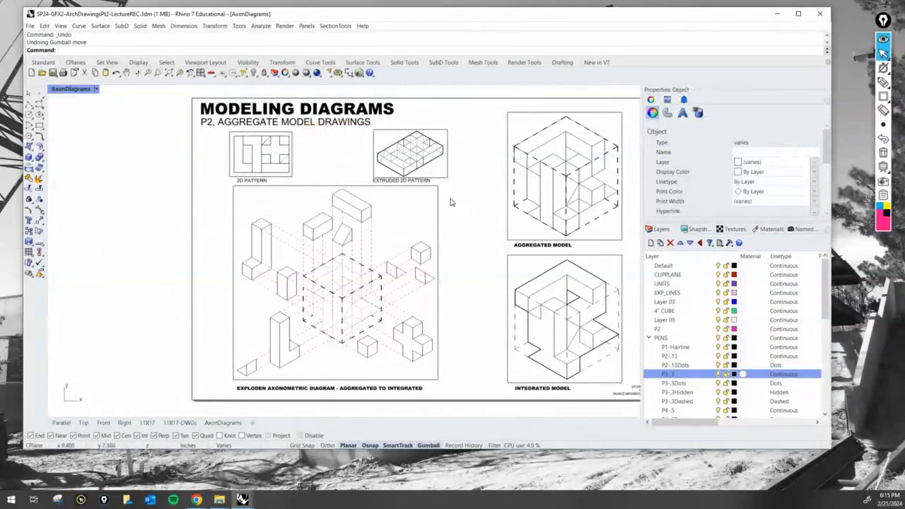
key("ctrl+y")
- Move the INVENTORY: heading, the A–F piece list and the TOTAL PIECES text together to the sheet's left margin beside the 2D pattern
left_click(339, 152, "shift")
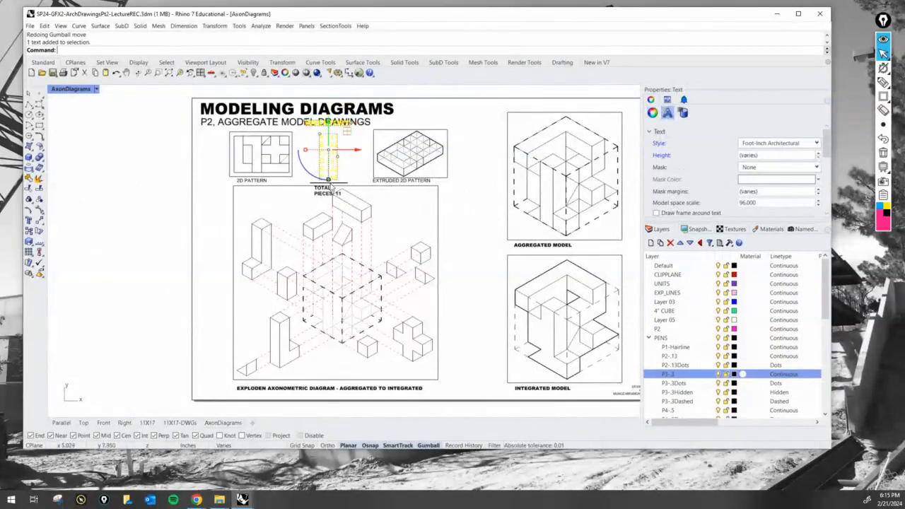
left_click(327, 194, "shift")
left_click_drag(352, 165, 240, 168)
left_click(458, 410)
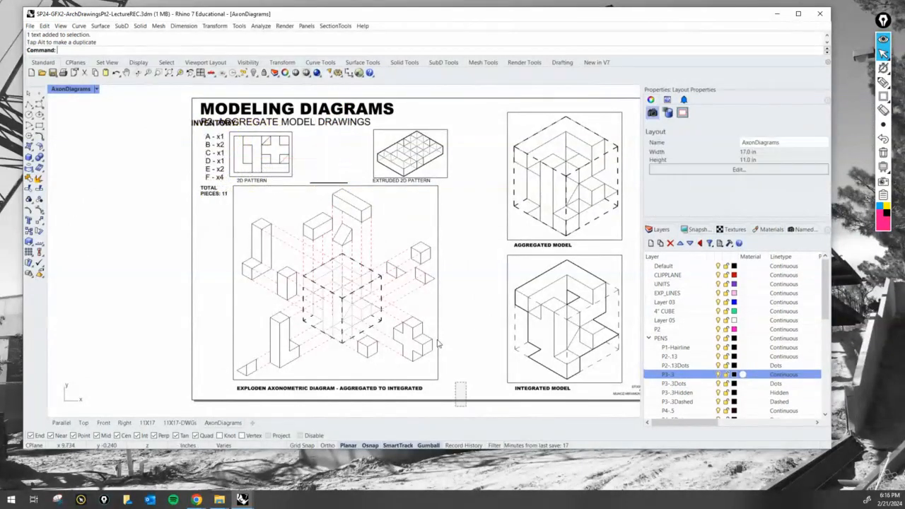
- Shift the 2D pattern, extruded pattern and exploded axonometric views with their captions slightly right to clear space for the inventory
left_click_drag(464, 408, 227, 129)
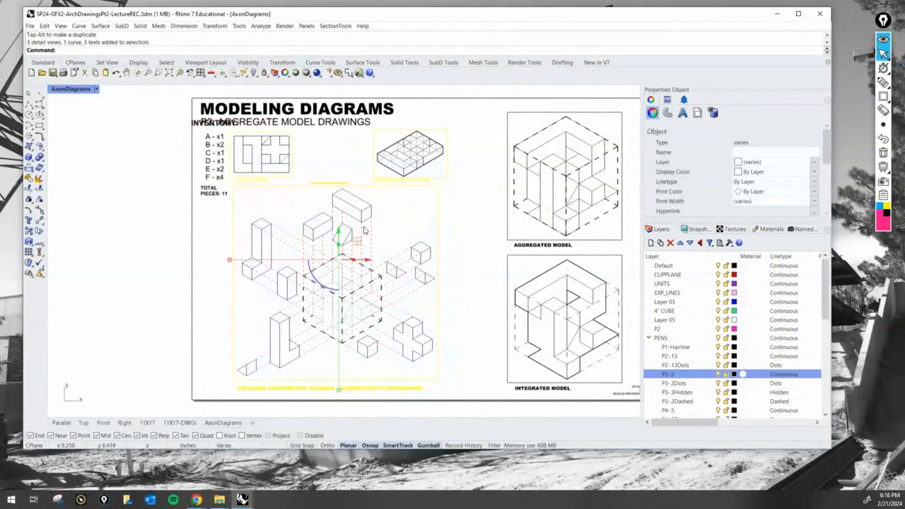
left_click_drag(366, 263, 393, 267)
left_click(233, 224)
- Move the stray inventory divider line back between the F - x4 entry and the TOTAL PIECES text
scroll(198, 156, "up", 3)
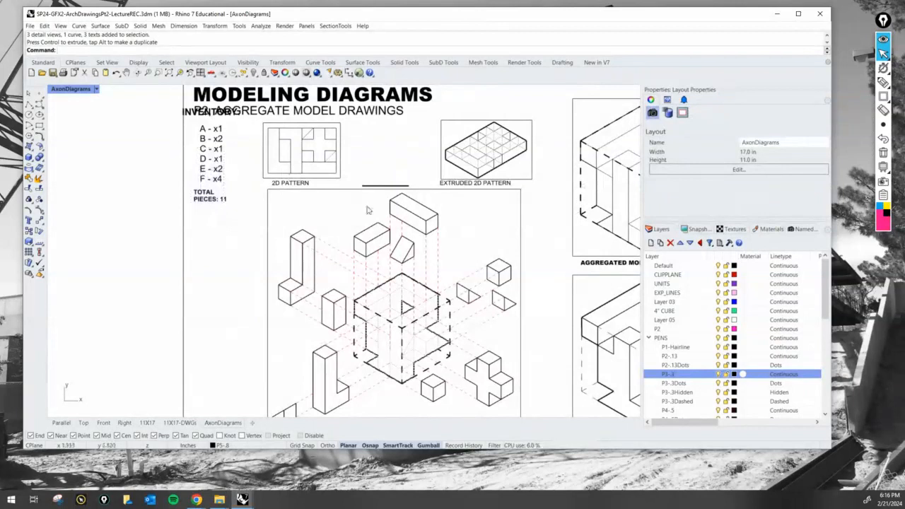
left_click(406, 187)
left_click_drag(405, 188, 212, 195)
- Nudge the INVENTORY: heading, A–F piece list, divider line and TOTAL PIECES text down and right, clear of the subtitle
left_click(191, 113)
left_click(208, 176, "shift")
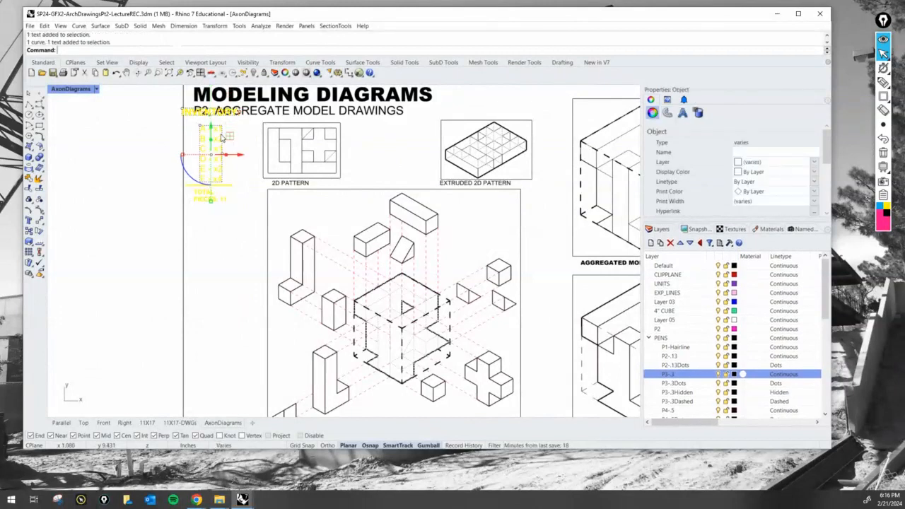
left_click_drag(221, 136, 228, 153)
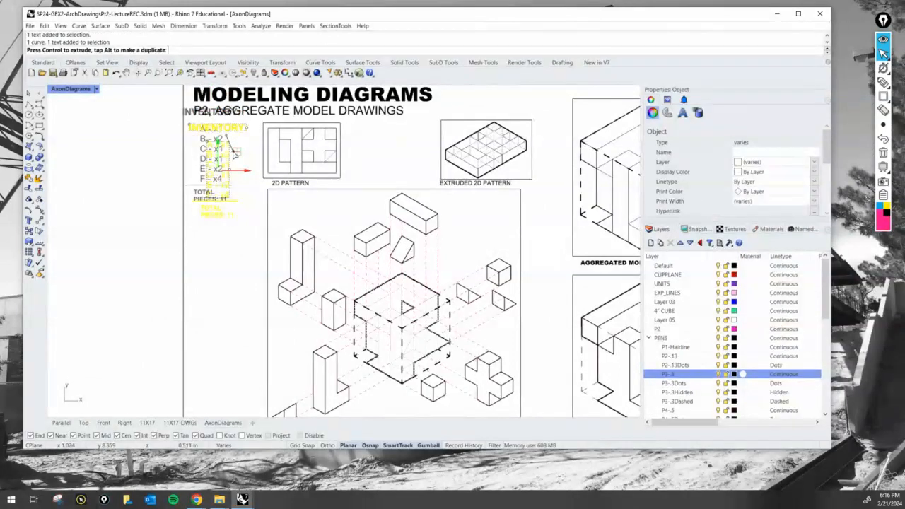
left_click(231, 252)
- Change the font of the 2D PATTERN caption to Arial Black
scroll(236, 125, "up", 3)
scroll(235, 121, "down", 5)
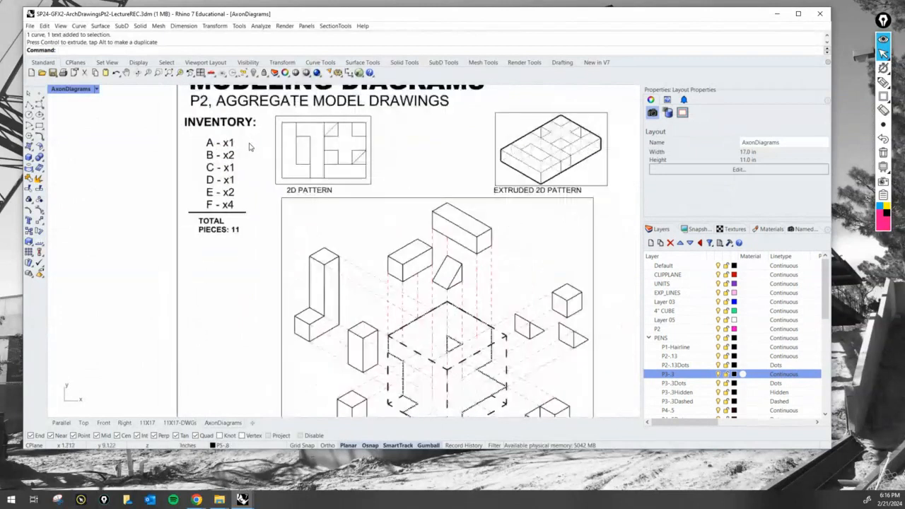
right_click_drag(234, 218, 263, 249)
scroll(231, 117, "up", 2)
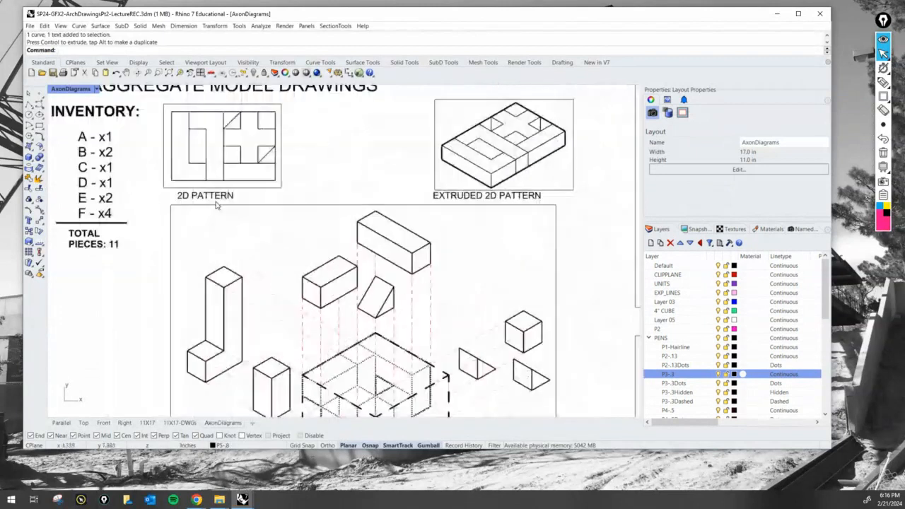
double_click(214, 167)
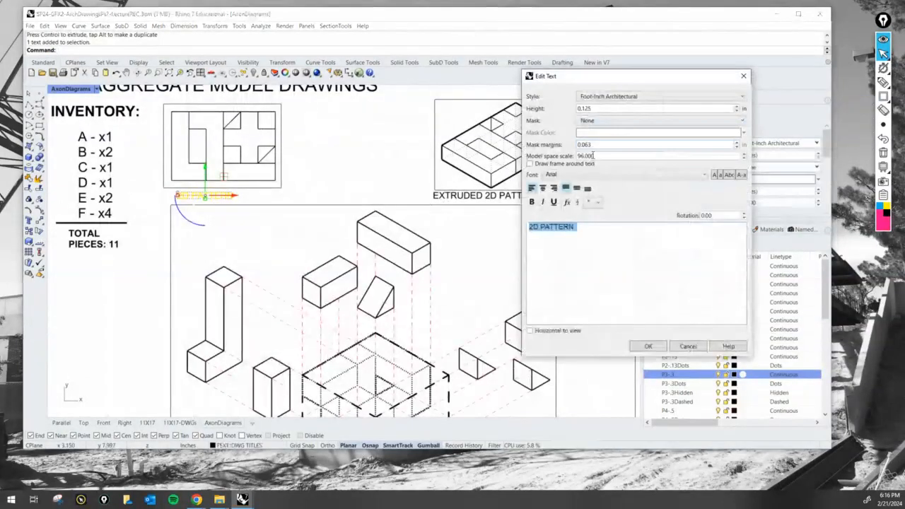
left_click(579, 176)
left_click(558, 192)
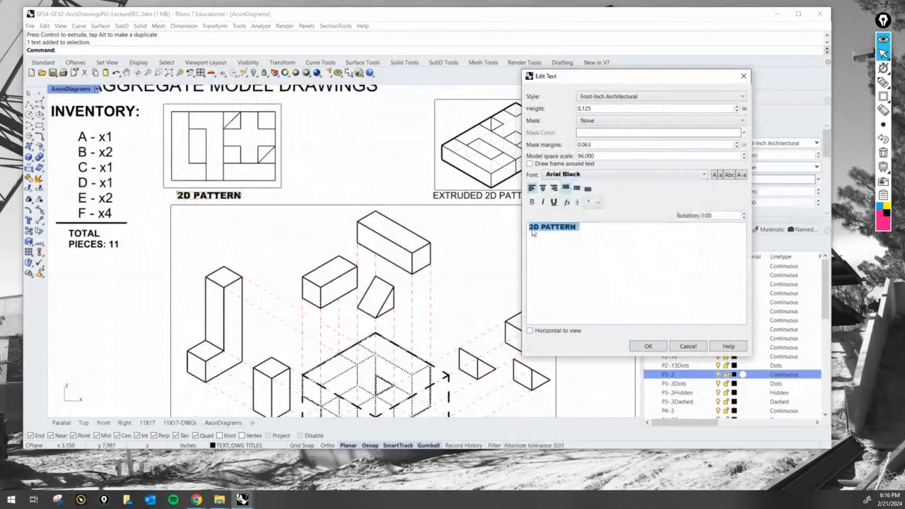
left_click(648, 347)
- Change the font of the EXTRUDED 2D PATTERN caption to Arial Black
left_click(485, 195)
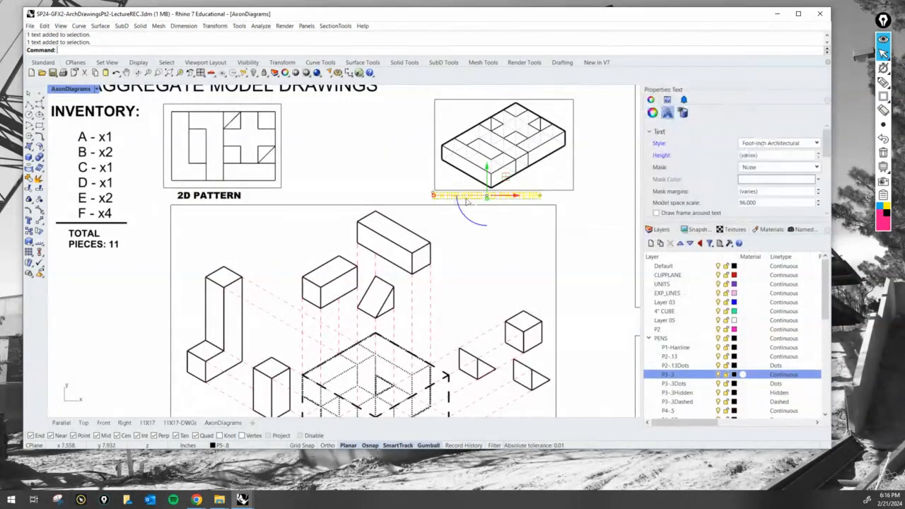
double_click(483, 201)
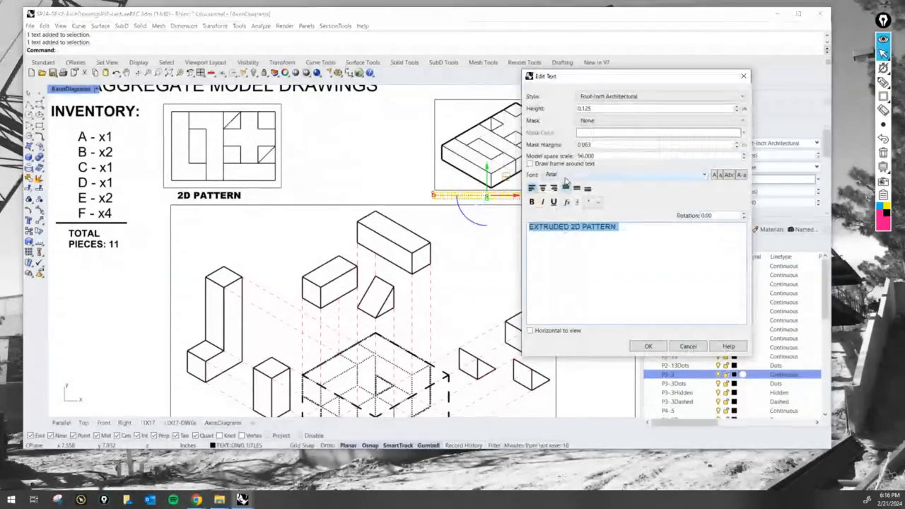
left_click(565, 176)
left_click(563, 206)
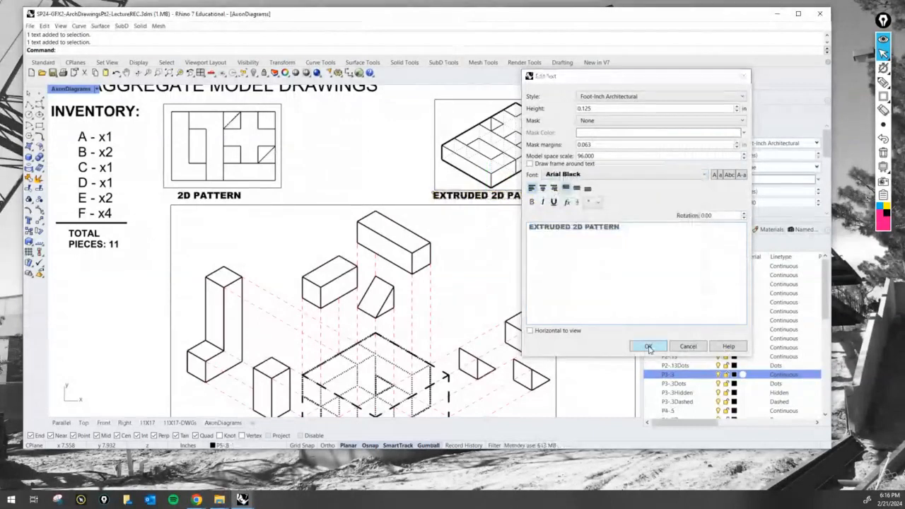
left_click(648, 346)
left_click(383, 174)
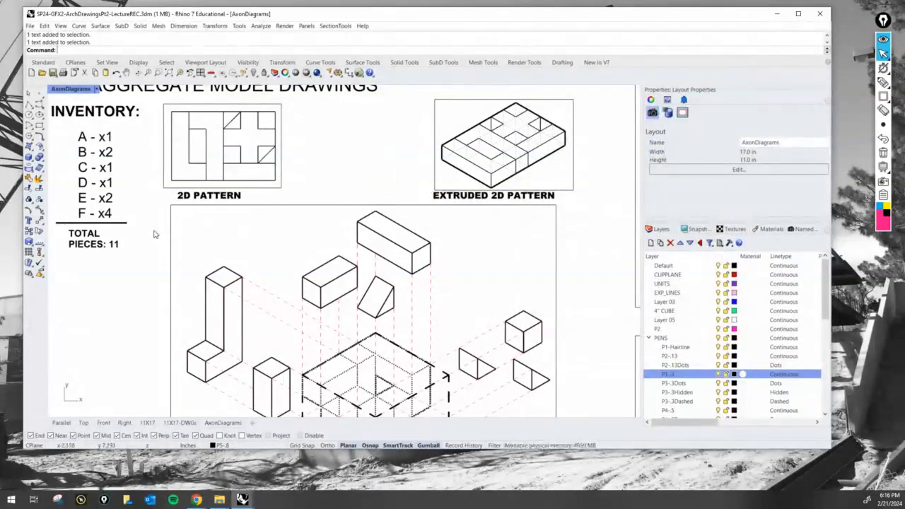
- Delete the INVENTORY: heading above the A–F piece list
scroll(154, 234, "down", 3)
scroll(152, 205, "up", 4)
scroll(220, 207, "down", 2)
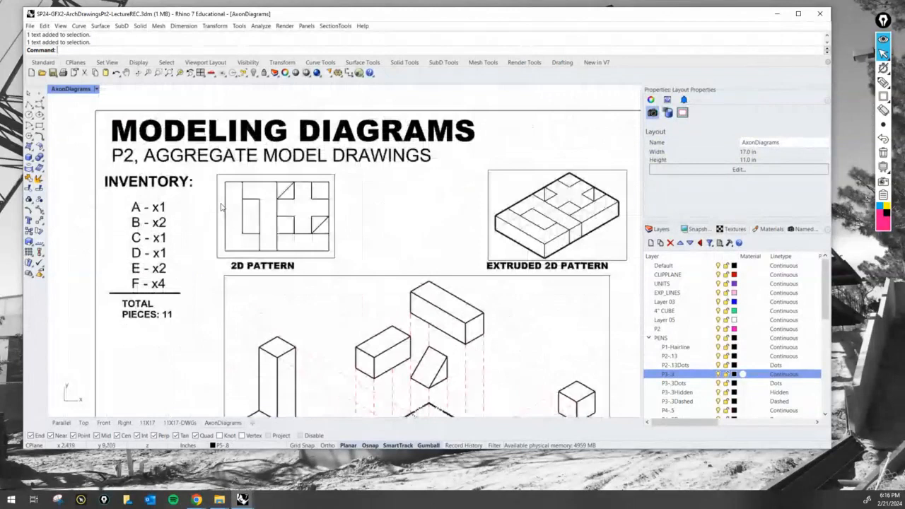
scroll(233, 183, "up", 1)
left_click(239, 171)
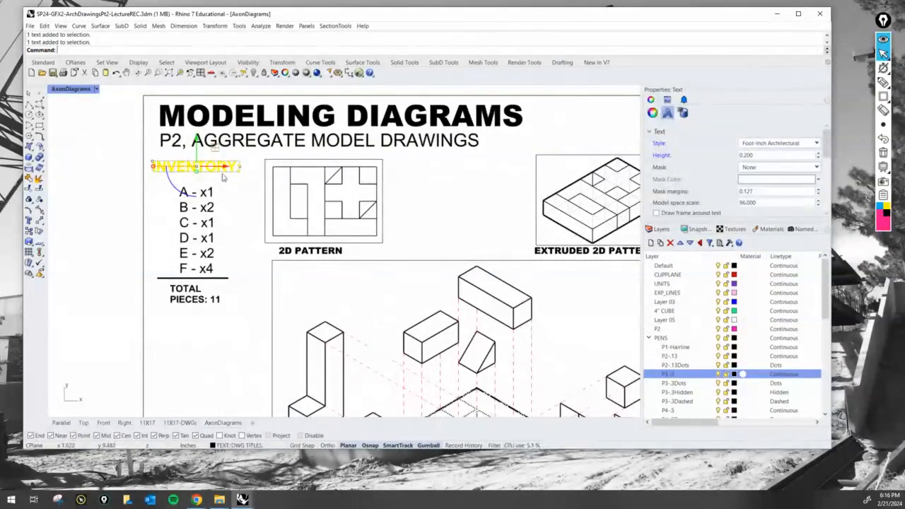
key("Delete")
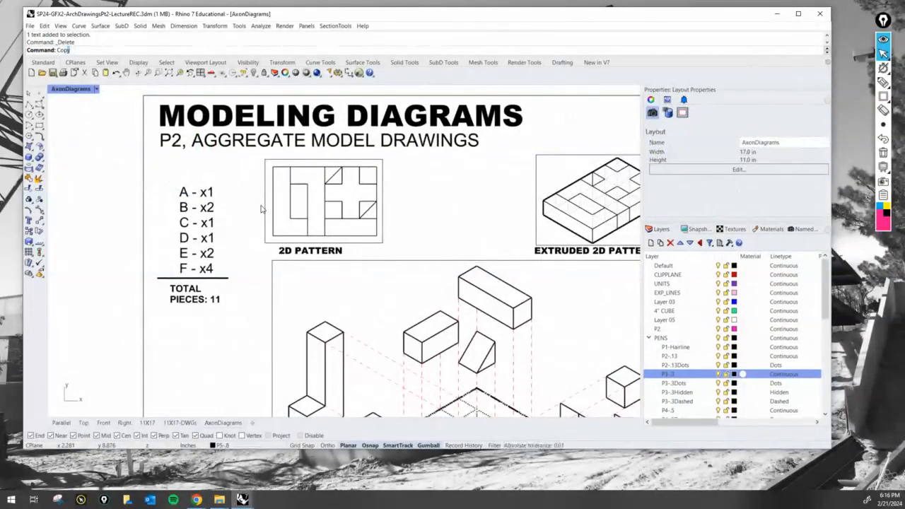
key("Return")
left_click(297, 251)
key("Return")
left_click(308, 253)
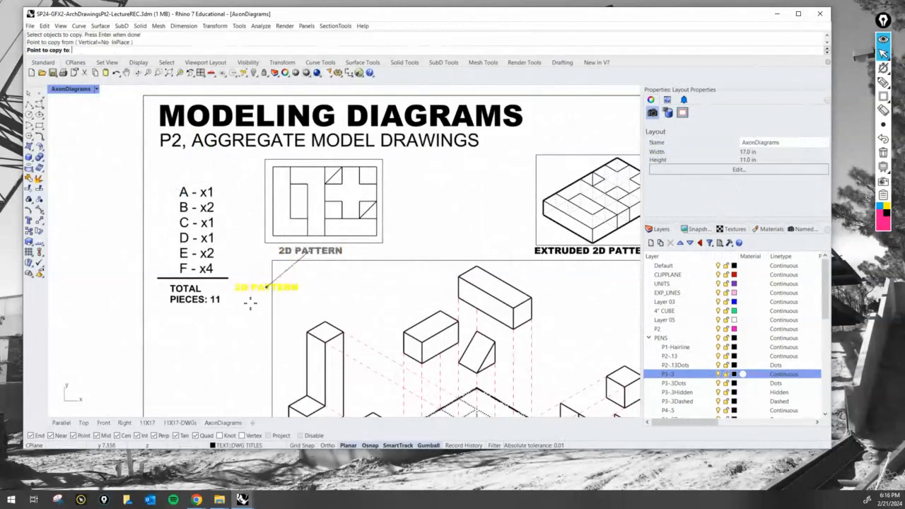
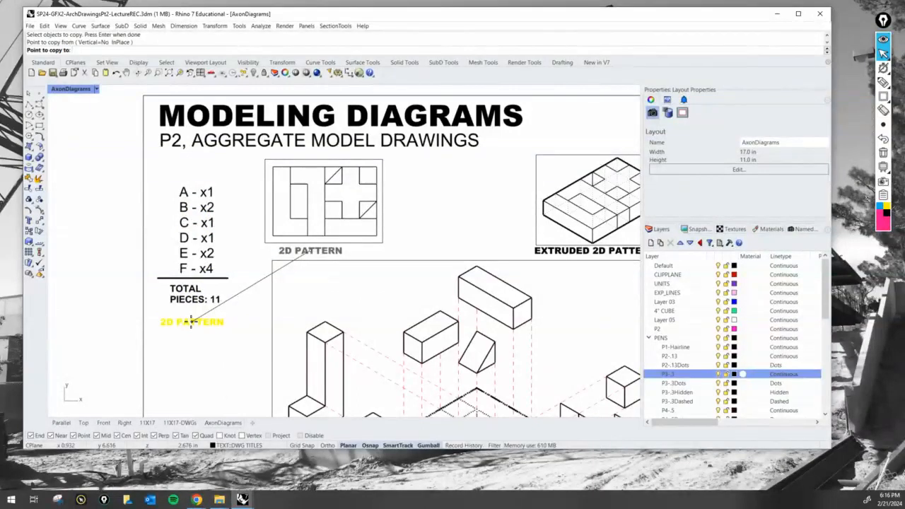
key("Escape")
- Move the A–F piece list, divider line and TOTAL PIECES text between the 2D pattern and extruded 2D pattern views
right_click_drag(230, 320, 208, 308)
left_click_drag(212, 311, 138, 162)
left_click_drag(187, 213, 440, 185)
- Shift the 2D pattern, extruded pattern and exploded axonometric views left together with their captions and the inventory block
scroll(440, 185, "down", 8)
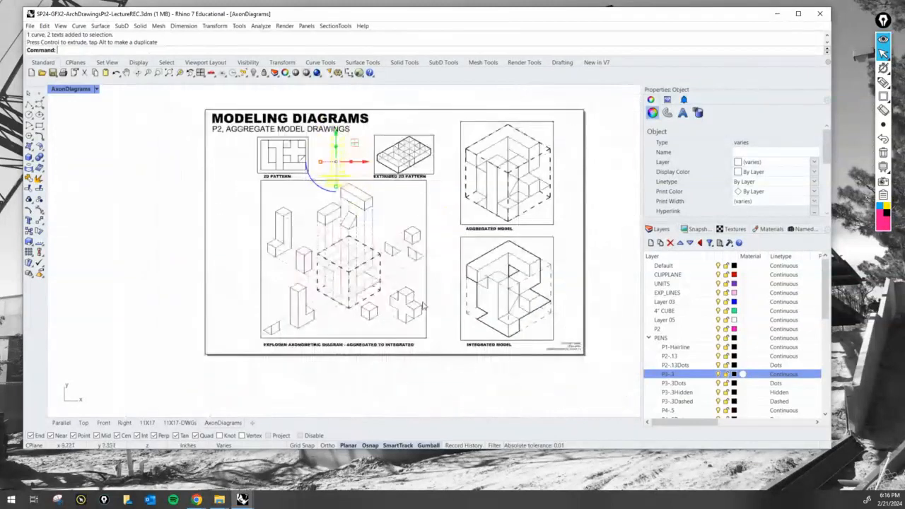
left_click_drag(442, 365, 263, 143)
left_click_drag(260, 142, 258, 138)
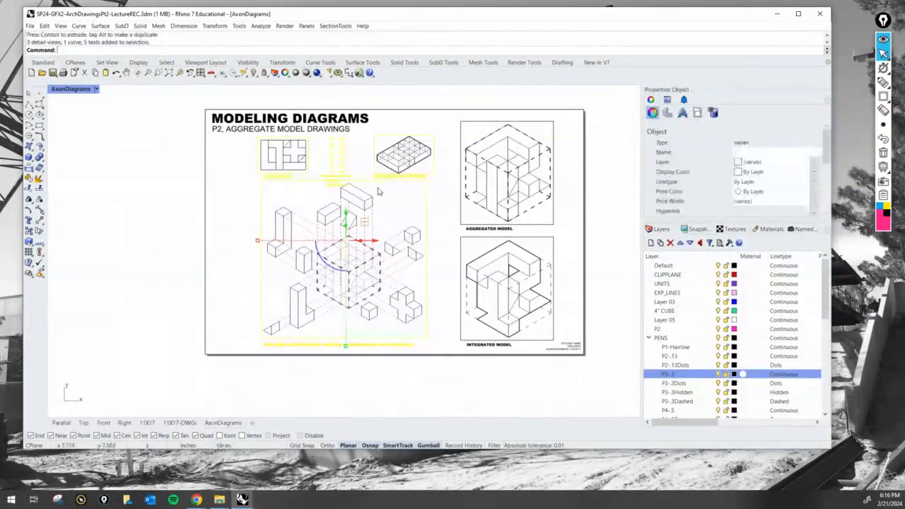
left_click_drag(373, 242, 351, 242)
left_click(390, 364)
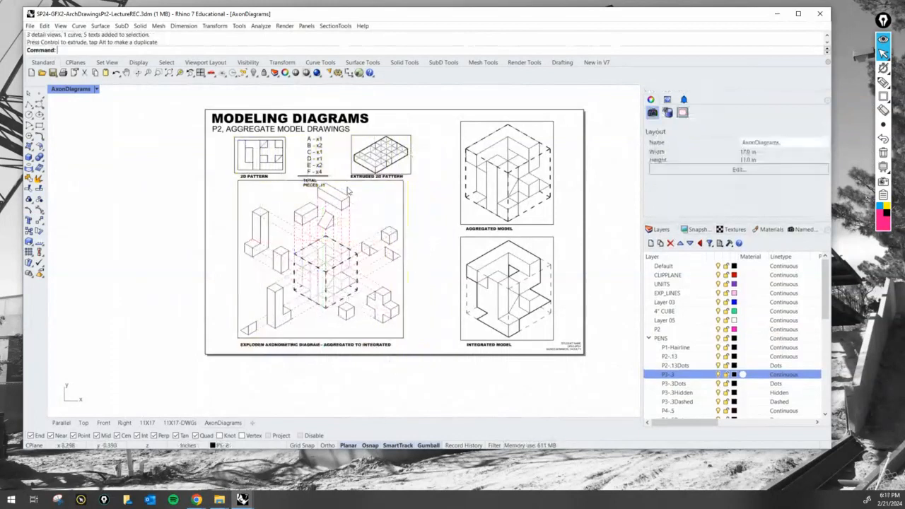
- Move the TOTAL PIECES text out of the exploded axonometric view to the empty area right of the extruded 2D pattern
scroll(337, 174, "up", 3)
scroll(337, 173, "up", 3)
left_click(273, 192)
scroll(273, 188, "down", 1)
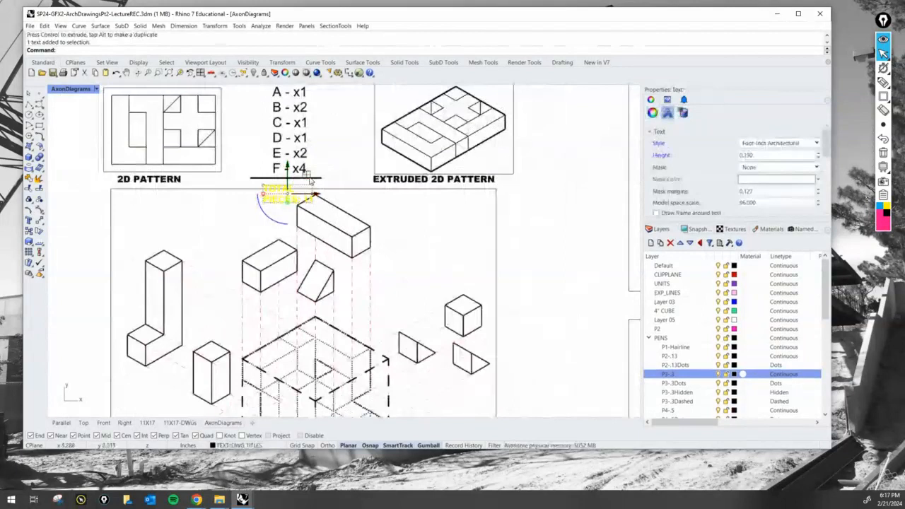
left_click_drag(273, 188, 593, 127)
left_click(571, 187)
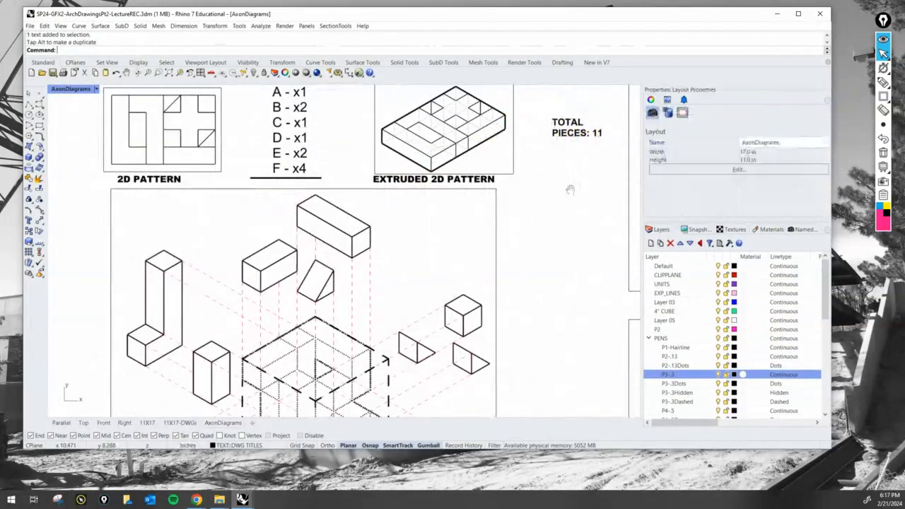
right_click_drag(571, 187, 537, 284)
left_click_drag(538, 284, 519, 308)
left_click(510, 334)
scroll(283, 307, "up", 1)
left_click(282, 313)
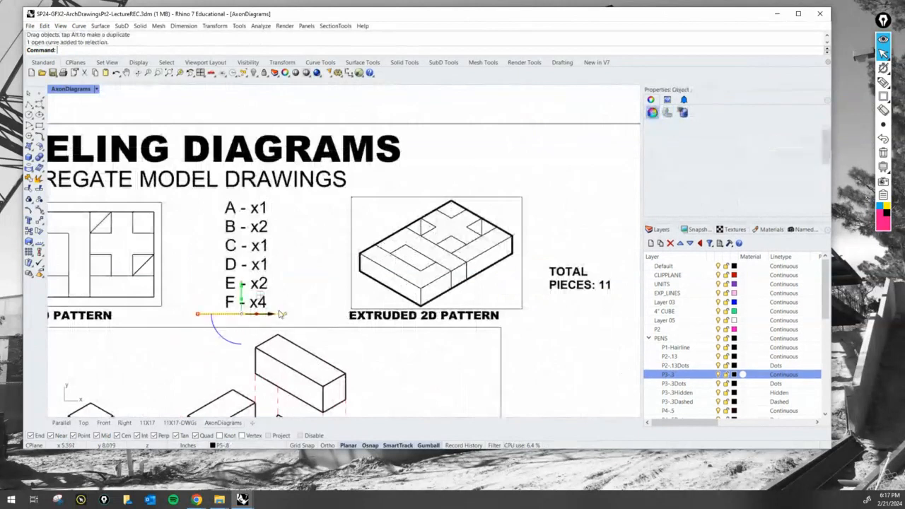
left_click(297, 268)
right_click_drag(267, 265, 345, 261)
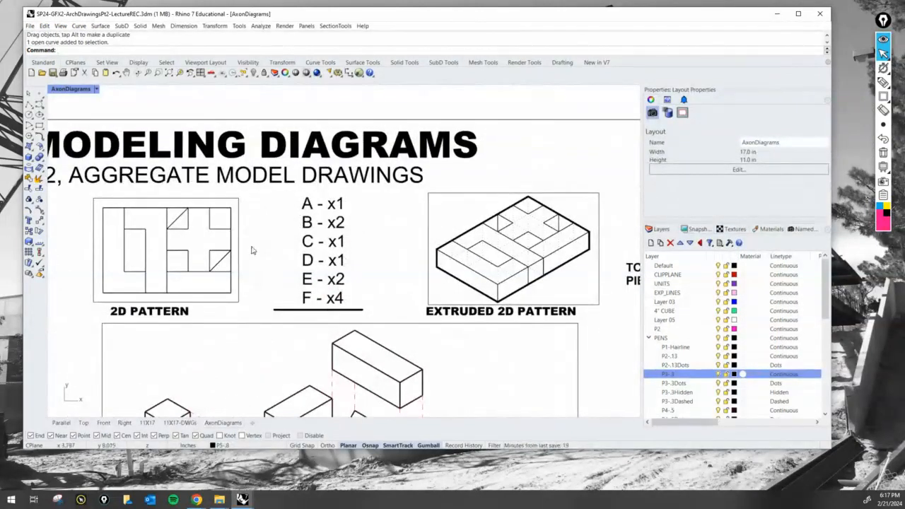
right_click_drag(252, 251, 281, 250)
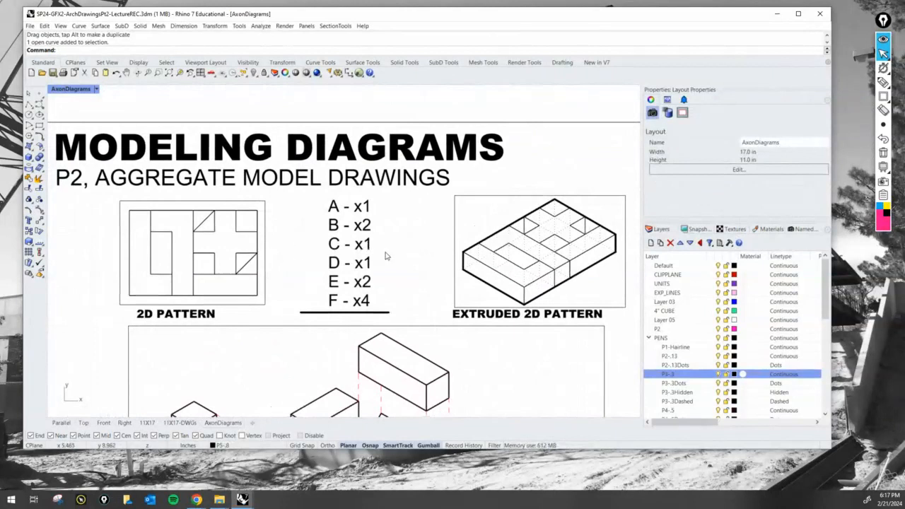
scroll(386, 256, "up", 1)
right_click_drag(385, 256, 390, 277)
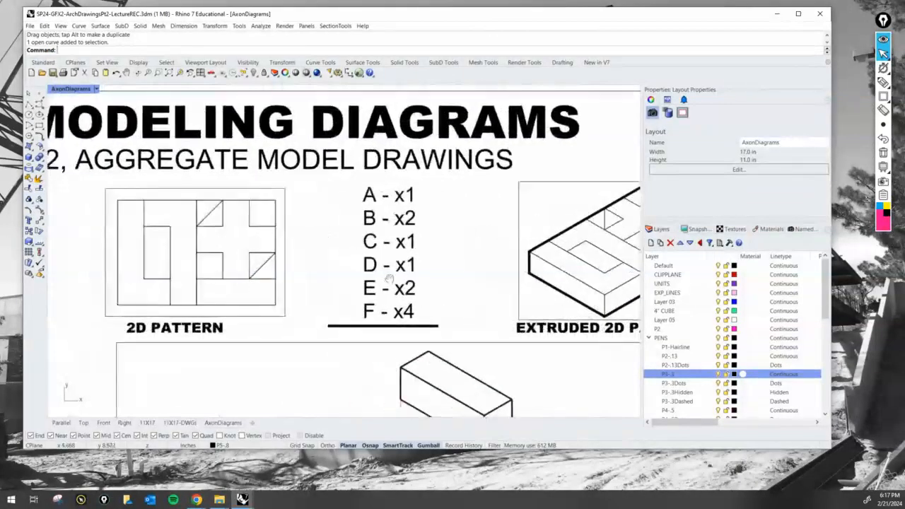
scroll(323, 229, "up", 1)
scroll(323, 229, "down", 1)
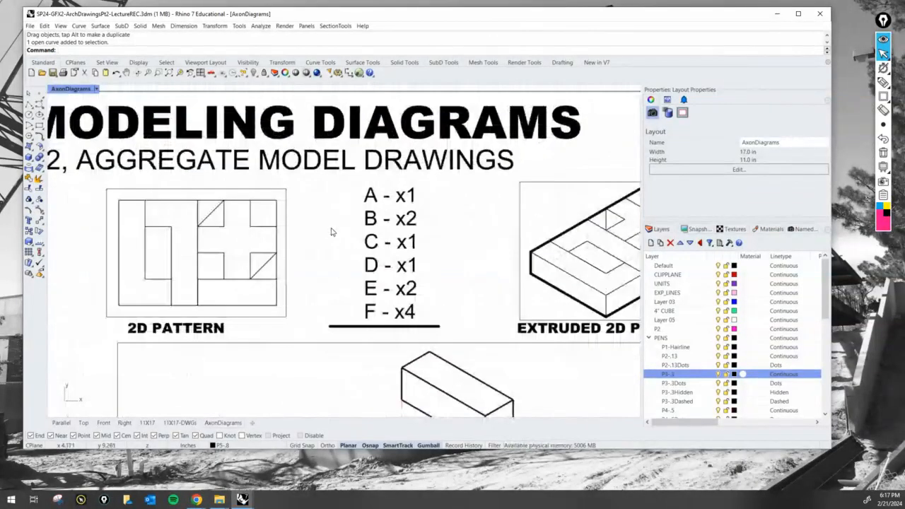
- Copy the A–F piece list into the blank margin left of the 2D pattern view
right_click_drag(369, 200, 386, 216)
left_click(387, 216)
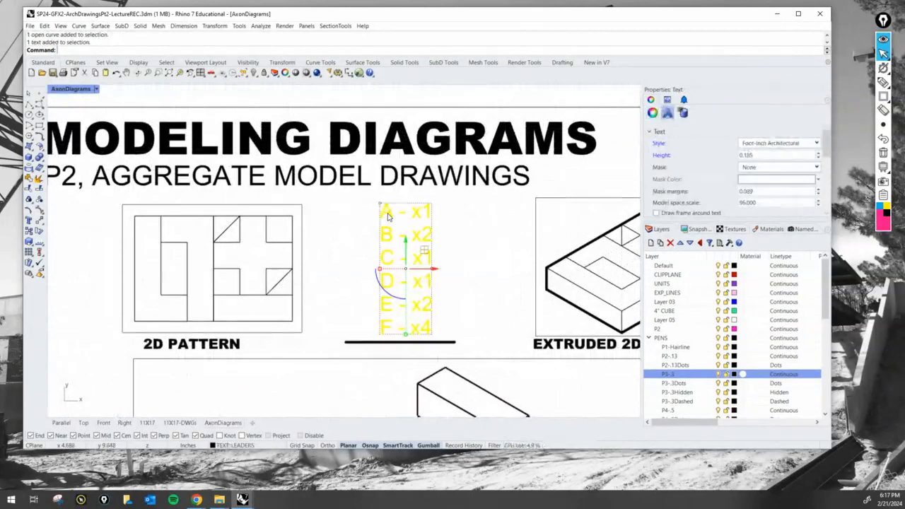
key("Return")
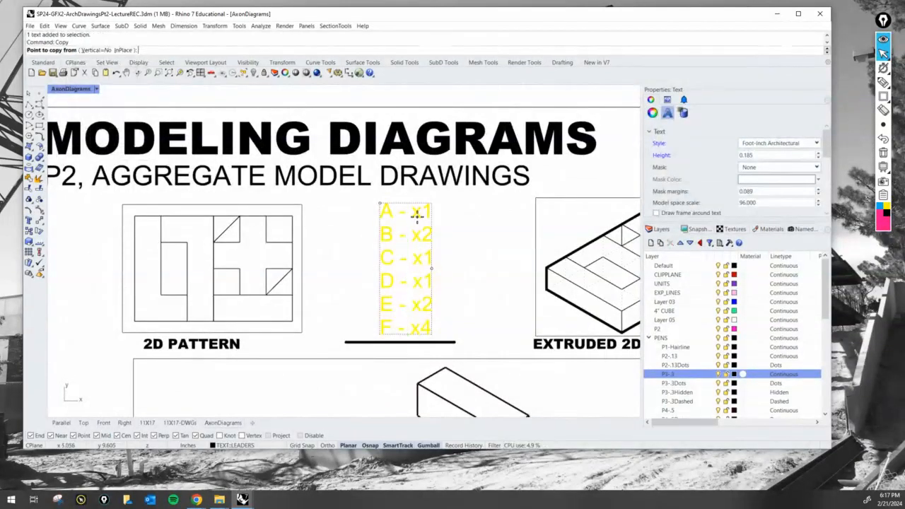
left_click(419, 213)
right_click_drag(104, 262, 193, 249)
left_click(188, 245)
key("Return")
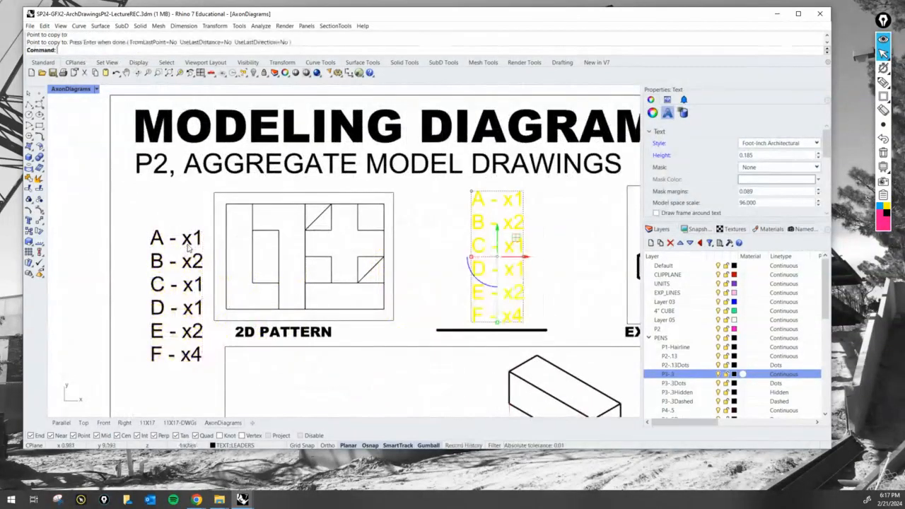
- Reduce the copied piece list's text to the single letter A
double_click(188, 245)
left_click_drag(549, 271, 532, 226)
key("BackSpace")
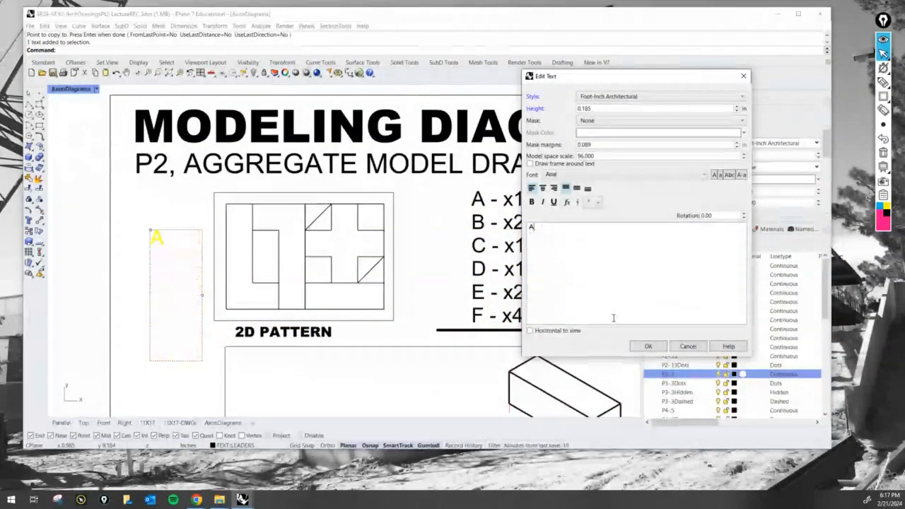
left_click(647, 346)
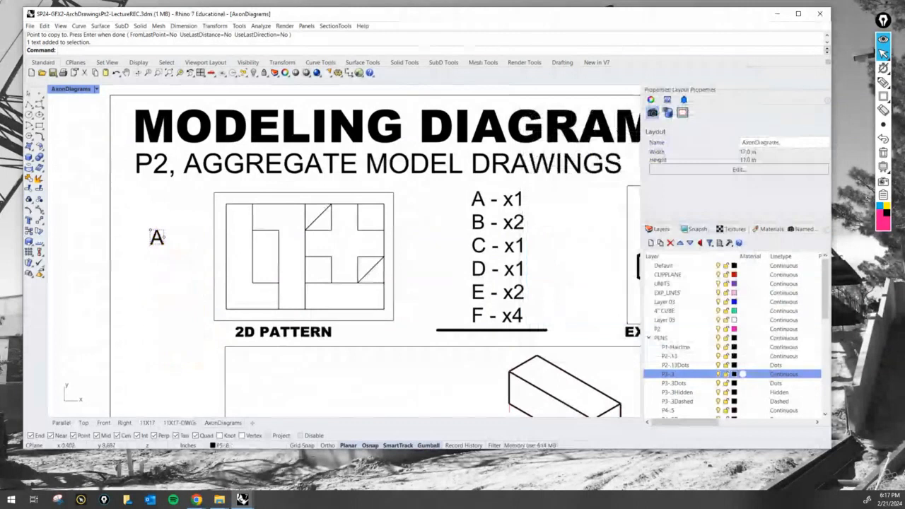
- Set the single A label's text height to 0.150 in and move it into the cross-shaped piece of the 2D pattern
double_click(156, 237)
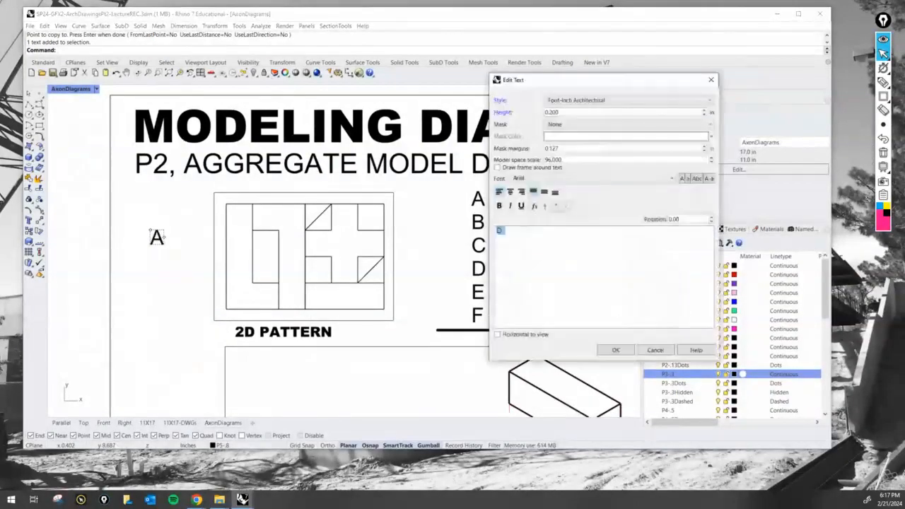
left_click(711, 80)
double_click(158, 238)
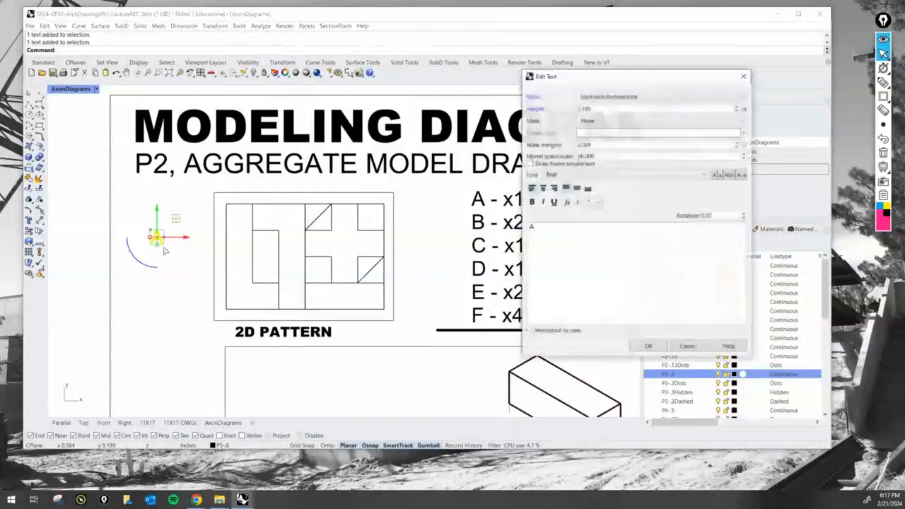
double_click(601, 109)
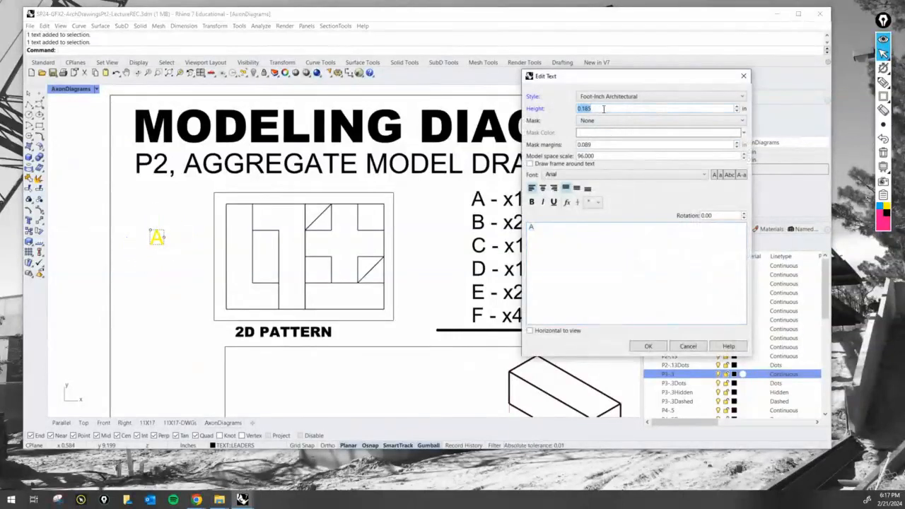
key("Return")
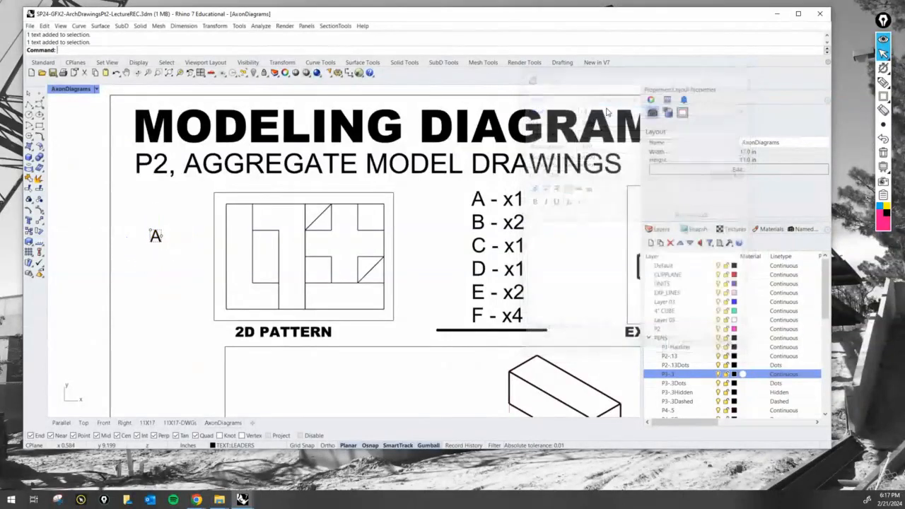
left_click_drag(156, 239, 344, 248)
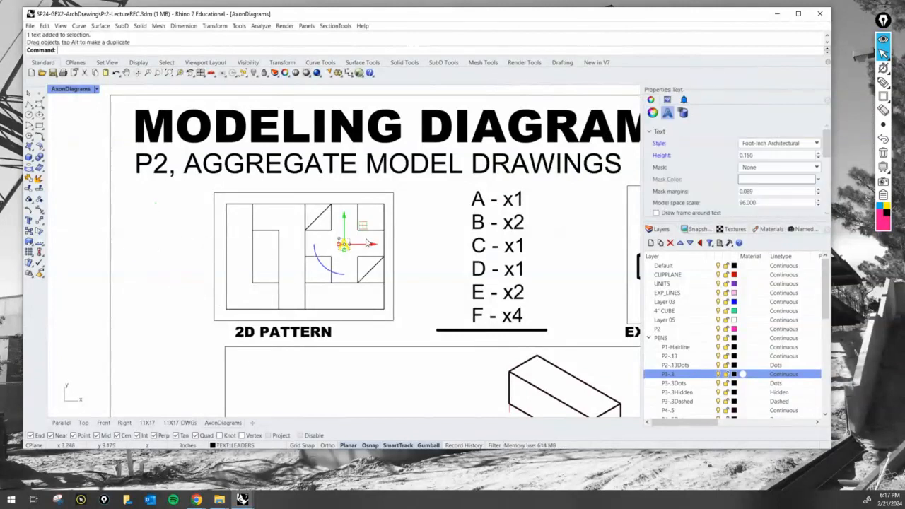
- Make P2-.13 the current layer and draw a circle around the letter A in the cross-shaped piece
key("Escape")
scroll(357, 251, "up", 2)
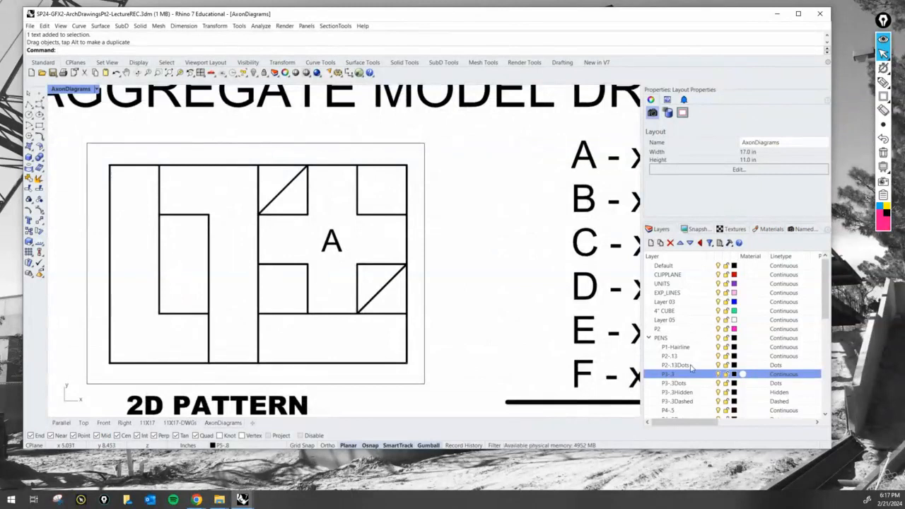
scroll(690, 366, "down", 1)
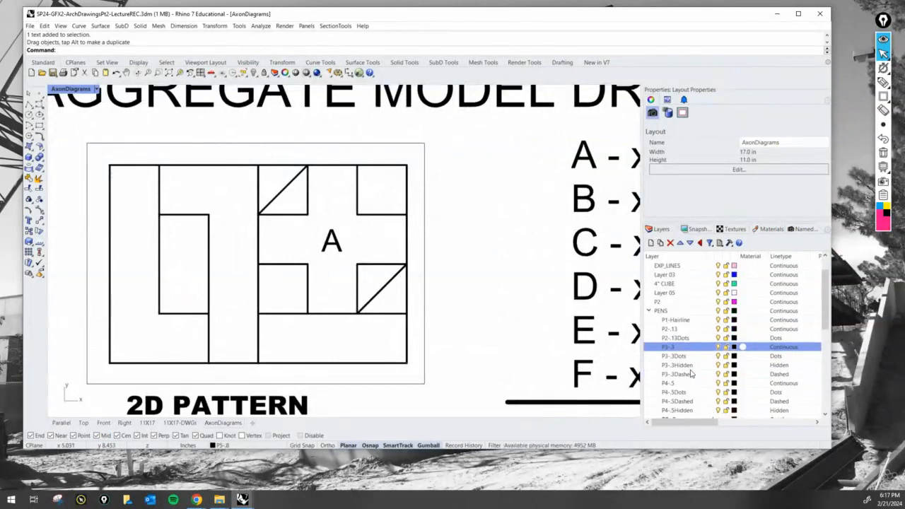
left_click(709, 330)
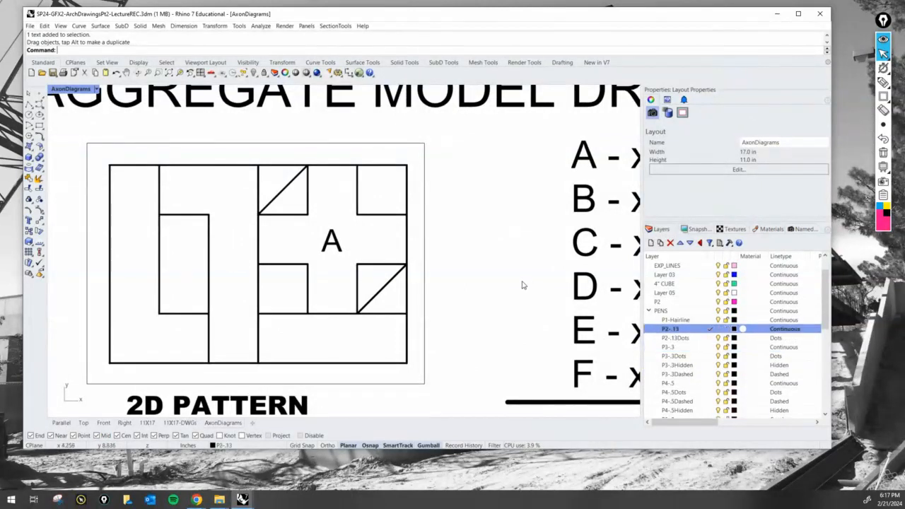
type("Circle")
key("Return")
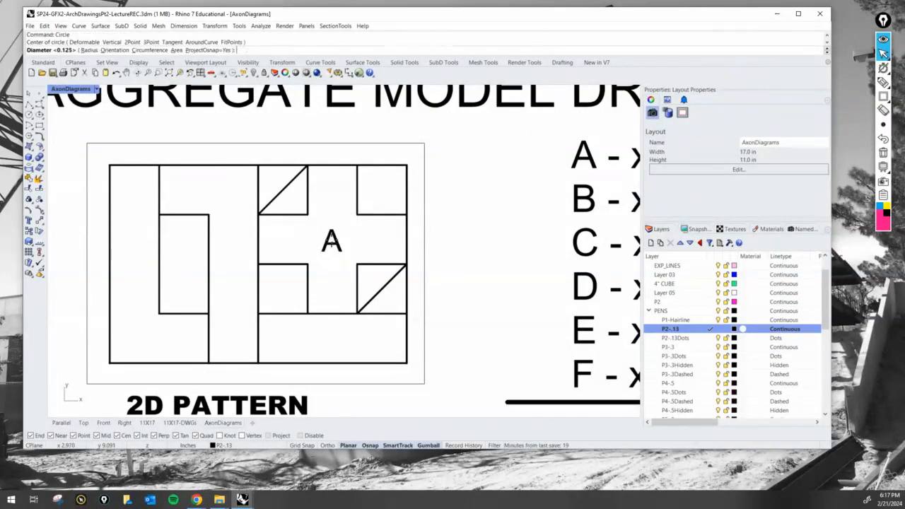
scroll(333, 224, "up", 3)
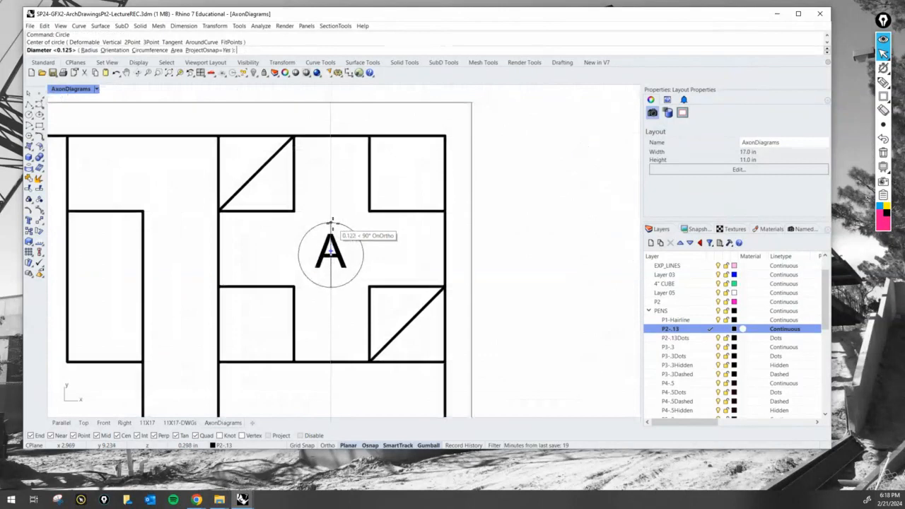
scroll(332, 224, "up", 2)
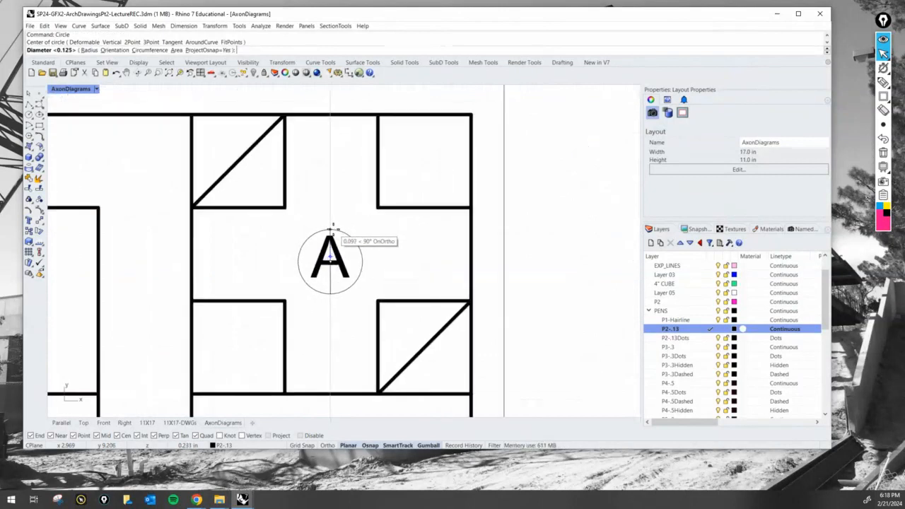
left_click(333, 229)
- Select the letter A text and expand the TEXT layer group
left_click(334, 257)
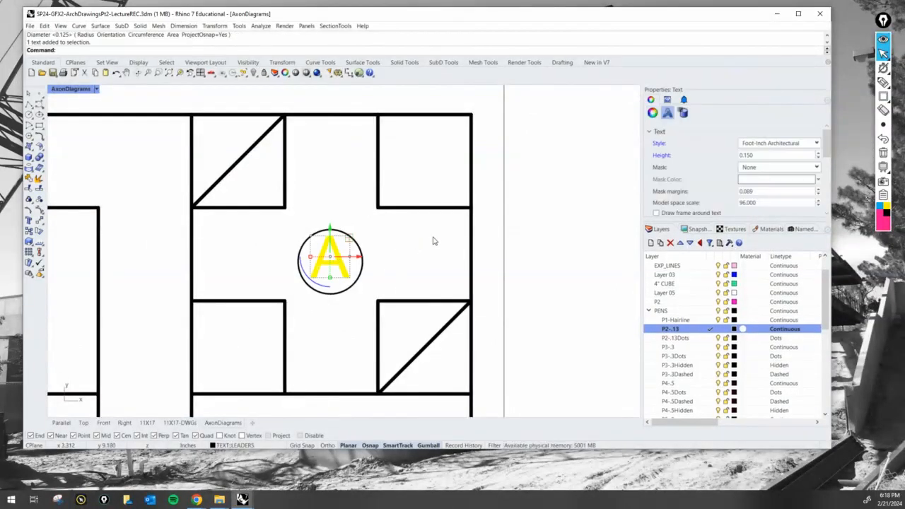
scroll(748, 345, "down", 5)
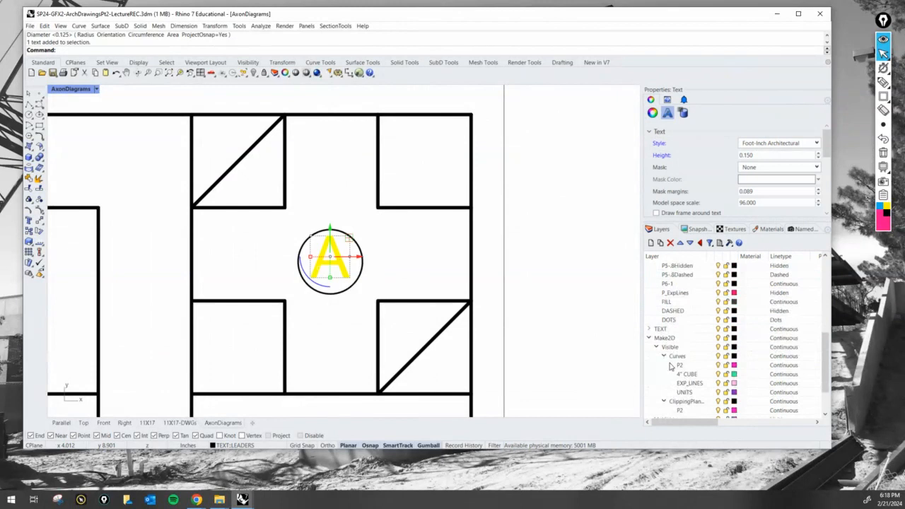
left_click(650, 329)
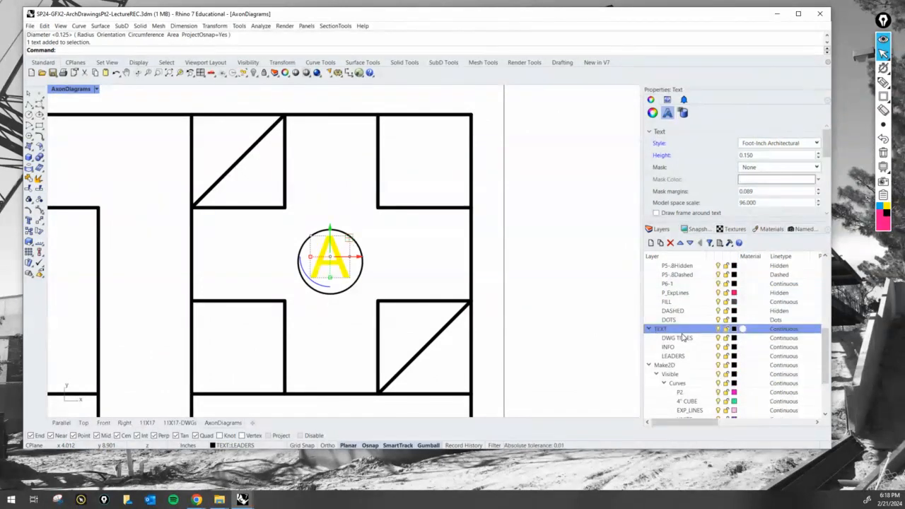
left_click(651, 243)
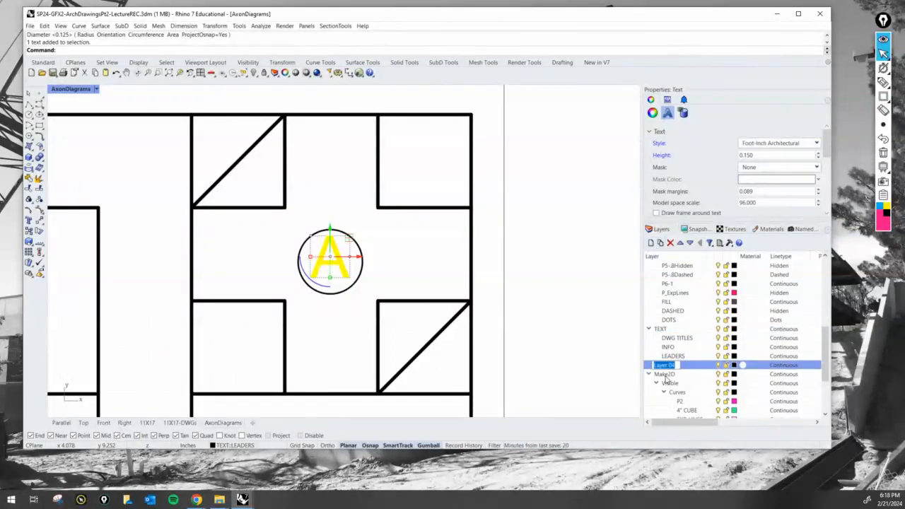
key("Return")
left_click_drag(668, 366, 677, 359)
scroll(682, 396, "down", 2)
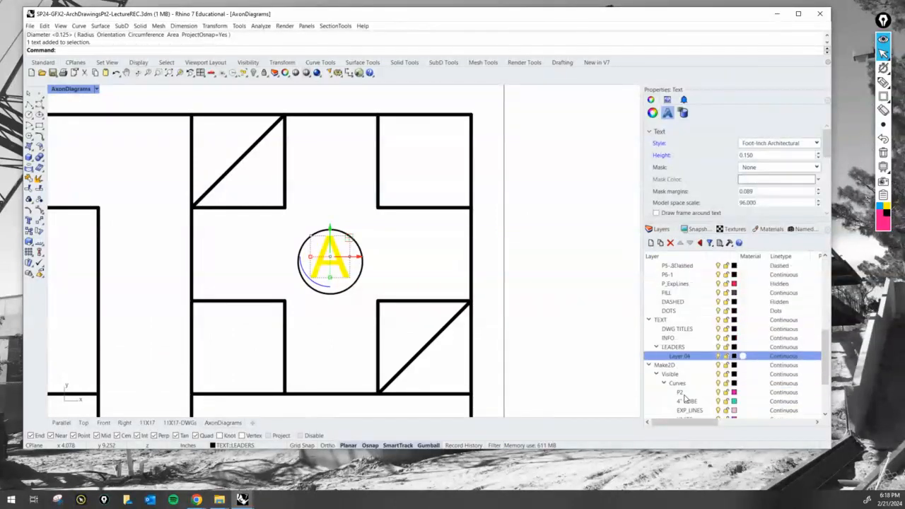
key("Delete")
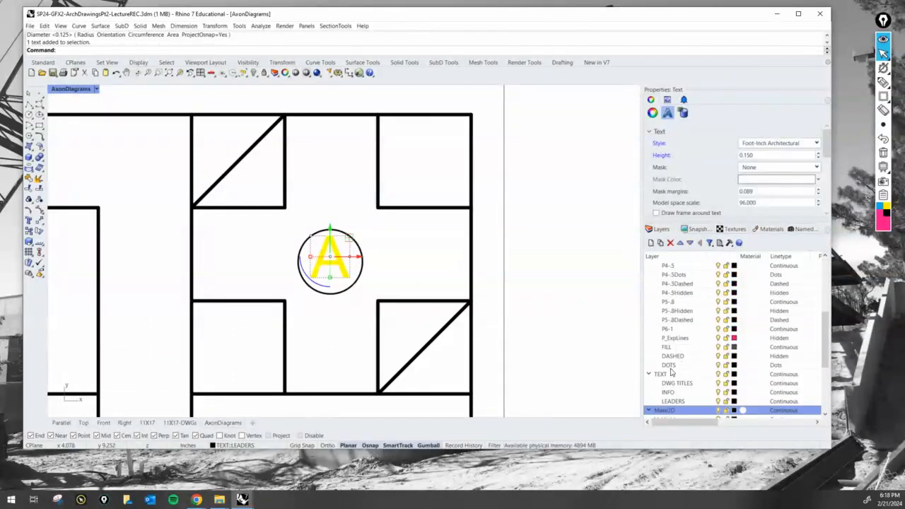
- Add a DWG NOTES layer under TEXT and assign the letter A text to it
left_click(650, 242)
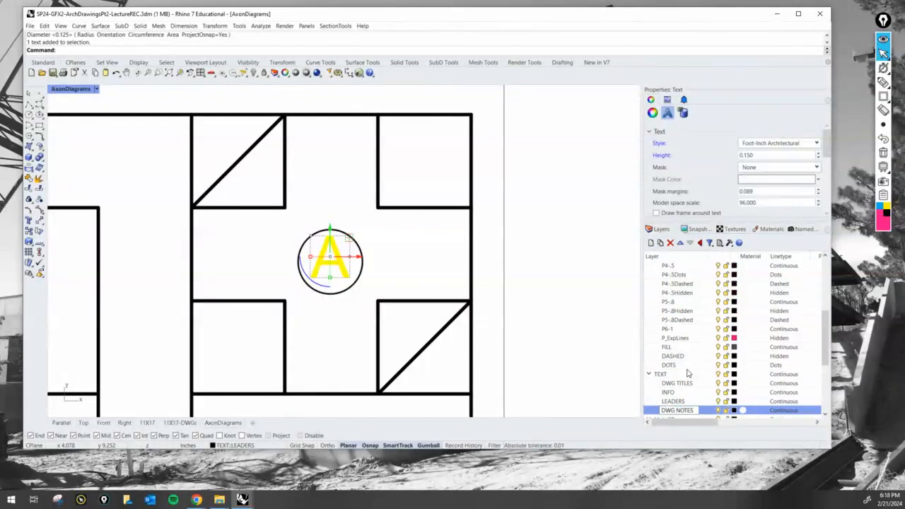
key("Return")
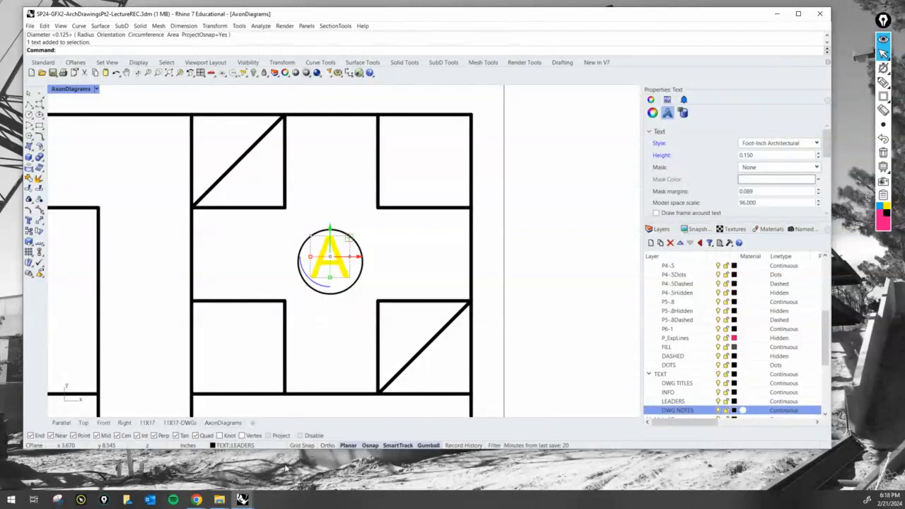
left_click(274, 446)
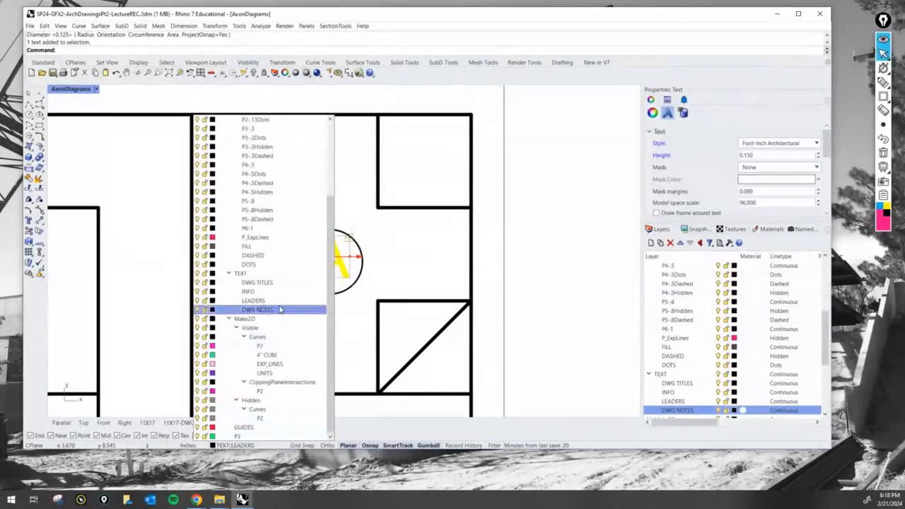
left_click(279, 310)
key("Escape")
scroll(403, 271, "down", 2)
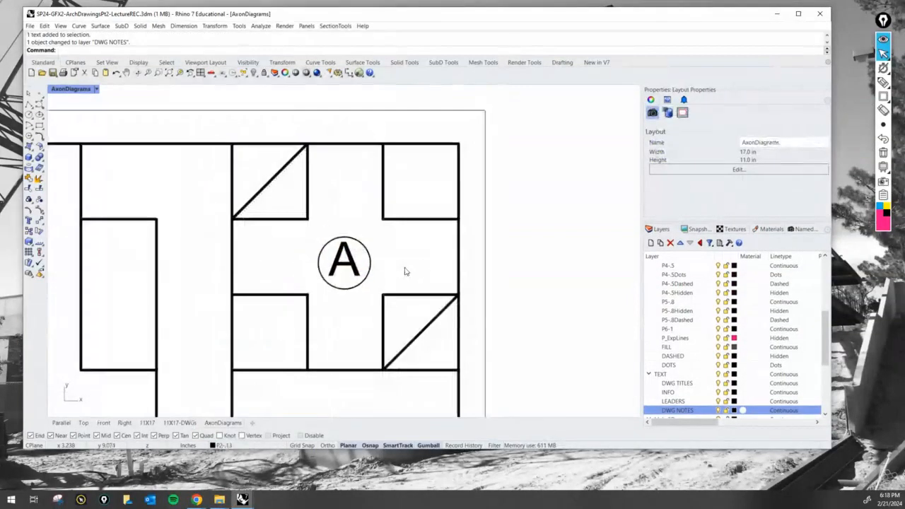
- Assign the circle around the letter A to the DWG NOTES layer
left_click(376, 247)
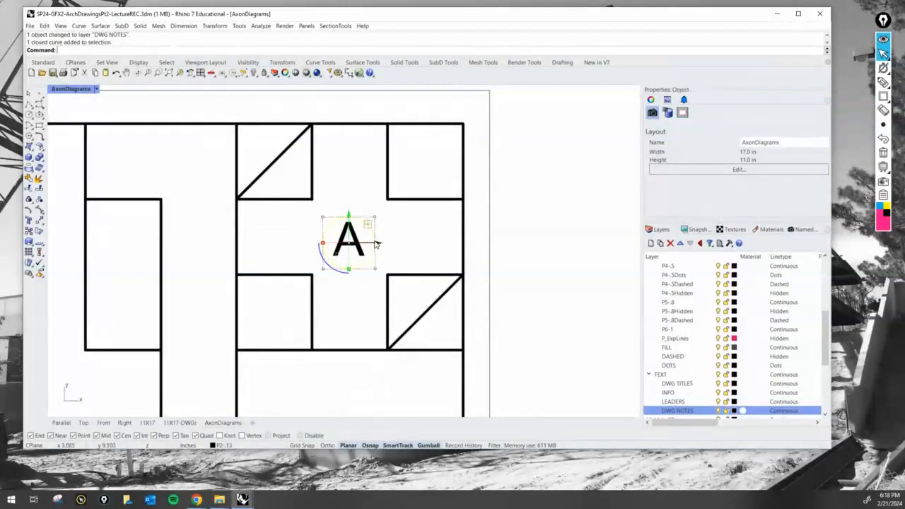
left_click(262, 447)
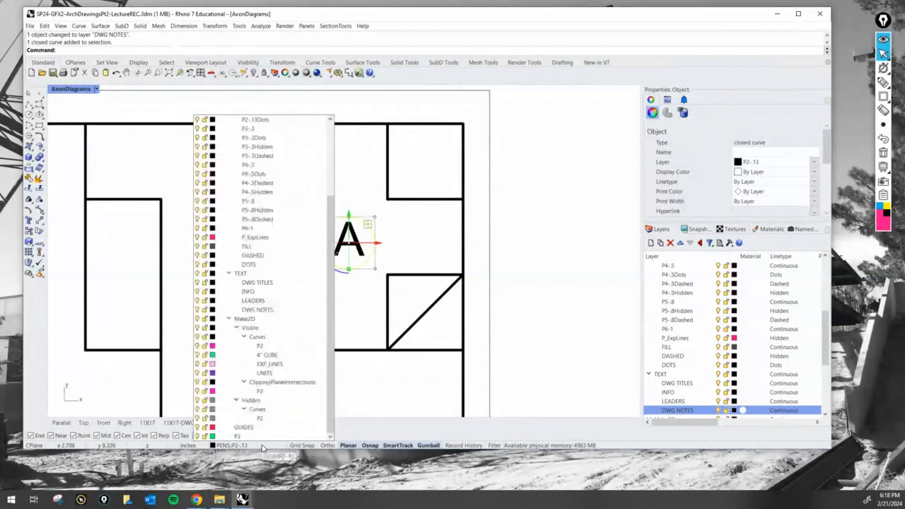
left_click(286, 310)
left_click(394, 229)
left_click(374, 232)
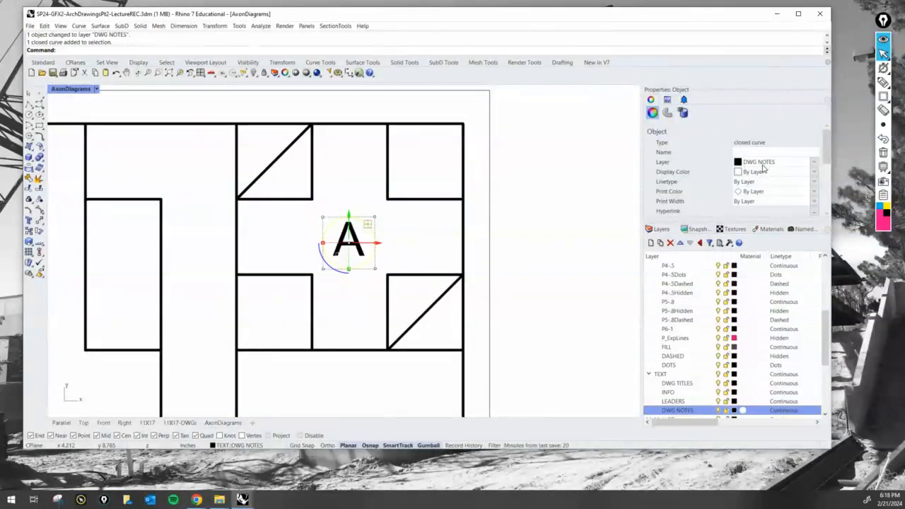
left_click(405, 247)
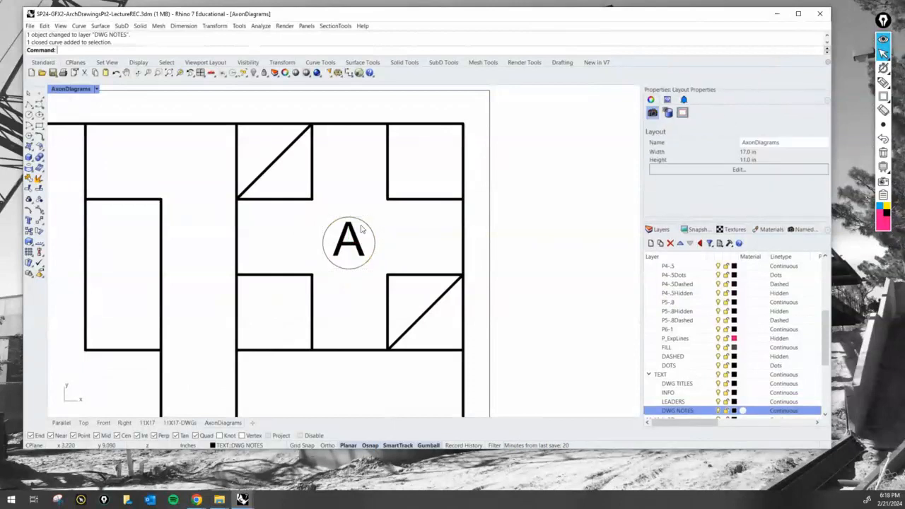
- Set the print width of the circle around the A to 0.18
left_click(347, 243)
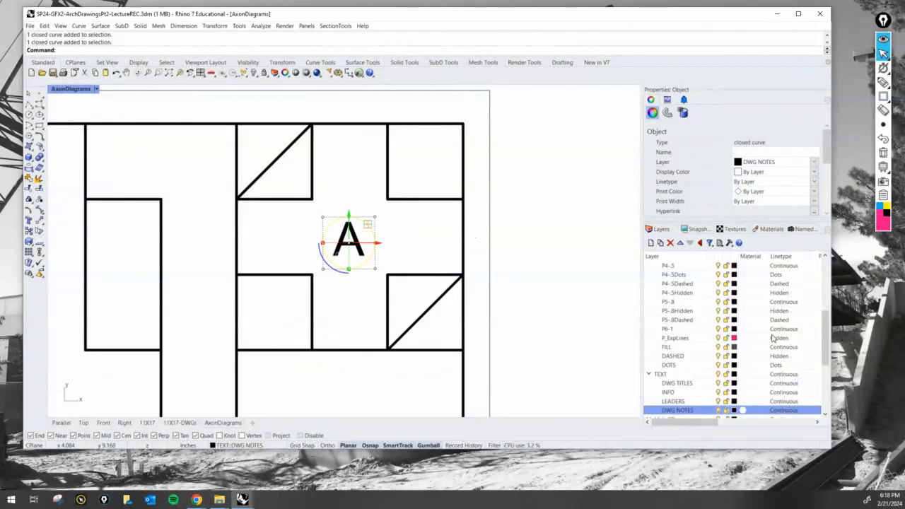
left_click(780, 417)
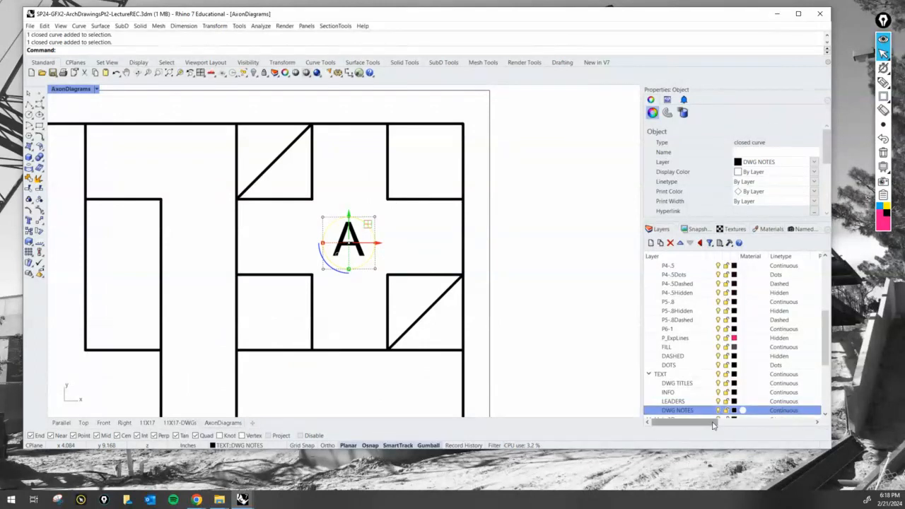
mouse_move(709, 421)
left_mouse_down()
mouse_move(753, 420)
mouse_move(713, 421)
left_mouse_up()
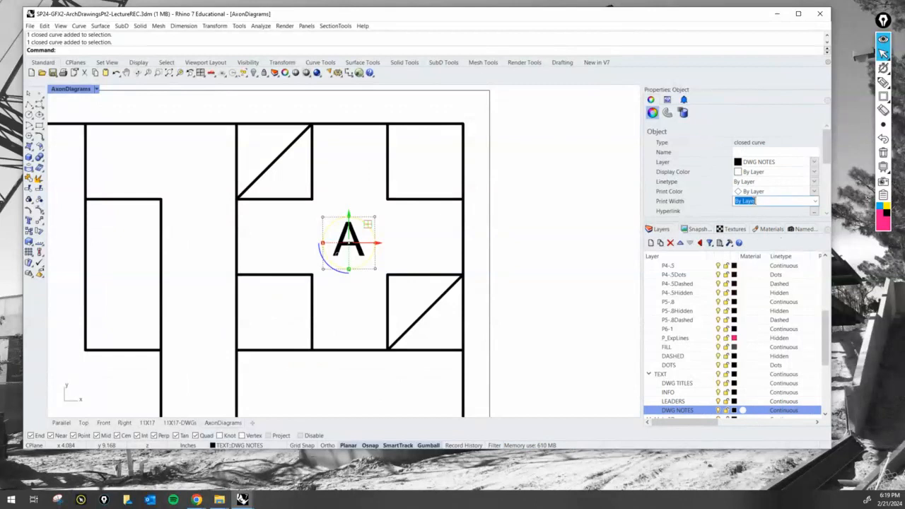
left_click(814, 203)
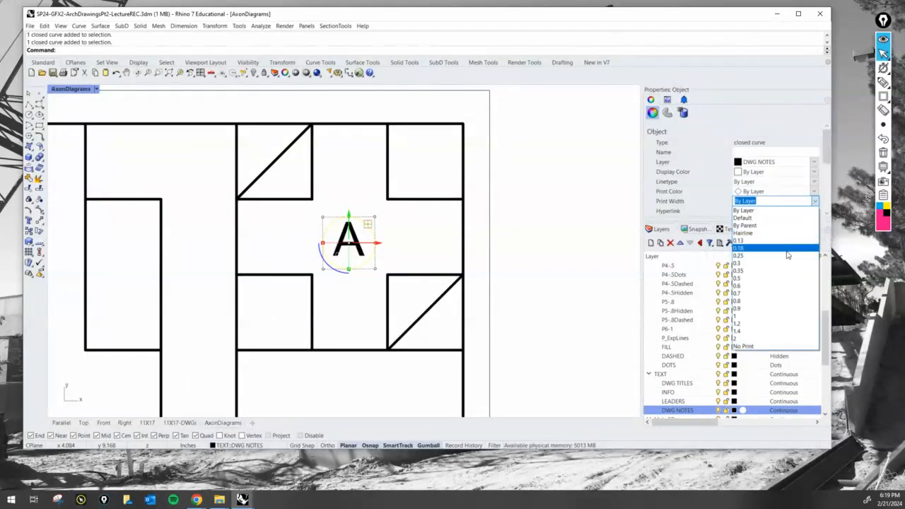
left_click(787, 251)
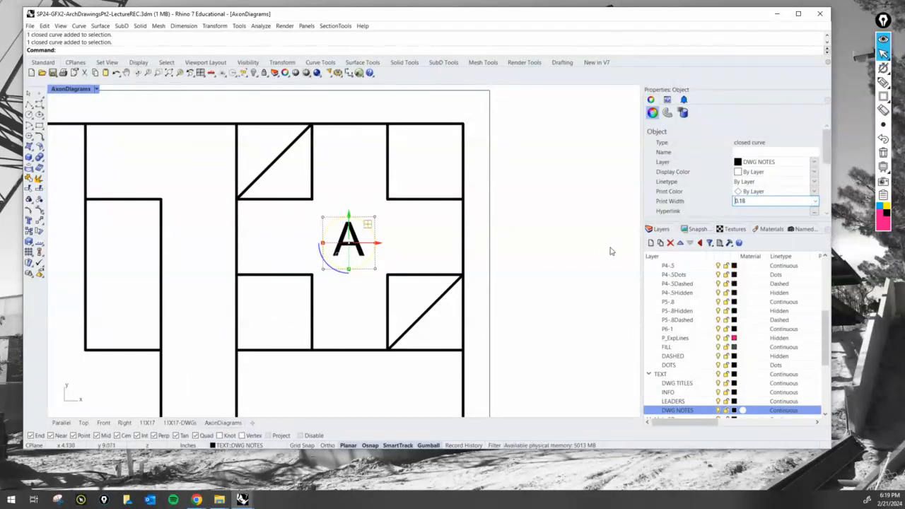
left_click(448, 254)
- Nudge the circle and letter A together slightly to the right inside the cross-shaped piece
scroll(503, 247, "down", 2)
scroll(504, 248, "up", 2)
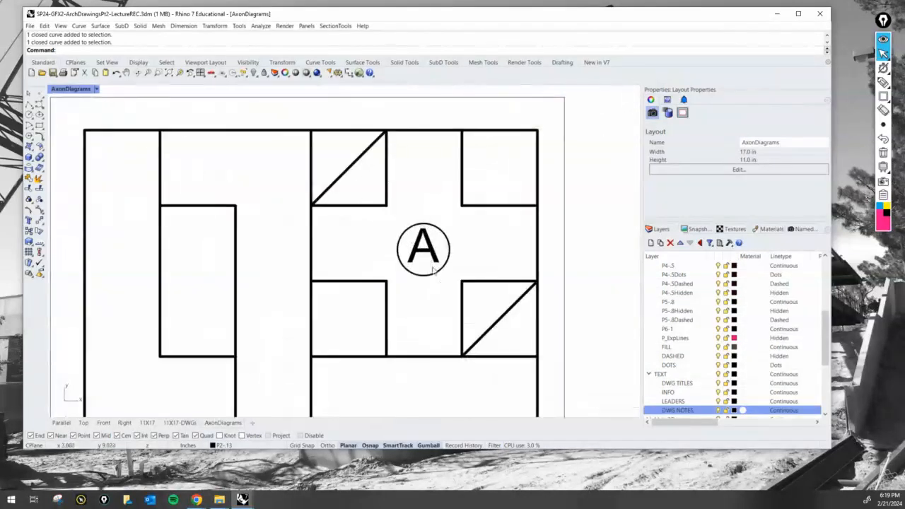
left_click_drag(446, 286, 389, 210)
left_click_drag(442, 236, 444, 235)
left_click(478, 244)
scroll(479, 245, "down", 1)
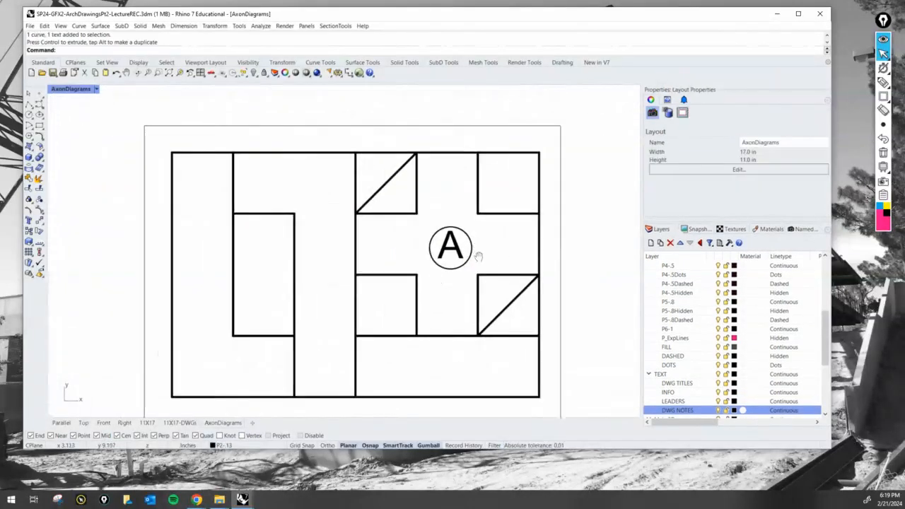
- Copy the circled A from its centre into the upper and lower L-shaped pieces of the 2D pattern
scroll(476, 250, "down", 3)
scroll(465, 265, "up", 3)
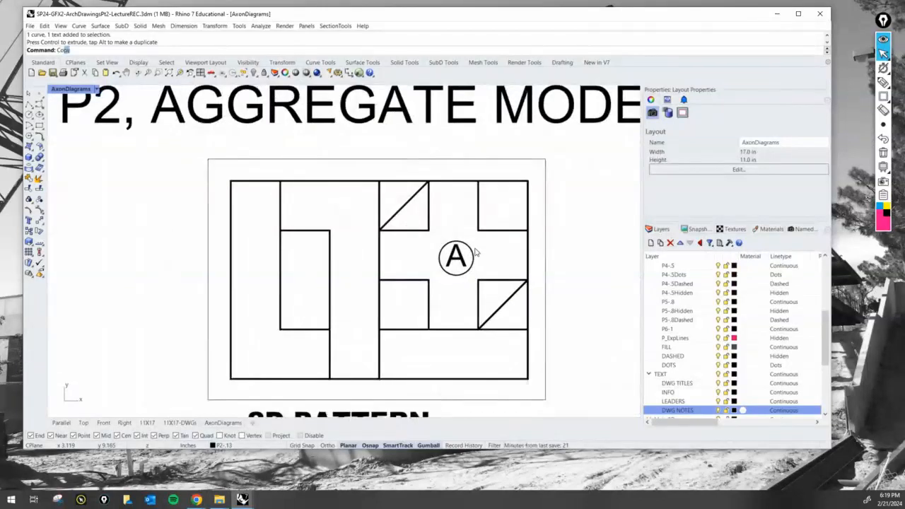
type("y")
key("Return")
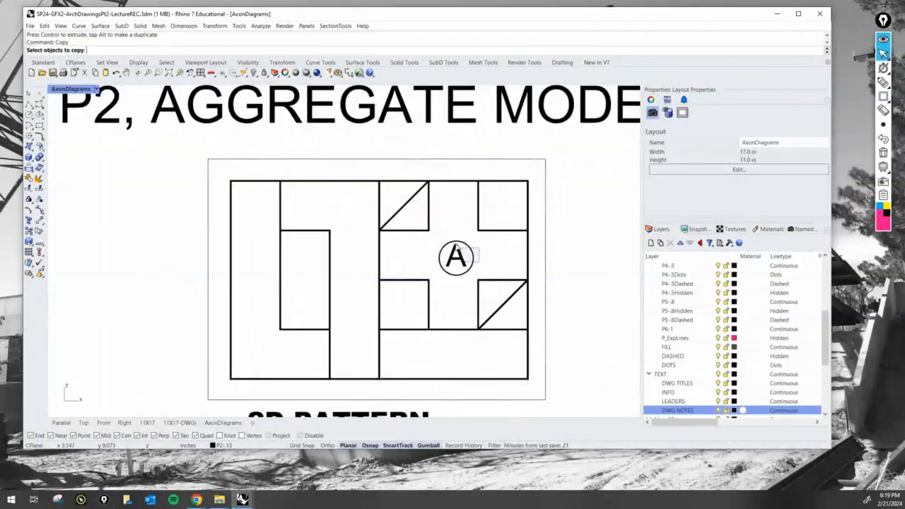
left_click(455, 248)
scroll(456, 250, "down", 1)
key("Return")
left_click(456, 253)
scroll(457, 255, "down", 1)
scroll(424, 251, "up", 3)
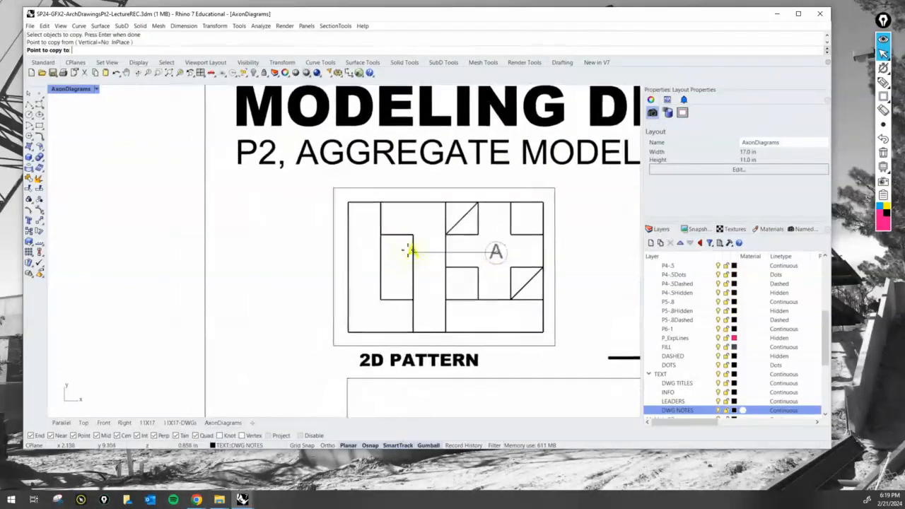
scroll(410, 249, "up", 2)
left_click(421, 218)
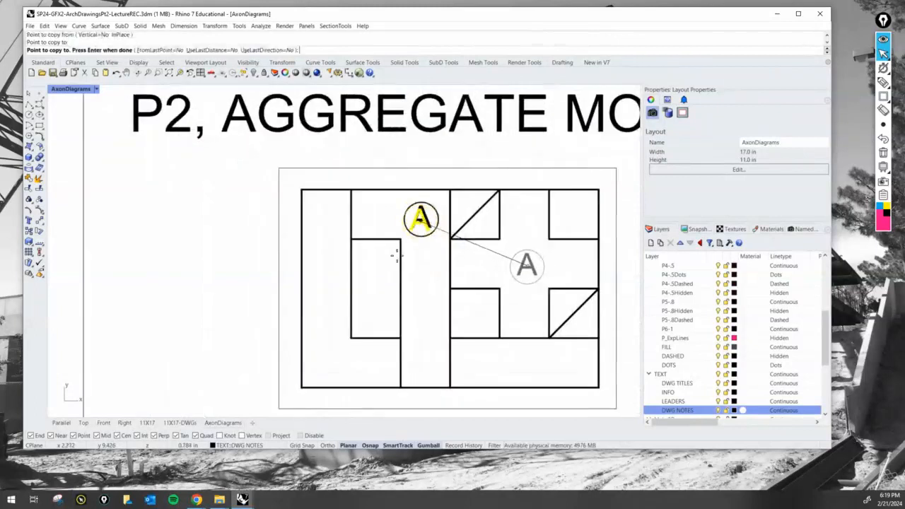
left_click(330, 361)
- Copy the circled A into the lower horizontal rectangle and the inner vertical rectangle of the 2D pattern
scroll(400, 347, "down", 1)
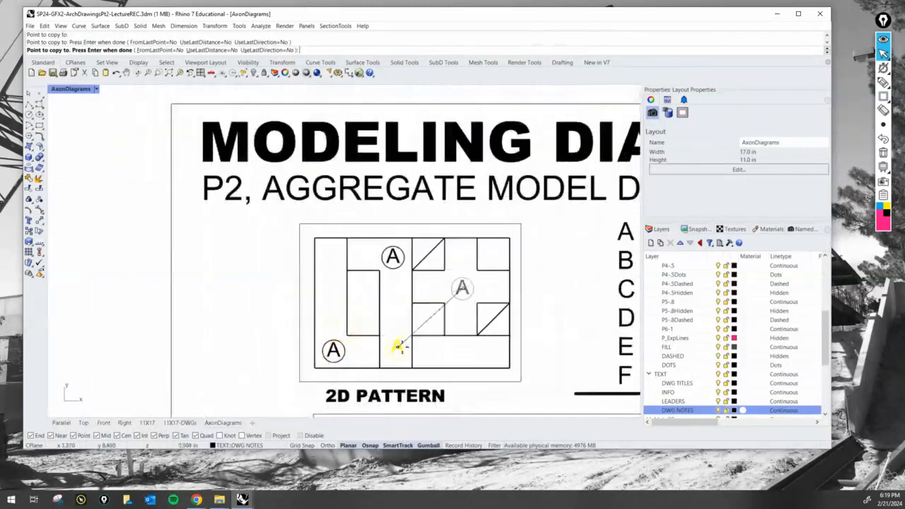
scroll(428, 340, "up", 2)
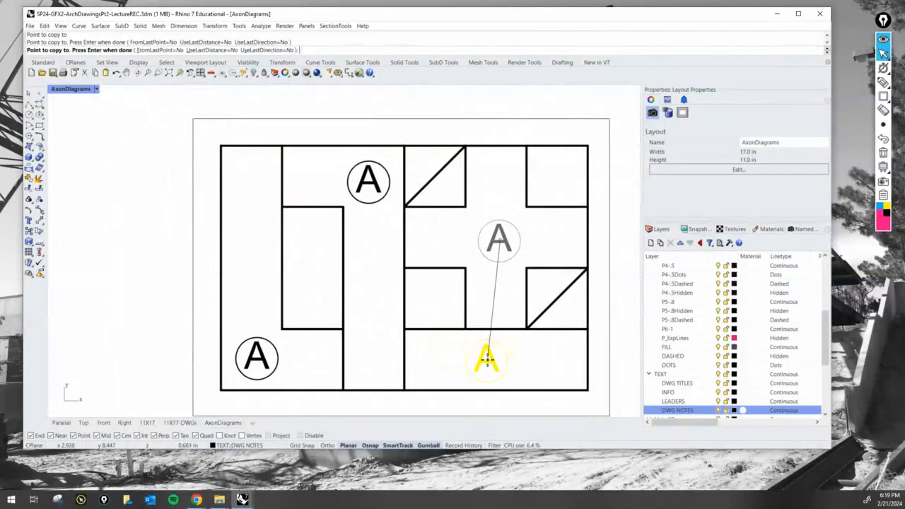
left_click(486, 359)
left_click(311, 267)
scroll(360, 281, "down", 2)
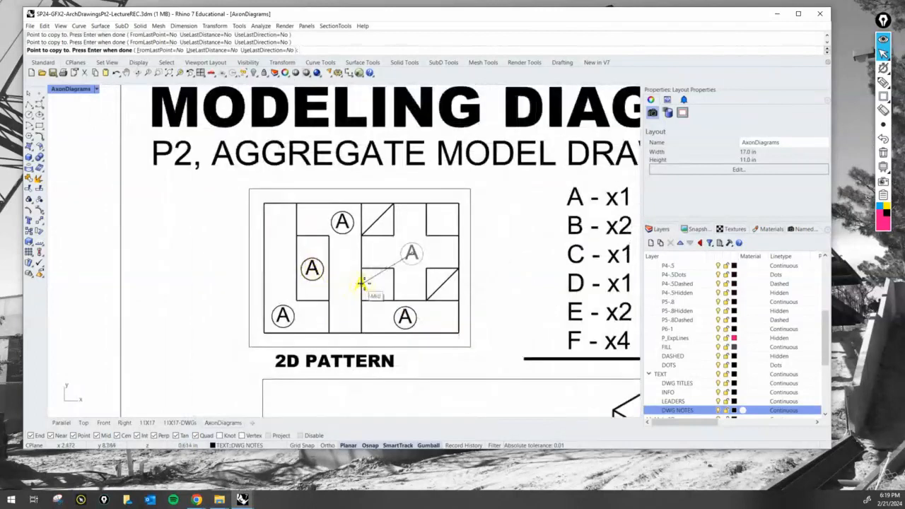
- Copy the circled A into the two small square pieces at opposite corners of the cross-shaped piece
scroll(376, 282, "up", 1)
scroll(387, 283, "up", 1)
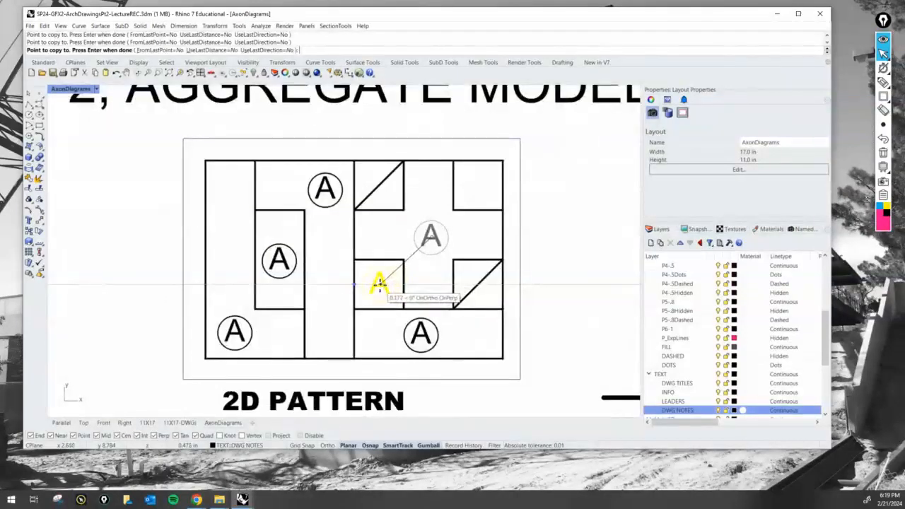
left_click(379, 283)
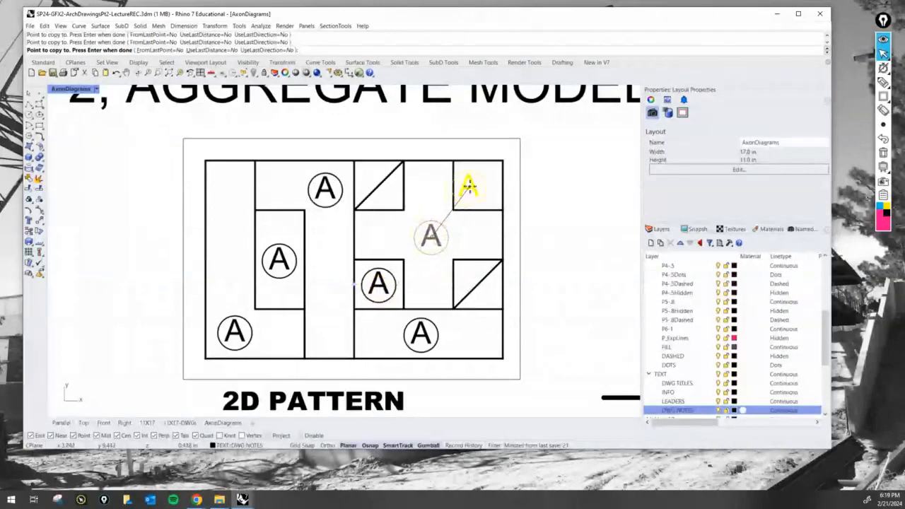
left_click(476, 185)
scroll(475, 221, "down", 1)
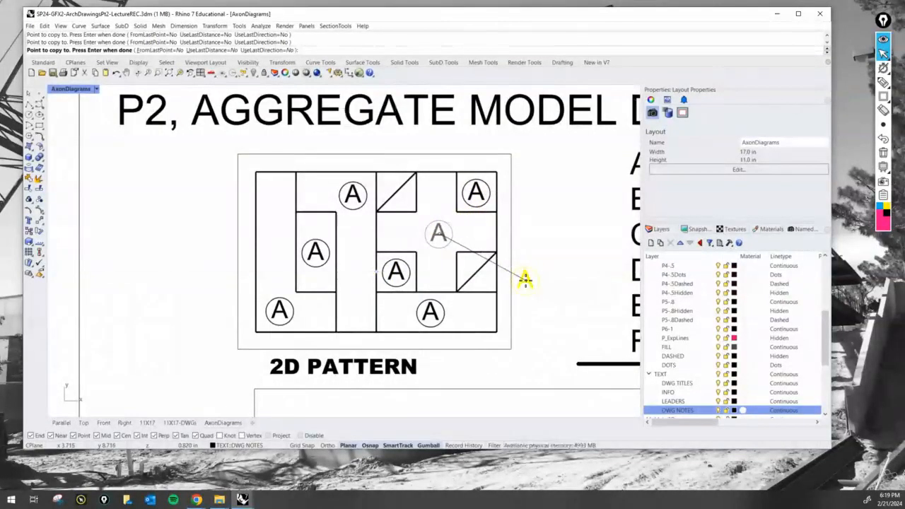
- Place two more circled A copies outside the pattern, beside its lower right edge and above its top edge, and finish copying
left_click(524, 280)
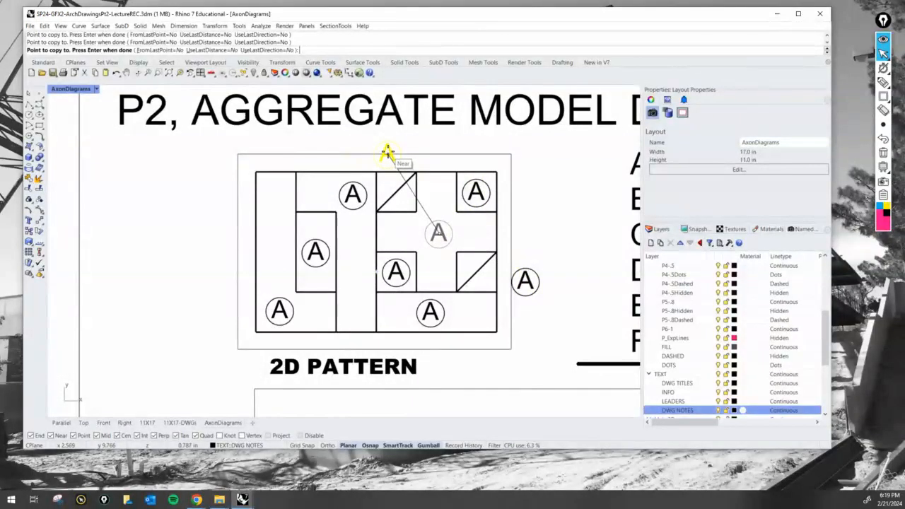
left_click(387, 151)
key("Return")
- Change the circled letters in the upper and lower L-shaped pieces of the 2D pattern to B
scroll(420, 217, "up", 3)
scroll(475, 266, "down", 1)
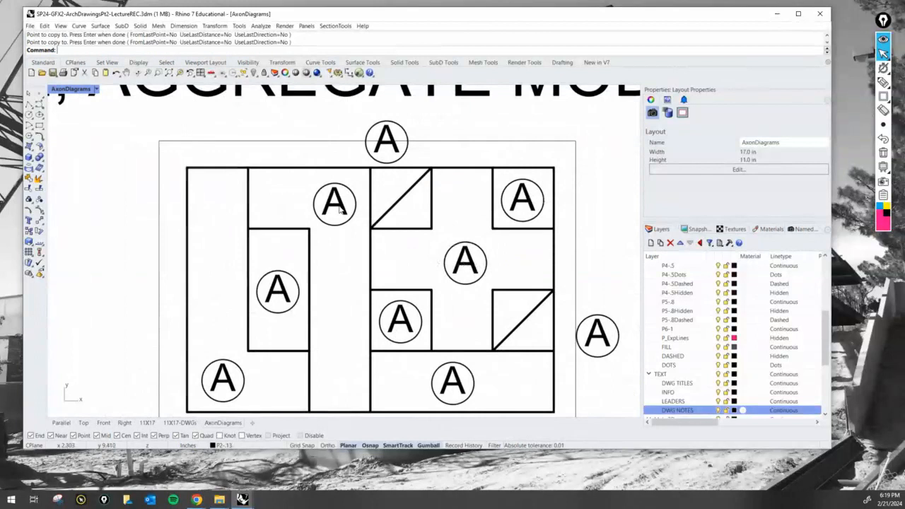
double_click(339, 208)
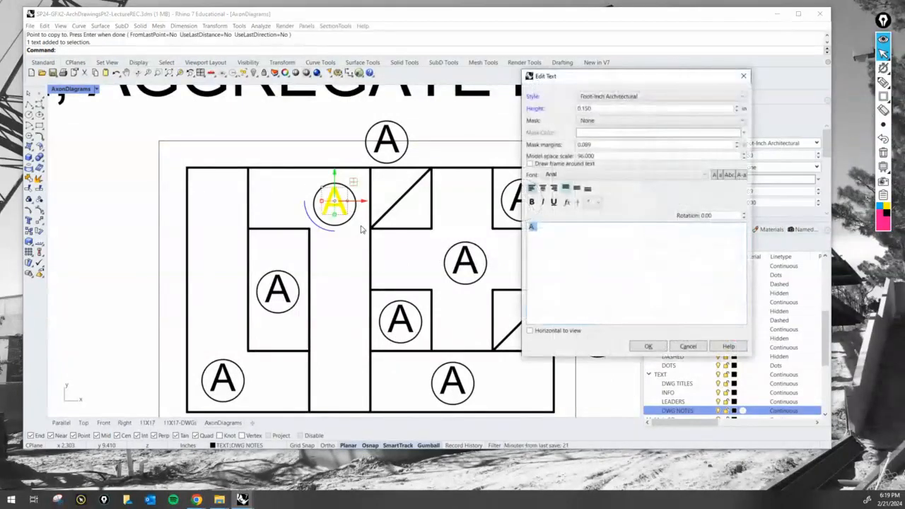
type("B")
left_click(656, 346)
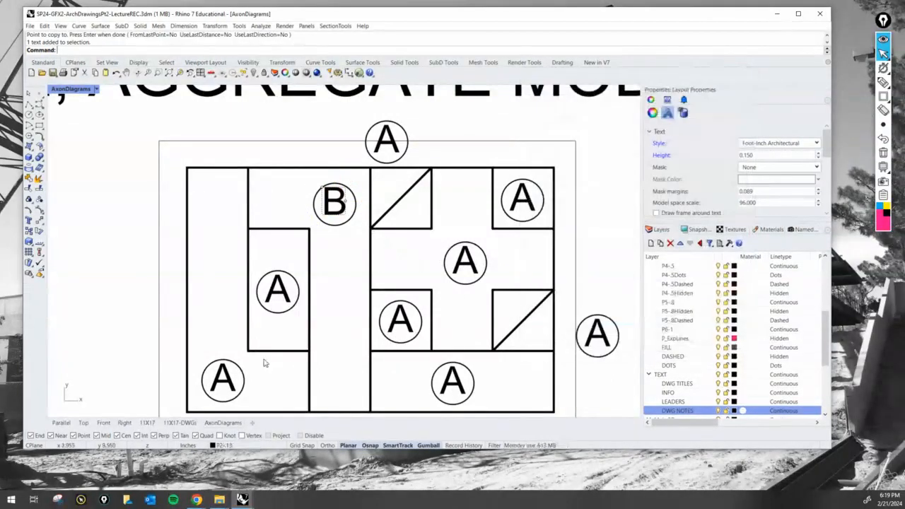
double_click(224, 379)
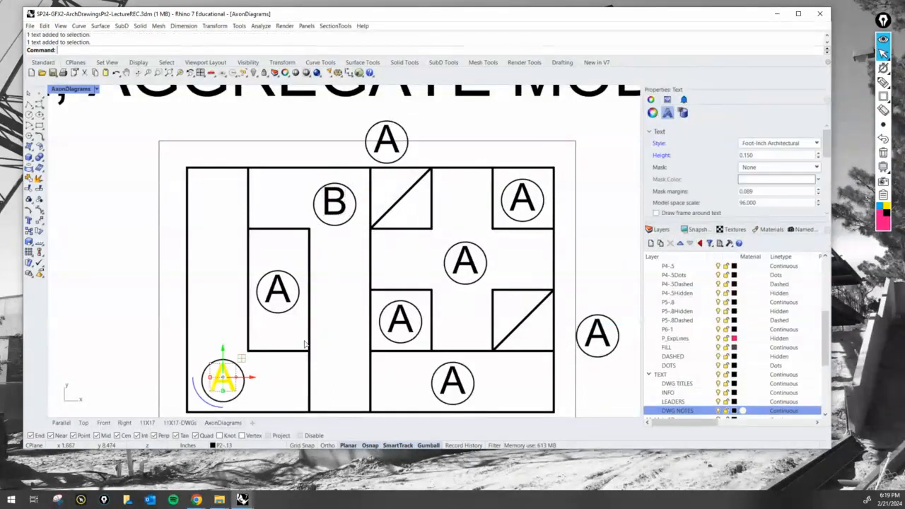
type("B")
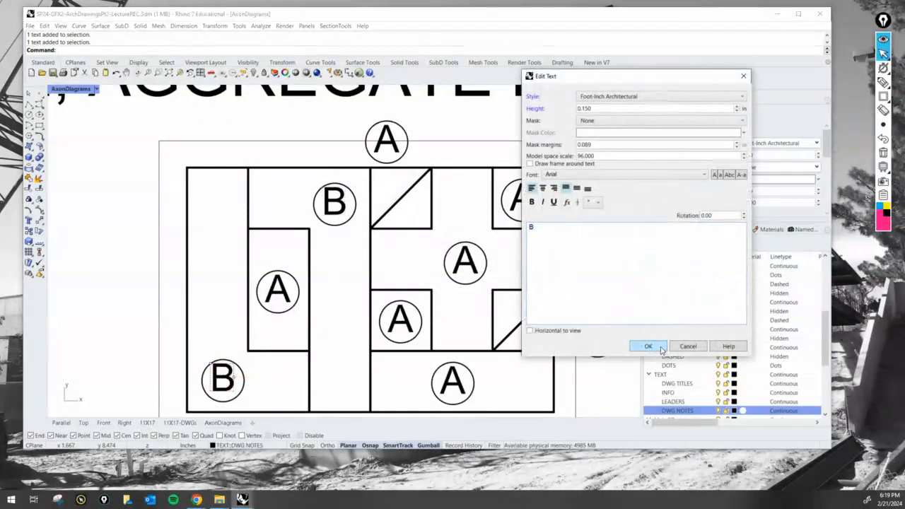
left_click(647, 346)
- Change the letter in the lower horizontal rectangle to C and the one in the inner vertical rectangle to D
left_click(452, 381)
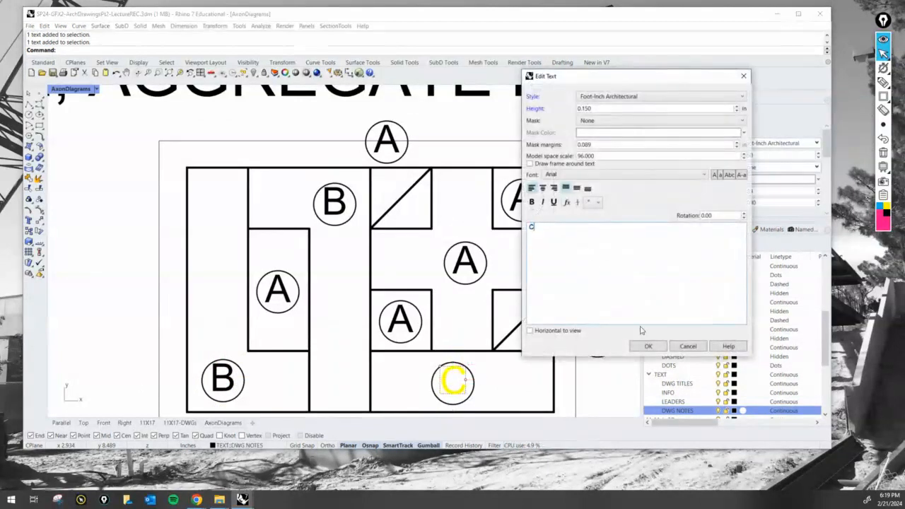
type("C")
left_click(648, 346)
double_click(285, 296)
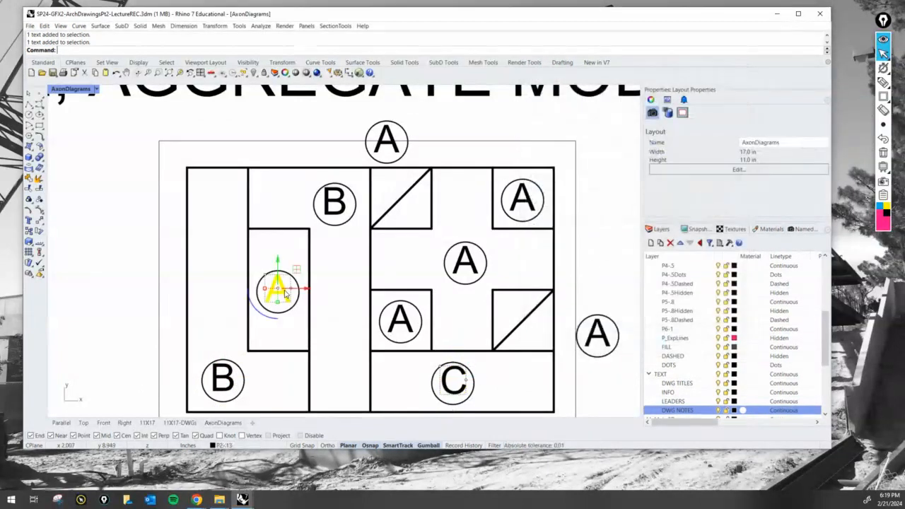
type("D")
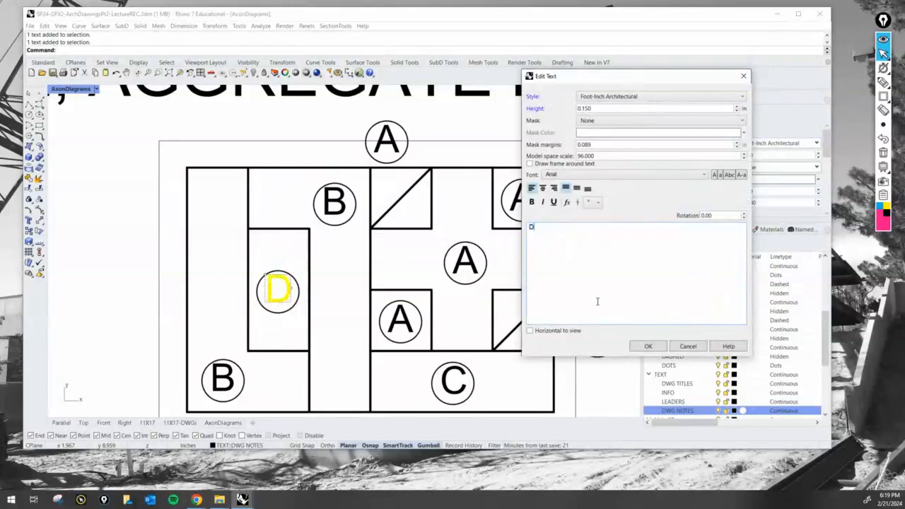
left_click(643, 346)
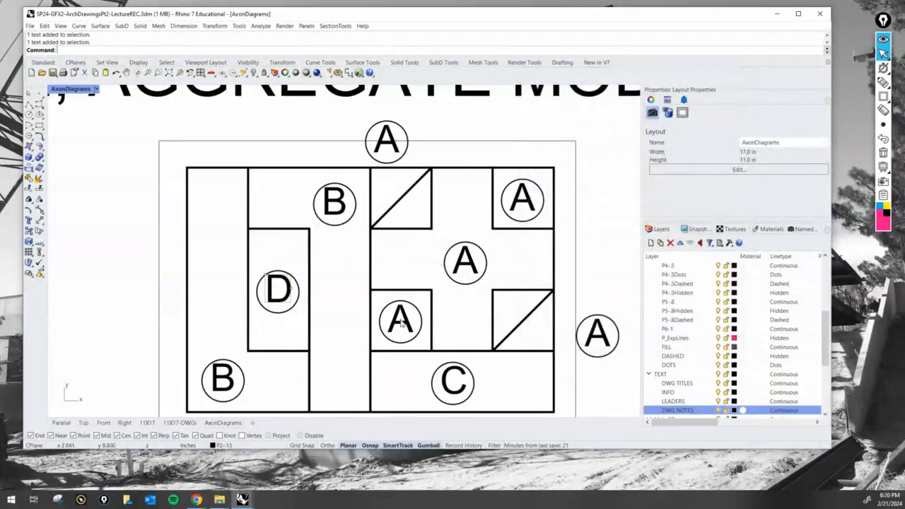
- Change the circled letters in both small square pieces to E
double_click(401, 323)
type("E")
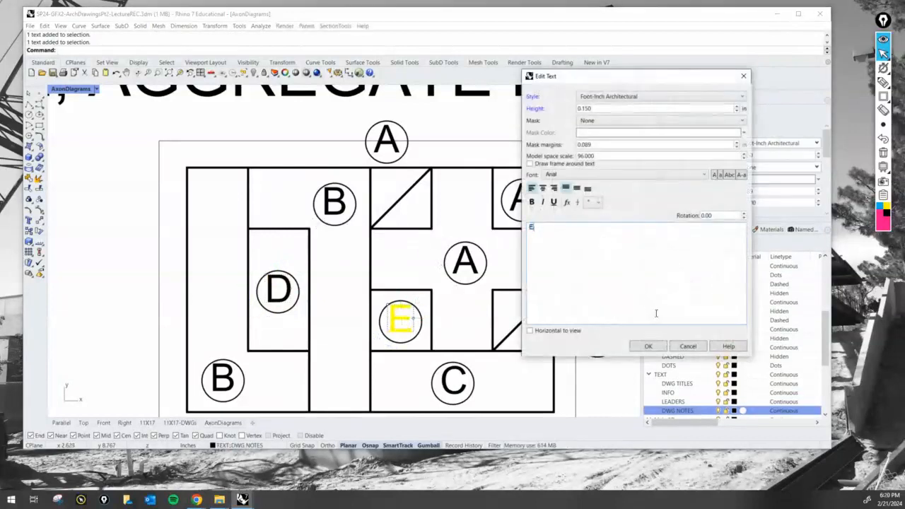
left_click(657, 346)
double_click(523, 197)
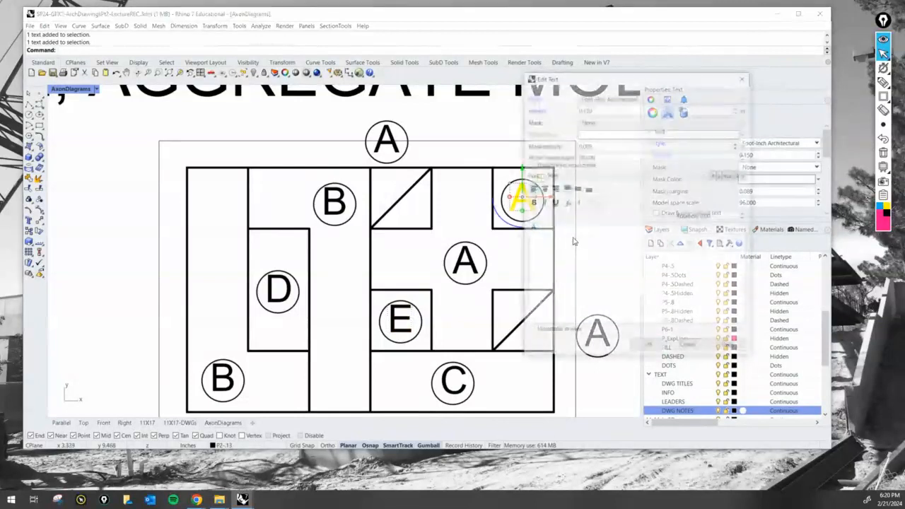
type("E")
left_click(645, 346)
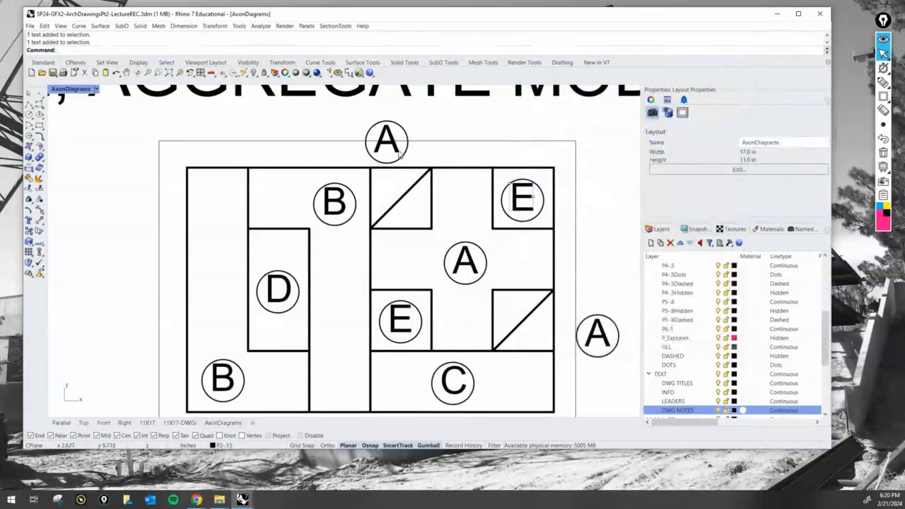
- Change the two circled letters outside the 2D pattern, above it and beside it, to F
left_click(386, 141)
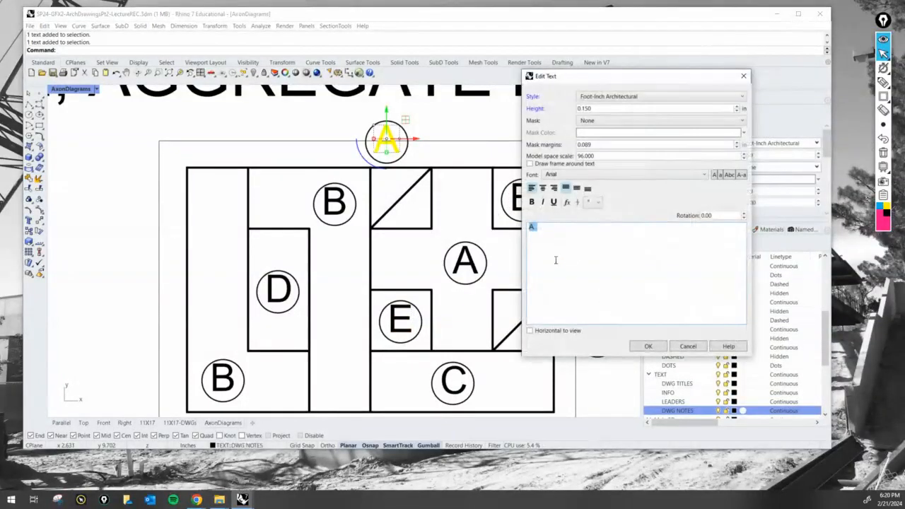
type("F")
left_click(646, 346)
double_click(596, 333)
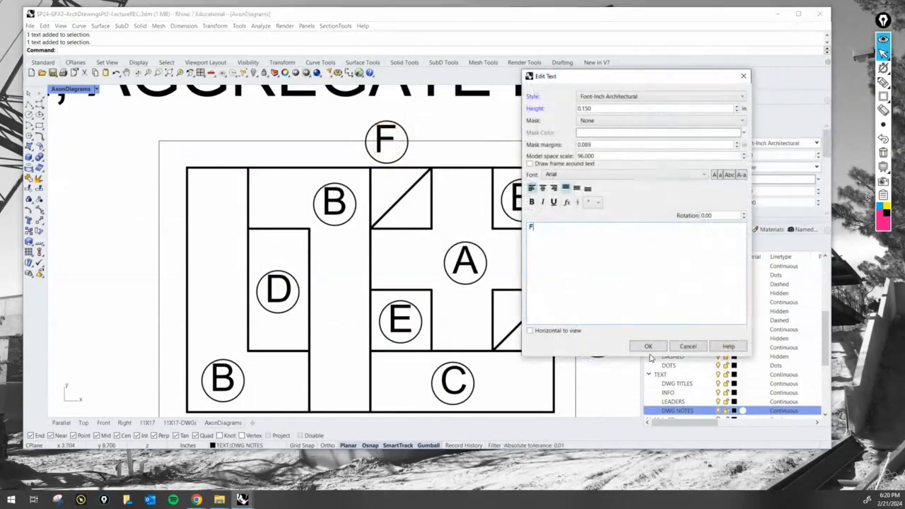
type("F")
left_click(648, 346)
scroll(532, 303, "down", 3)
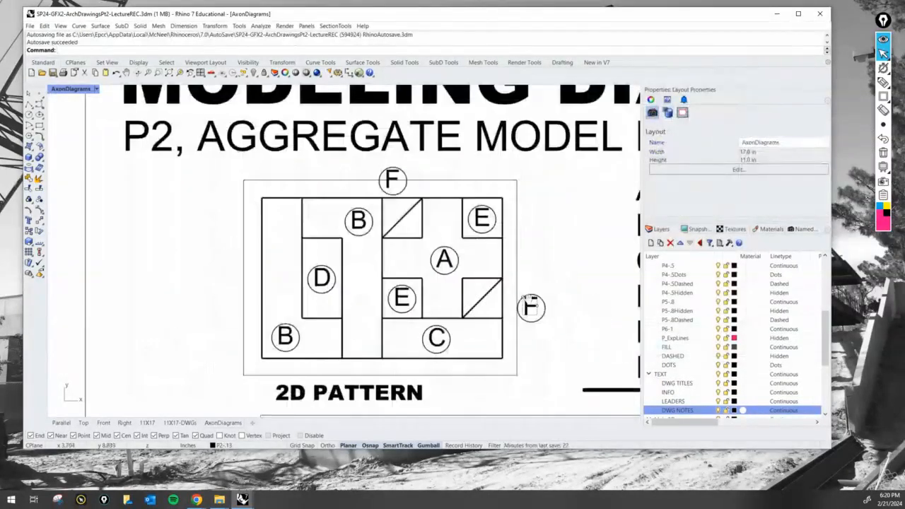
right_click_drag(526, 297, 462, 302)
scroll(480, 262, "down", 4)
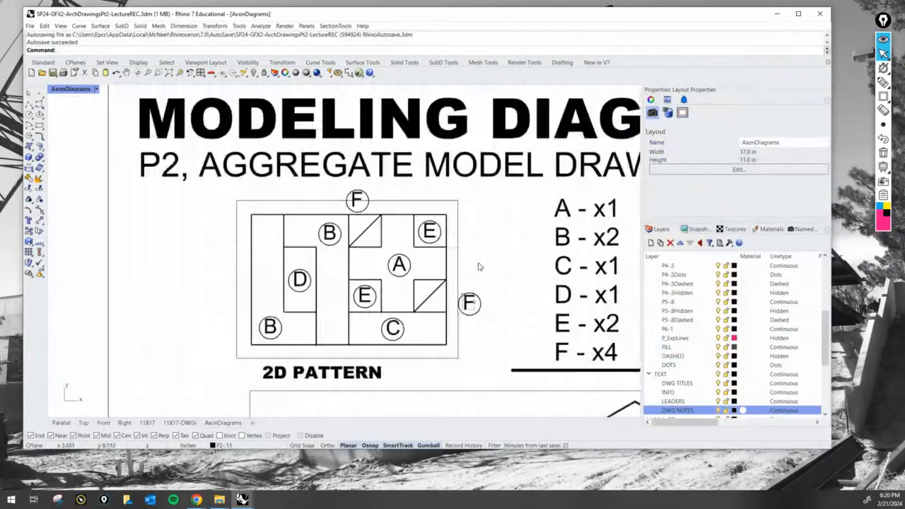
right_click_drag(486, 271, 360, 278)
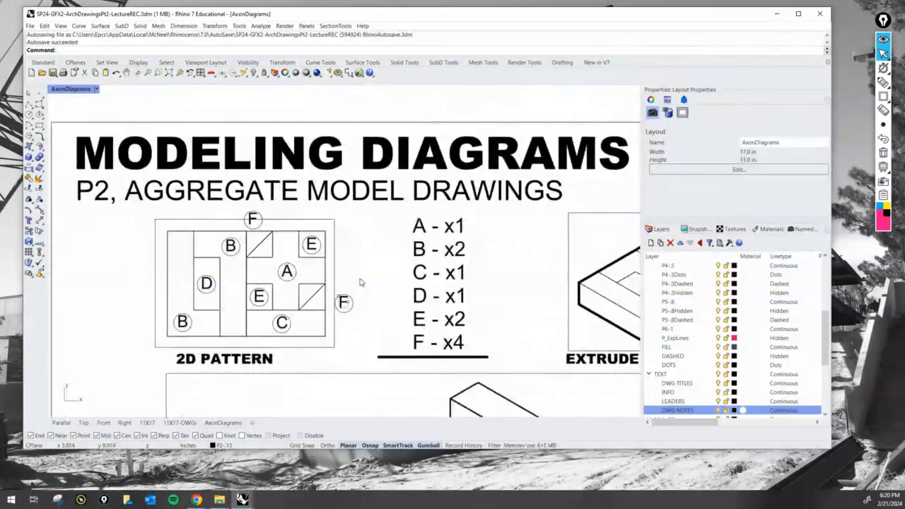
right_click_drag(347, 278, 219, 282)
key("Return")
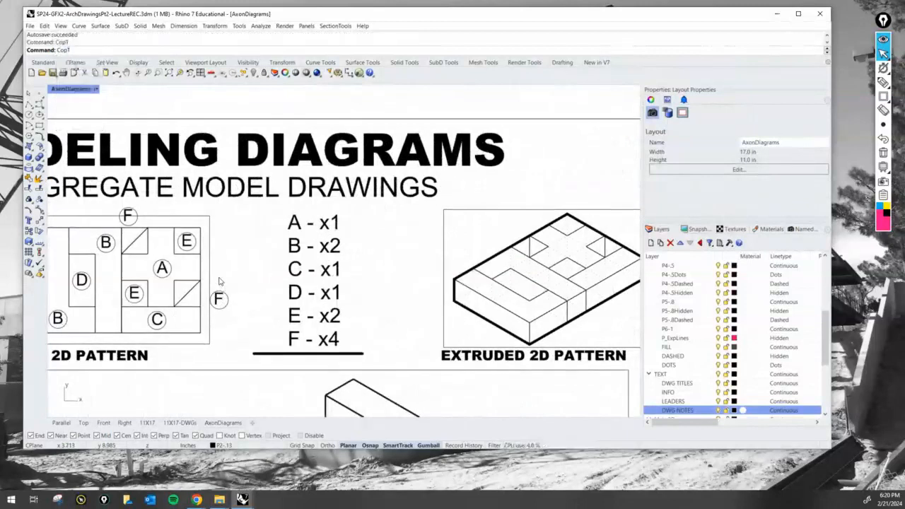
double_click(162, 269)
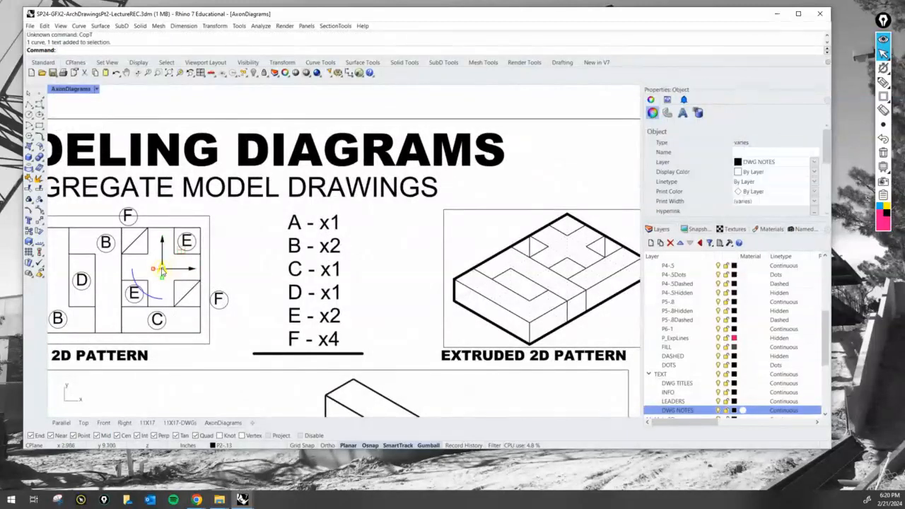
key("Escape")
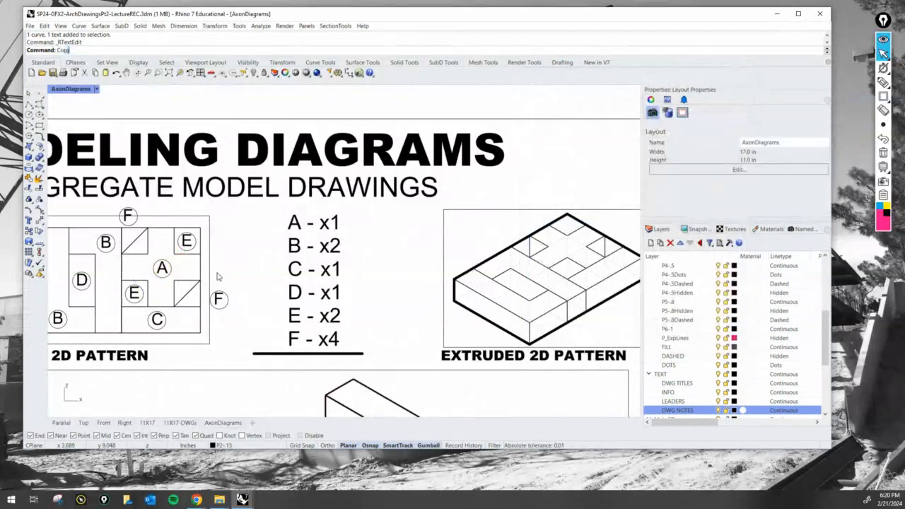
- Copy the circled A from its centre onto the cross-shaped piece of the extruded 2D pattern, turning object snaps off for free placement
type("Copy")
key("Return")
left_click(161, 268)
key("Return")
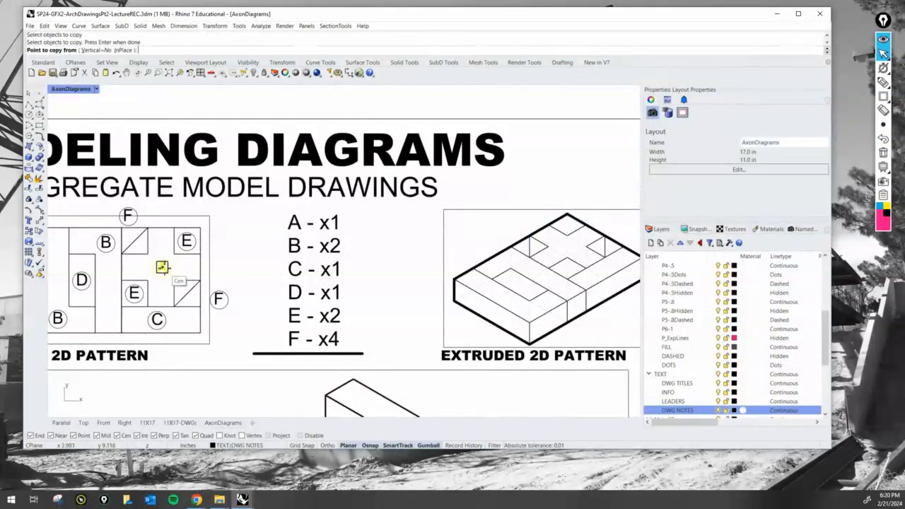
left_click(162, 267)
scroll(558, 276, "up", 3)
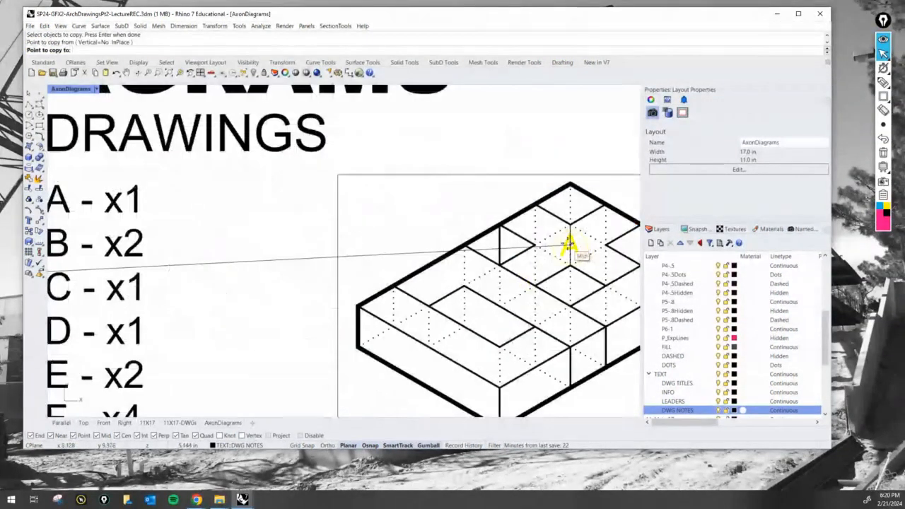
left_click(369, 444)
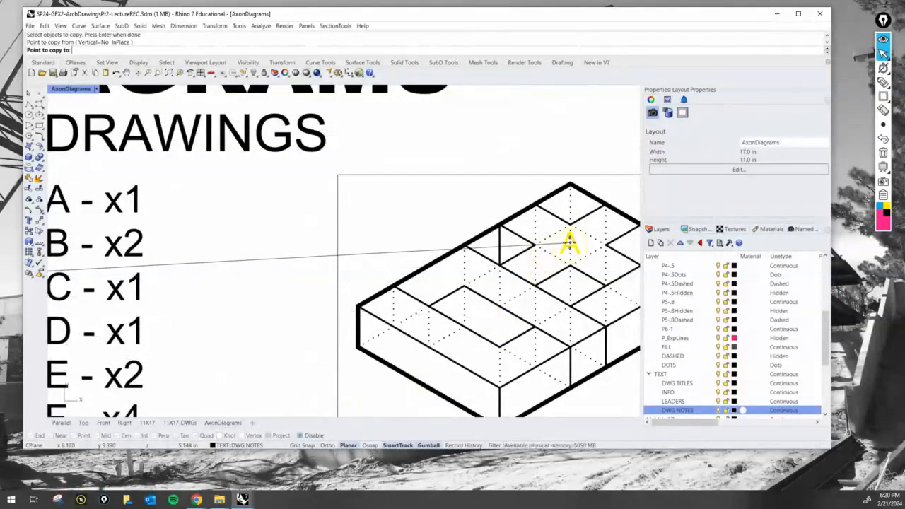
left_click(570, 244)
scroll(570, 241, "down", 4)
key("Return")
- Copy the circled B from the 2D pattern's lower-left piece onto the front corner of the extruded pattern and outside its upper-left edge
scroll(242, 270, "up", 1)
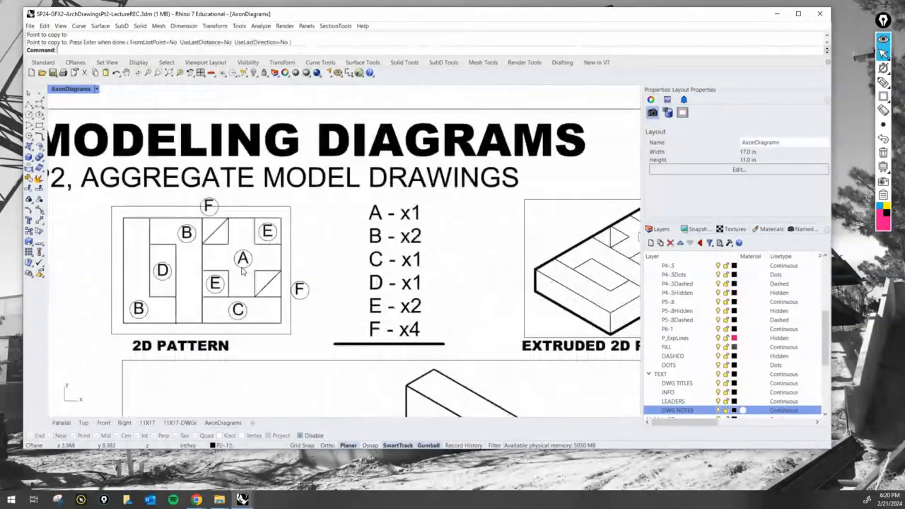
left_click(138, 309)
right_click(137, 309)
left_click(138, 309)
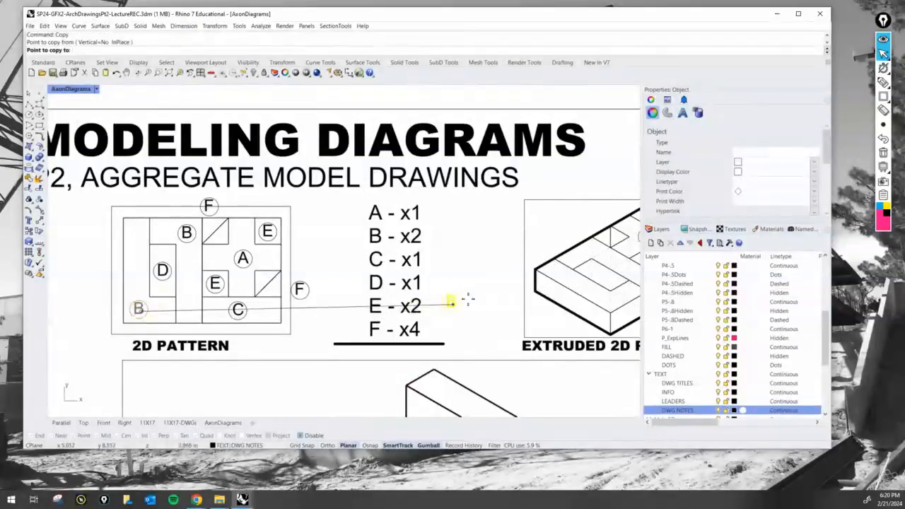
key("Right")
key("Right")
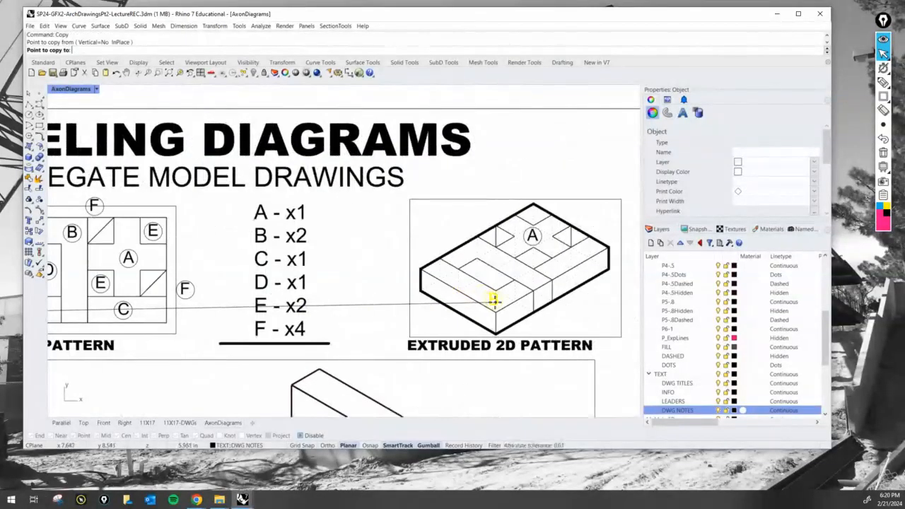
left_click(494, 301)
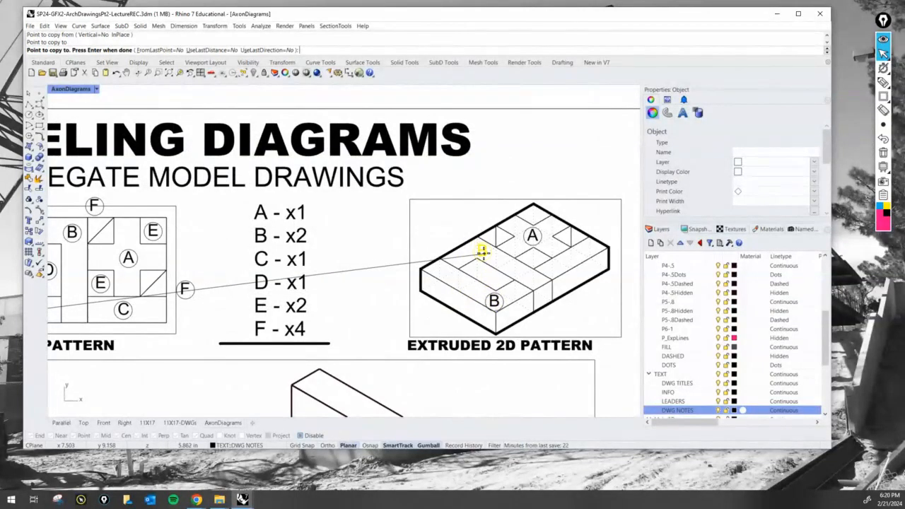
left_click(438, 233)
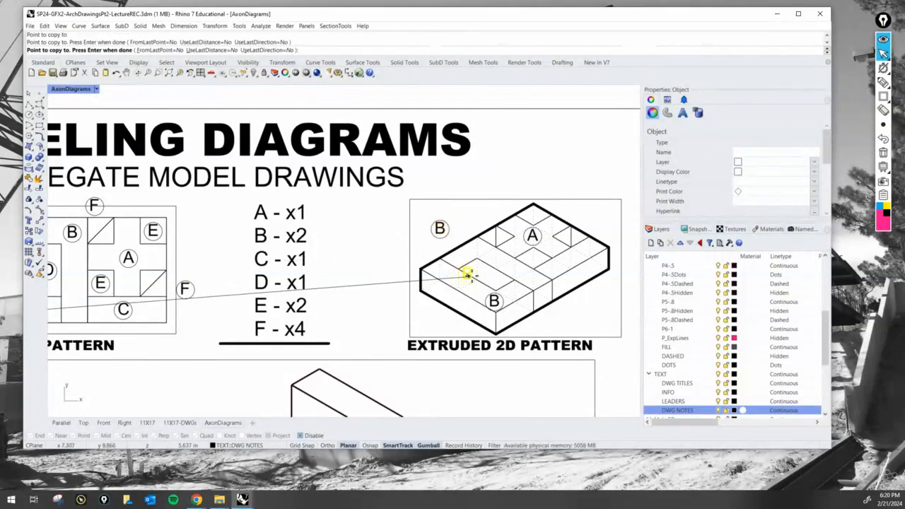
key("Return")
- Delete the circled B on the extruded pattern's front corner and shift the outer B slightly down and left
left_click_drag(469, 314, 529, 269)
left_click_drag(495, 299, 460, 315)
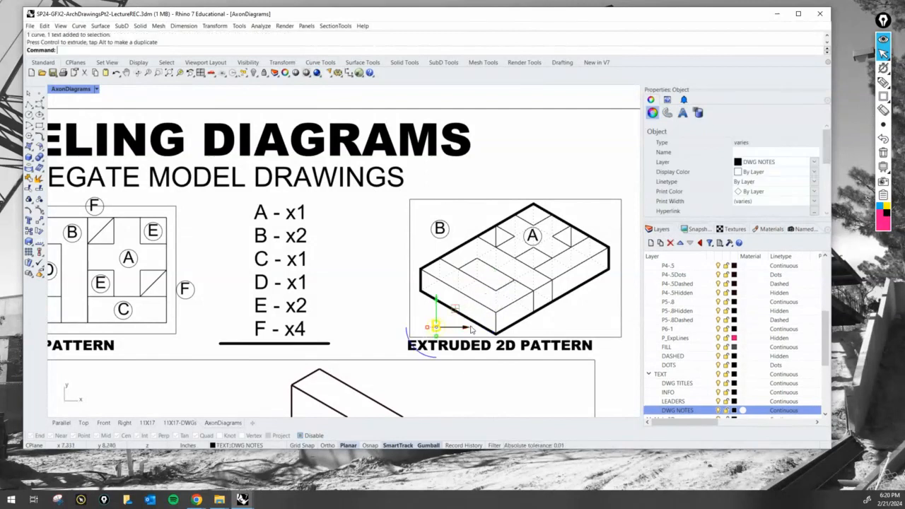
key("Delete")
mouse_move(459, 219)
left_mouse_down()
mouse_move(428, 240)
mouse_move(425, 231)
mouse_move(443, 219)
left_mouse_up()
key("Escape")
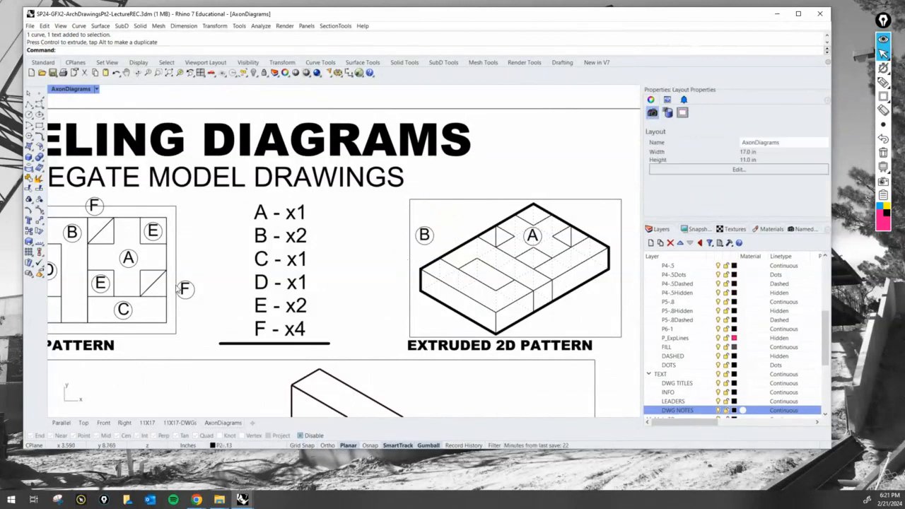
- Copy the circled C from the 2D pattern to the empty space outside the extruded pattern's lower-right edge
right_click_drag(185, 287, 230, 271)
key("Return")
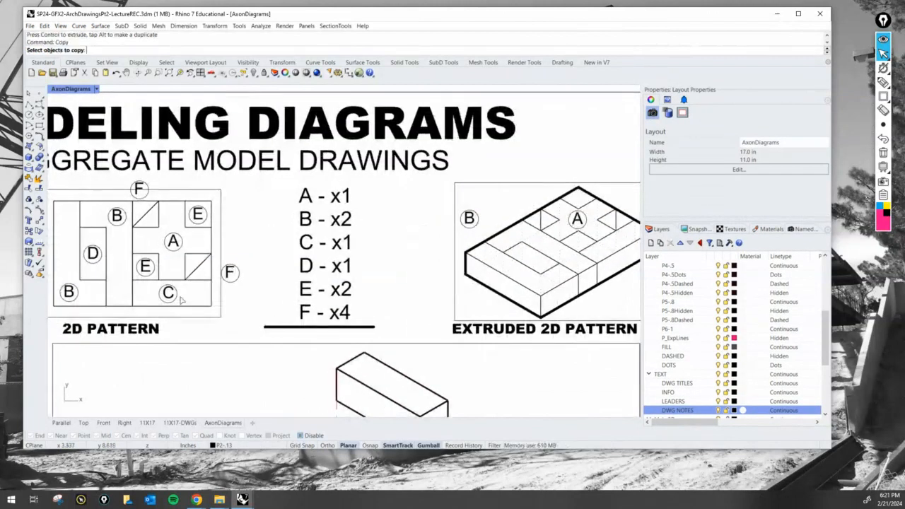
left_click(170, 292)
key("Return")
left_click(171, 292)
scroll(172, 292, "down", 3)
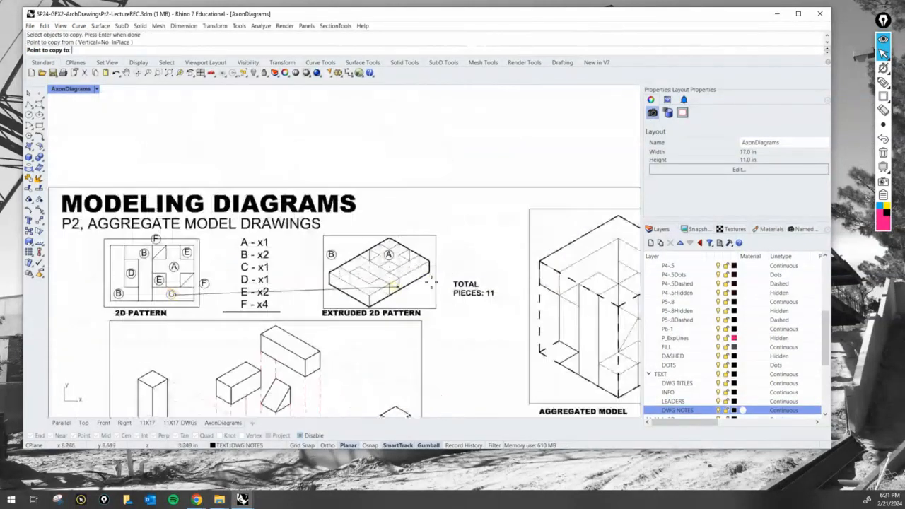
scroll(417, 289, "up", 3)
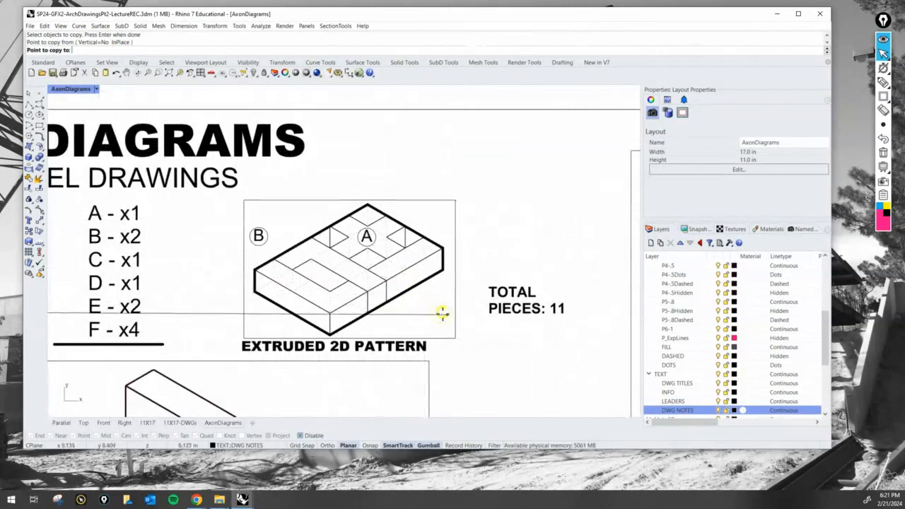
left_click(436, 297)
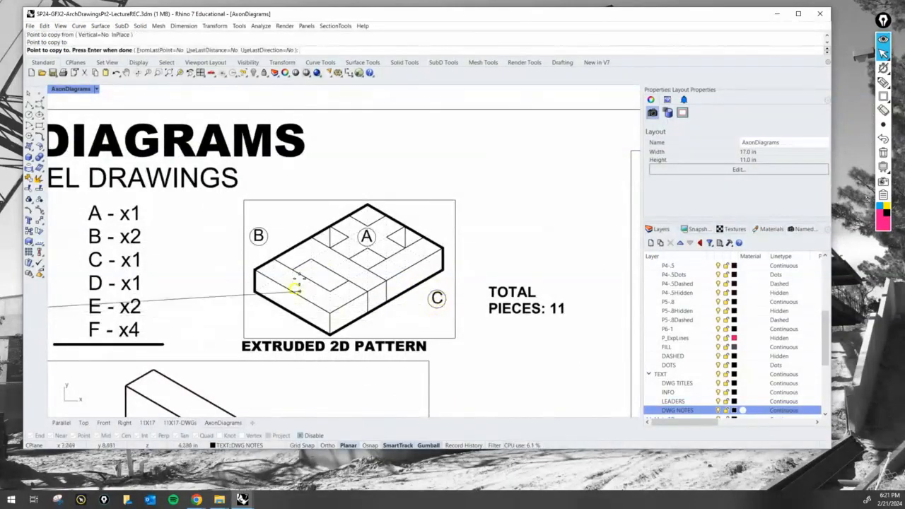
key("Return")
- Copy the circled D from the 2D pattern to the empty space outside the extruded pattern's lower-left edge
right_click_drag(74, 303, 213, 304)
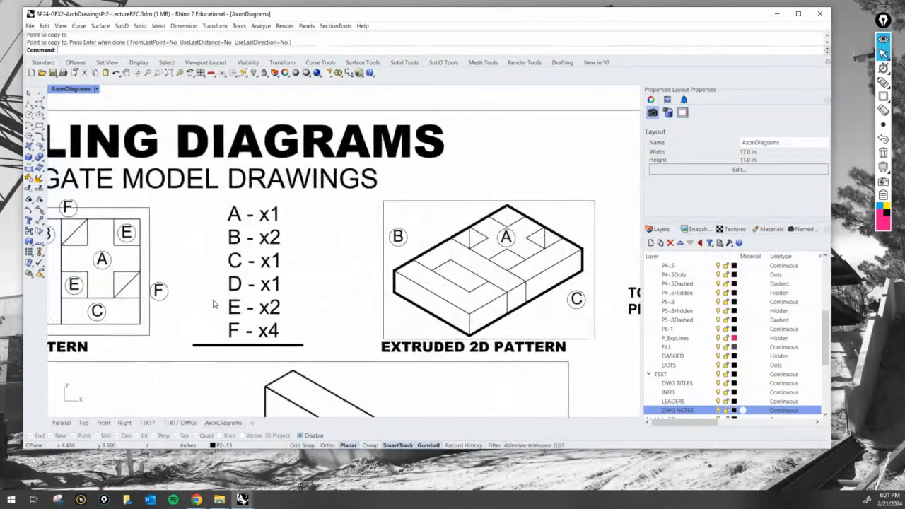
type("Copy")
key("Return")
scroll(213, 311, "down", 3)
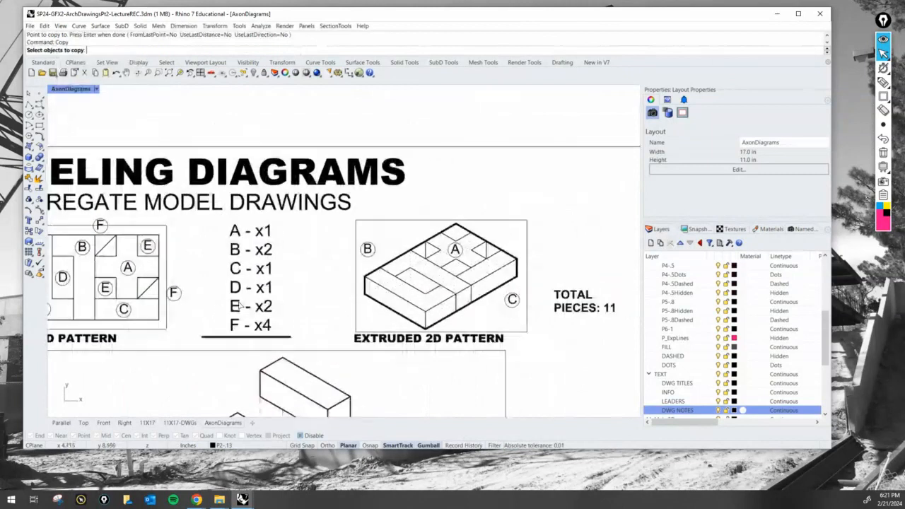
left_click(157, 277)
key("Return")
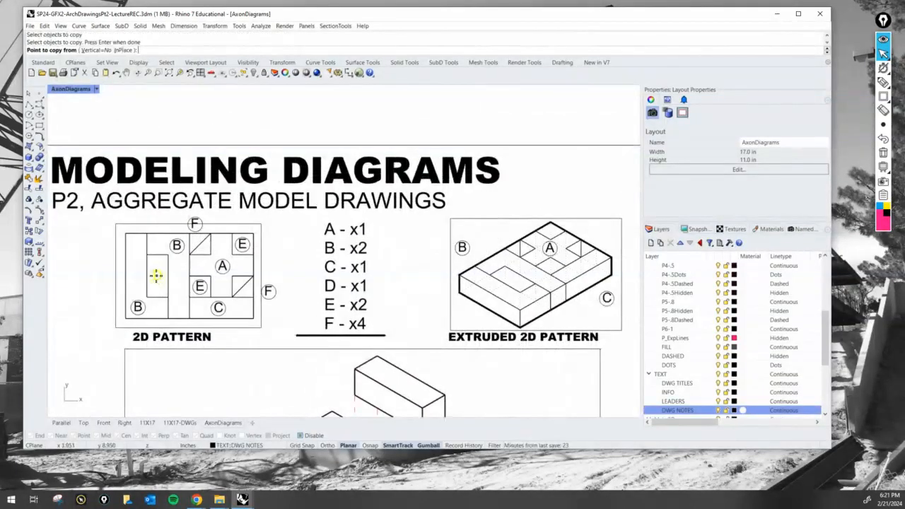
left_click(157, 276)
scroll(481, 292, "up", 2)
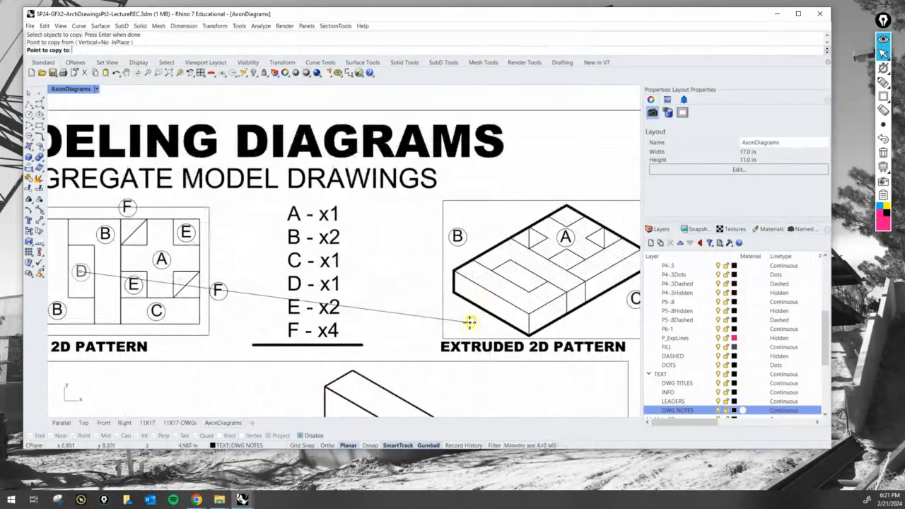
left_click(469, 322)
key("Return")
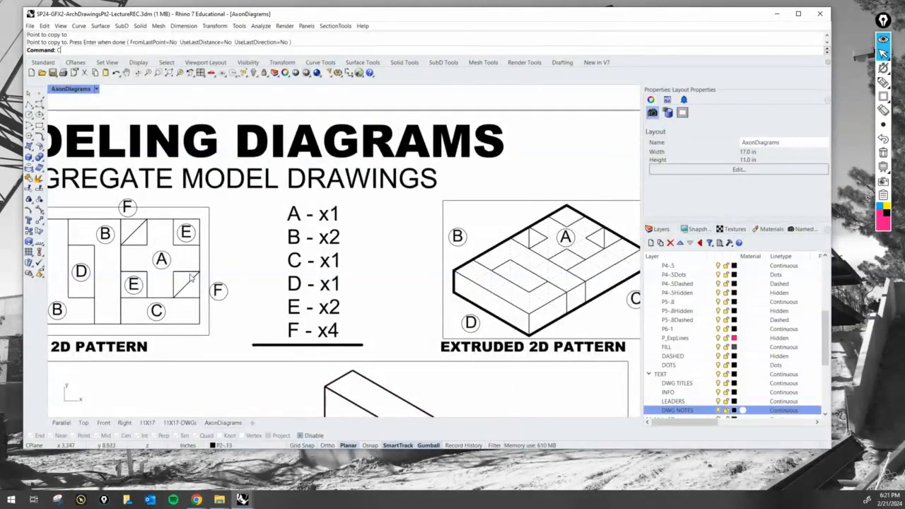
- Copy the circled E from the 2D pattern's lower square to just outside the extruded pattern's upper-right edge
scroll(146, 292, "up", 3)
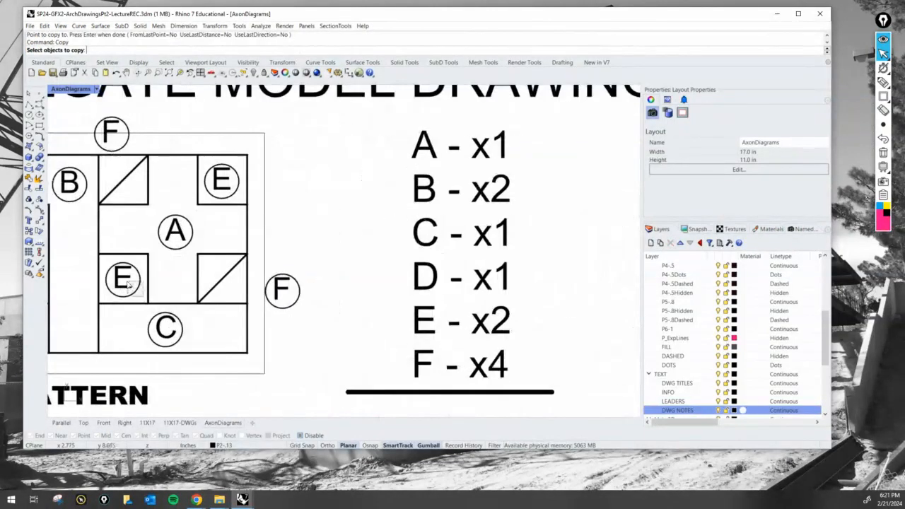
left_click(124, 278)
key("Return")
left_click(123, 278)
scroll(121, 269, "down", 3)
scroll(345, 254, "up", 5)
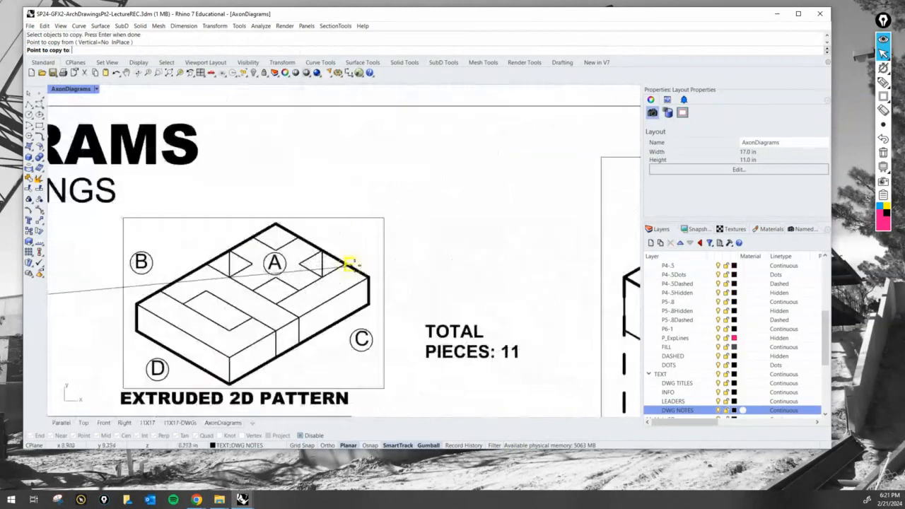
scroll(343, 231, "up", 2)
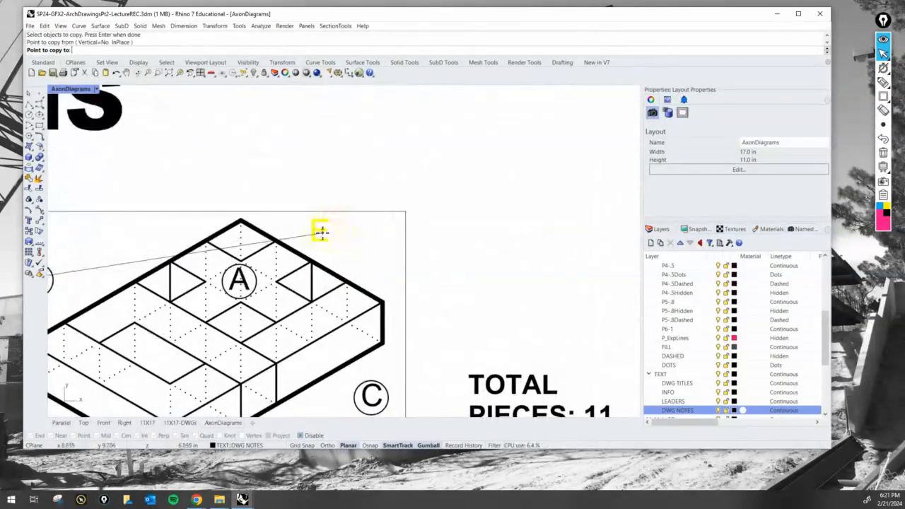
left_click(322, 221)
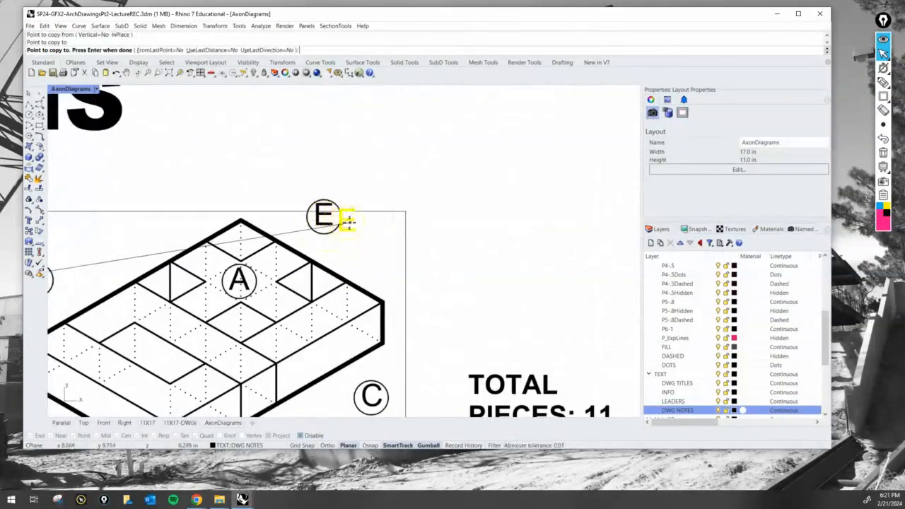
scroll(347, 228, "down", 2)
key("Return")
- Copy the circled F beside the 2D pattern to two spots outside the extruded pattern, one along each upper edge
scroll(348, 233, "down", 3)
scroll(198, 265, "up", 3)
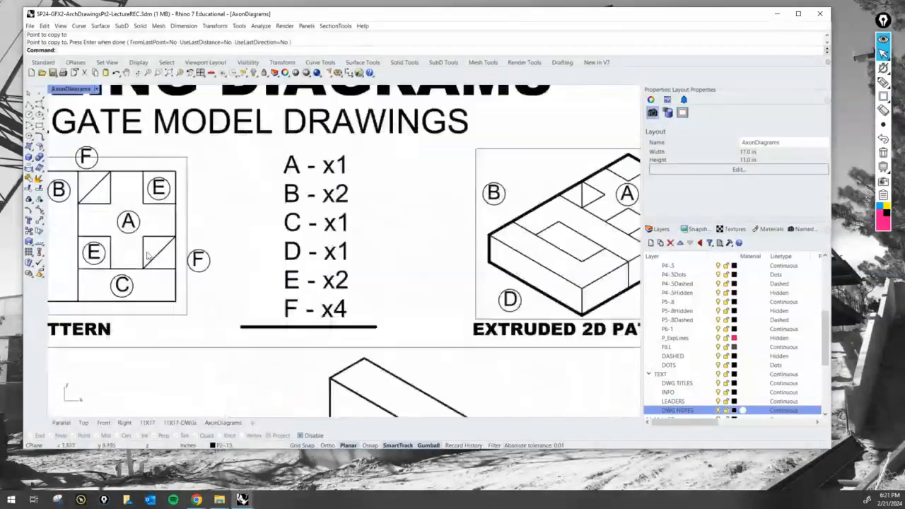
left_click(198, 263)
key("Return")
left_click(201, 258)
scroll(201, 257, "down", 2)
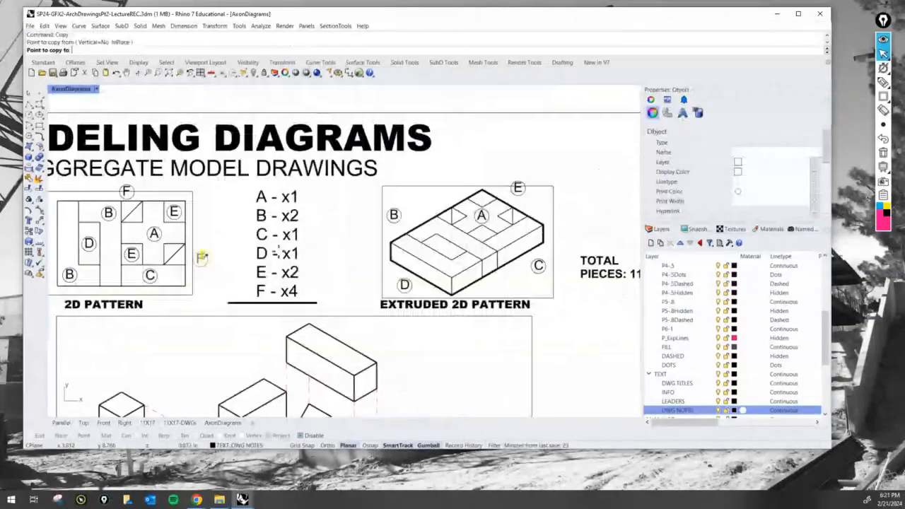
scroll(340, 207, "up", 3)
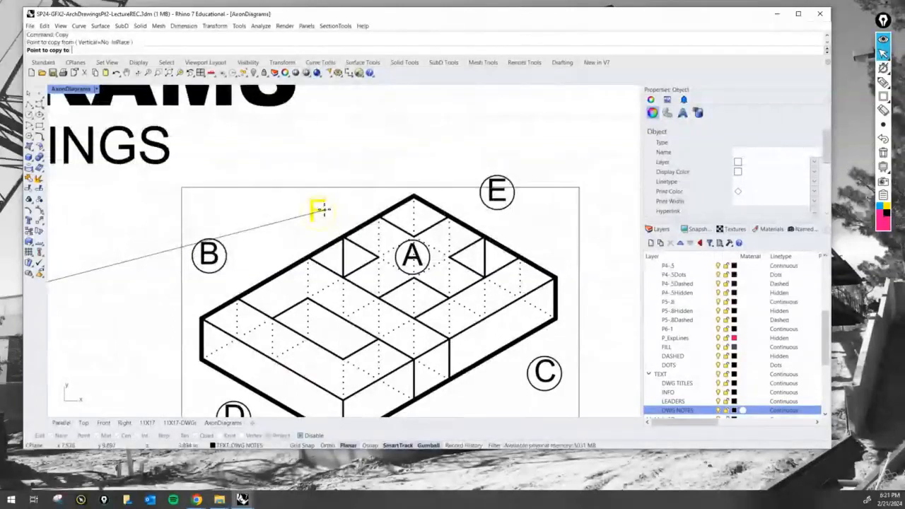
left_click(303, 213)
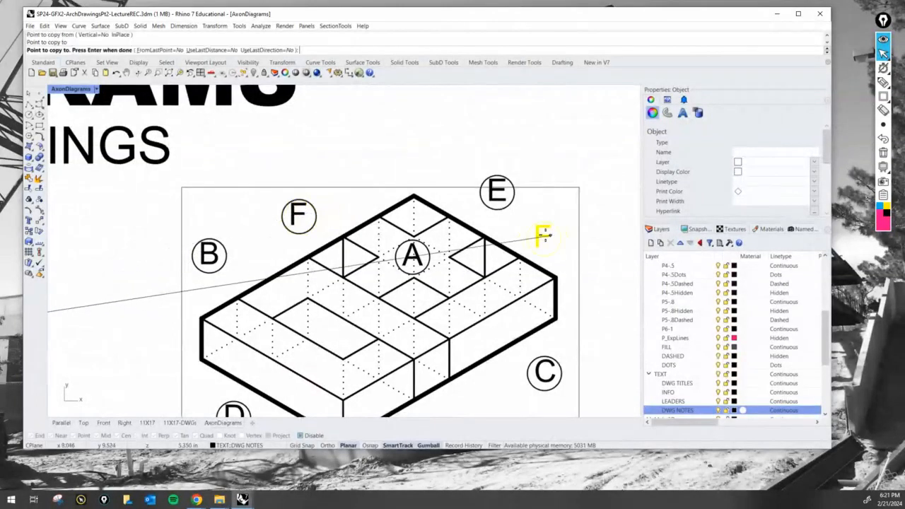
left_click(556, 227)
key("Return")
scroll(542, 247, "down", 5)
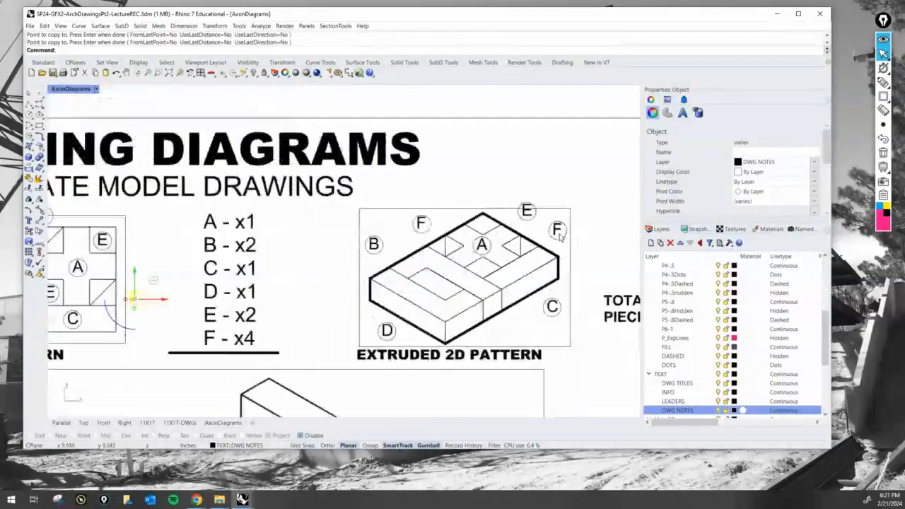
scroll(541, 247, "up", 4)
scroll(541, 247, "down", 3)
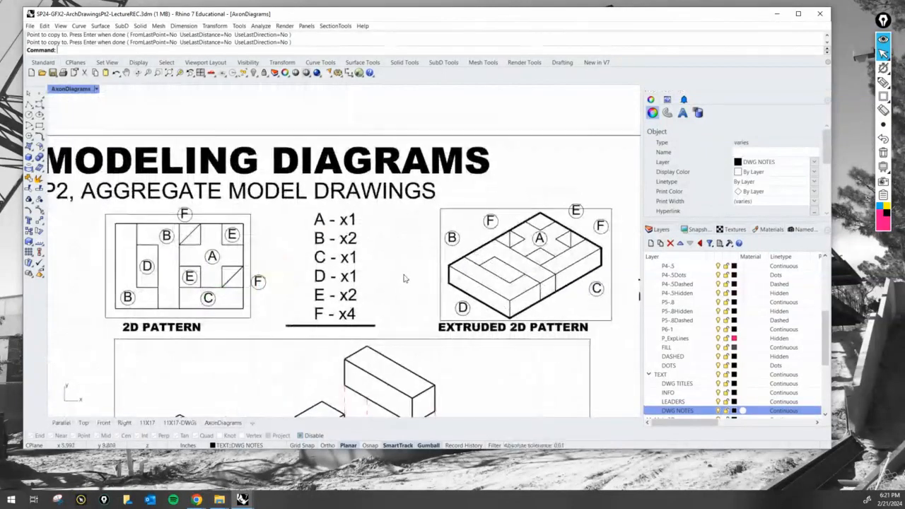
key("Escape")
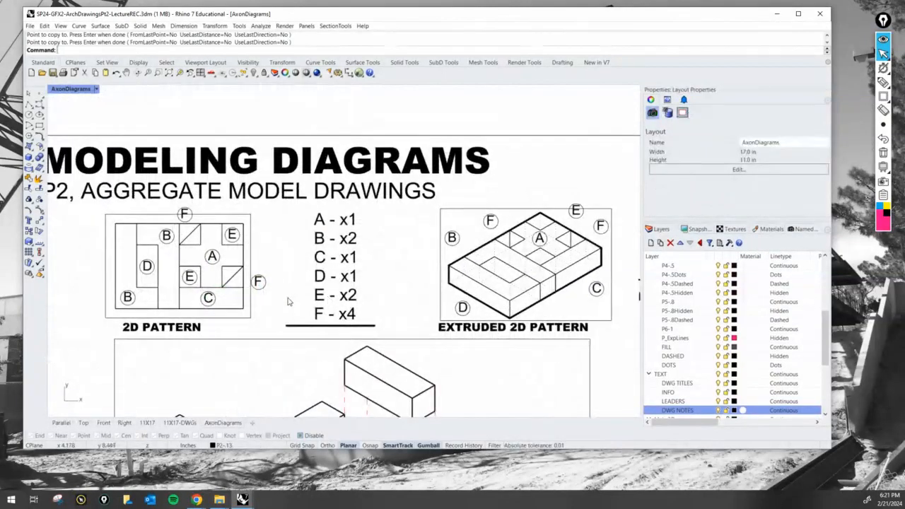
- Make LEADERS the current layer
scroll(700, 394, "down", 1)
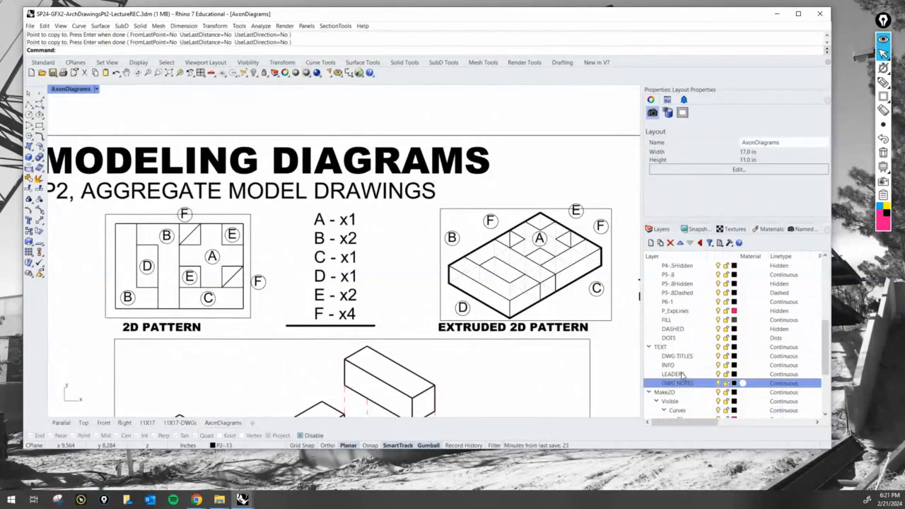
left_click(683, 374)
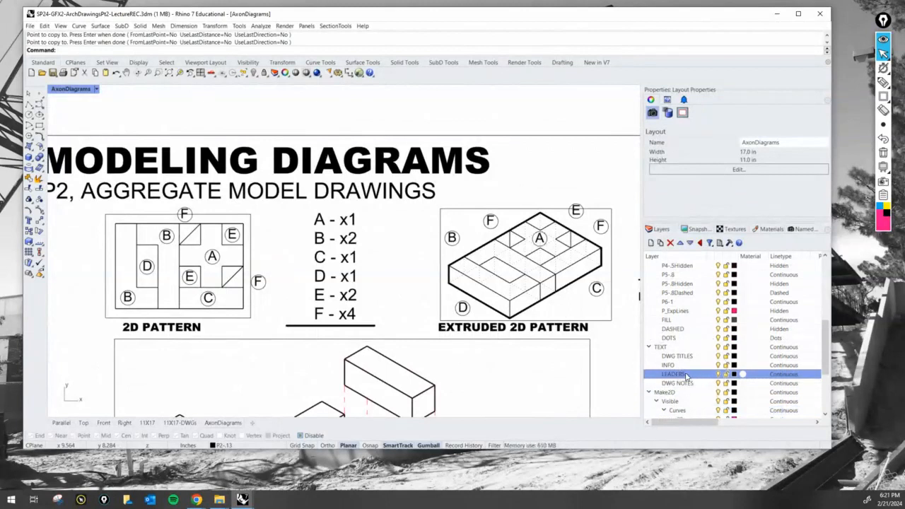
left_click(711, 374)
- Draw a trial leader without text, with a horizontal tail, in the empty space beside the 2D pattern, and delete it
right_click_drag(449, 301, 410, 263)
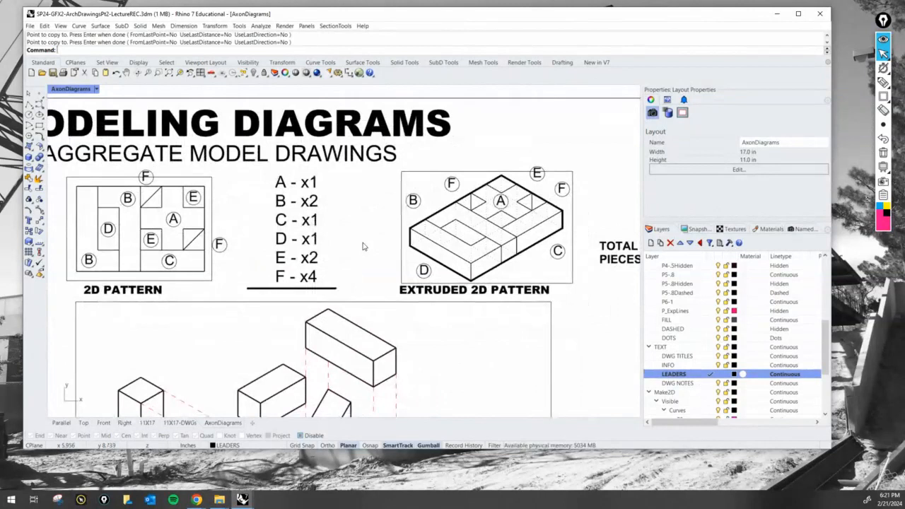
key("Return")
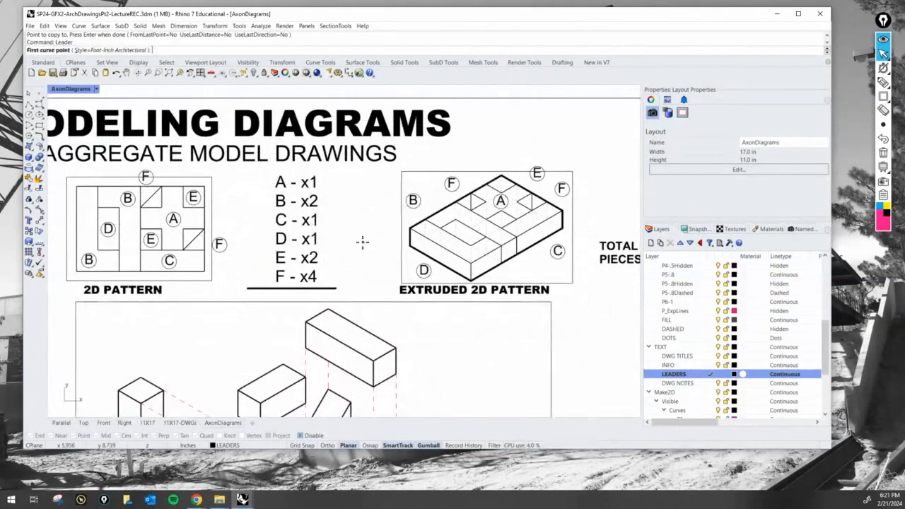
scroll(479, 228, "up", 6)
scroll(487, 230, "down", 4)
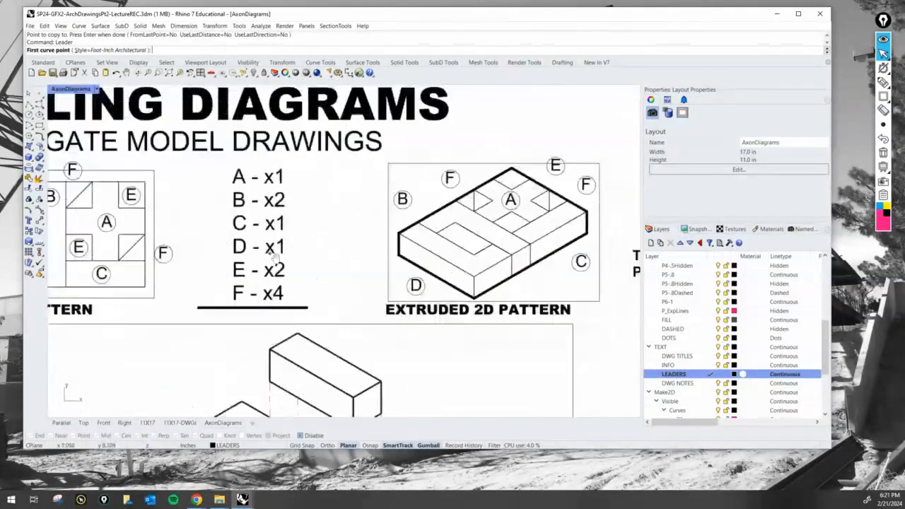
right_click_drag(251, 256, 439, 276)
scroll(439, 275, "up", 10)
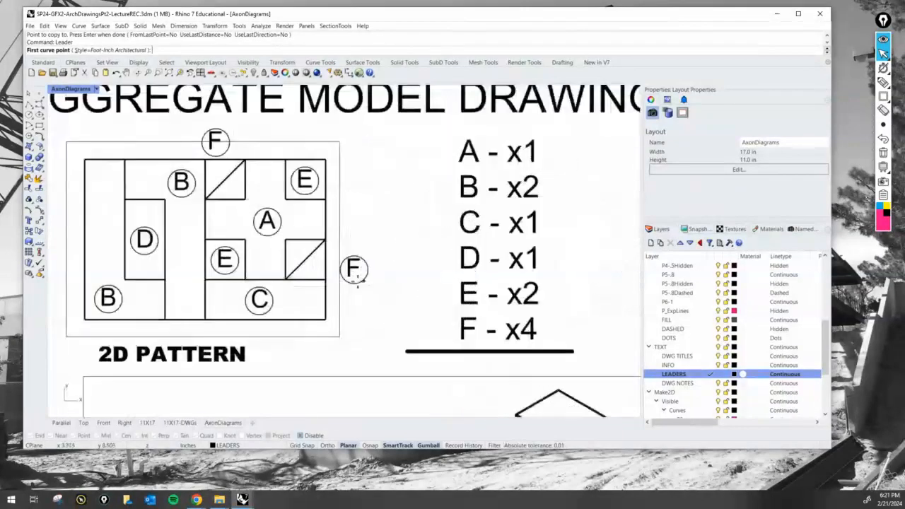
scroll(217, 212, "down", 5)
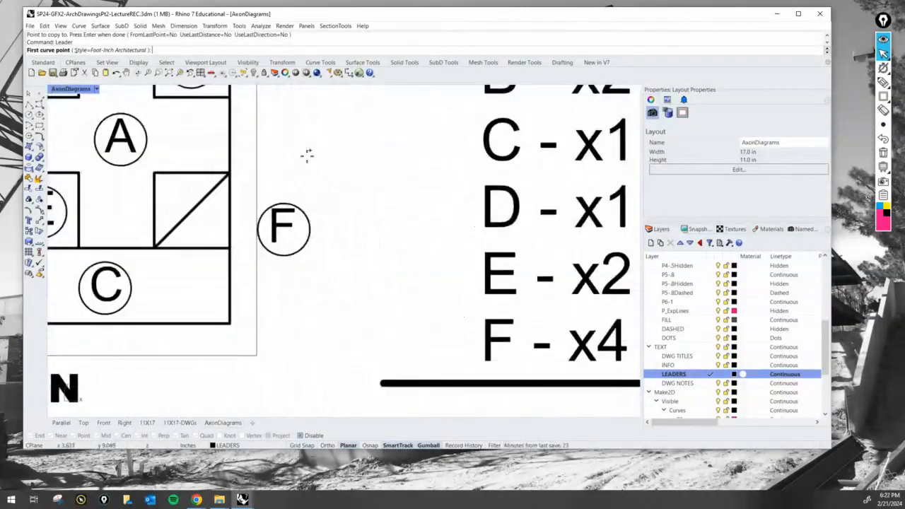
scroll(307, 155, "down", 3)
left_click(313, 202)
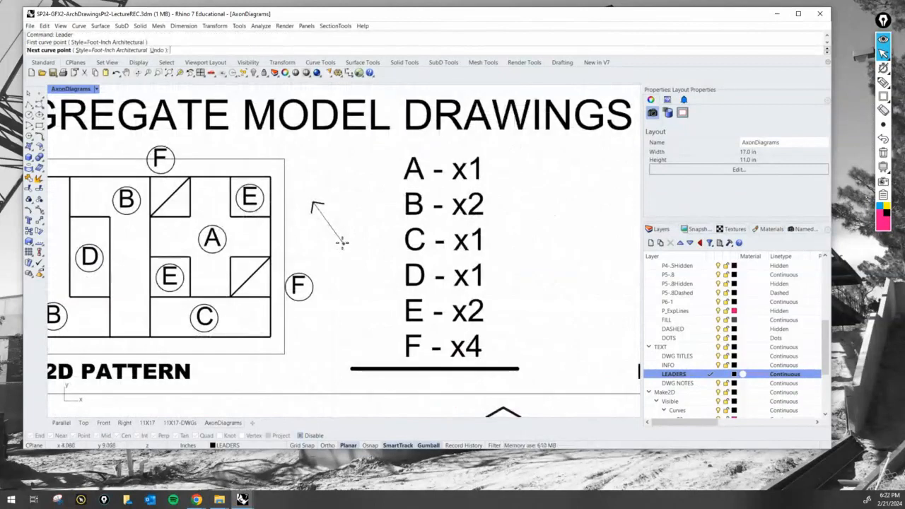
left_click(343, 234)
key("F8")
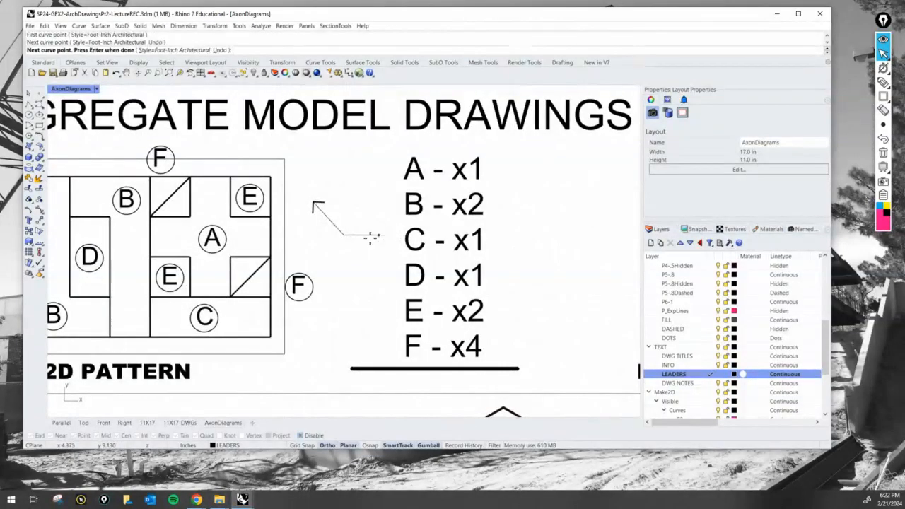
key("F8")
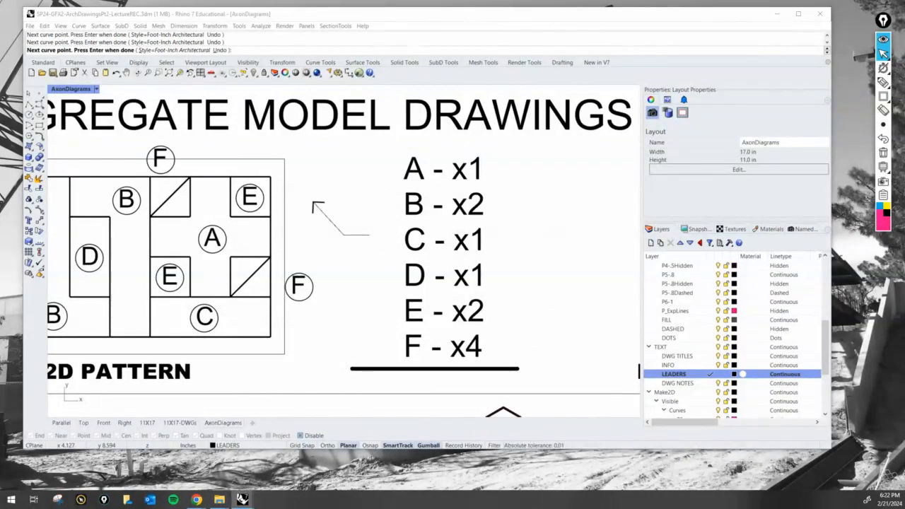
key("Return")
left_click_drag(329, 125, 612, 92)
left_click(584, 352)
left_click(320, 210)
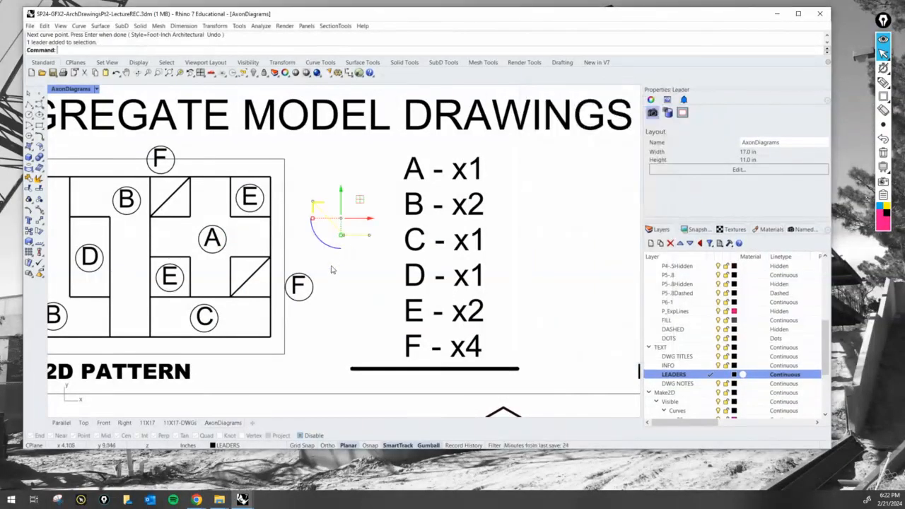
key("Delete")
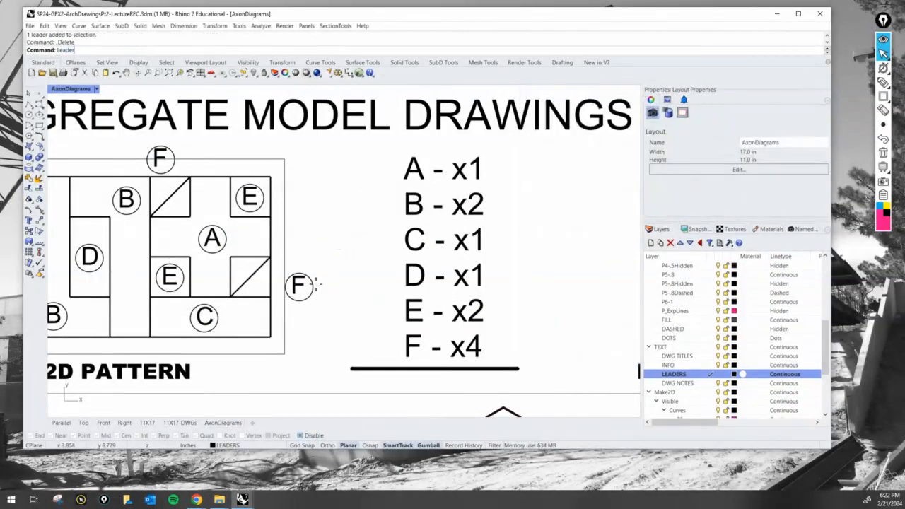
- Draw a leader without text from the 2D pattern's lower-right triangle, bending into a horizontal tail that reaches the circled F
type("Leader")
key("Return")
scroll(255, 283, "up", 8)
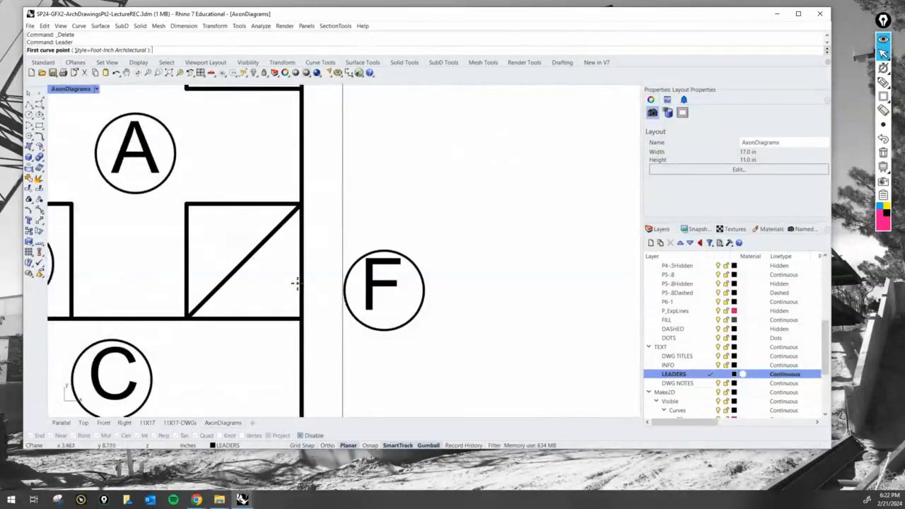
left_click(279, 273)
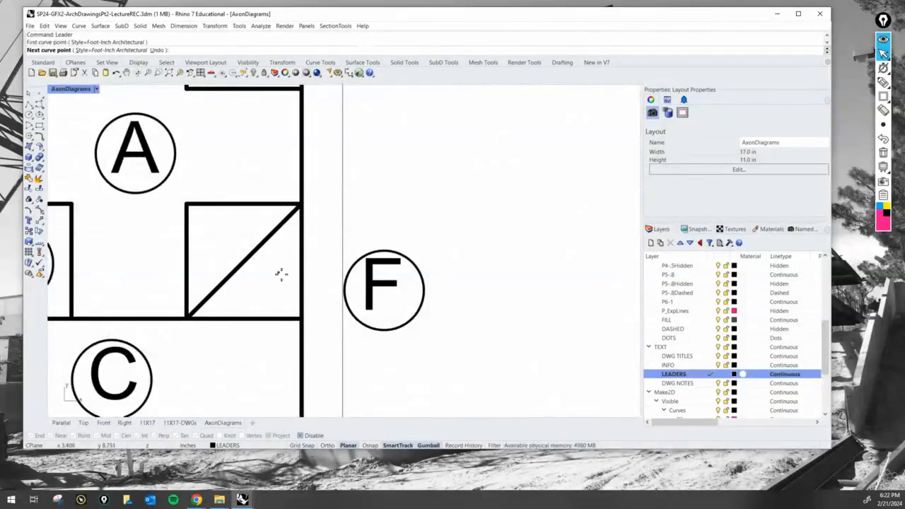
left_click(327, 308)
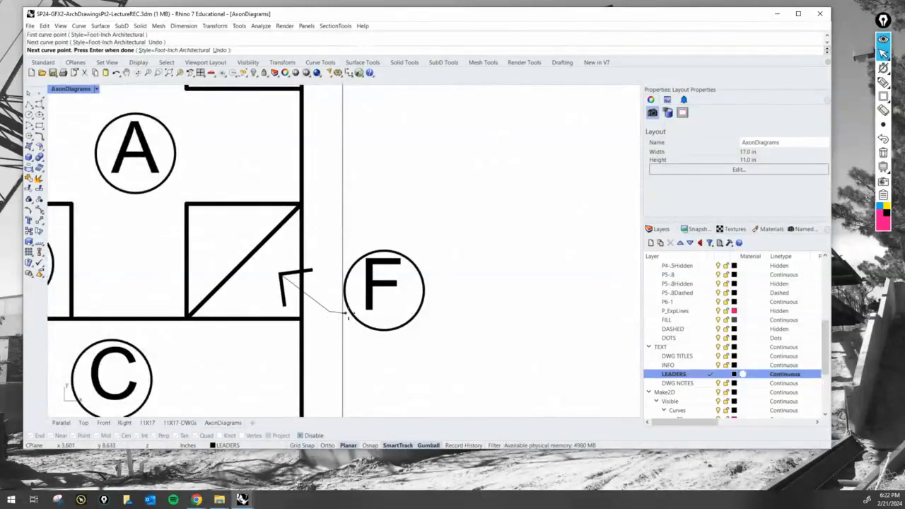
left_click(367, 312)
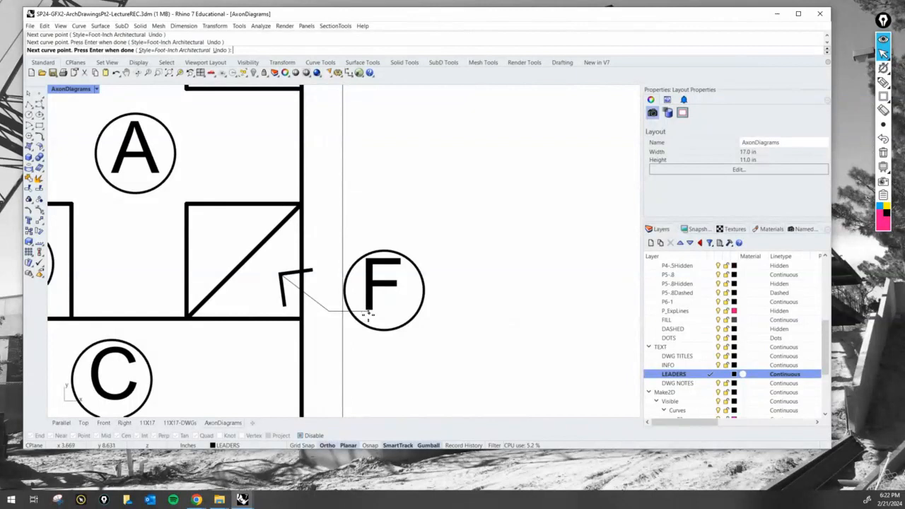
key("Return")
left_click(567, 347)
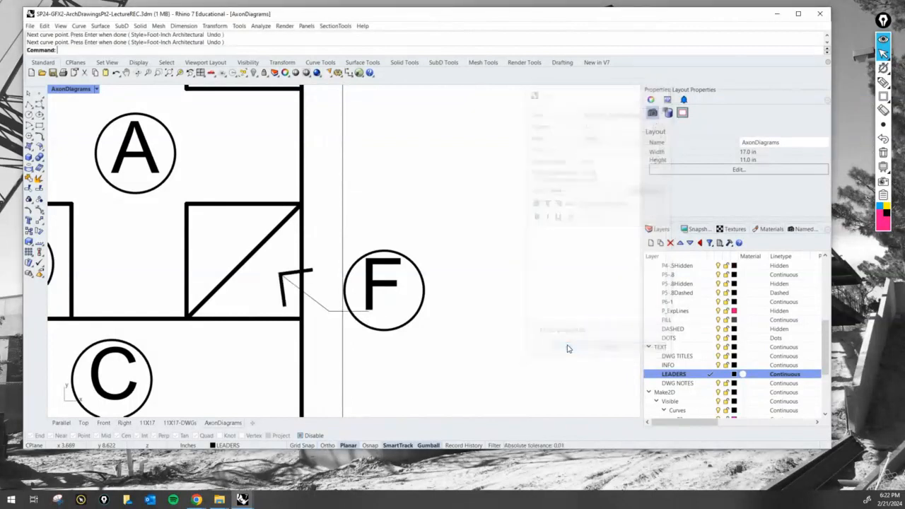
- Move the circled F with object snaps on so the circle's left quadrant meets the end of the leader's horizontal tail
type("Mi")
key("Return")
left_click_drag(459, 288, 390, 246)
key("Return")
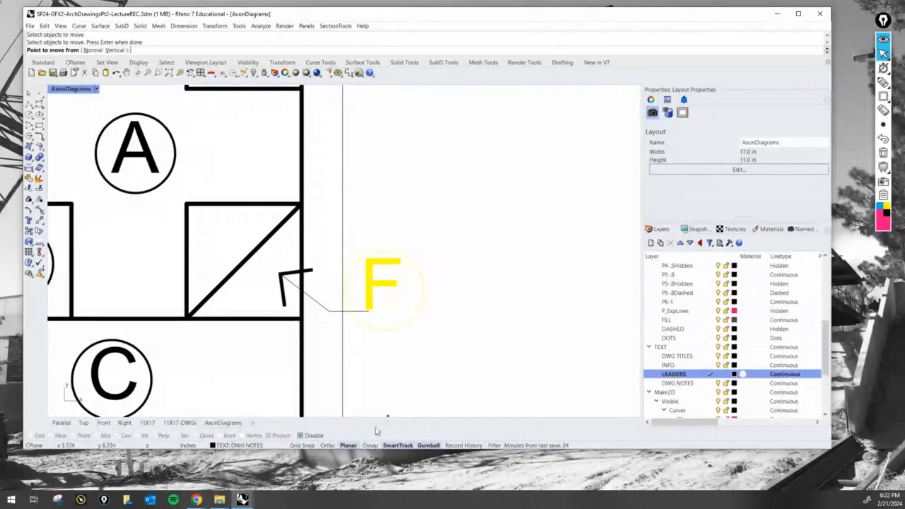
left_click(369, 446)
left_click(342, 290)
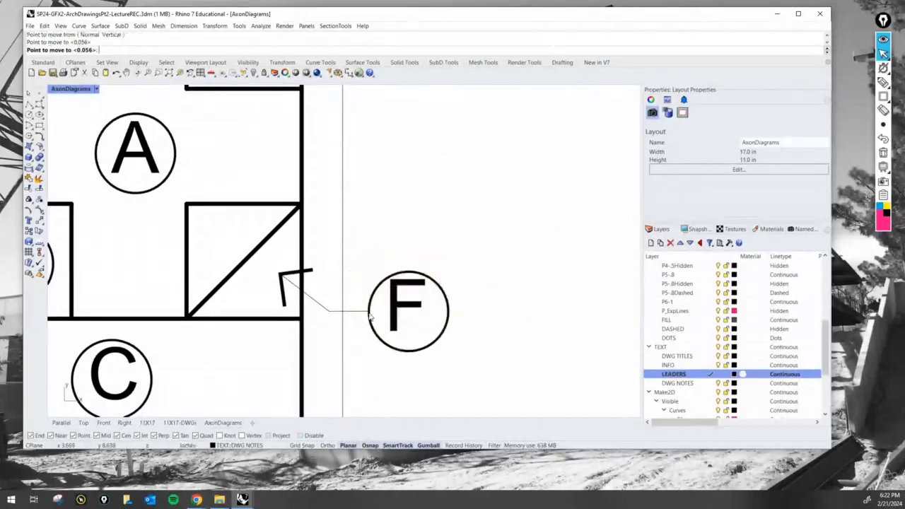
left_click(369, 313)
scroll(369, 314, "down", 3)
scroll(367, 327, "up", 3)
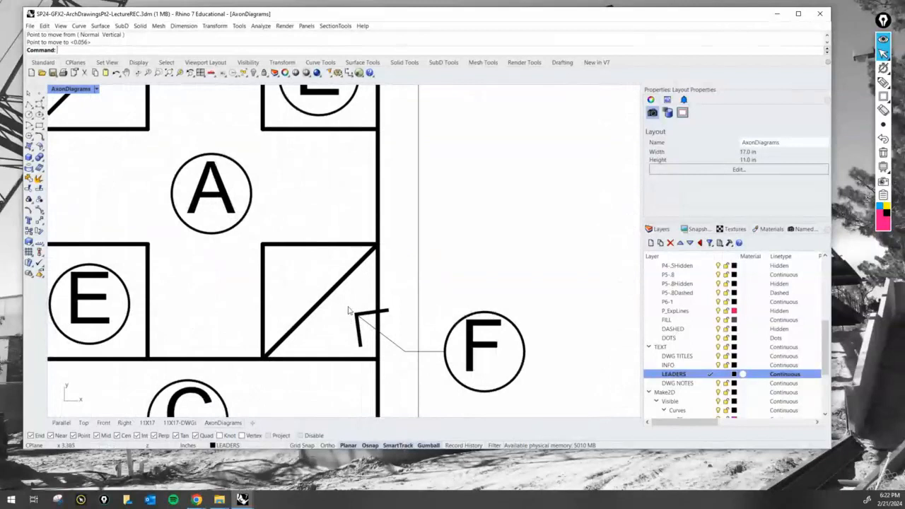
- Try to draw a second leader from the upper triangle of the diagonally split square toward the existing F leader
key("Return")
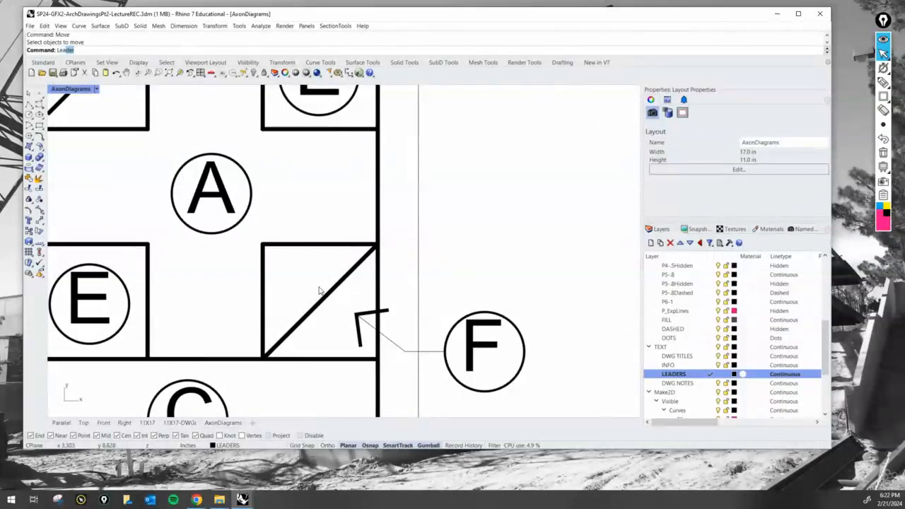
key("Return")
left_click(286, 267)
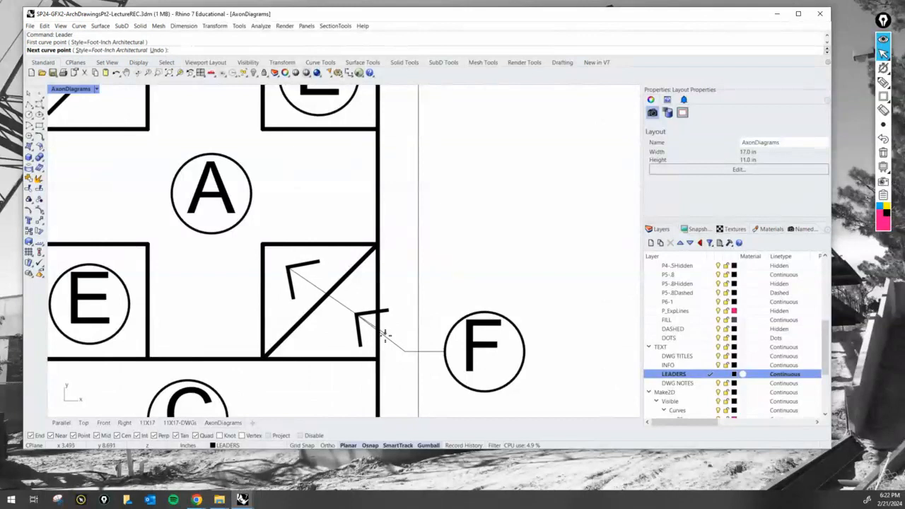
key("Escape")
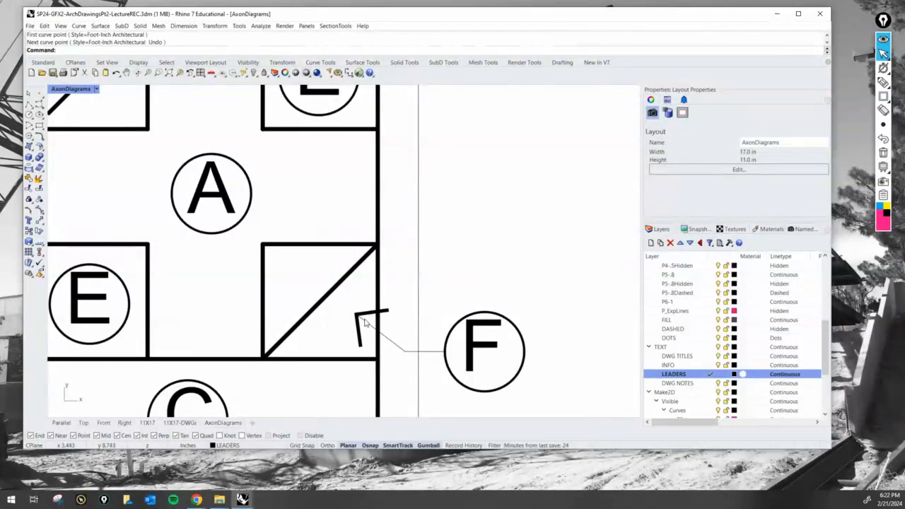
left_click(364, 320)
key("Return")
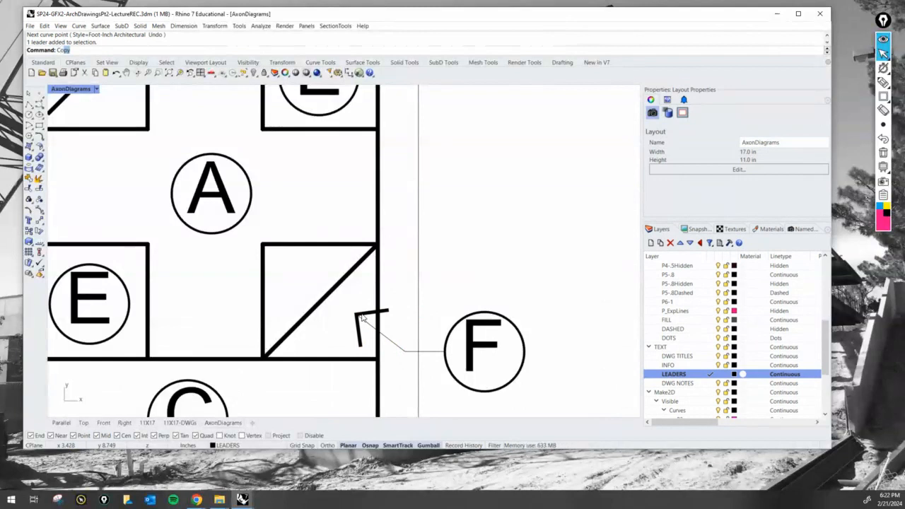
type("Copy")
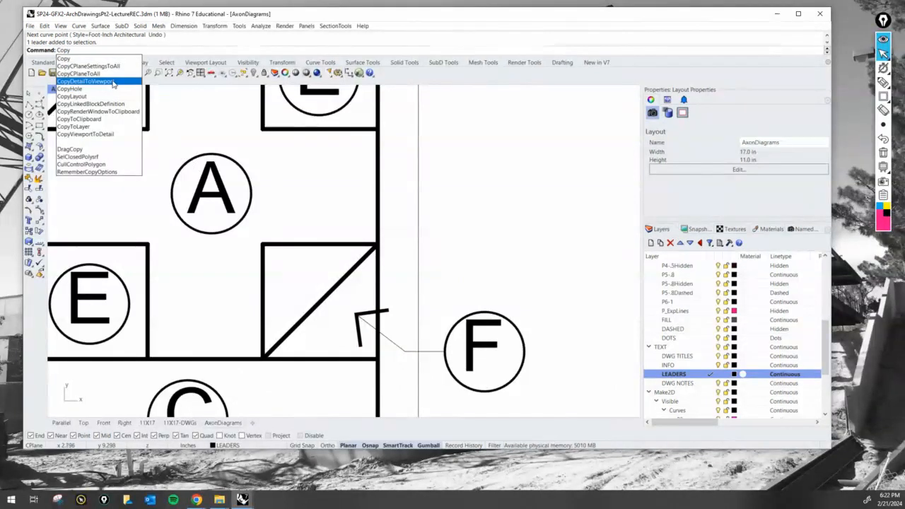
type("N")
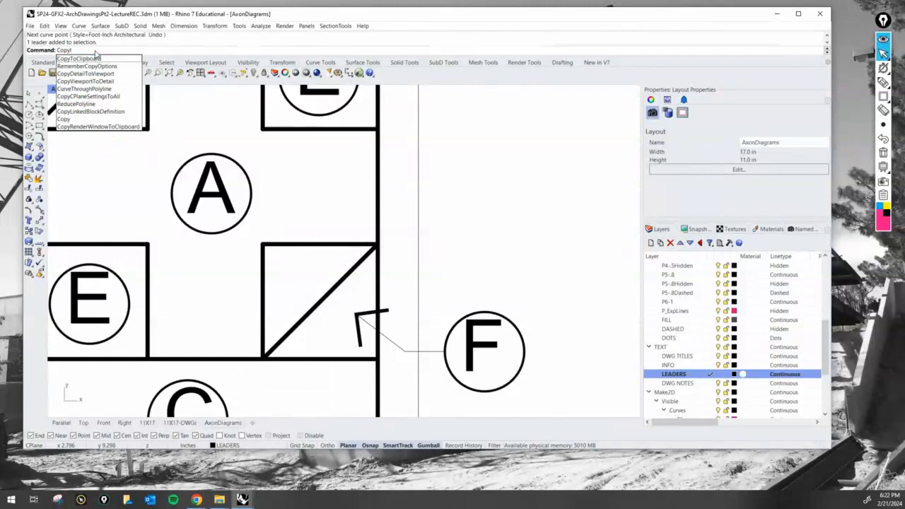
key("BackSpace")
key("BackSpace")
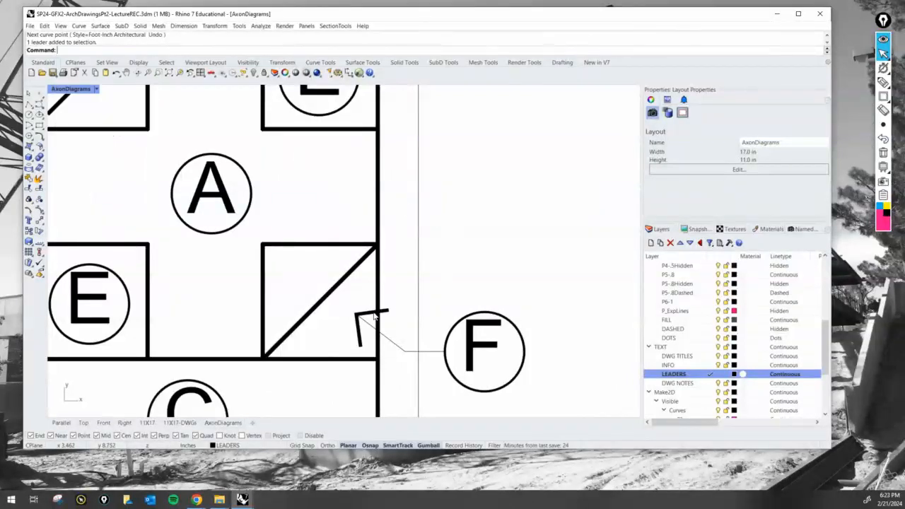
scroll(556, 291, "down", 1)
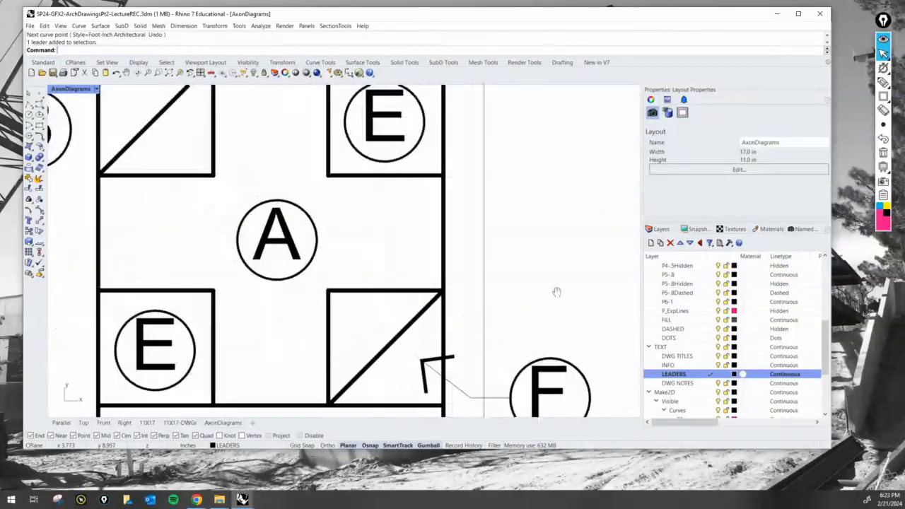
scroll(451, 323, "up", 1)
left_click(402, 338)
double_click(397, 351)
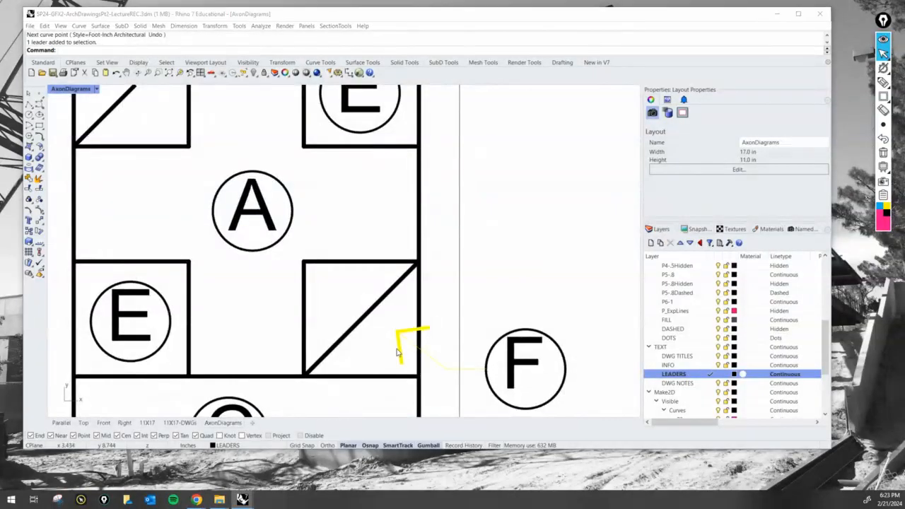
type("COPY")
left_click(578, 356)
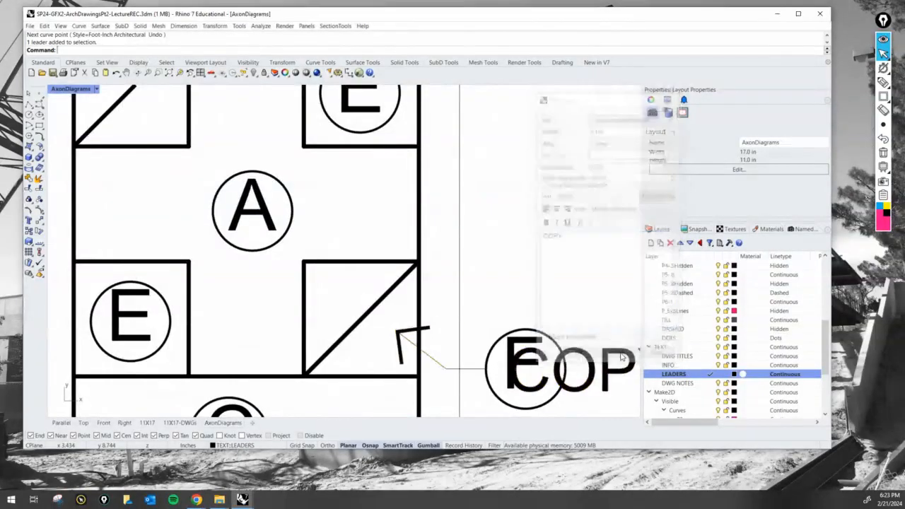
right_click_drag(524, 329, 341, 236)
key("ctrl+z")
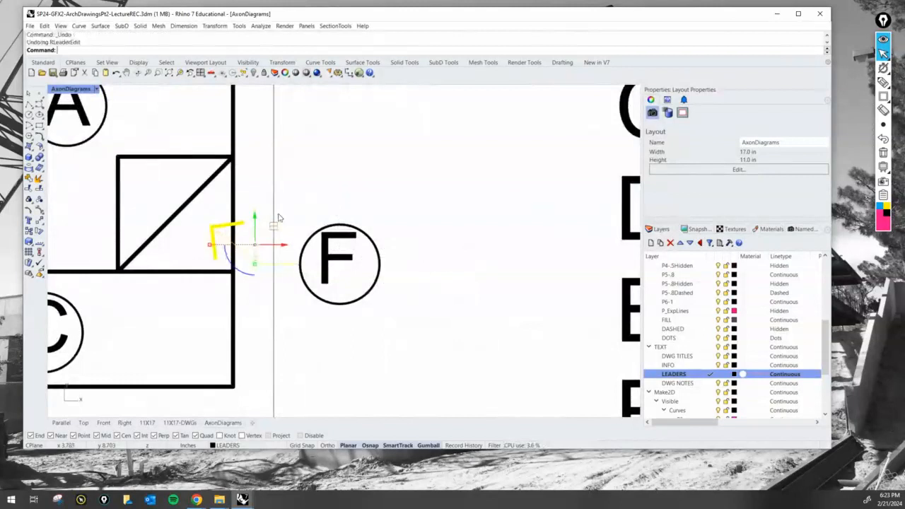
- Try to copy the F leader toward the upper triangle from a base point just above its arrowhead
type("Copy")
key("Return")
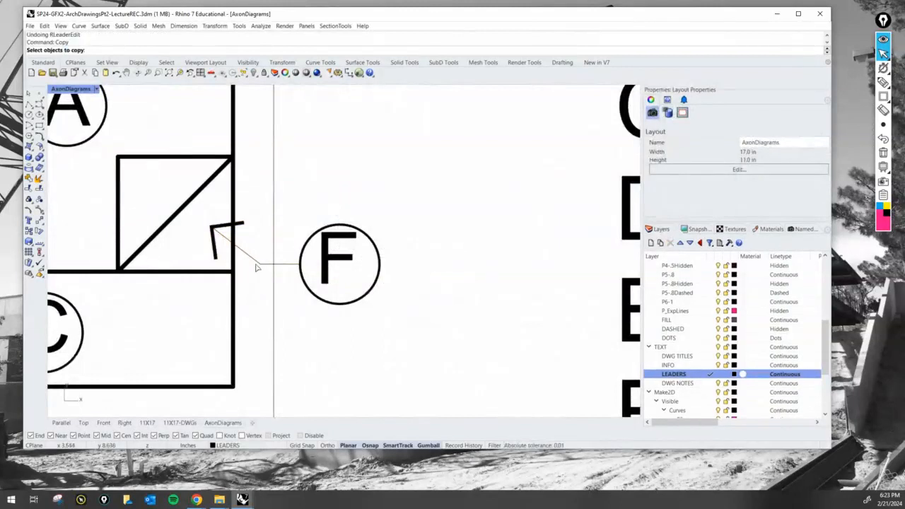
left_click(216, 232)
key("Return")
left_click(215, 216)
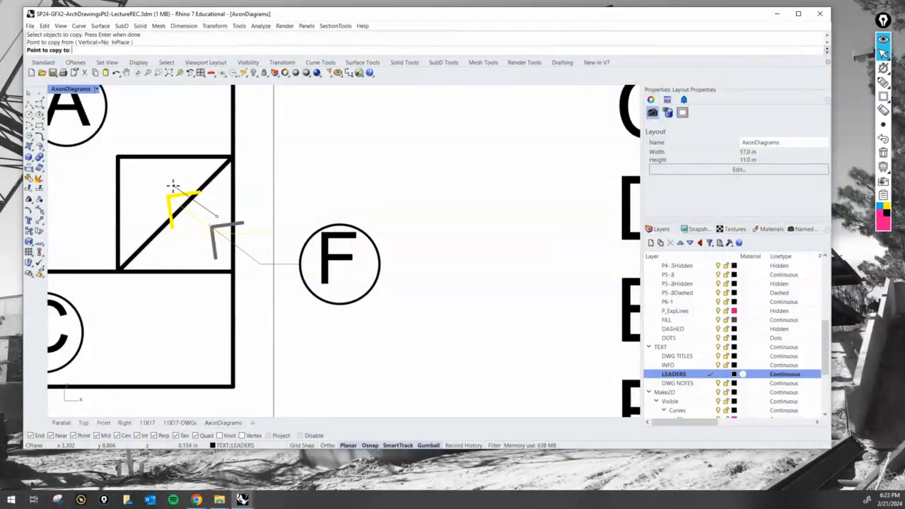
key("Escape")
- Copy the F leader from its arrow tip along its own slope so the copy's tip lies in the upper triangle
scroll(192, 207, "up", 8)
type("Copy")
key("Return")
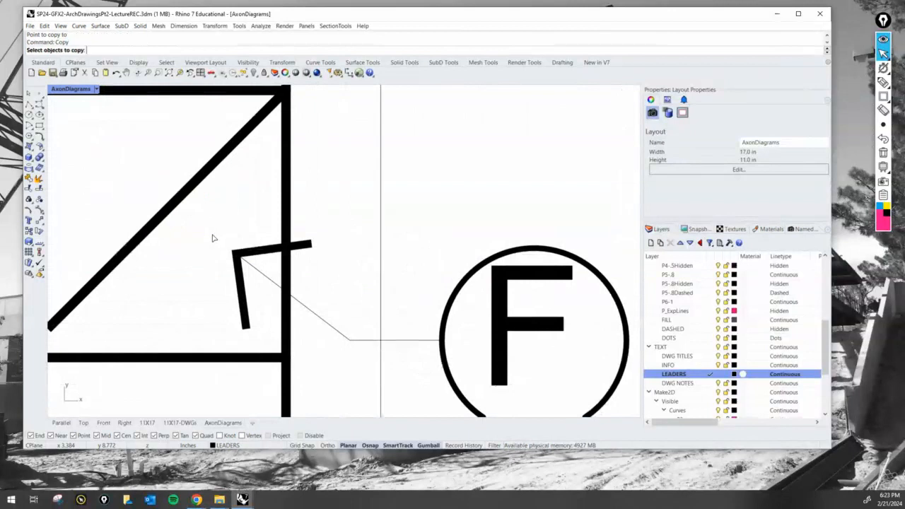
left_click(239, 259)
key("Return")
left_click(235, 252)
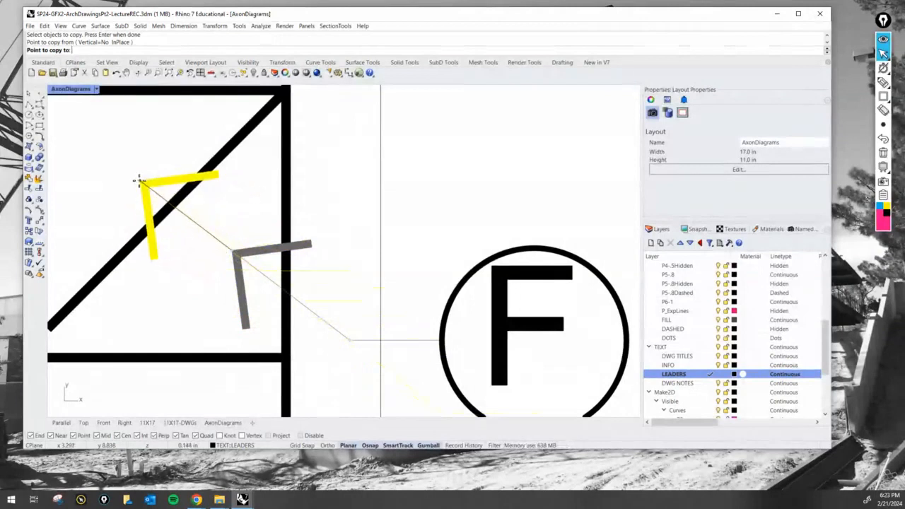
left_click(141, 181)
key("Return")
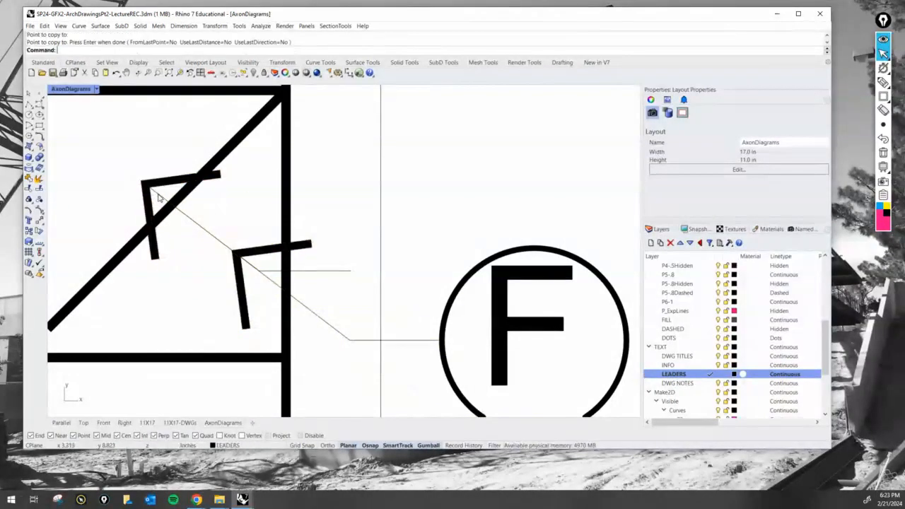
- Move the copied leader farther up and left so its whole arrowhead sits inside the upper triangle
left_click(158, 193)
left_click_drag(264, 206, 247, 193)
left_click_drag(240, 189, 228, 179)
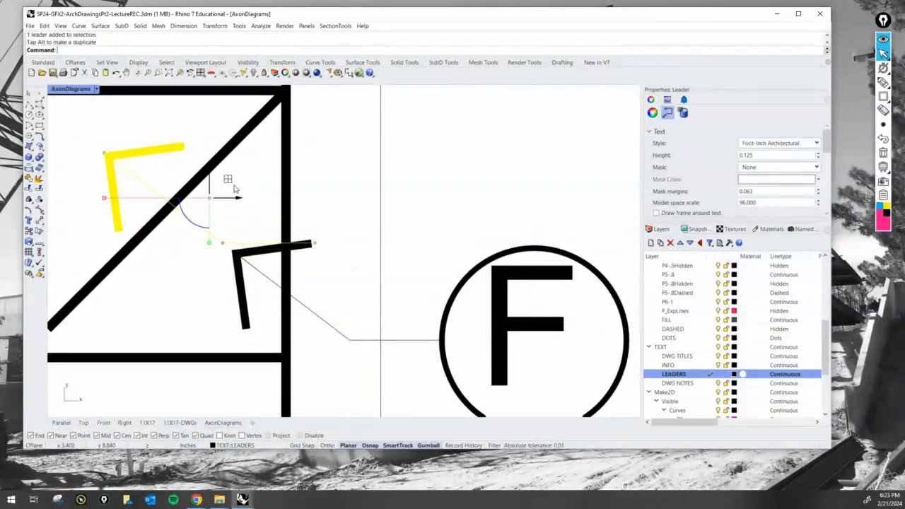
- Stretch the copied F leader so its bend coincides with the original leader's bend and its end meets the F circle
left_click(224, 246)
left_click_drag(222, 243, 349, 340, "ctrl+shift")
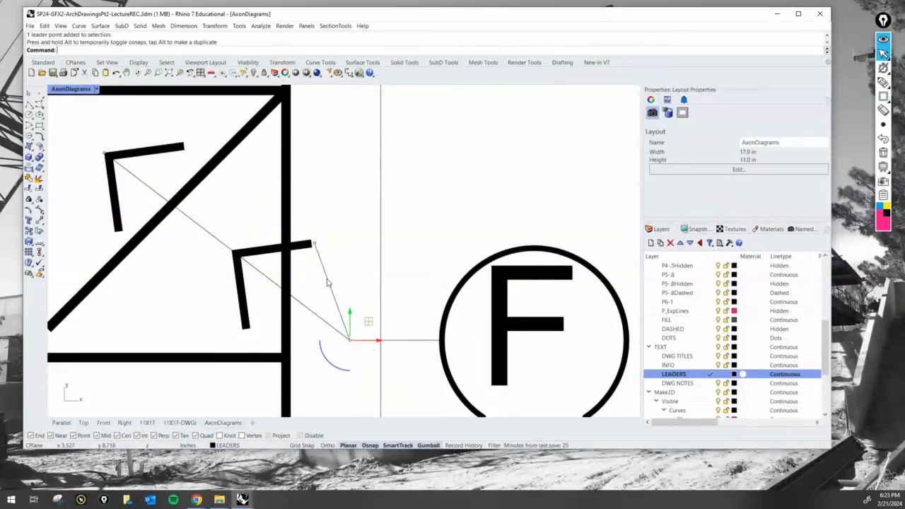
left_click_drag(314, 245, 430, 345)
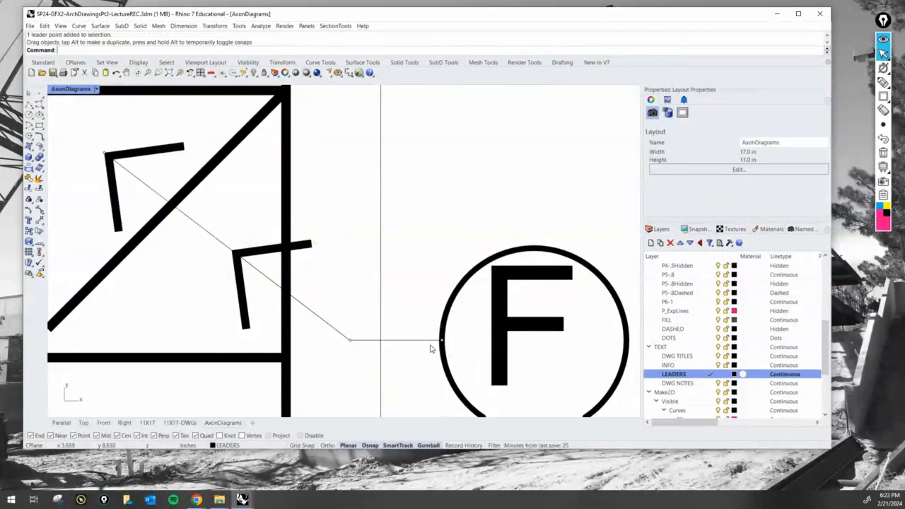
scroll(429, 345, "down", 5)
scroll(420, 296, "down", 3)
scroll(375, 299, "up", 3)
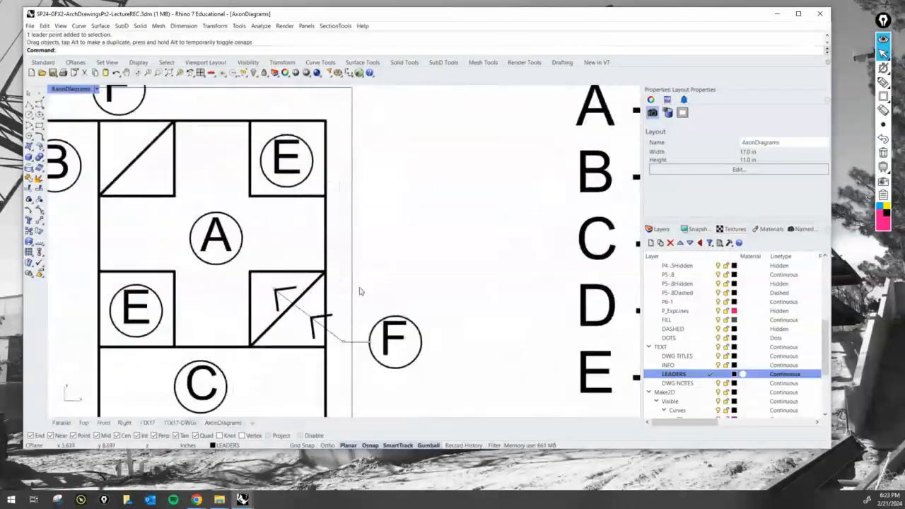
scroll(311, 242, "down", 3)
scroll(254, 219, "up", 1)
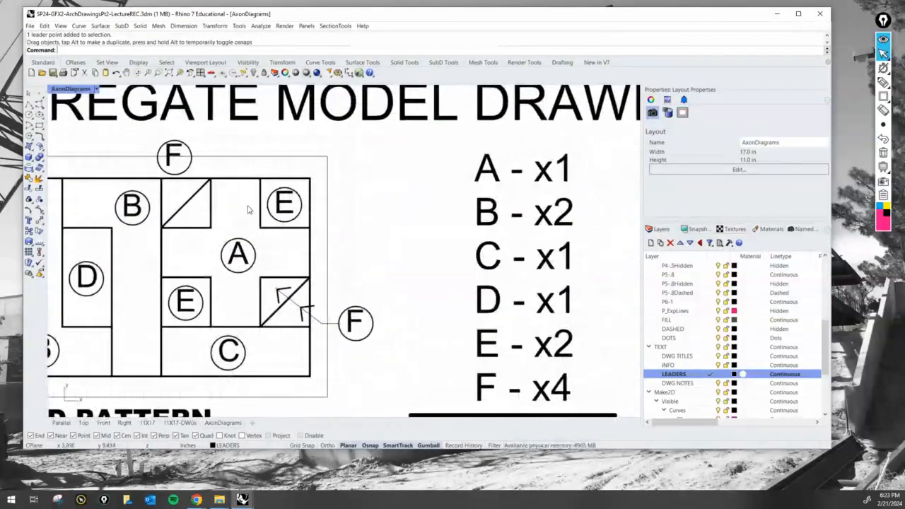
- Draw a textless leader in the extruded pattern from the top face of piece D, bending horizontally to the edge of the D circle
type("Leader")
key("Return")
scroll(244, 205, "down", 2)
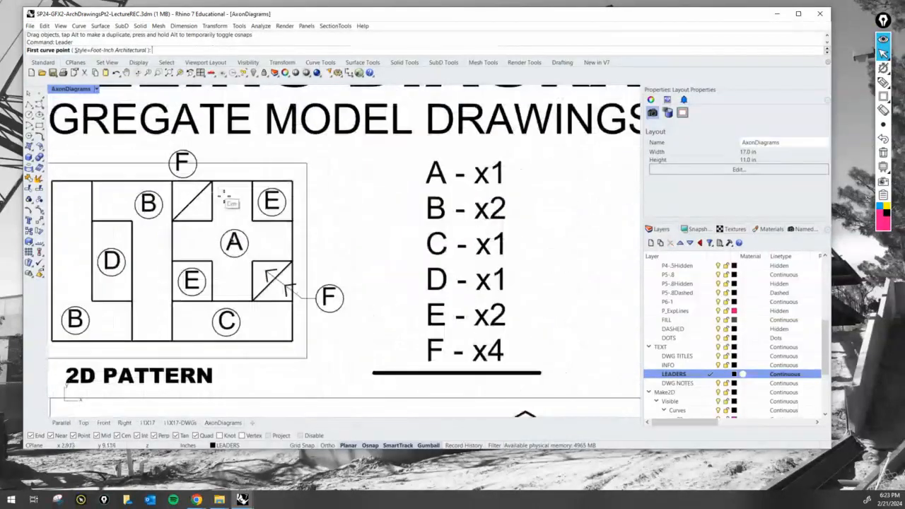
right_click_drag(375, 263, 196, 265)
scroll(357, 298, "up", 4)
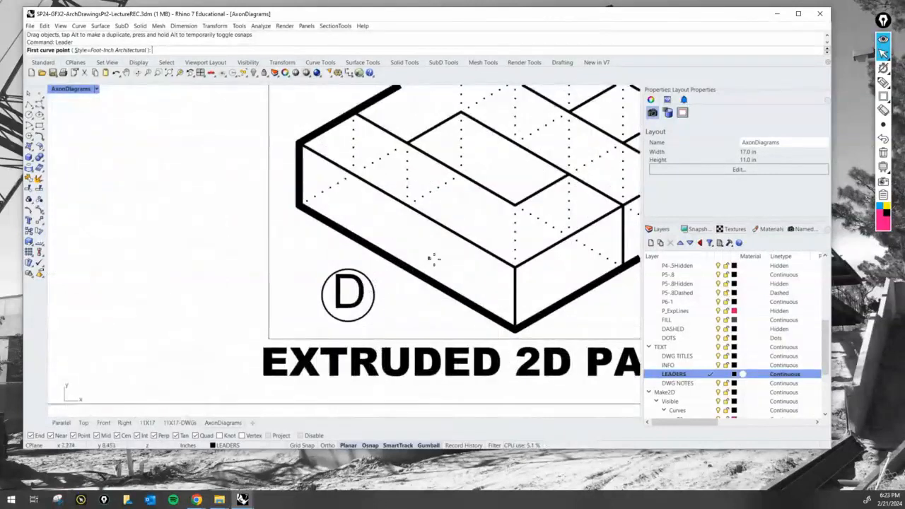
scroll(453, 261, "down", 1)
scroll(454, 261, "down", 2)
scroll(398, 304, "up", 2)
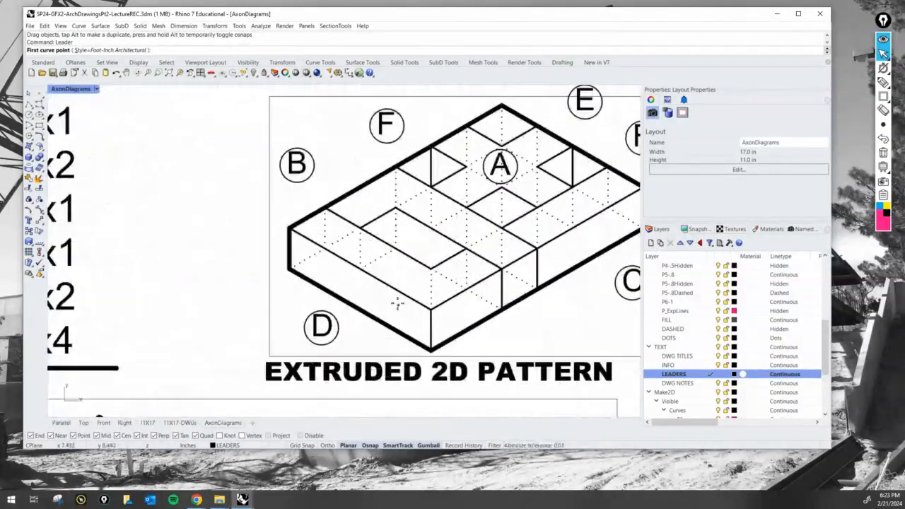
scroll(322, 306, "down", 2)
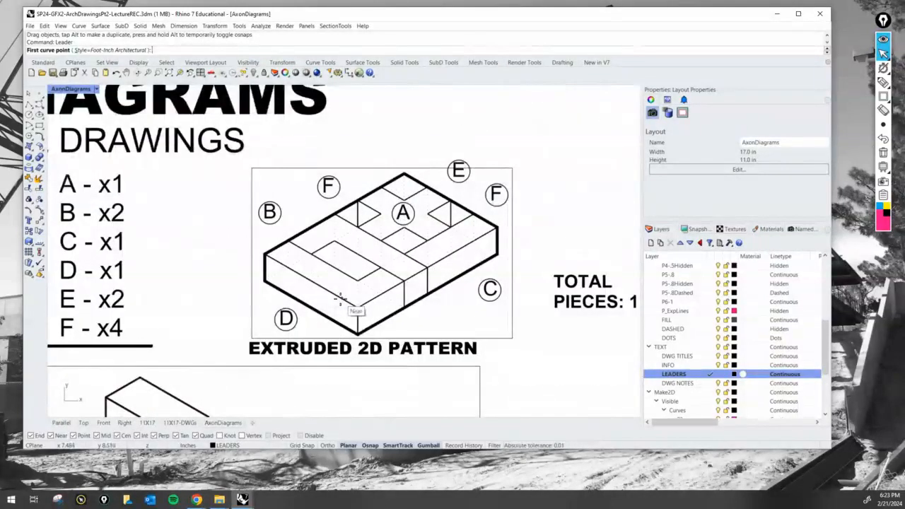
scroll(345, 301, "up", 2)
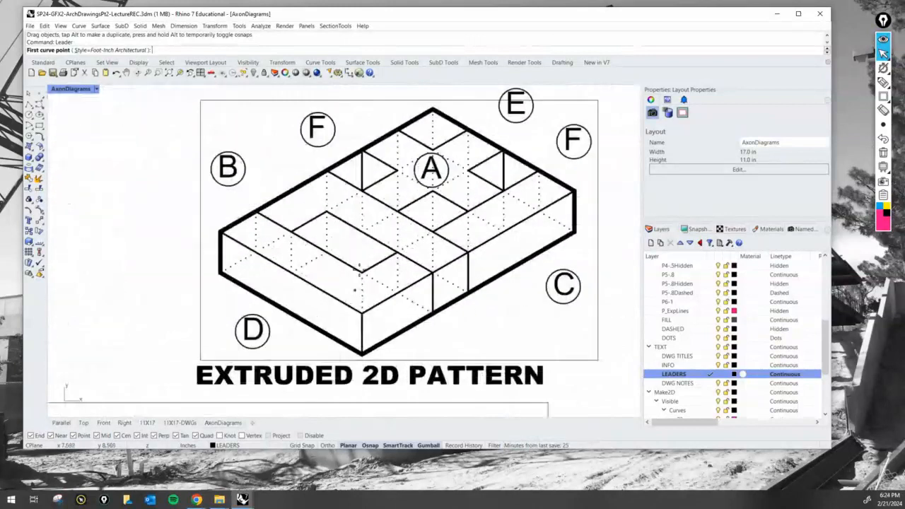
left_click(352, 251)
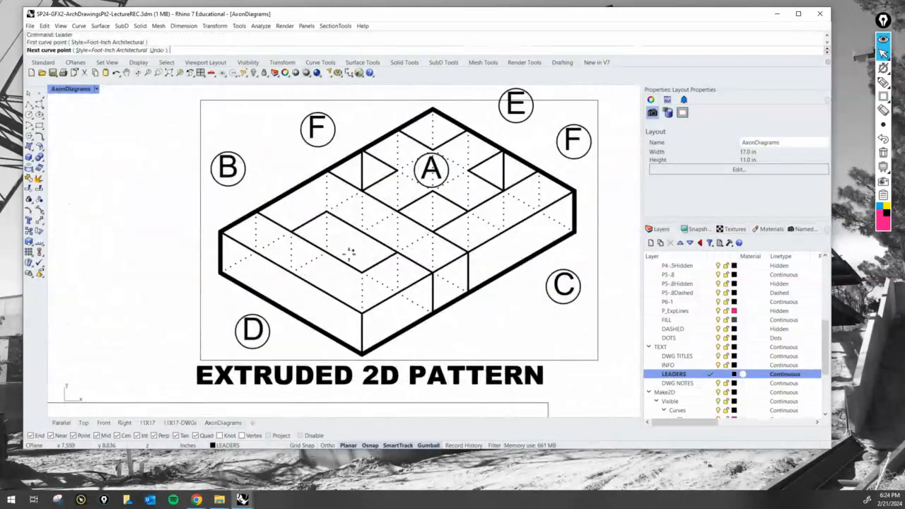
left_click(295, 328)
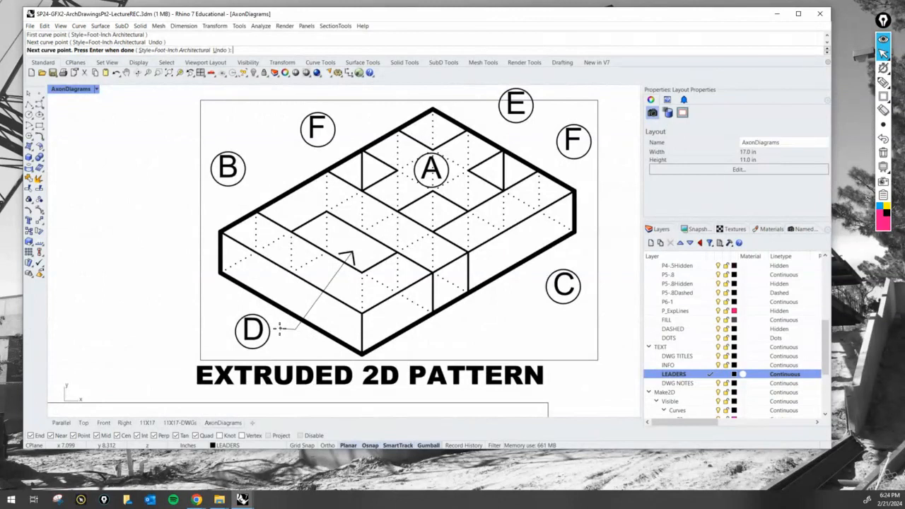
scroll(273, 328, "up", 3)
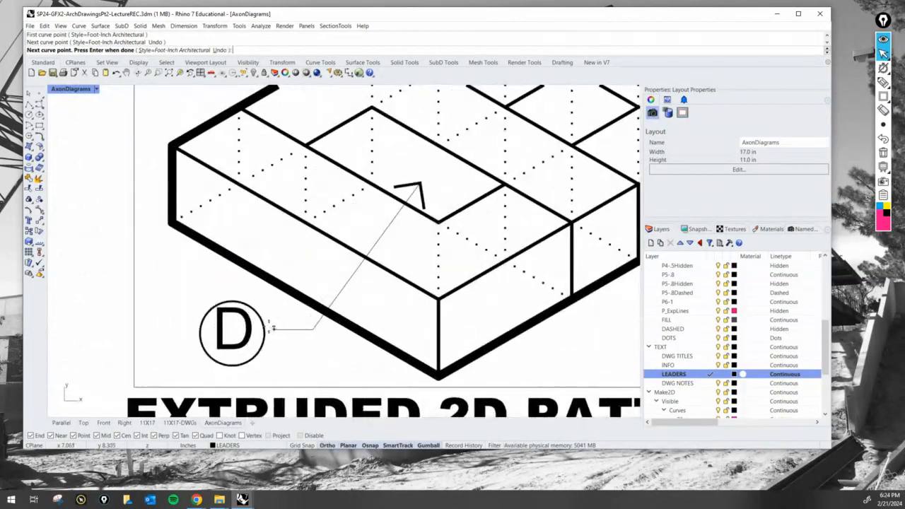
scroll(275, 327, "up", 3)
left_click(274, 335)
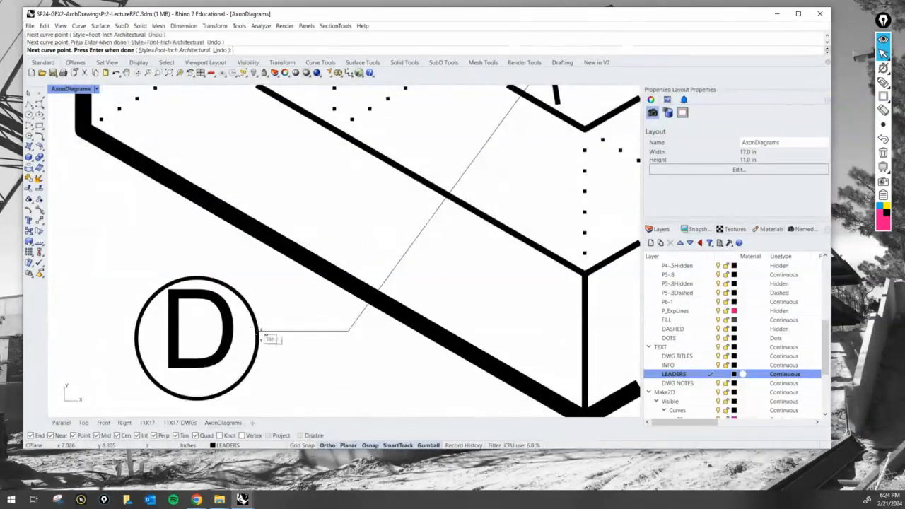
scroll(274, 337, "down", 3)
scroll(274, 337, "down", 3)
key("Return")
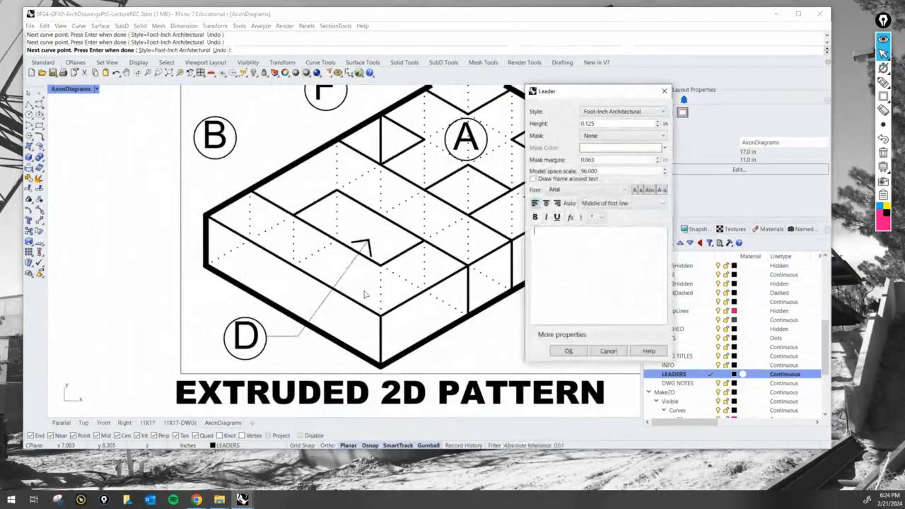
left_click(572, 351)
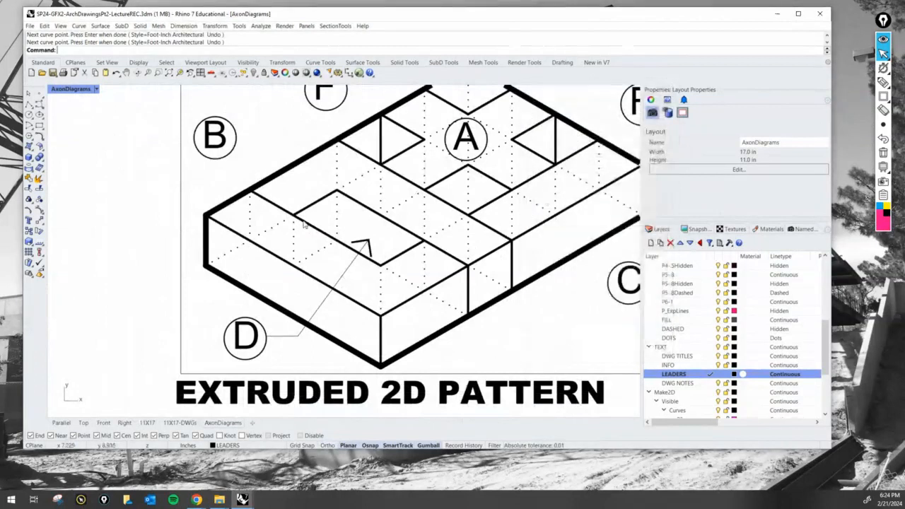
- Add a textless leader from the rear B piece's top face in the extruded pattern, bending horizontally to the B circle
right_click_drag(295, 127, 296, 241)
right_click_drag(249, 262, 256, 214)
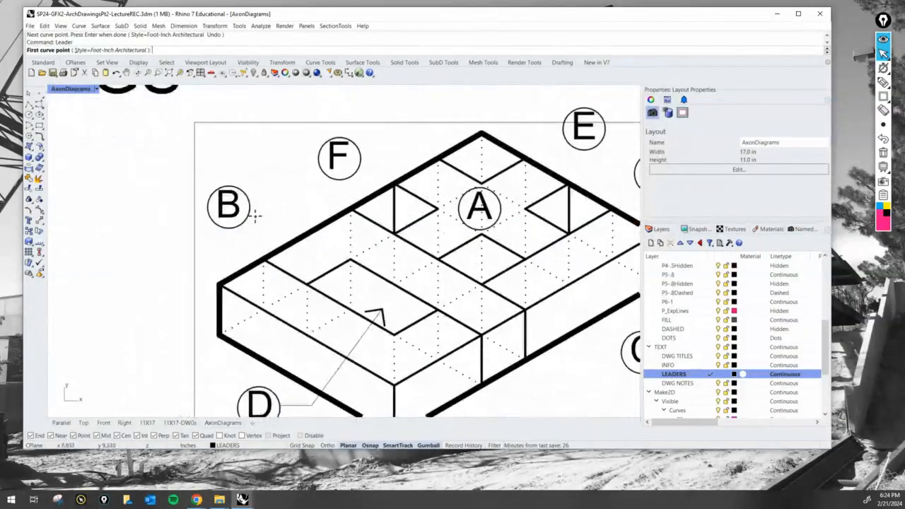
left_click(332, 247)
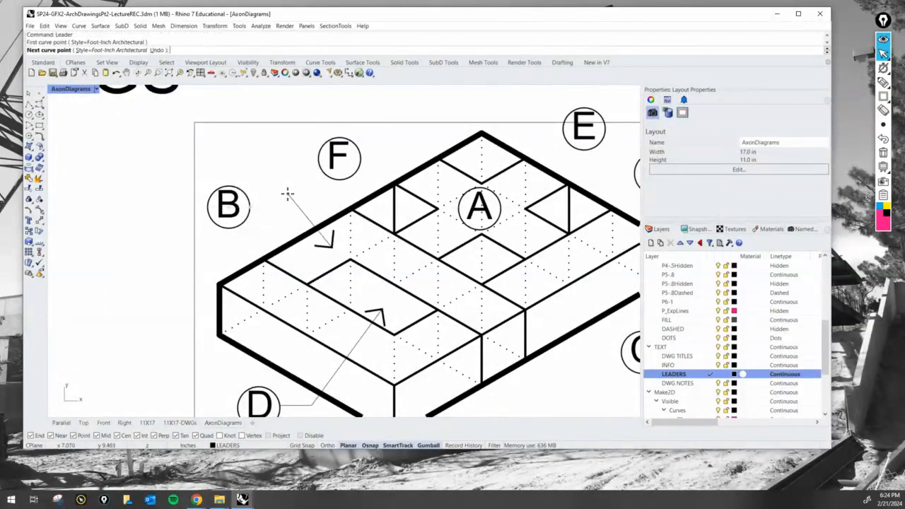
left_click(297, 207)
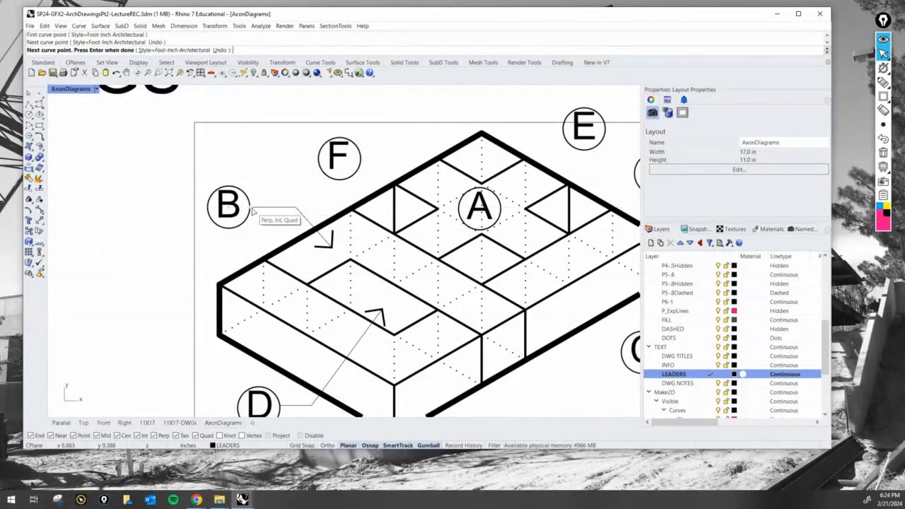
left_click(251, 207)
key("Return")
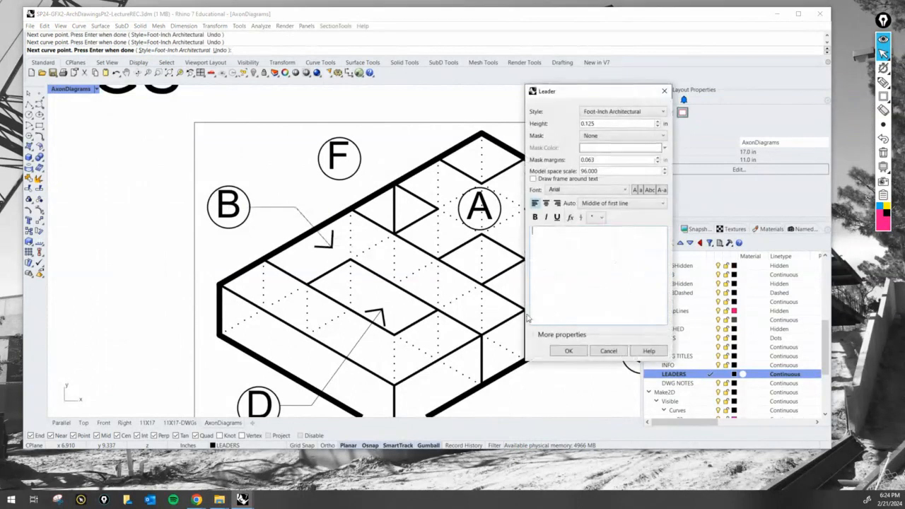
left_click(566, 351)
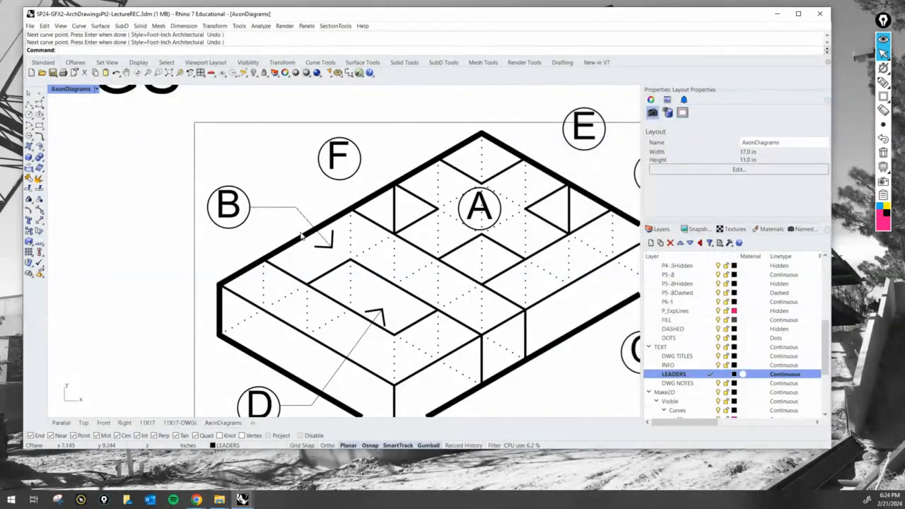
- Add a second textless B leader from the front B piece's top face, sharing the first B leader's bend and horizontal run
key("Return")
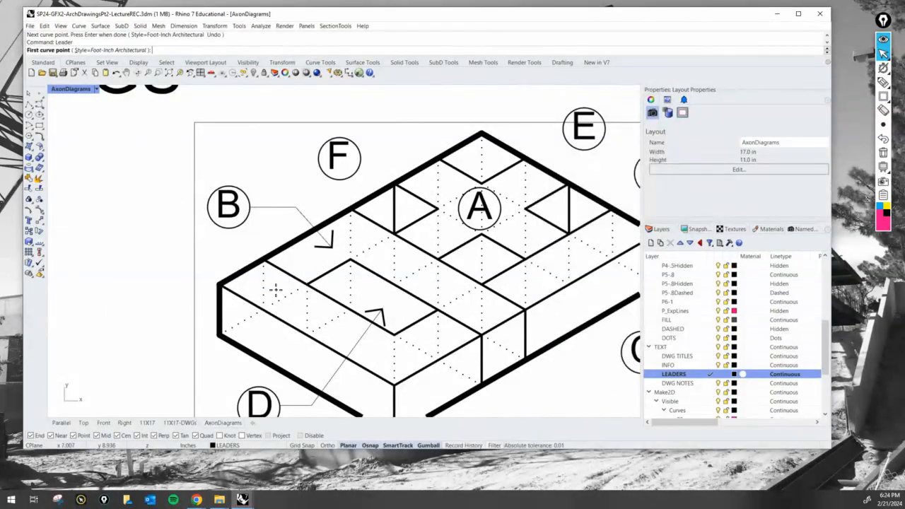
left_click(276, 287)
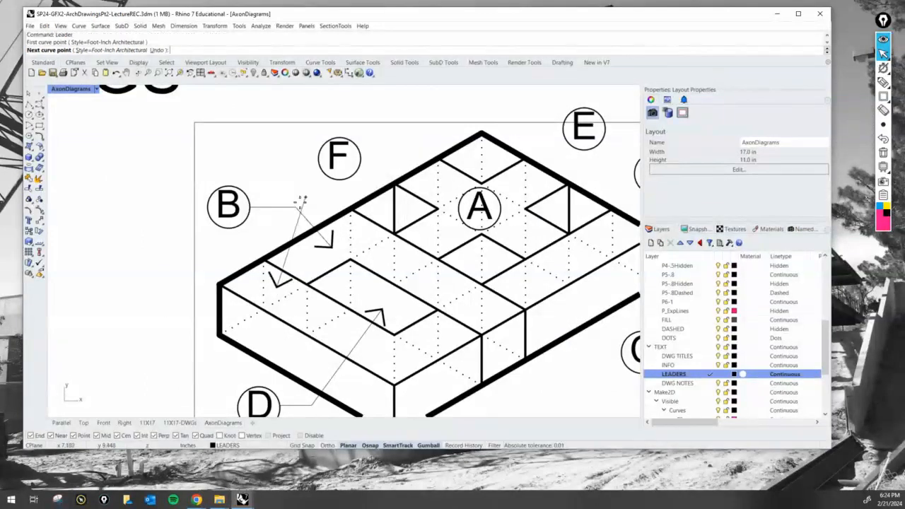
left_click(296, 207)
left_click(257, 212)
key("Return")
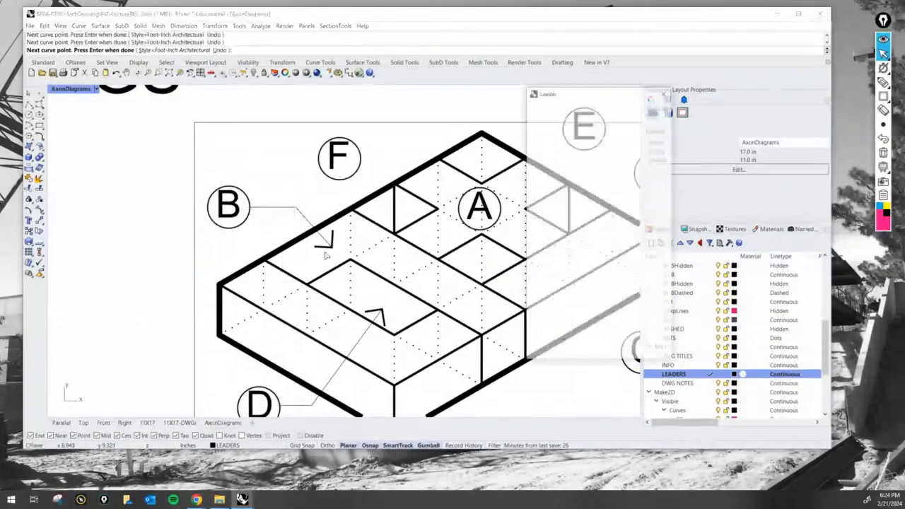
key("Return")
- Move the TOTAL PIECES text from beside the extruded pattern to directly beneath the piece inventory's underline
scroll(286, 263, "down", 3)
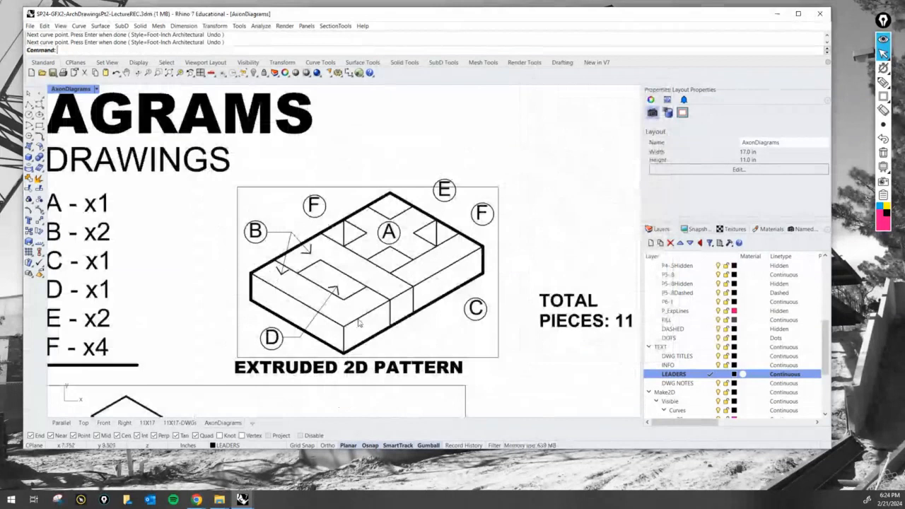
scroll(339, 282, "up", 1)
scroll(355, 288, "down", 2)
scroll(355, 288, "down", 3)
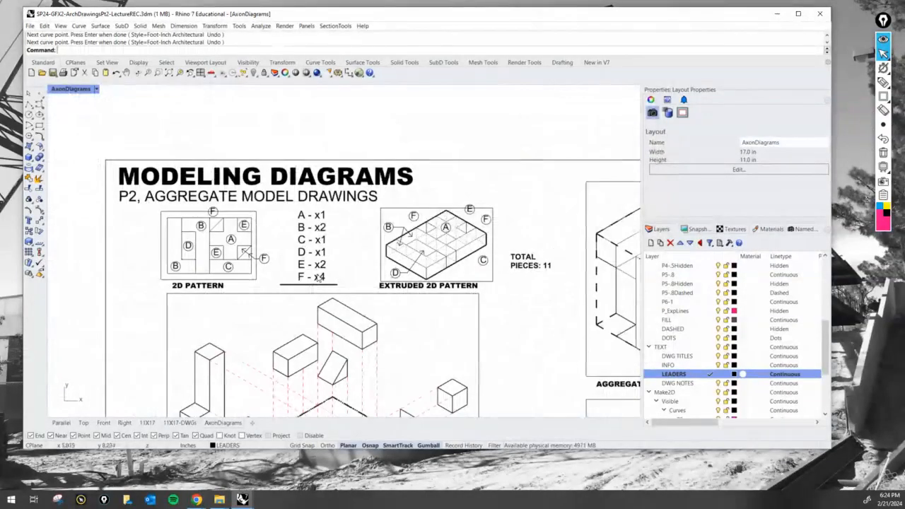
scroll(331, 283, "up", 1)
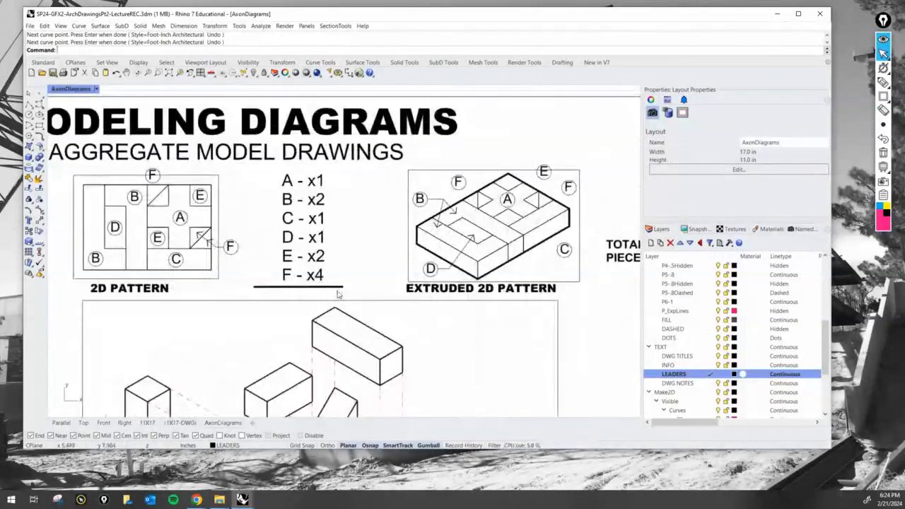
scroll(337, 284, "down", 1)
scroll(336, 283, "down", 1)
scroll(401, 267, "up", 1)
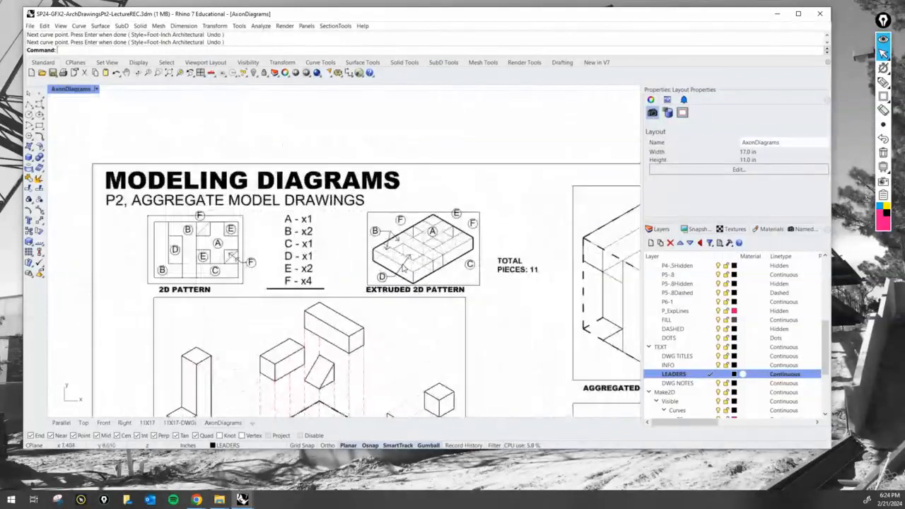
scroll(401, 267, "up", 1)
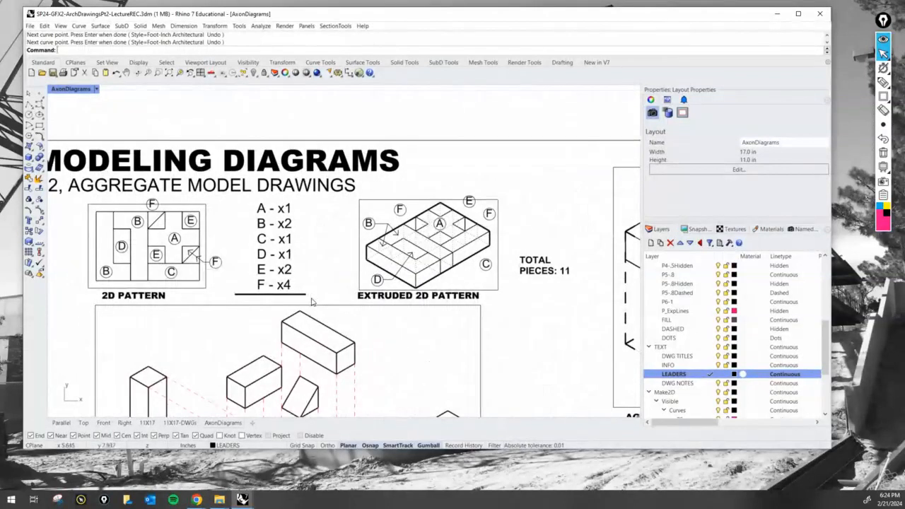
left_click_drag(539, 265, 271, 309)
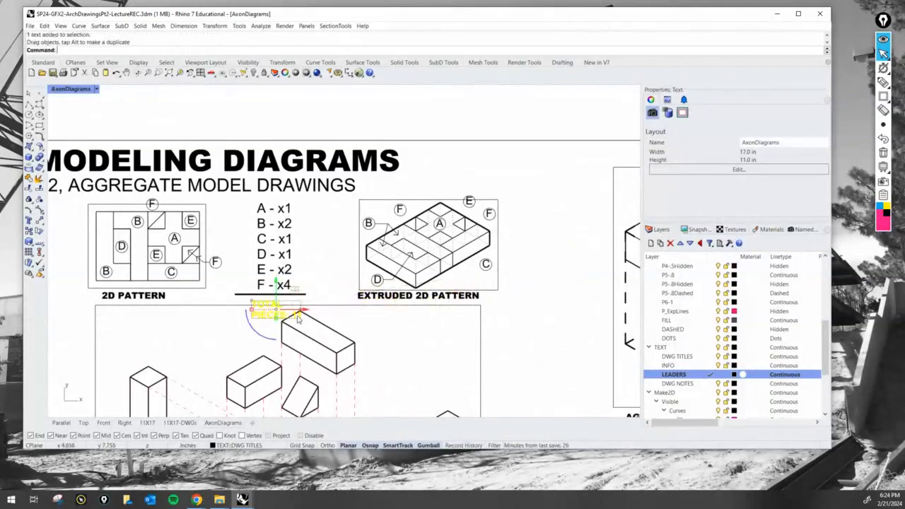
- Uniformly scale down the inventory list, underline and total text together, and shift them up clear of the exploded diagram's frame
scroll(293, 307, "up", 2)
scroll(293, 307, "up", 1)
left_click_drag(329, 306, 218, 219)
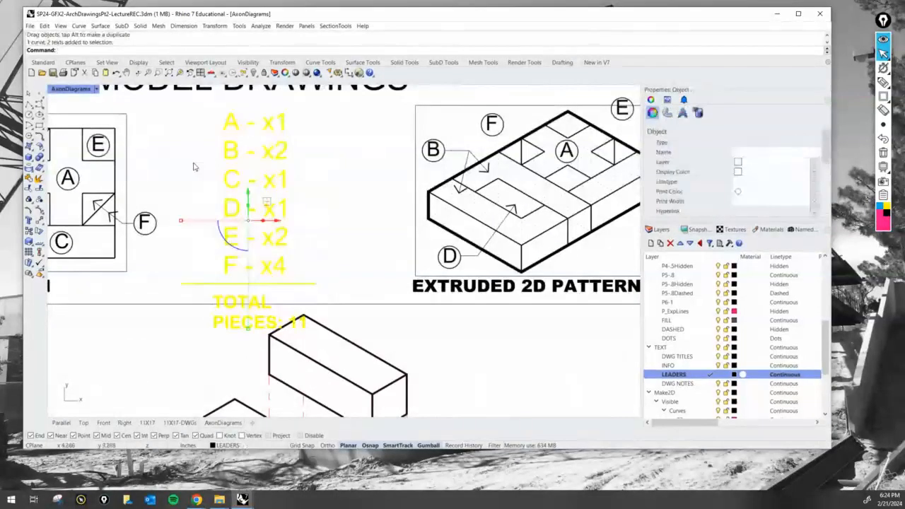
left_click_drag(249, 330, 248, 315)
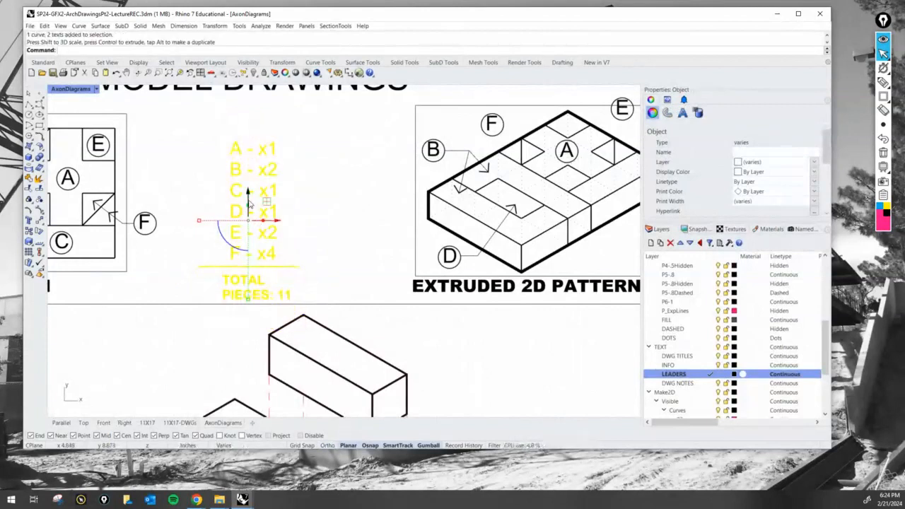
left_click_drag(250, 200, 248, 177)
left_click(349, 226)
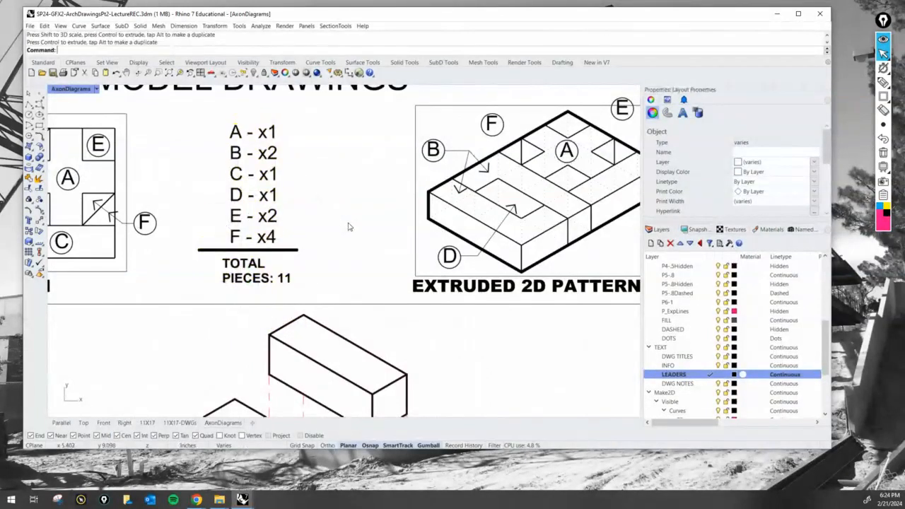
scroll(368, 250, "down", 4)
scroll(368, 250, "down", 5)
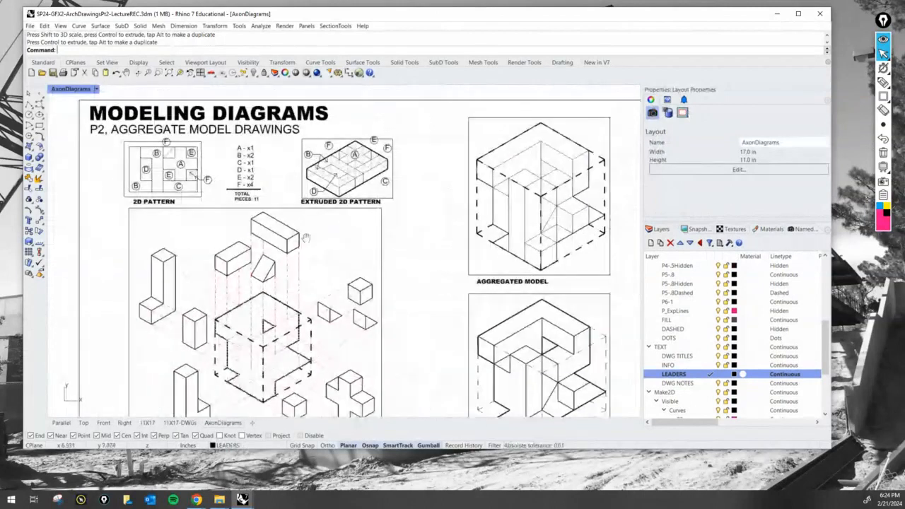
scroll(300, 243, "down", 3)
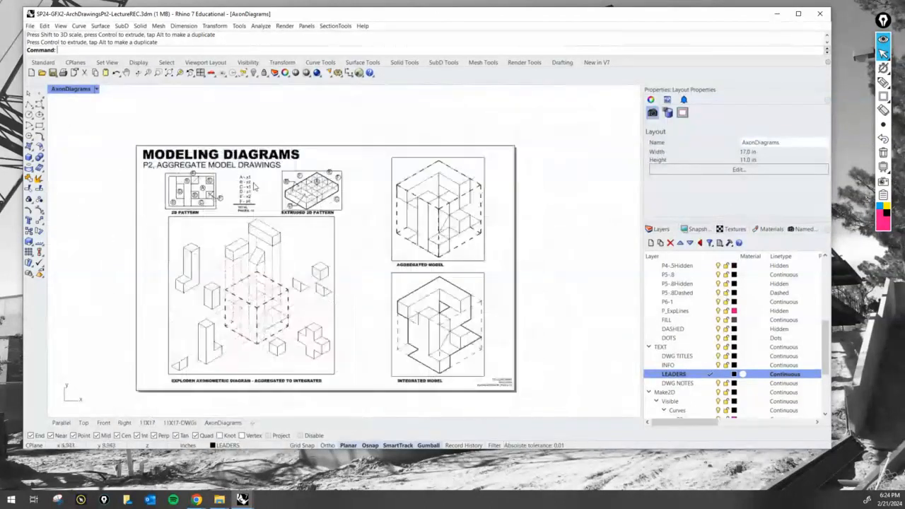
scroll(317, 290, "up", 1)
scroll(318, 290, "up", 4)
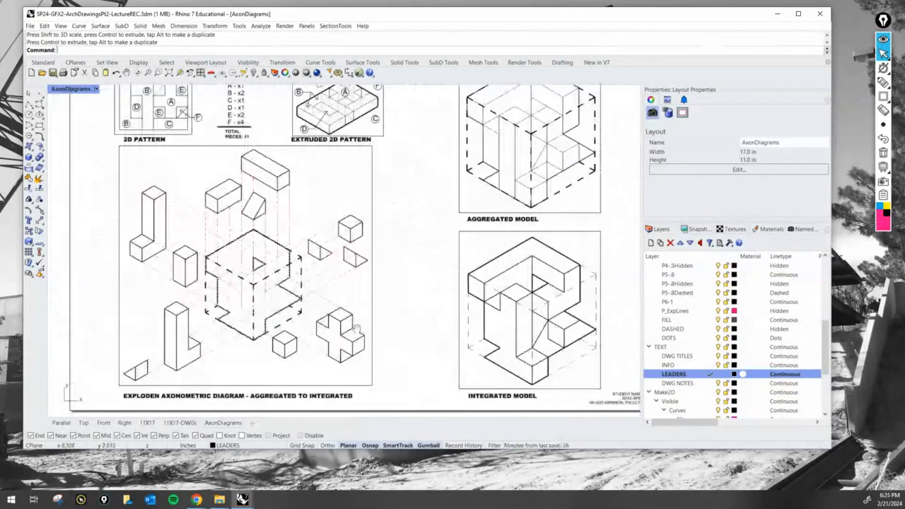
- Move the exploded axonometric and integrated model detail views slightly down together, closer to their captions
scroll(463, 342, "down", 2)
left_click_drag(596, 327, 342, 269)
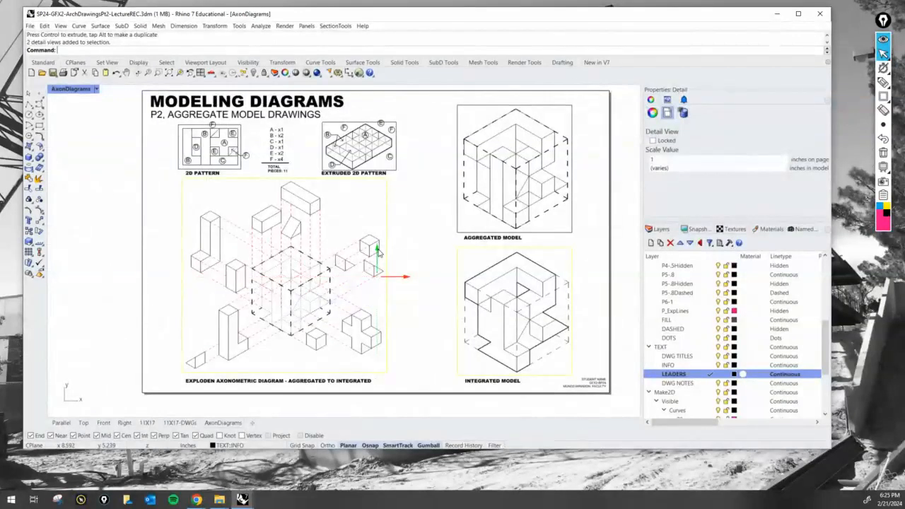
left_click_drag(378, 252, 378, 256)
key("Escape")
- Shift the two pattern views with their labels, leaders, captions and the piece inventory slightly down together, toward the exploded diagram
scroll(213, 261, "up", 2)
left_click_drag(159, 287, 492, 168)
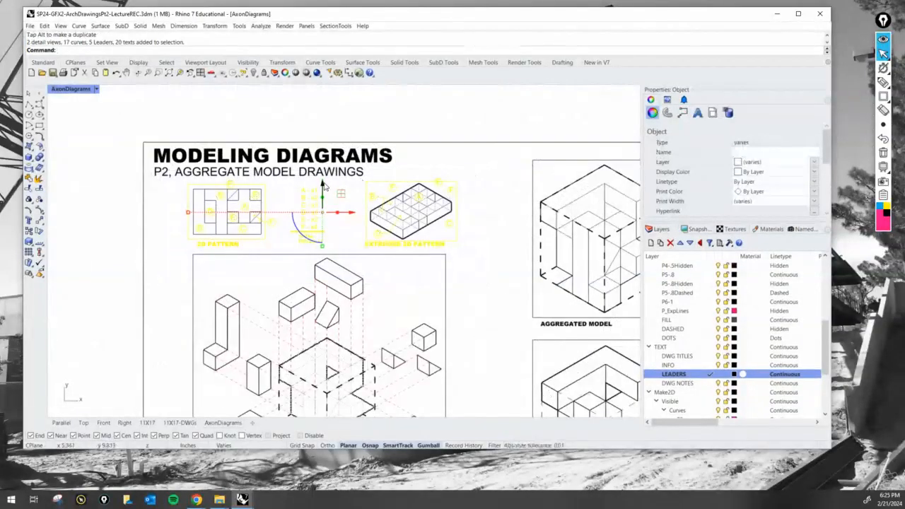
left_click_drag(323, 187, 327, 193)
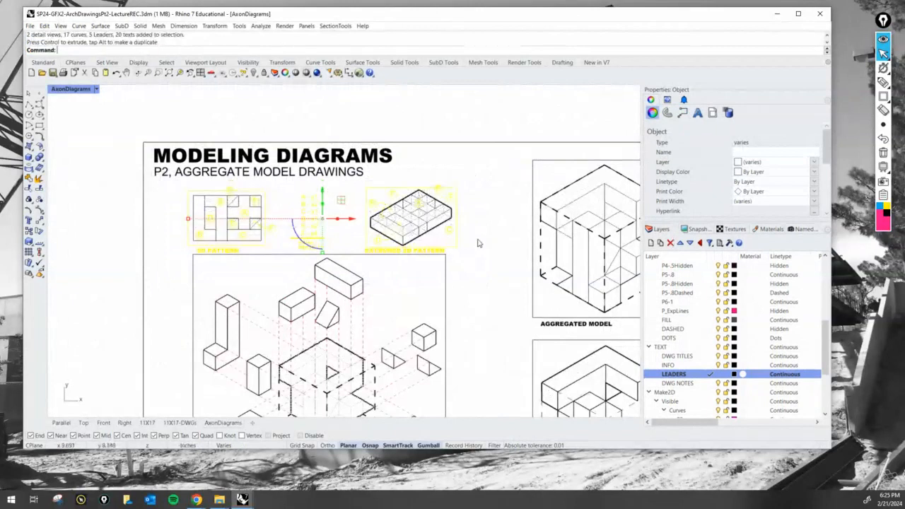
left_click(472, 239)
right_click_drag(469, 239, 458, 220)
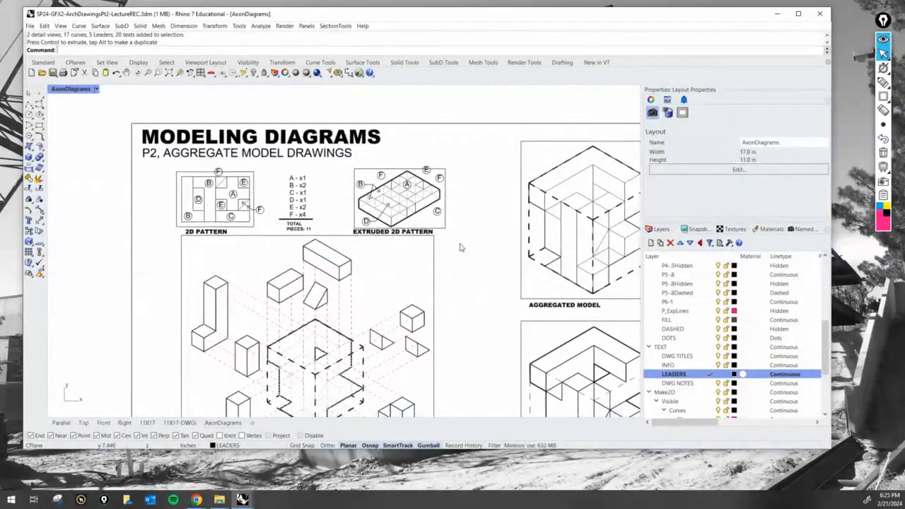
- Check the extruded pattern's labels and the full AxonDiagrams sheet, and save the model file
scroll(442, 185, "up", 5)
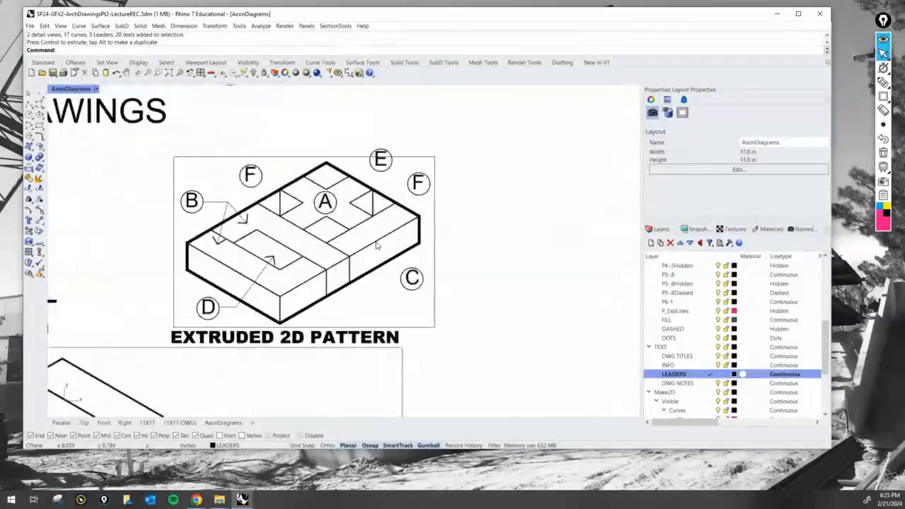
scroll(378, 315, "down", 4)
scroll(355, 234, "down", 3)
scroll(355, 238, "up", 1)
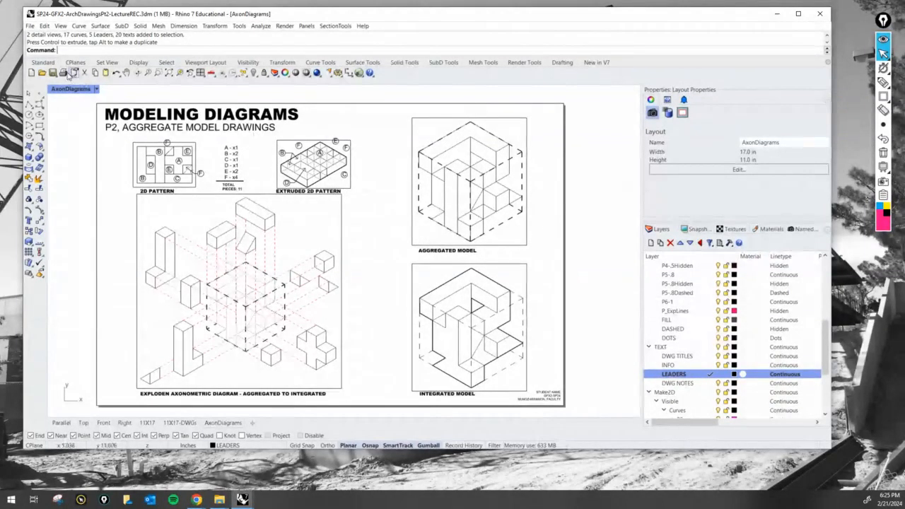
left_click(53, 73)
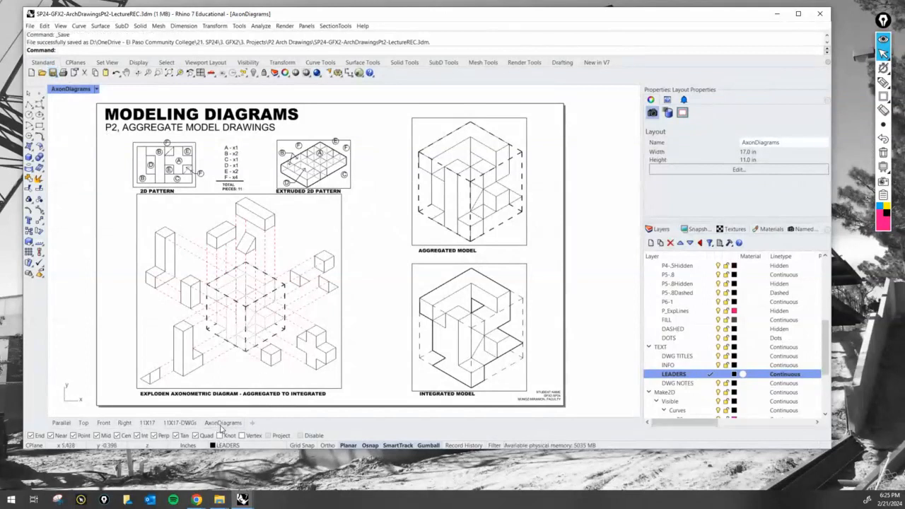
- Print the AxonDiagrams layout to Adobe PDF at Ledger size with vector output and print colors
key("Return")
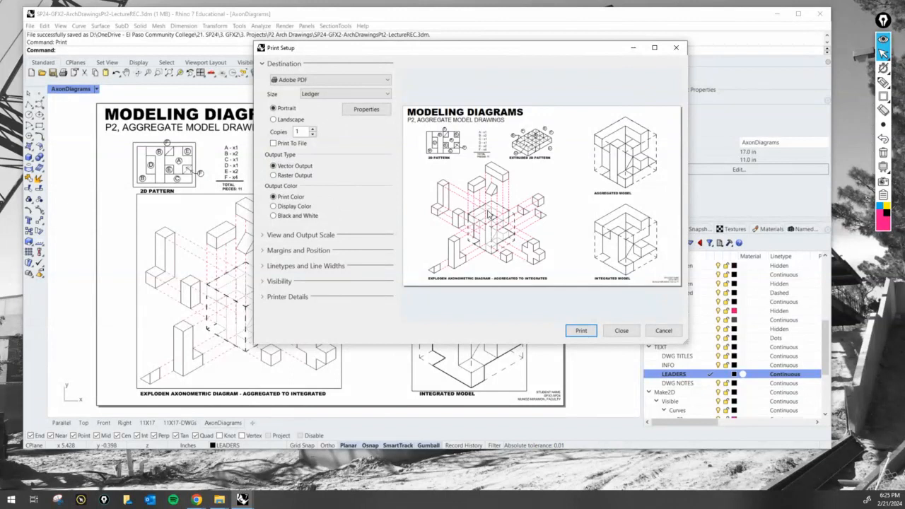
left_click(320, 235)
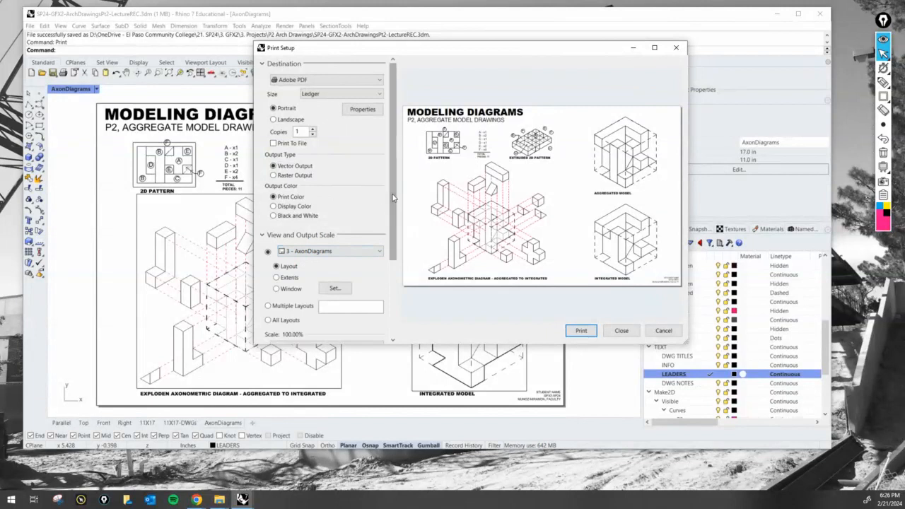
left_click(581, 330)
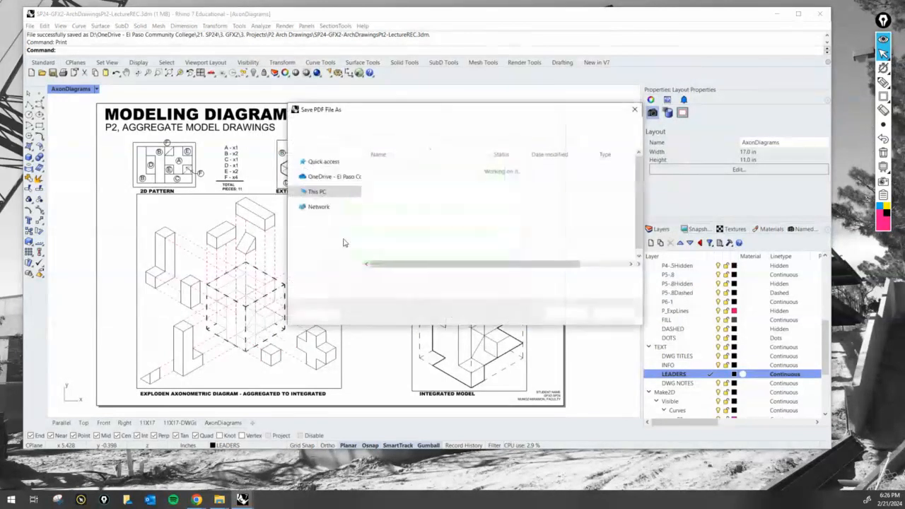
- Save the printed PDF as SP24-GFX2-ArchDrawings2-PREP_T11 in the P2 Arch Drawings project's folder 2, basing the name on the T10 file
left_click(447, 255)
left_click(465, 277)
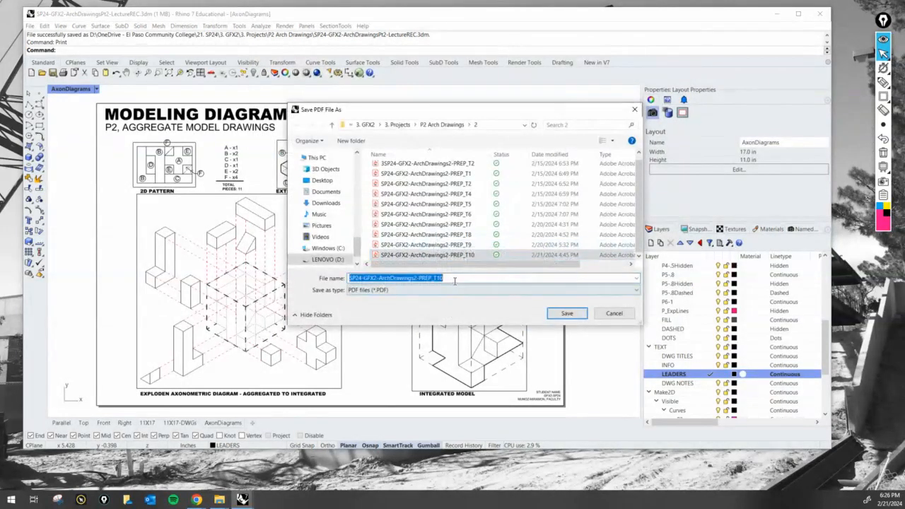
left_click(465, 277)
key("BackSpace")
type("1")
key("Return")
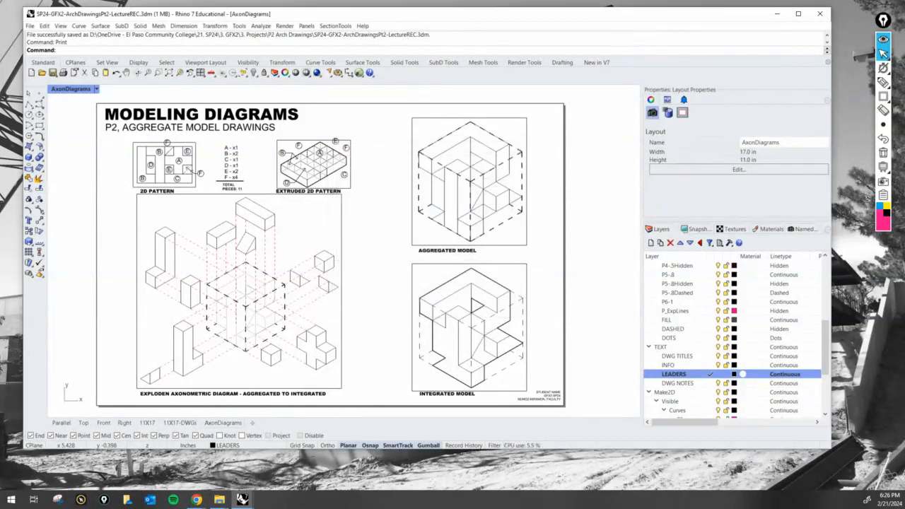
- Bring the exported PDF's Acrobat window into view and examine the printed sheet's linework, labels and captions
left_click_drag(0, 86, 513, 75)
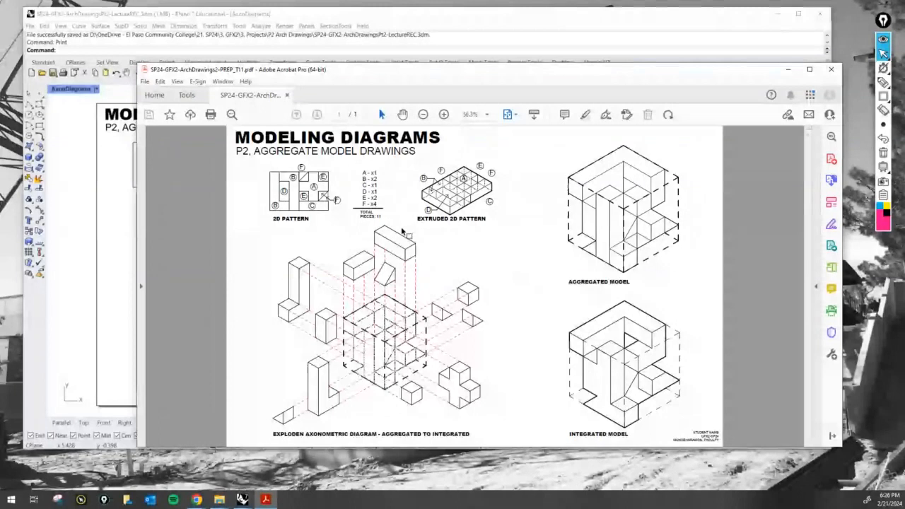
scroll(451, 276, "up", 1, "ctrl")
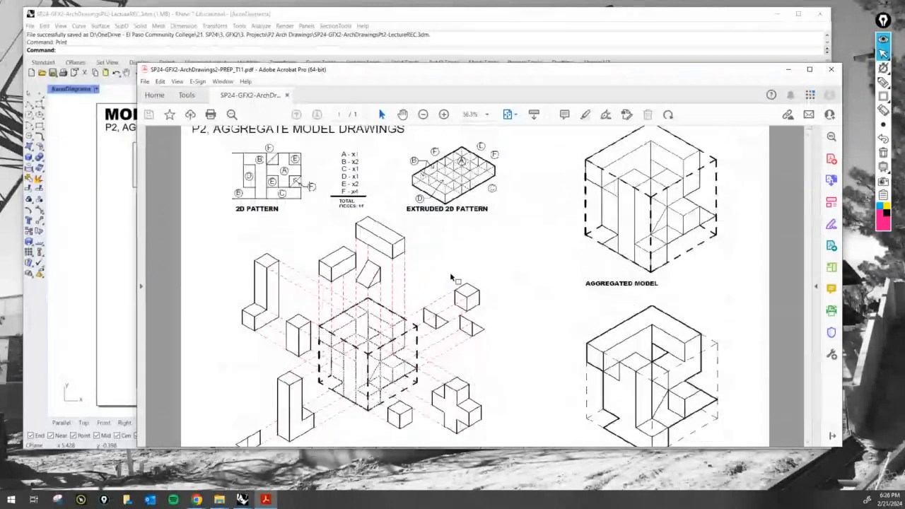
scroll(451, 276, "down", 1, "ctrl")
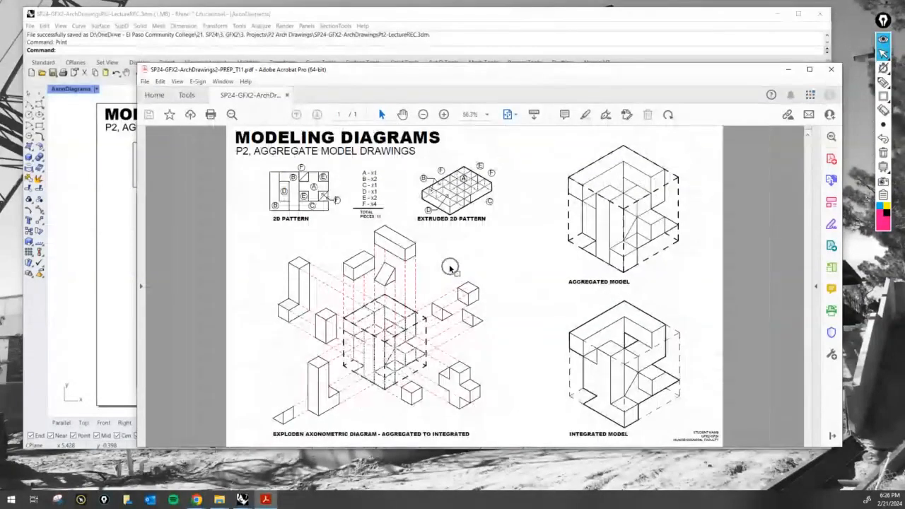